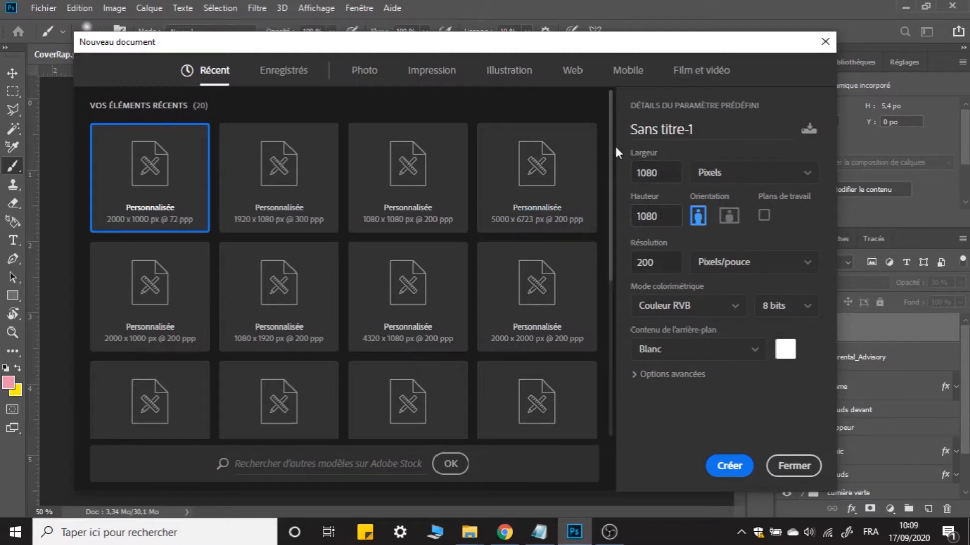
# Create a 1080 x 1080 px RGB document at 200 ppi with a white background and convert the background into a regular layer
pyautogui.click(728, 467)
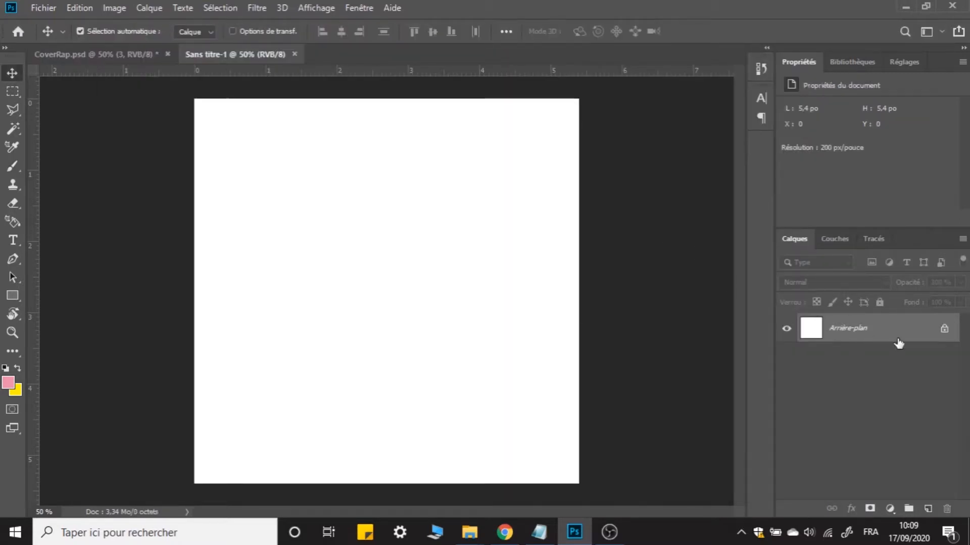
pyautogui.doubleClick(899, 340)
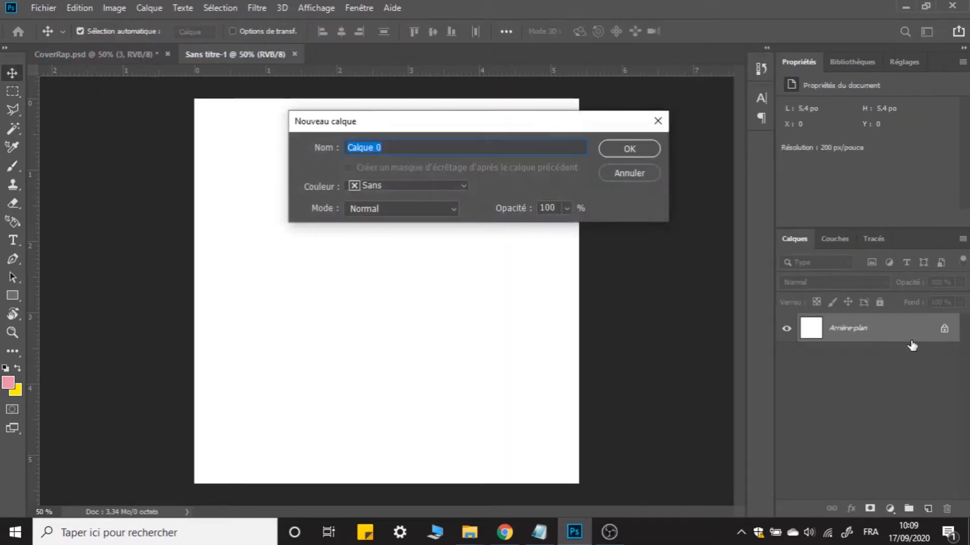
pyautogui.click(626, 151)
pyautogui.click(845, 407)
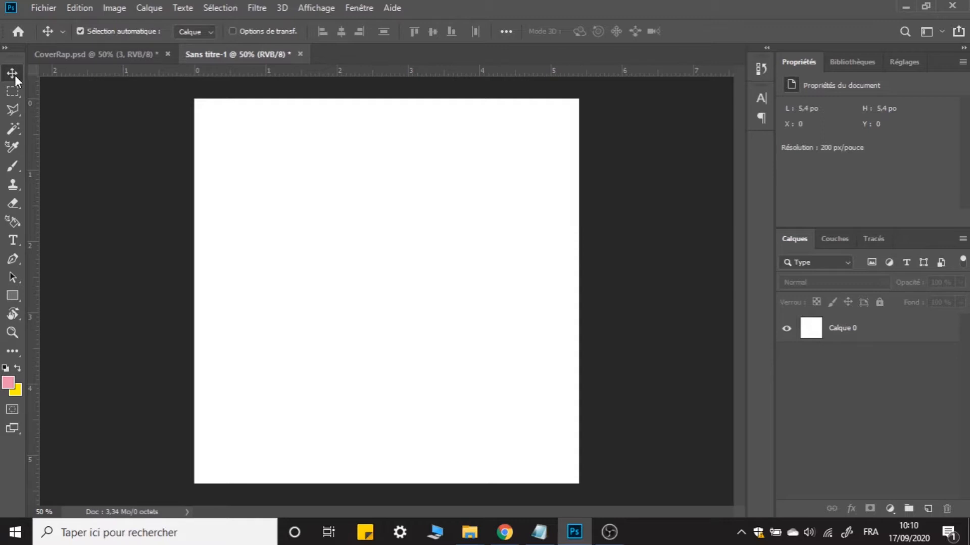
# Examine the finished cover in CoverRap.psd with and without the plastic texture layer 3
pyautogui.click(123, 56)
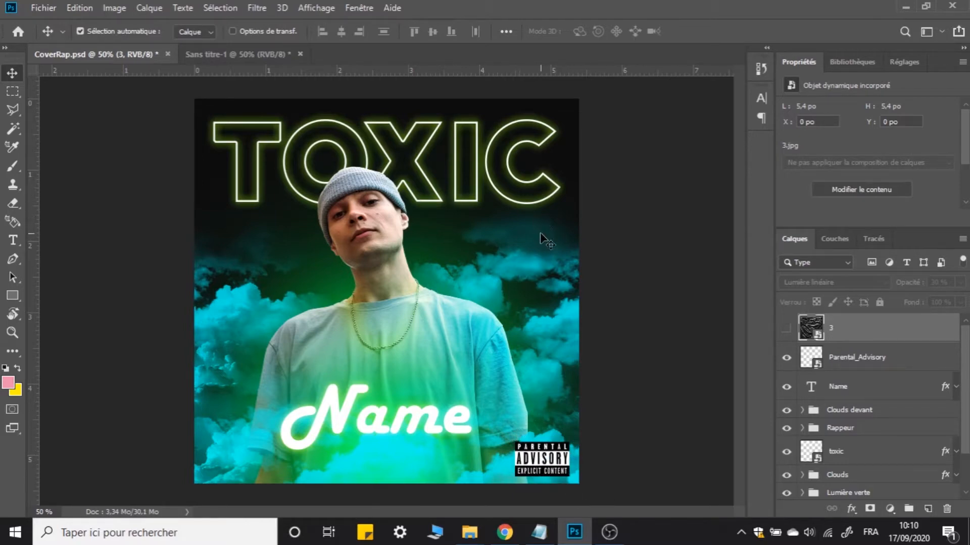
pyautogui.click(786, 328)
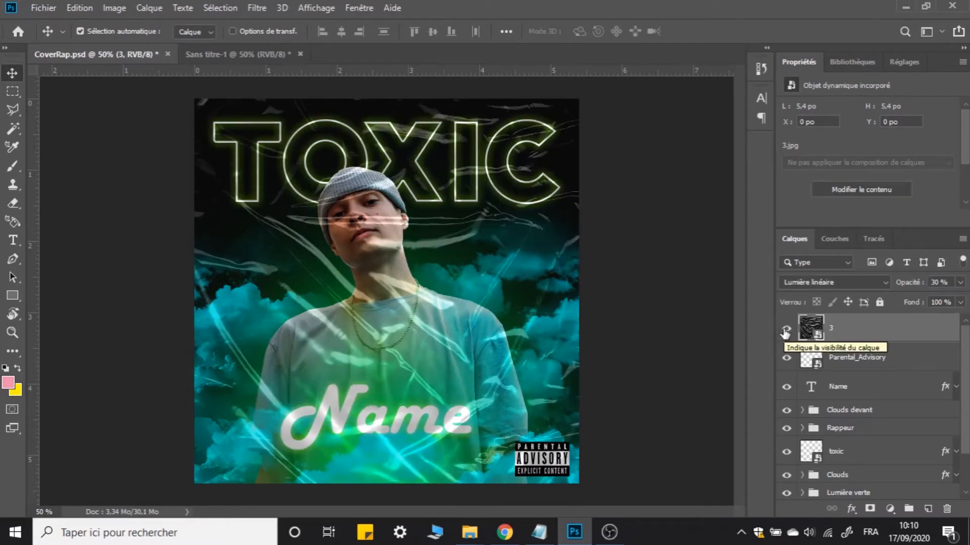
pyautogui.click(786, 330)
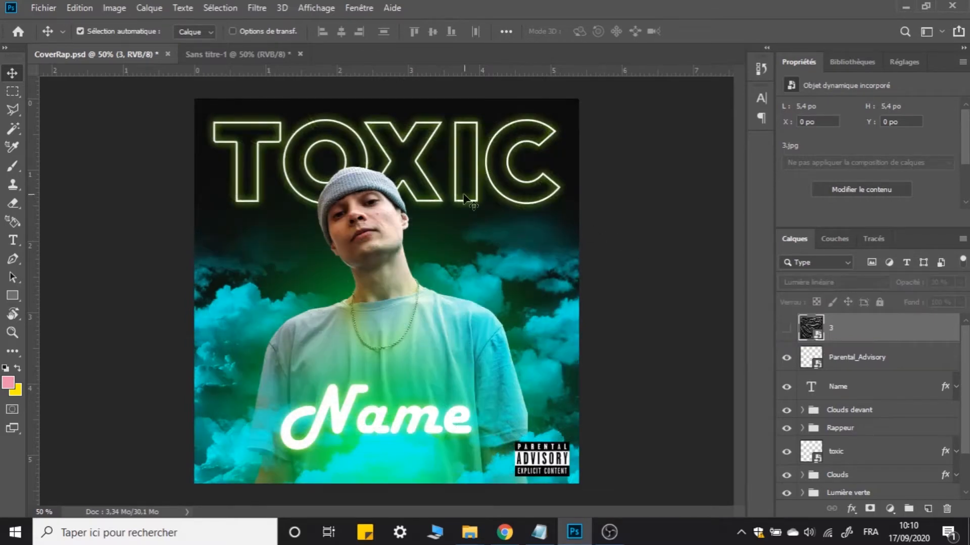
# Look through the Brush tool's presets in the Darek Zabrocki brush set
pyautogui.click(16, 162)
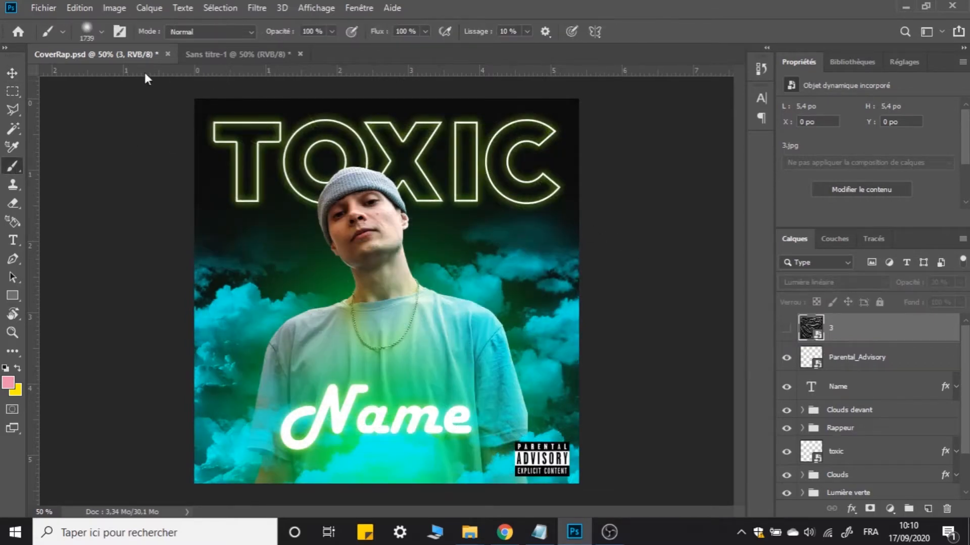
pyautogui.click(87, 34)
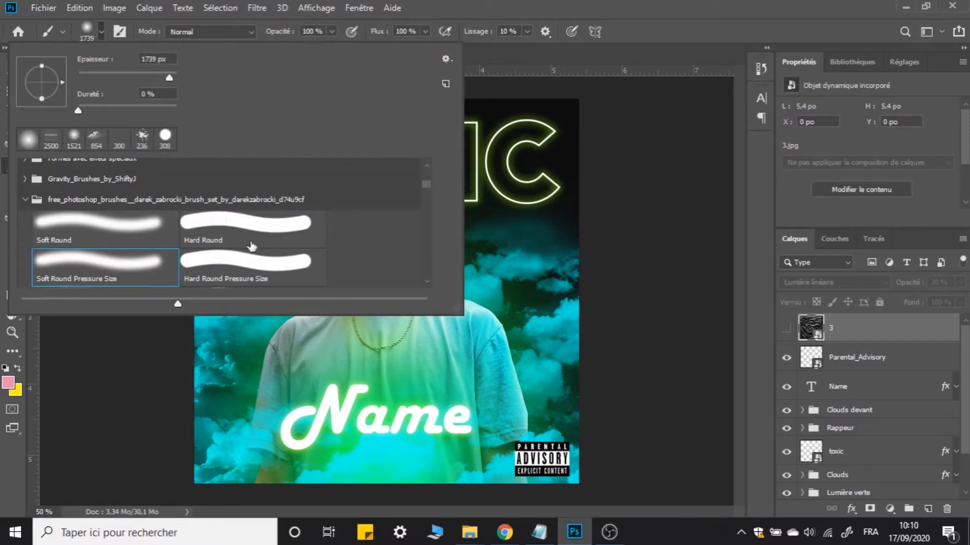
pyautogui.scroll(-2, 179, 244)
pyautogui.scroll(-2, 179, 243)
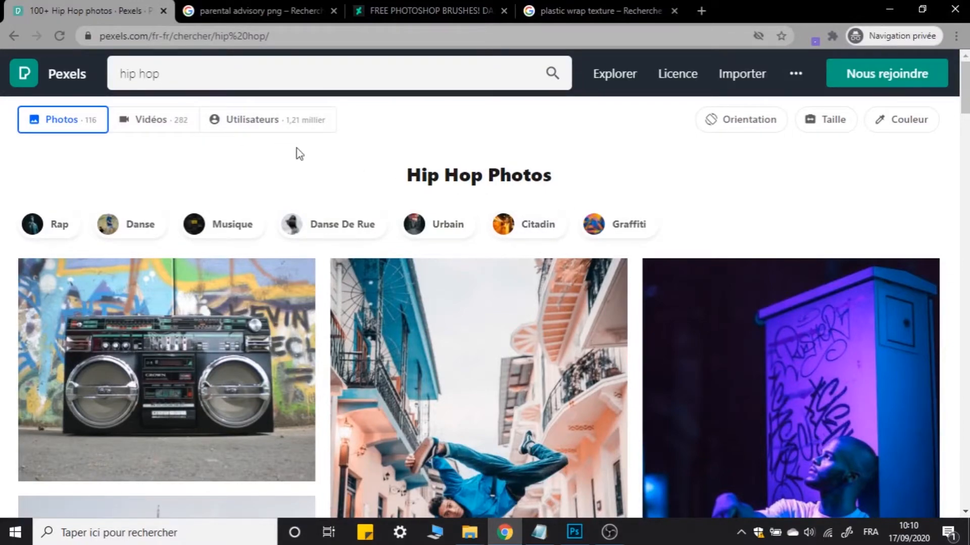
# Switch to the browser and look through the Pexels hip hop photos, viewing the low-angle portrait of the man in a grey beanie
pyautogui.scroll(-15, 571, 213)
pyautogui.scroll(4, 496, 367)
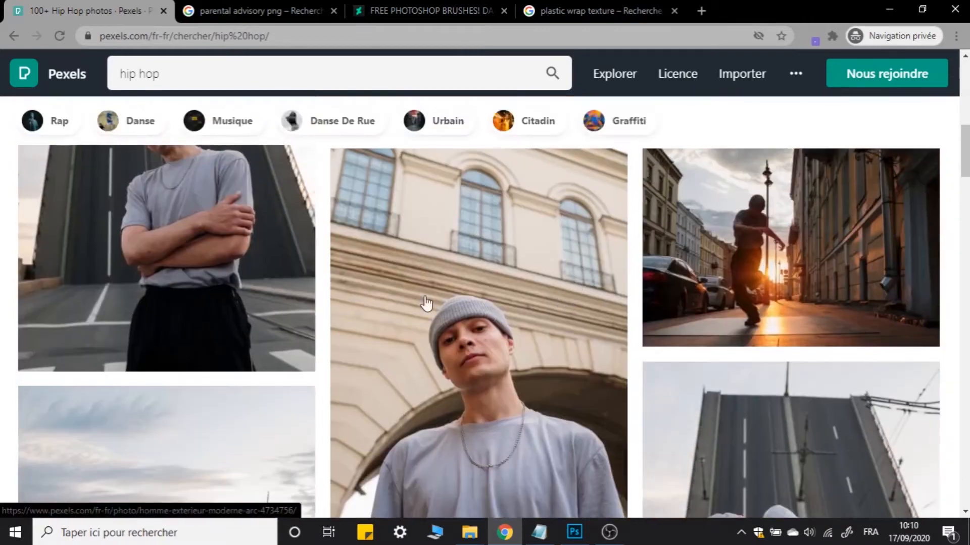
pyautogui.click(495, 368)
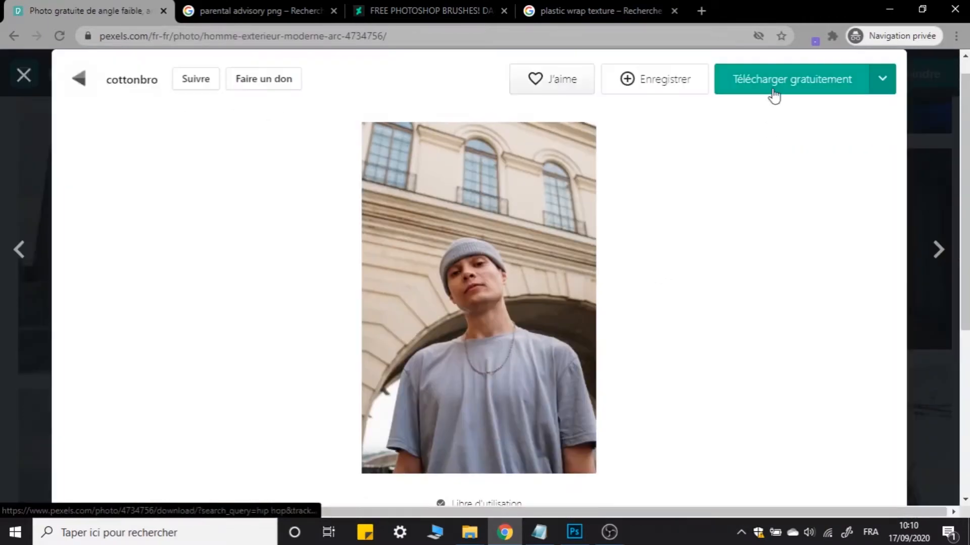
pyautogui.click(942, 327)
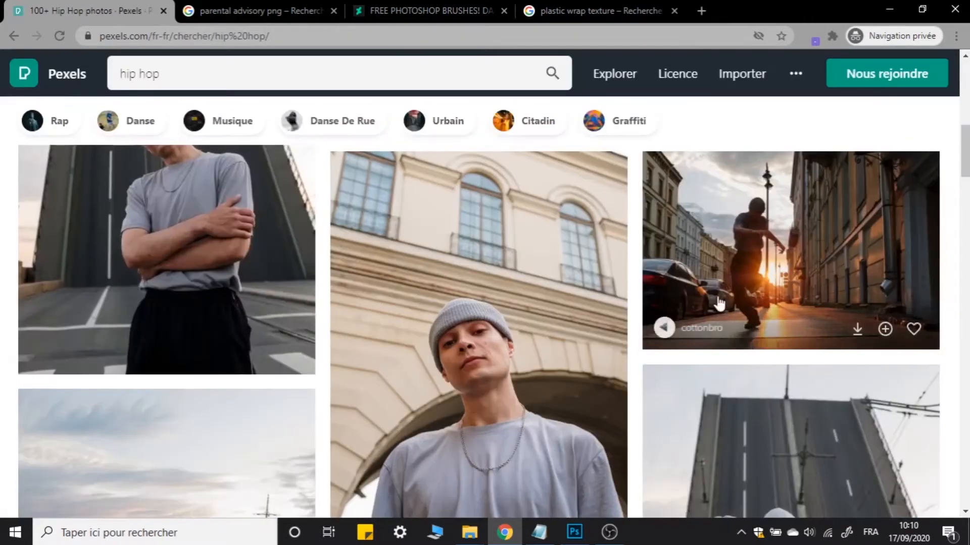
pyautogui.scroll(10, 514, 349)
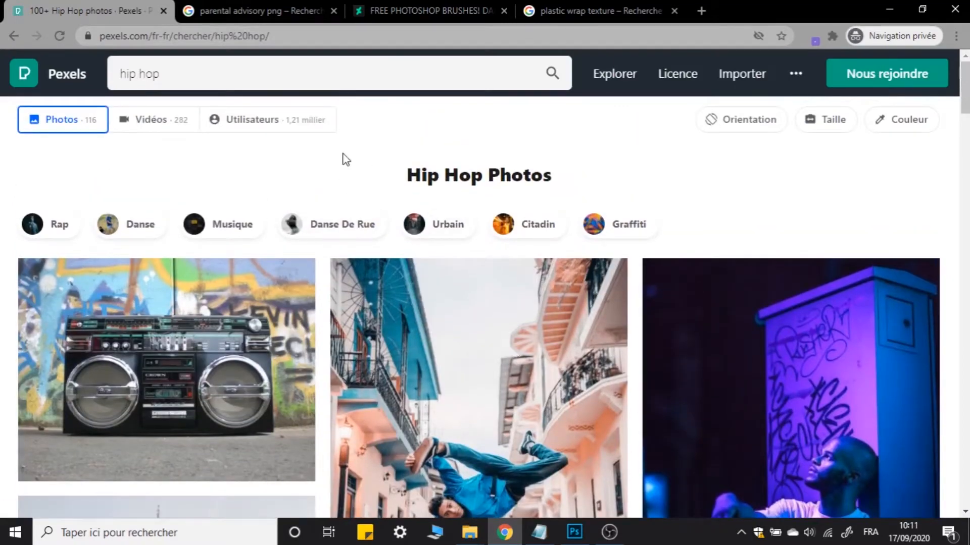
# Review the other online resources: the parental advisory PNG, the DeviantArt brush set and the plastic wrap texture
pyautogui.click(268, 7)
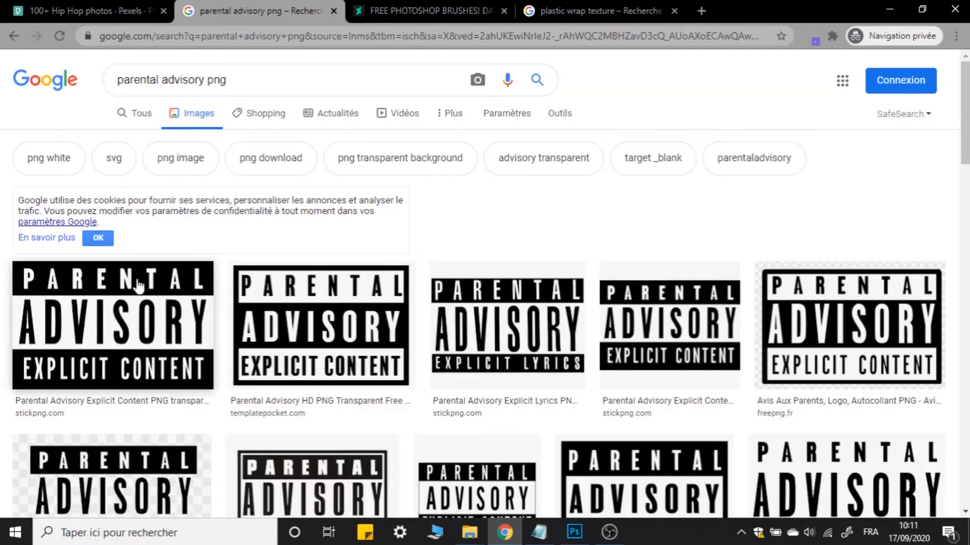
pyautogui.click(419, 7)
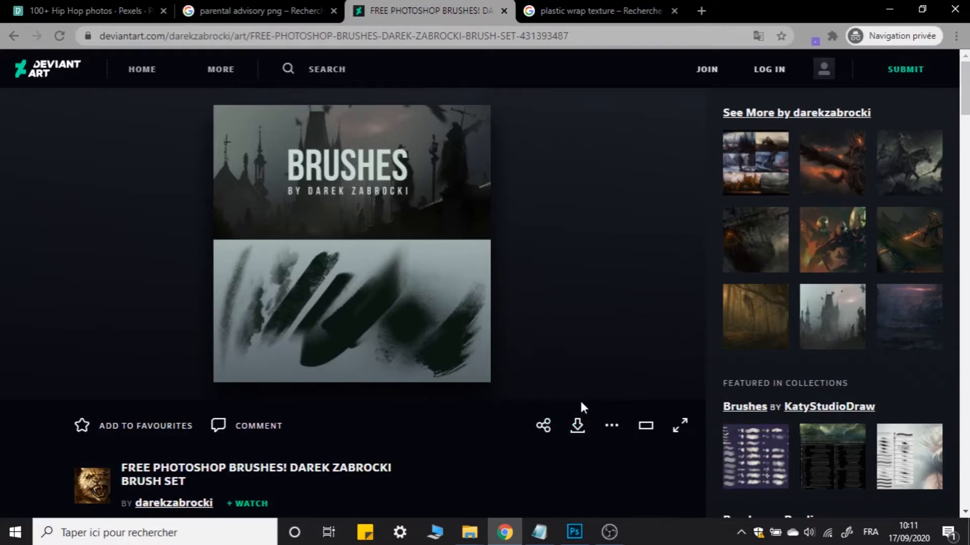
pyautogui.click(609, 10)
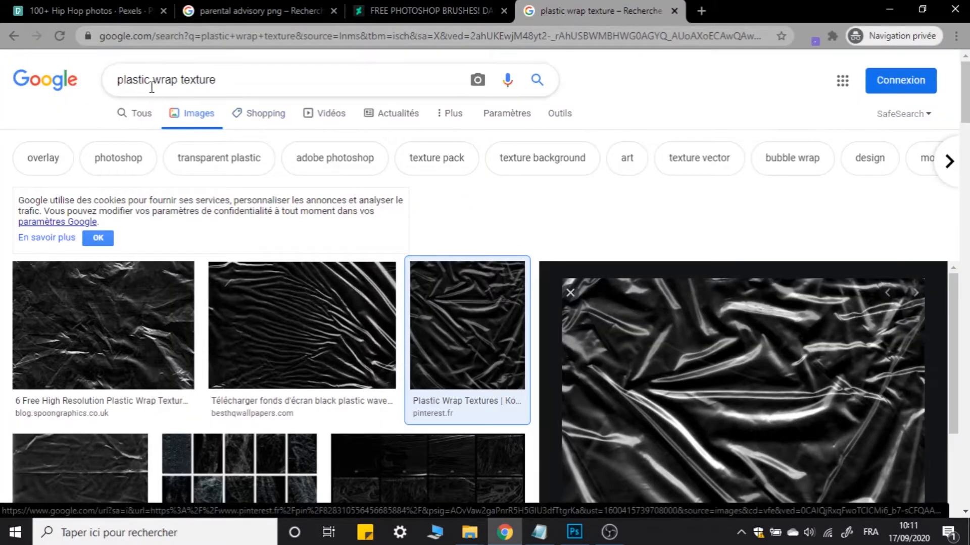
pyautogui.scroll(-1, 303, 253)
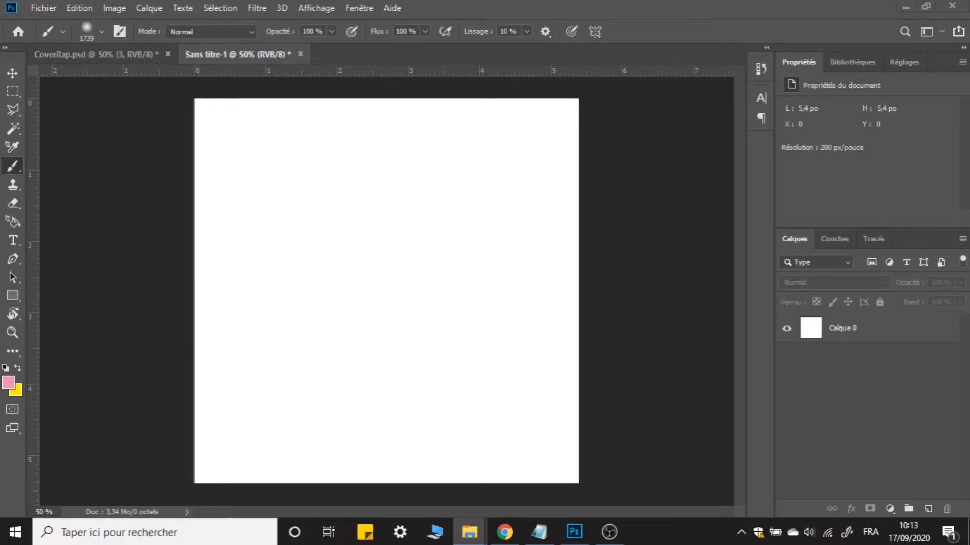
# Switch to Photoshop, open pexels-cottonbro-4734756.jpg as a separate document and convert its background into a regular layer
pyautogui.moveTo(313, 124); pyautogui.dragTo(355, 54)
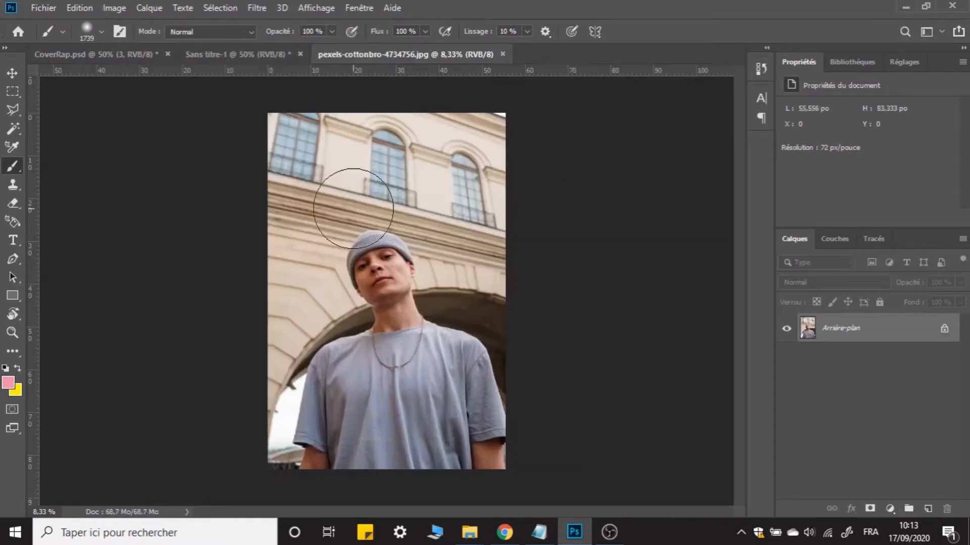
pyautogui.doubleClick(875, 334)
pyautogui.click(626, 149)
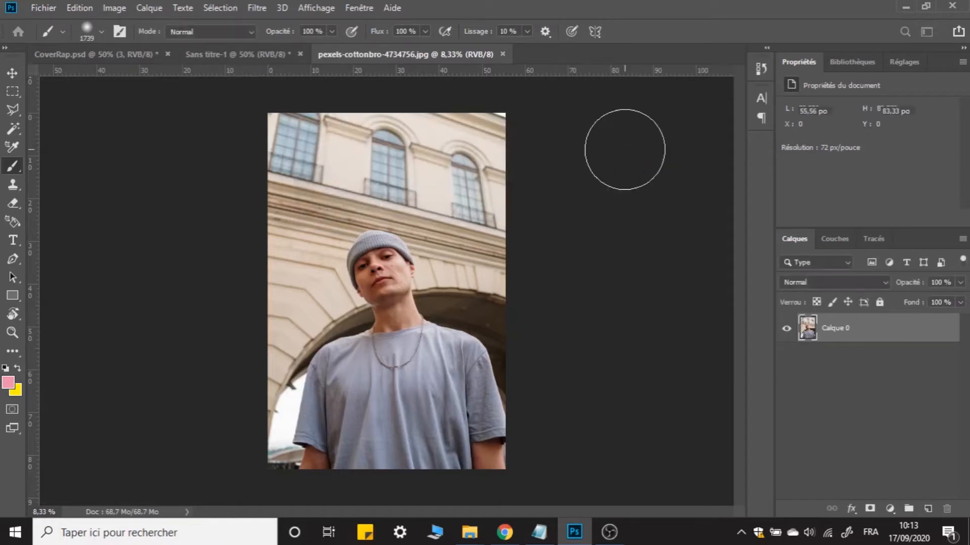
# Try selecting the man's neck and face with the Magic Wand, and clear the selection
pyautogui.click(10, 80)
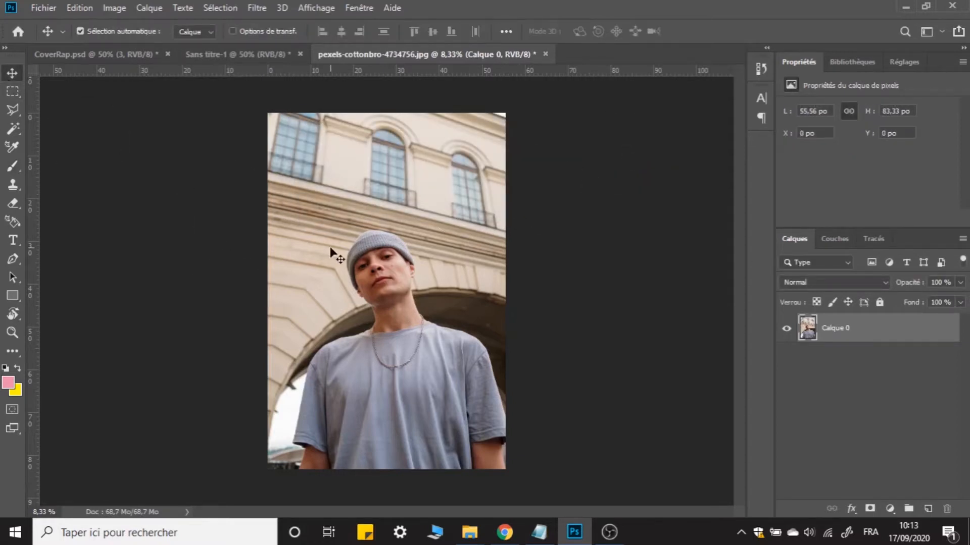
pyautogui.hotkey('ctrl', '+')
pyautogui.scroll(-5, 331, 247)
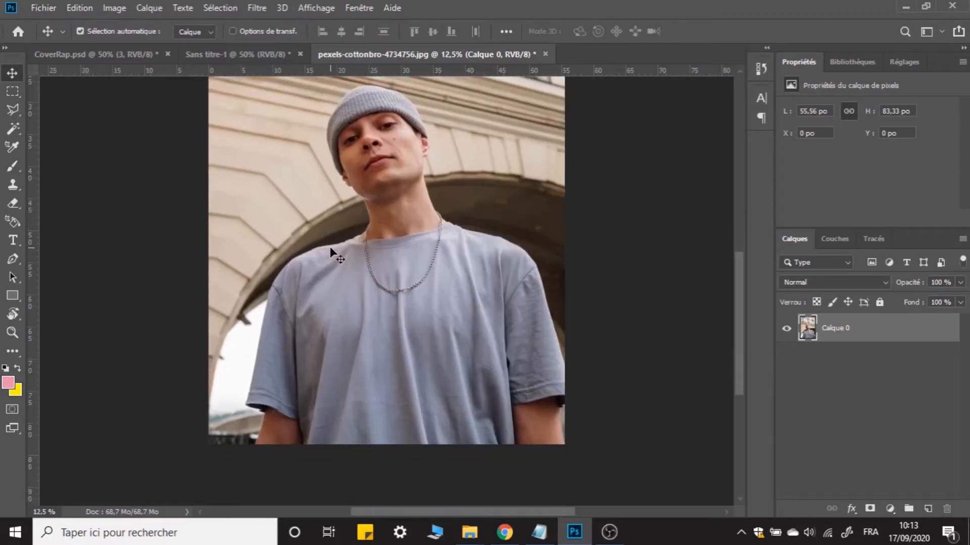
pyautogui.hotkey('ctrl', '+')
pyautogui.scroll(2, 364, 282)
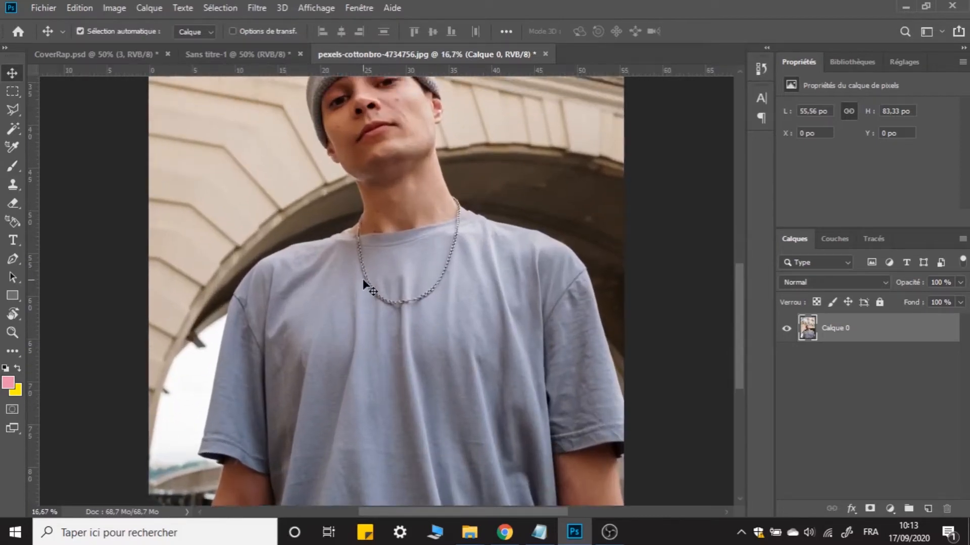
pyautogui.scroll(2, 364, 281)
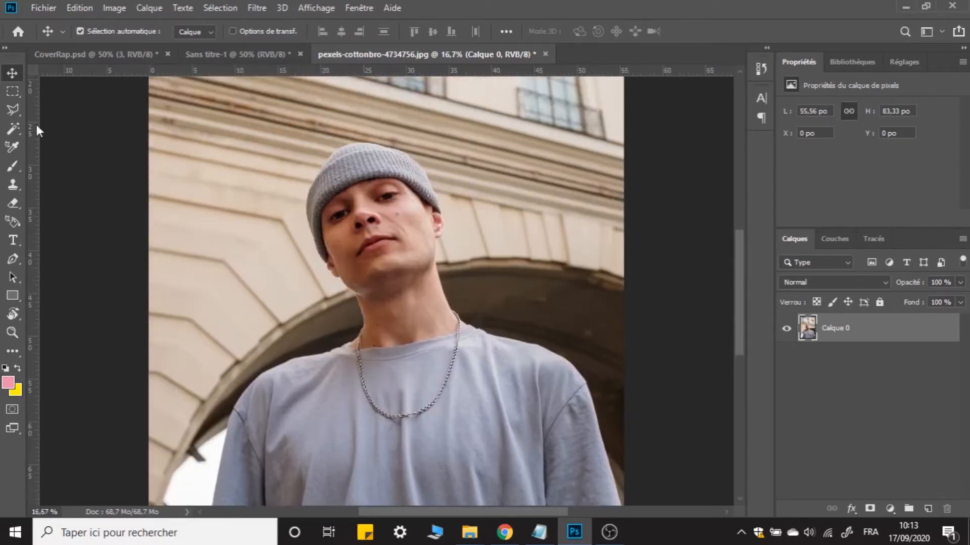
pyautogui.click(13, 128)
pyautogui.click(397, 280)
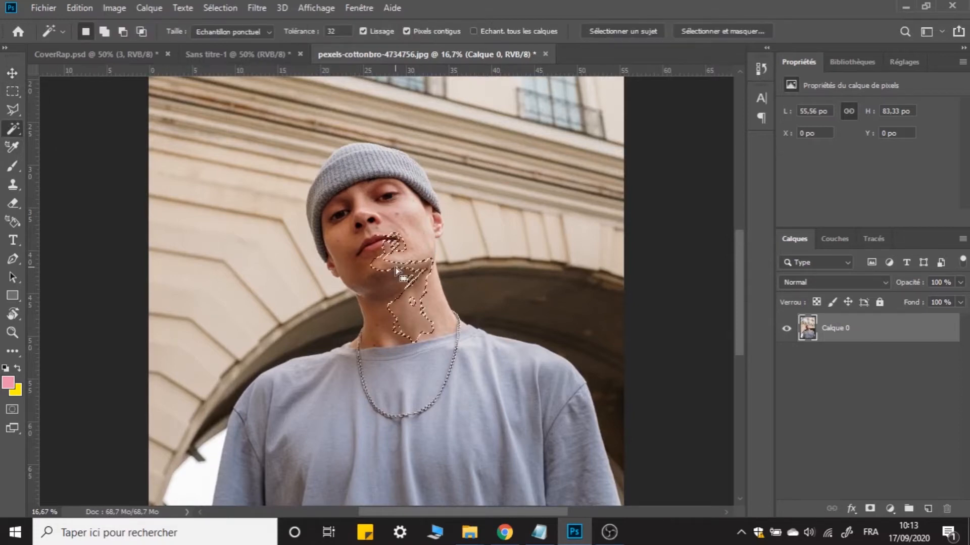
pyautogui.moveTo(397, 280); pyautogui.dragTo(392, 202)
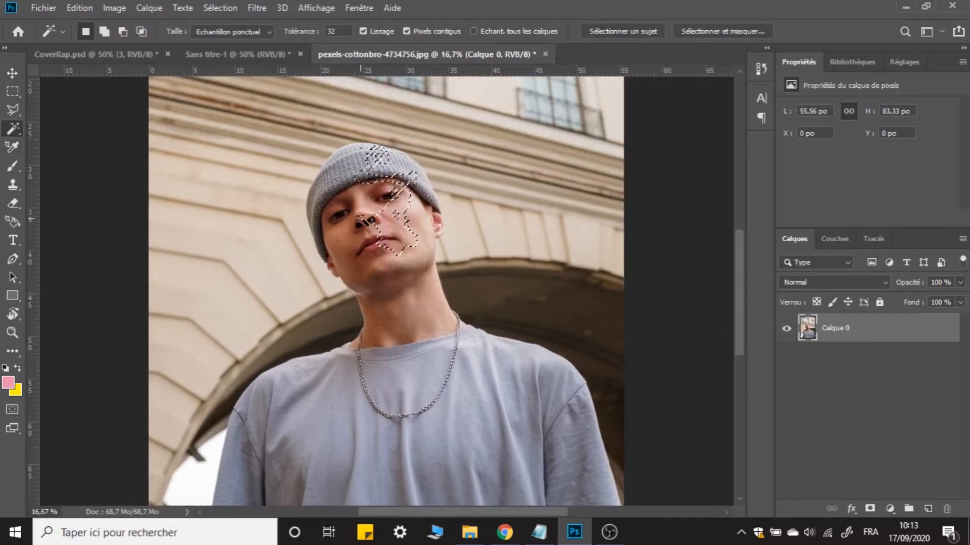
pyautogui.hotkey('ctrl', 'd')
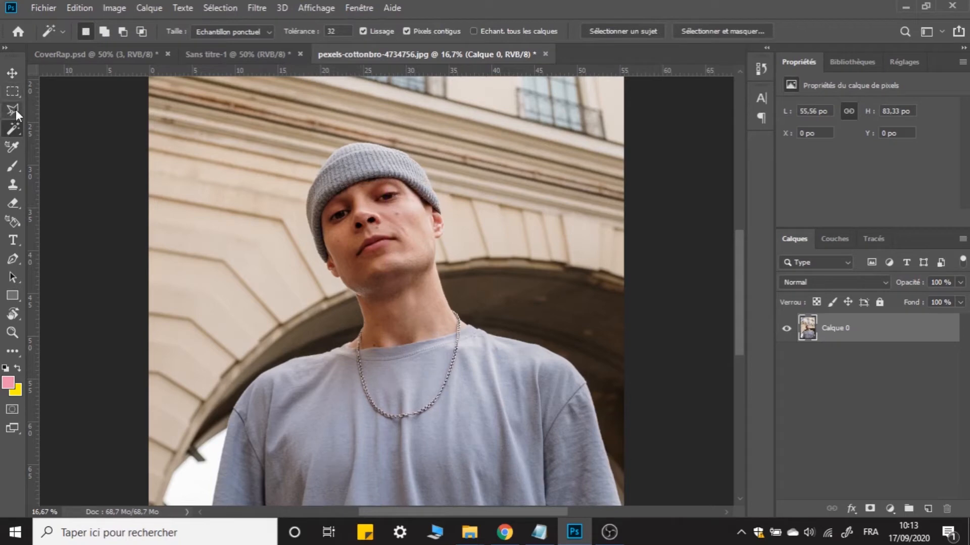
# With the Pen tool in Tracé mode, start a path at the photo's lower edge and trace up the forearm and around the sleeve hem
pyautogui.click(16, 111)
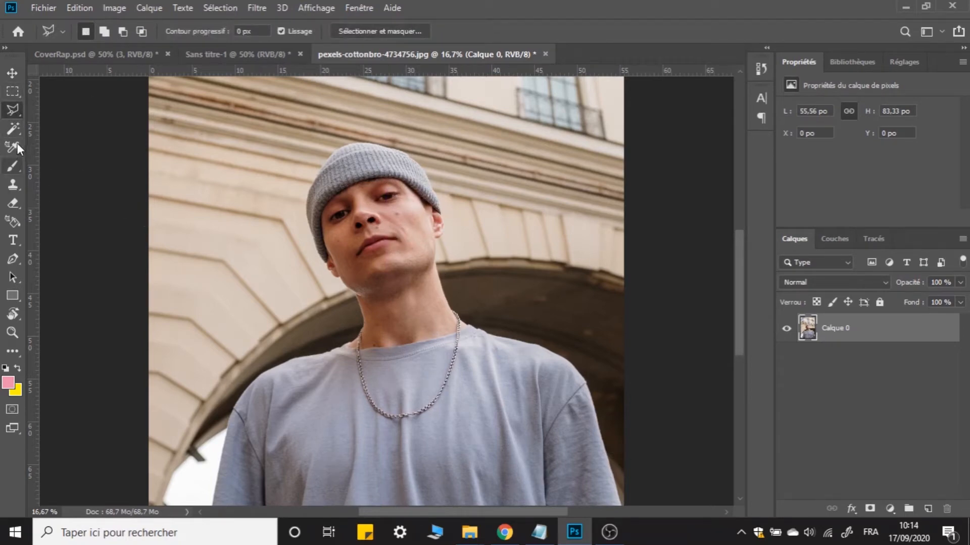
pyautogui.click(17, 262)
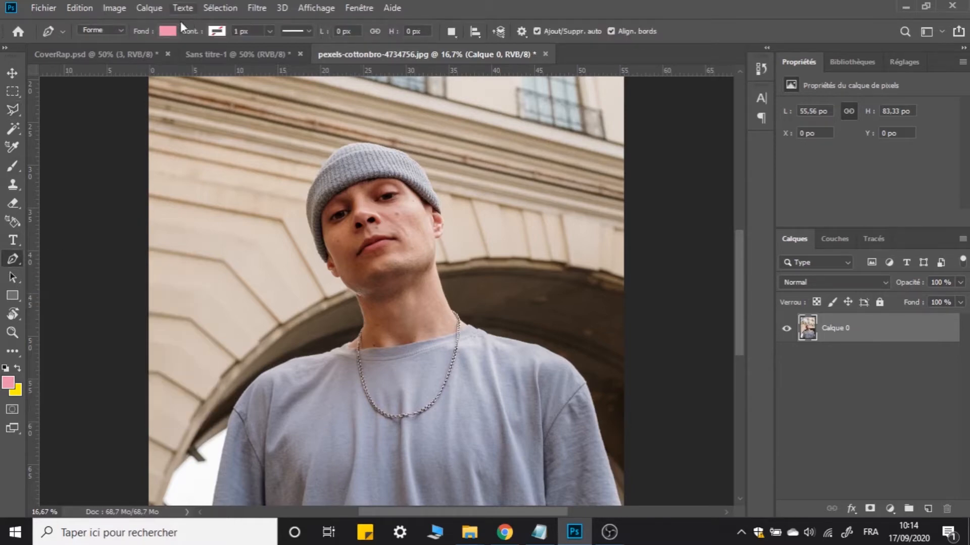
pyautogui.click(94, 41)
pyautogui.scroll(-5, 490, 264)
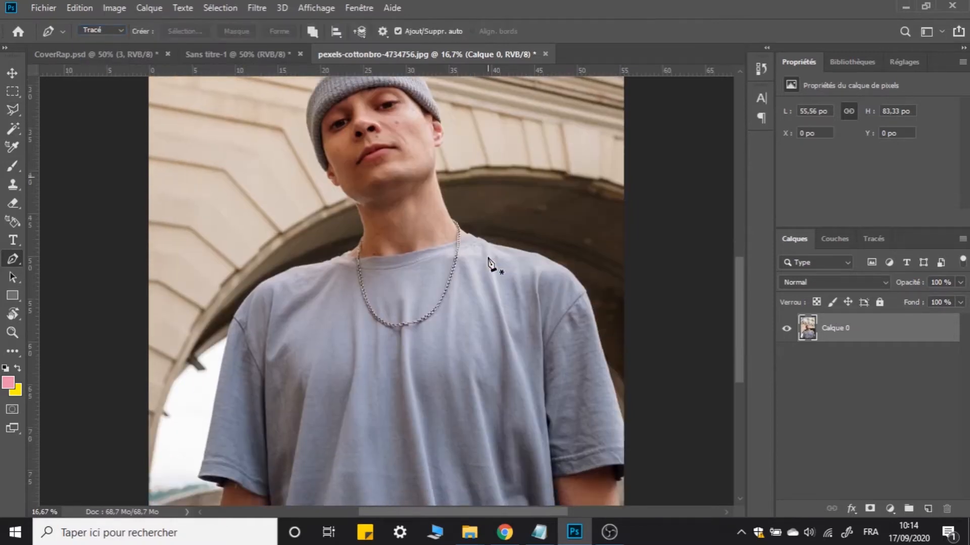
pyautogui.scroll(3, 199, 417)
pyautogui.click(407, 403)
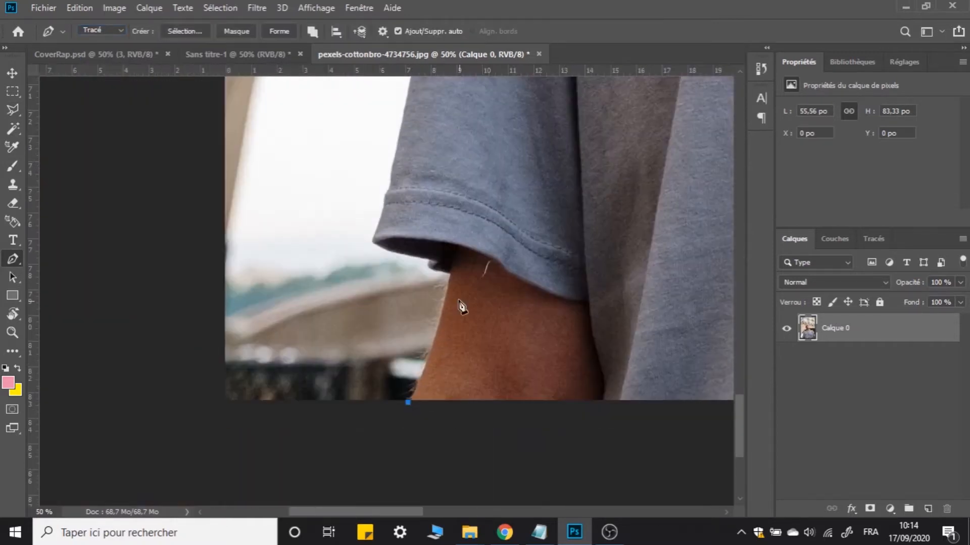
pyautogui.moveTo(451, 275); pyautogui.dragTo(454, 245)
pyautogui.click(430, 260)
pyautogui.moveTo(373, 239); pyautogui.dragTo(365, 229)
pyautogui.click(385, 204)
pyautogui.moveTo(389, 188); pyautogui.dragTo(395, 183)
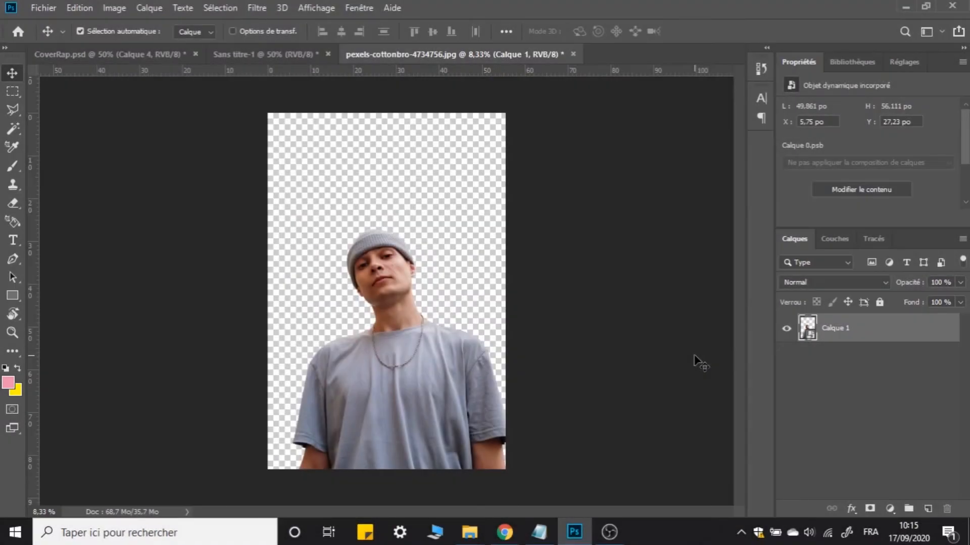
# Rename the cut-out man's layer as Rappeur
pyautogui.click(888, 413)
pyautogui.click(396, 385)
pyautogui.doubleClick(832, 329)
pyautogui.write('Rappeur')
pyautogui.press('Return')
# Copy the Rappeur layer from the photo document into the blank Sans titre-1 document
pyautogui.hotkey('ctrl', 'c')
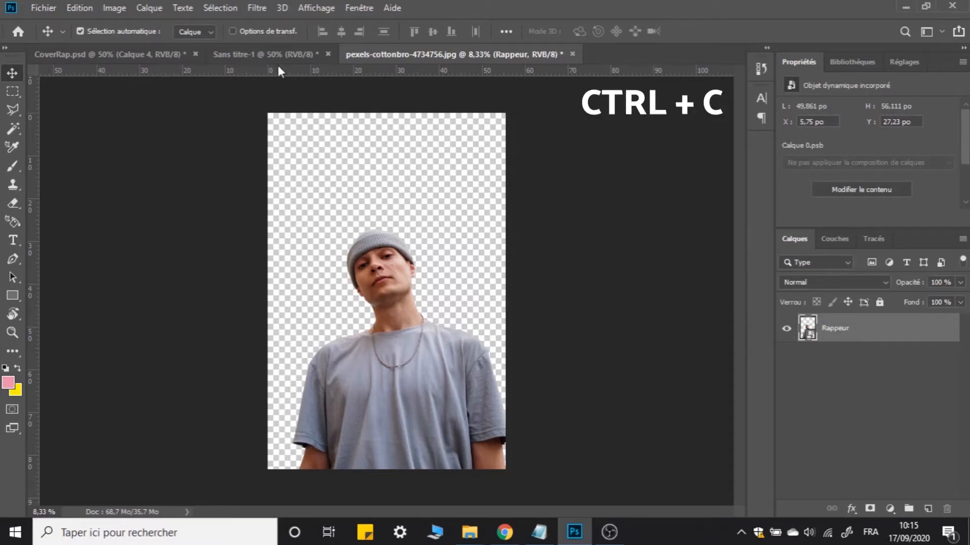
pyautogui.click(271, 52)
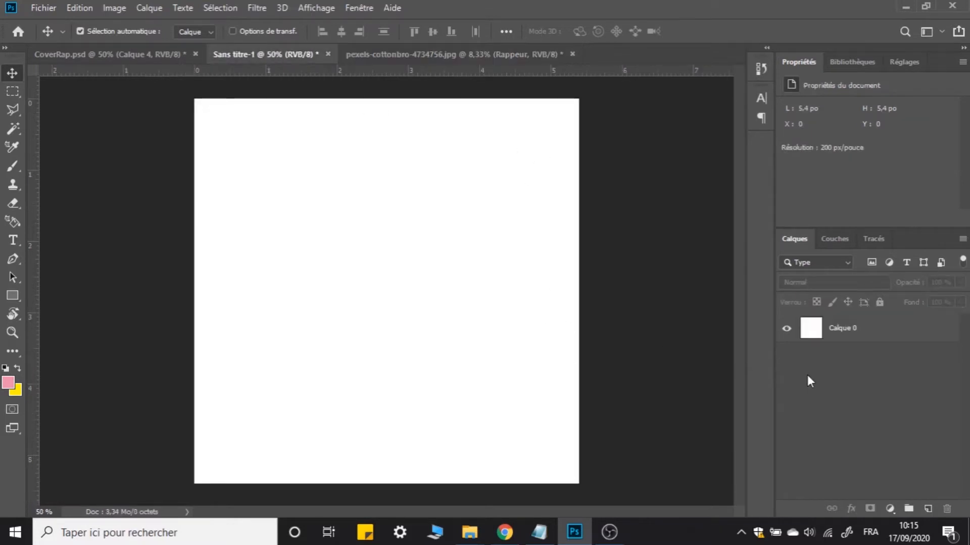
pyautogui.hotkey('ctrl', 'v')
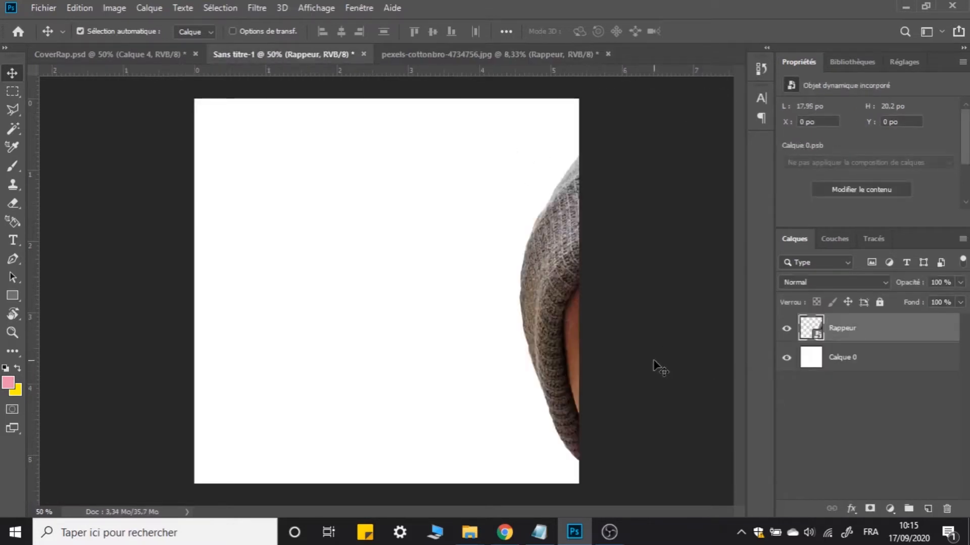
pyautogui.hotkey('ctrl', '-')
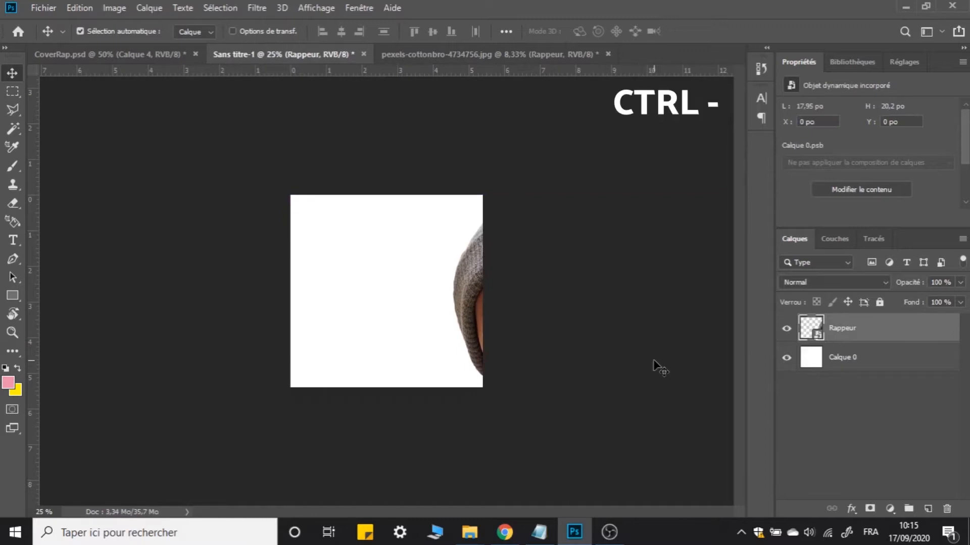
# Scale the Rappeur layer down to about 10% so that the whole man fits inside the square canvas
pyautogui.hotkey('ctrl', '-')
pyautogui.hotkey('ctrl', '-')
pyautogui.hotkey('ctrl', '-')
pyautogui.hotkey('ctrl', '-')
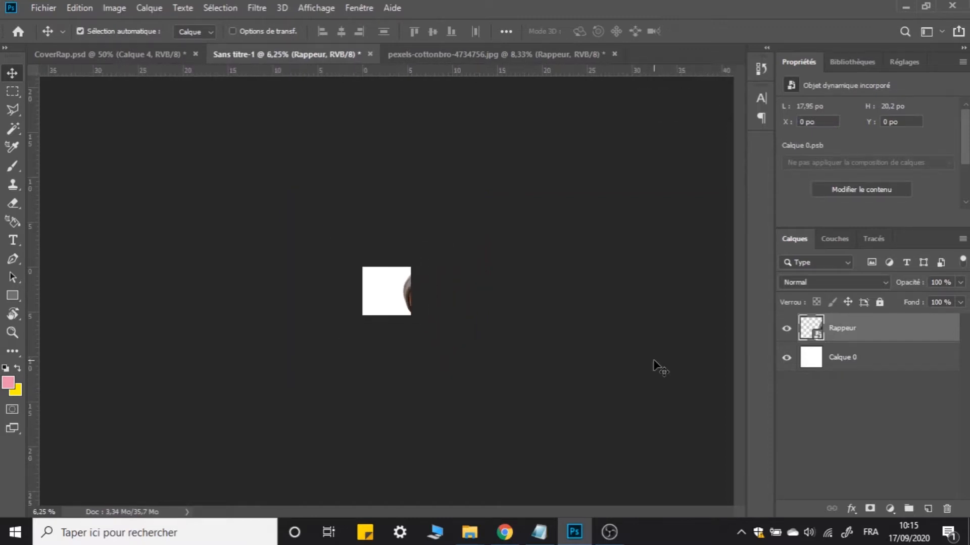
pyautogui.hotkey('ctrl', 't')
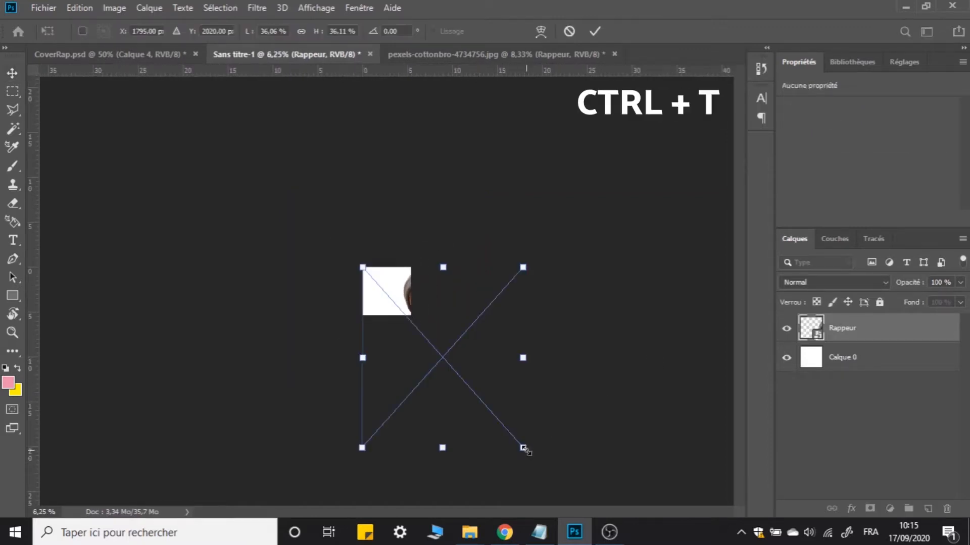
pyautogui.moveTo(524, 449); pyautogui.dragTo(412, 318)
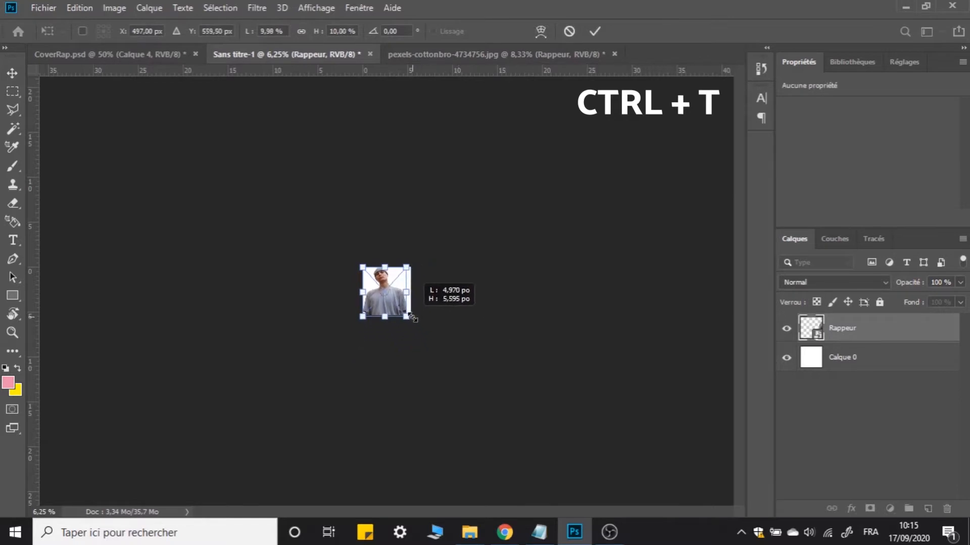
pyautogui.hotkey('ctrl', '+')
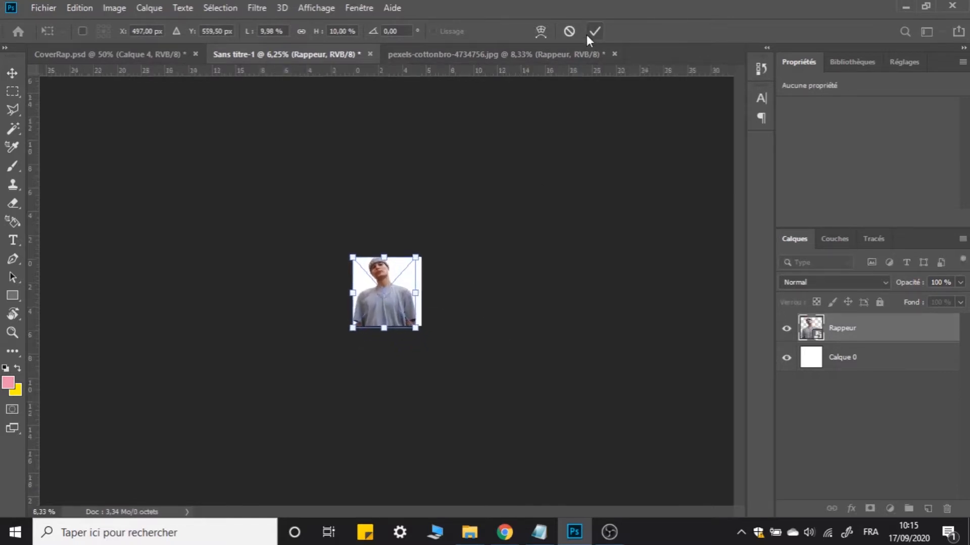
pyautogui.hotkey('ctrl', '+')
pyautogui.hotkey('ctrl', '+')
pyautogui.click(588, 33)
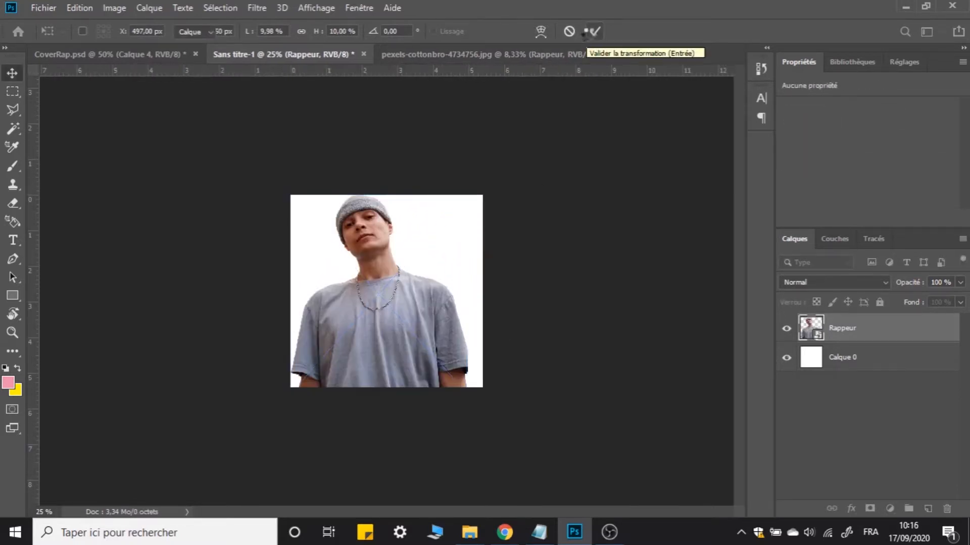
# Centre the man horizontally at X 540 px, nudge him up 20 px, and shrink him from his upper edge to about 7.55%
pyautogui.moveTo(379, 323); pyautogui.dragTo(374, 320)
pyautogui.hotkey('ctrl', 't')
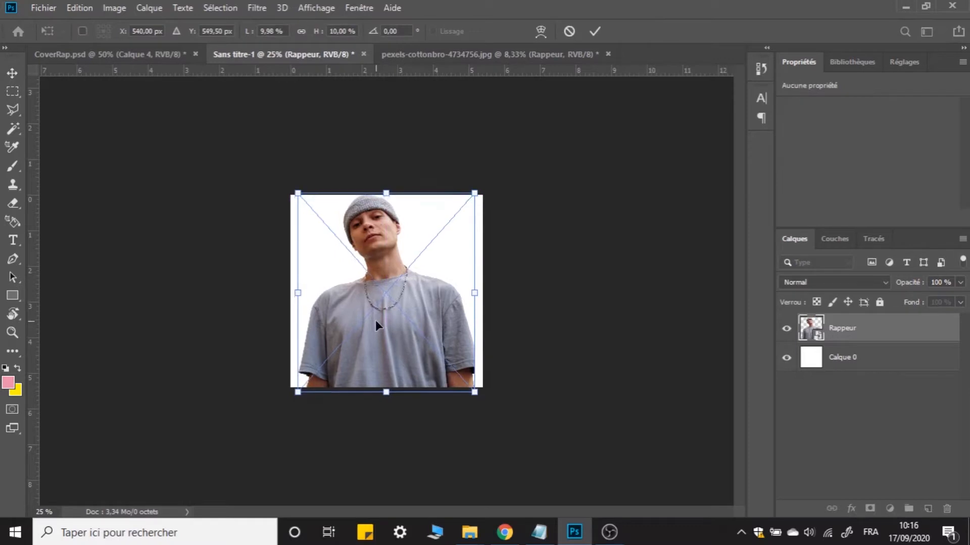
pyautogui.hotkey('shift', 'Up')
pyautogui.hotkey('shift', 'Up')
pyautogui.hotkey('ctrl', '+')
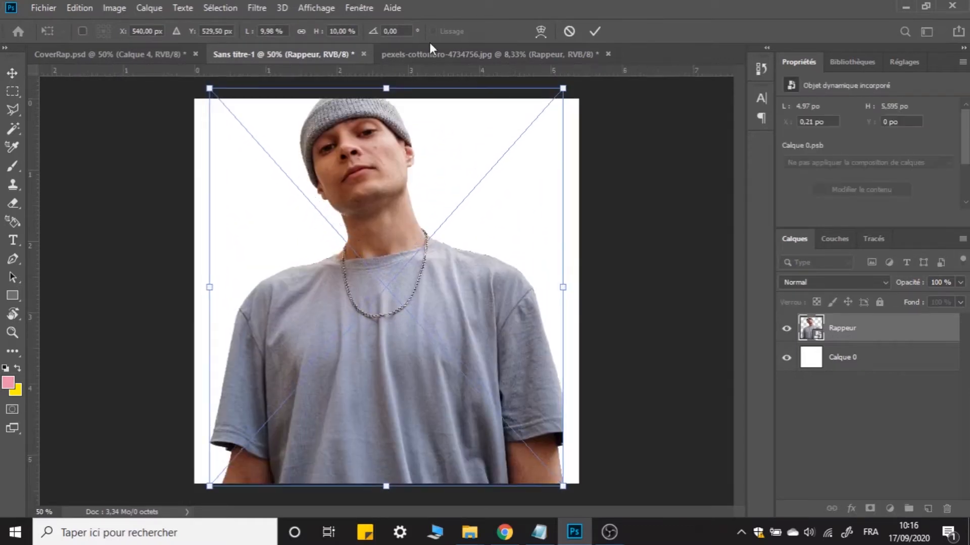
pyautogui.moveTo(386, 88); pyautogui.dragTo(388, 182)
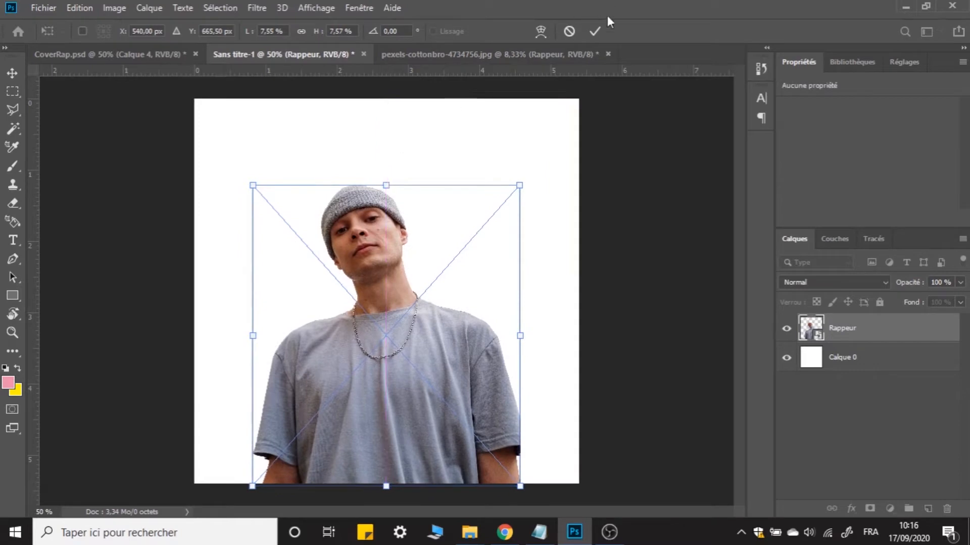
pyautogui.click(595, 32)
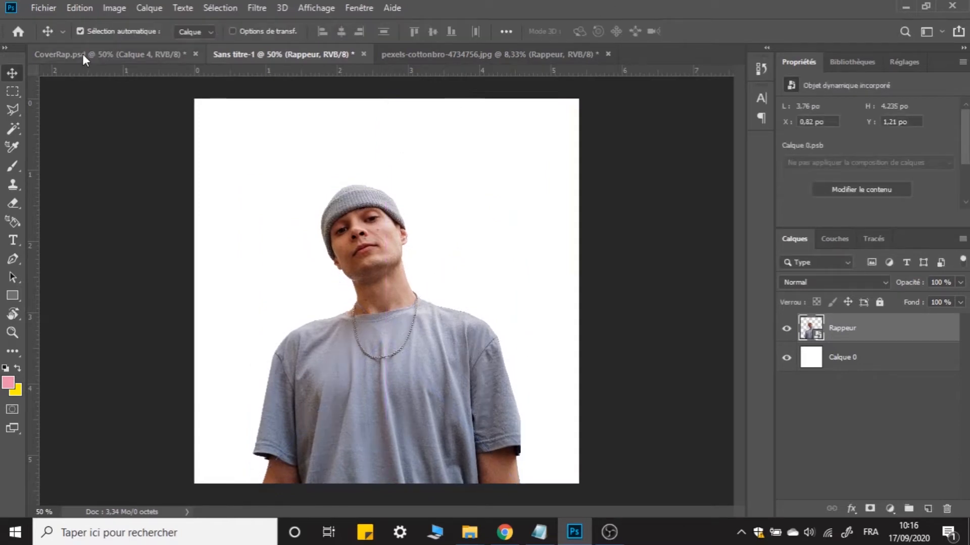
# In the finished CoverRap.psd, place a horizontal guide at the top of the man's beanie, and return to Sans titre-1
pyautogui.click(83, 54)
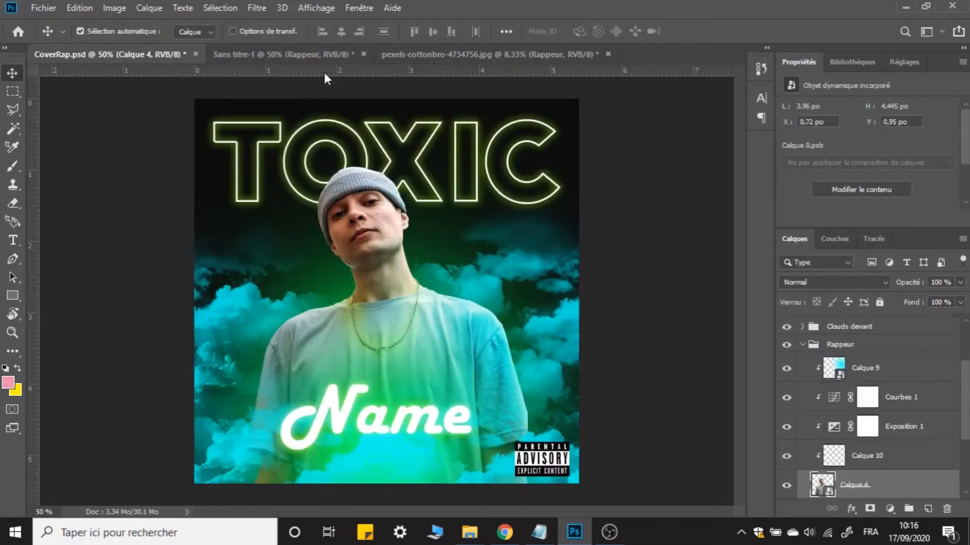
pyautogui.moveTo(323, 71); pyautogui.dragTo(321, 164)
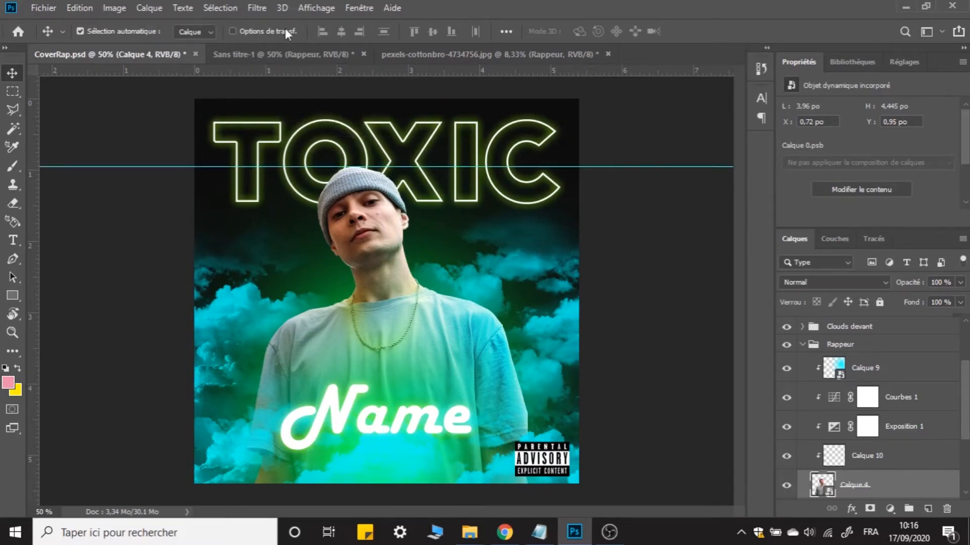
pyautogui.click(280, 55)
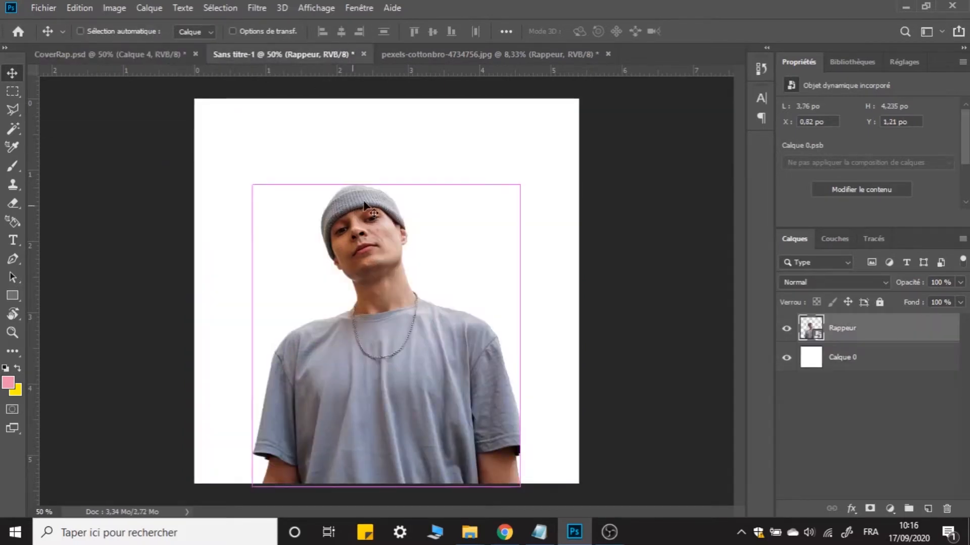
# Enlarge the Rappeur layer from its upper edge to about 8.05% and compare its placement with CoverRap.psd
pyautogui.hotkey('ctrl', 't')
pyautogui.moveTo(385, 185); pyautogui.dragTo(385, 164)
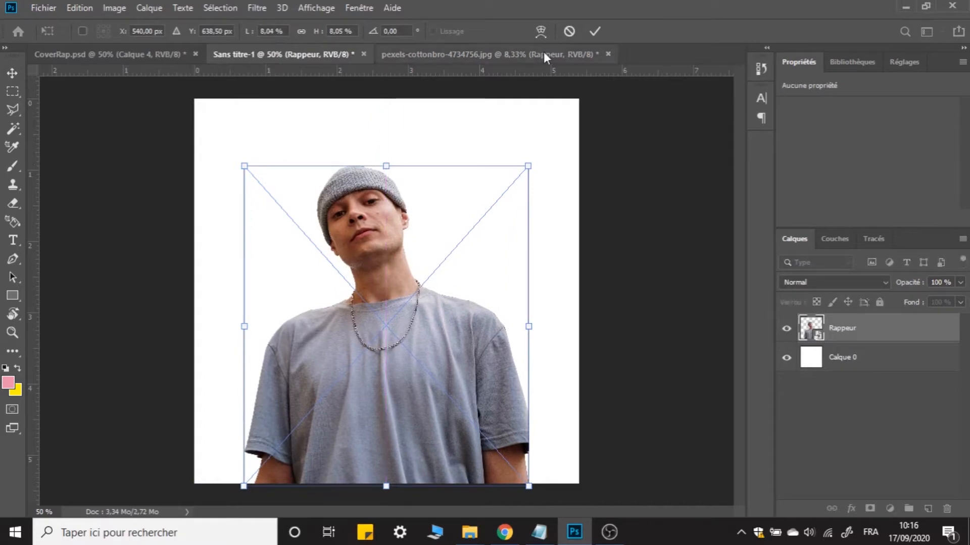
pyautogui.click(595, 30)
pyautogui.click(120, 55)
pyautogui.click(234, 53)
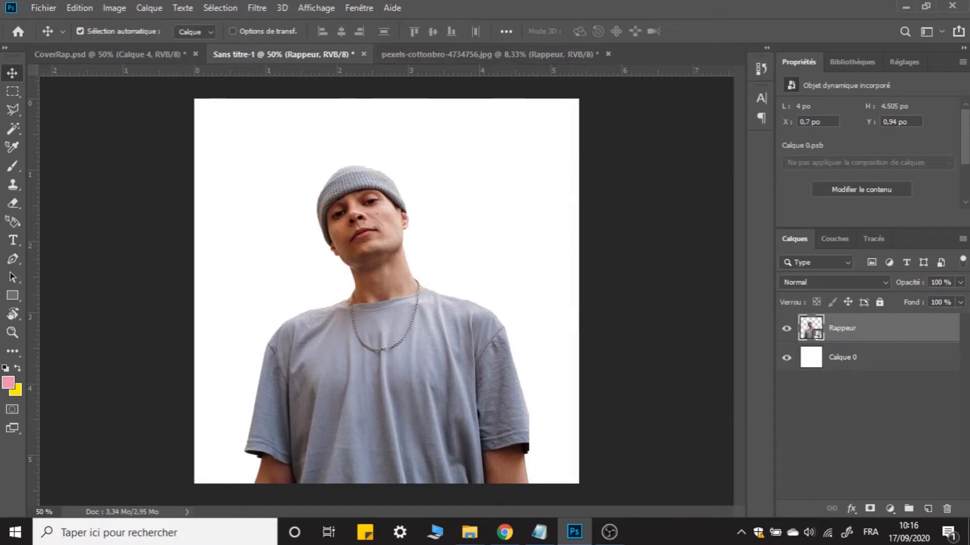
pyautogui.hotkey('alt', 'Tab')
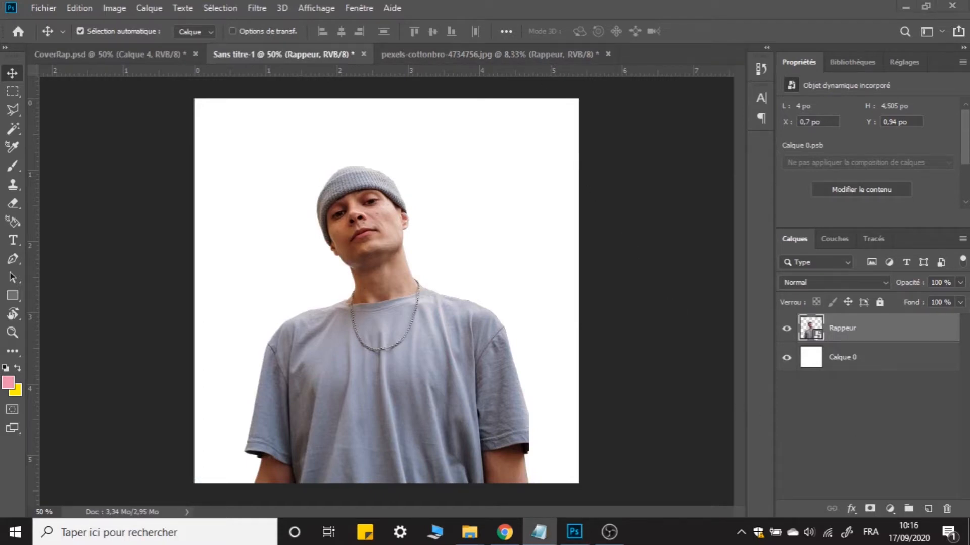
pyautogui.hotkey('alt', 'Tab')
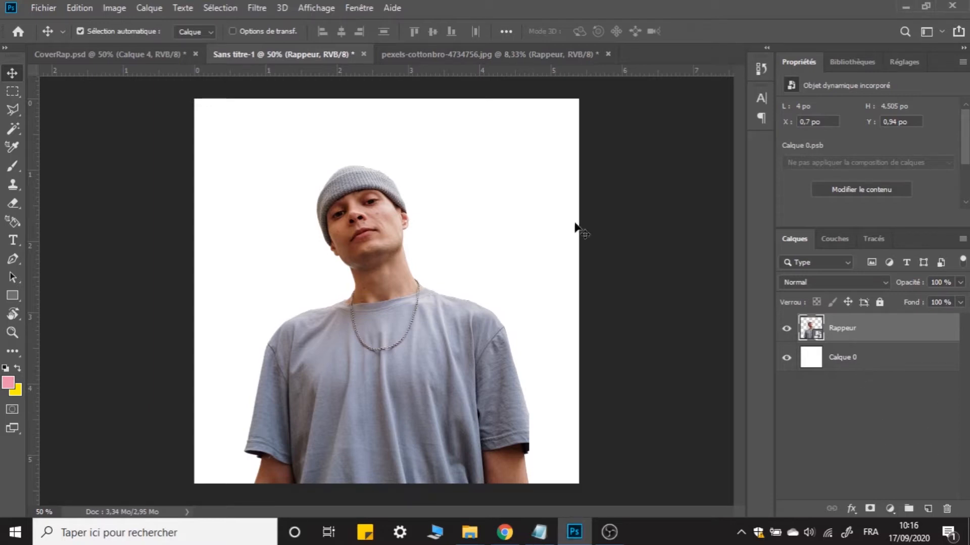
# Activate the Brush tool, open the import dialog for ABR brush files from its presets, and close it without loading anything
pyautogui.click(13, 167)
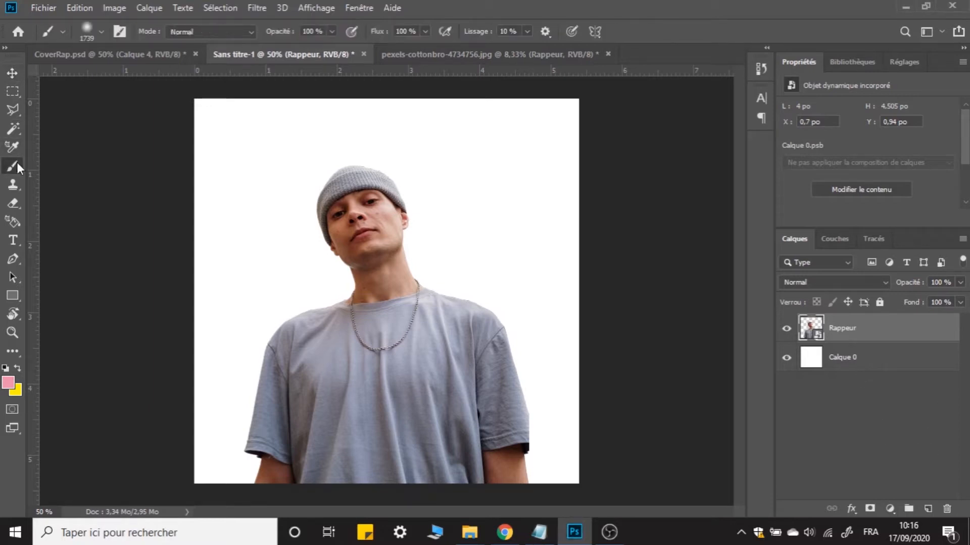
pyautogui.click(84, 39)
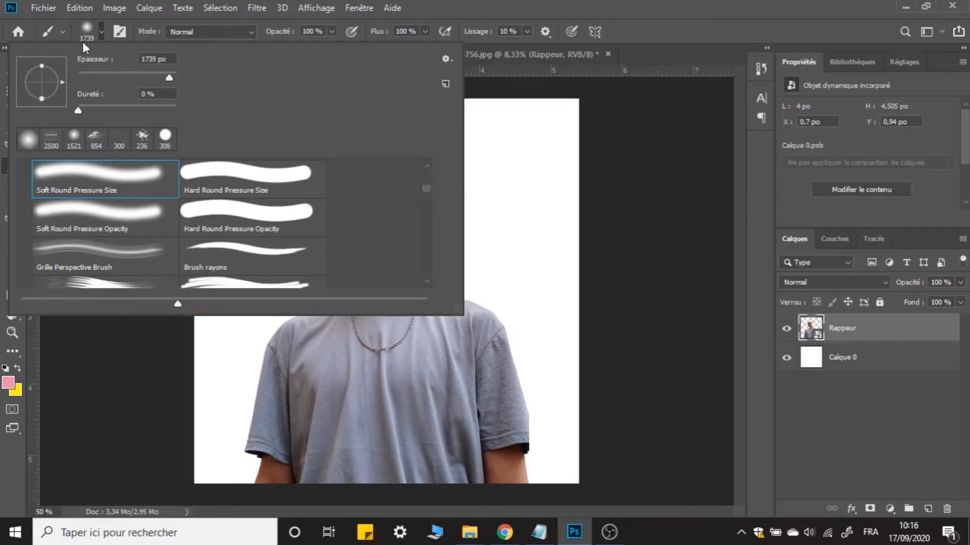
pyautogui.click(445, 58)
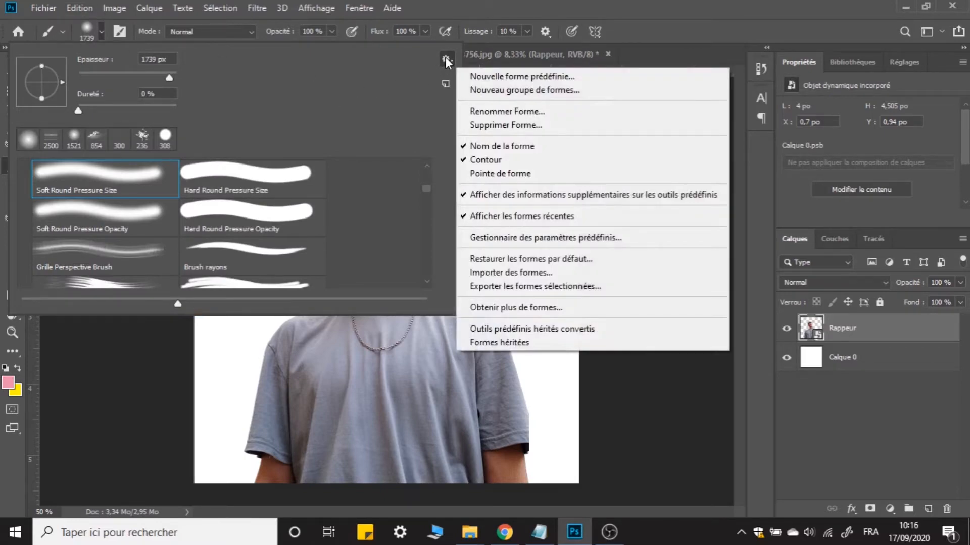
pyautogui.click(497, 277)
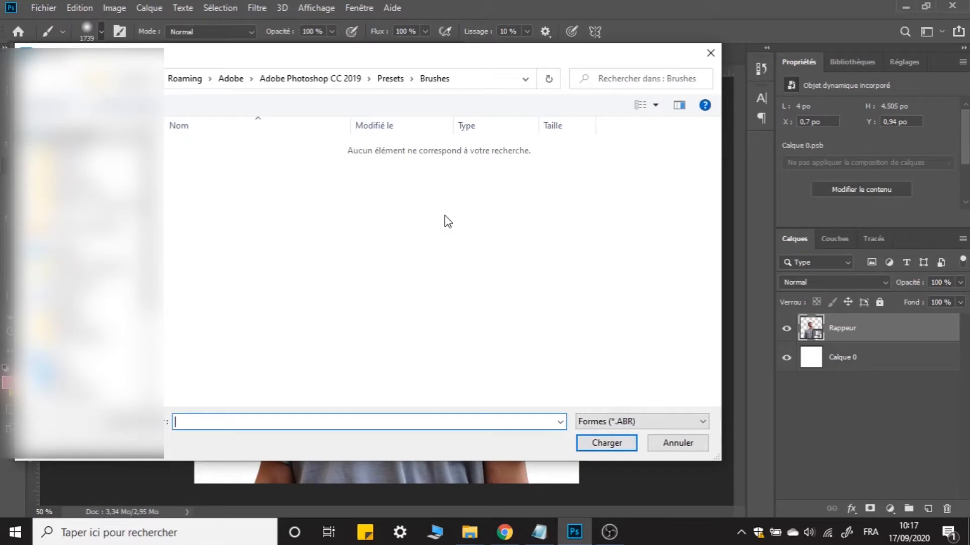
pyautogui.click(677, 443)
# Collapse the other open brush groups and choose the clouds1 brush from the end of the imported free_photoshop_brushes set
pyautogui.scroll(5, 373, 184)
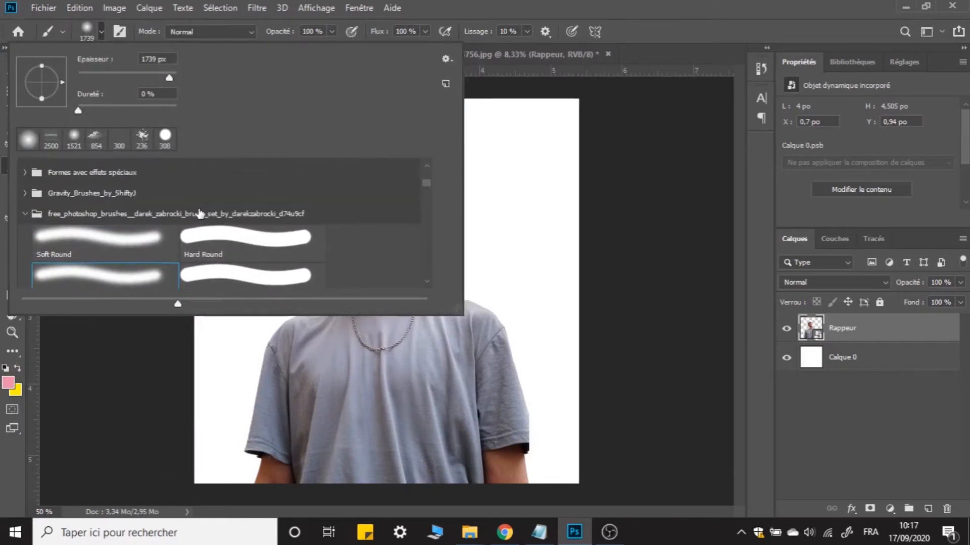
pyautogui.click(25, 248)
pyautogui.scroll(4, 116, 203)
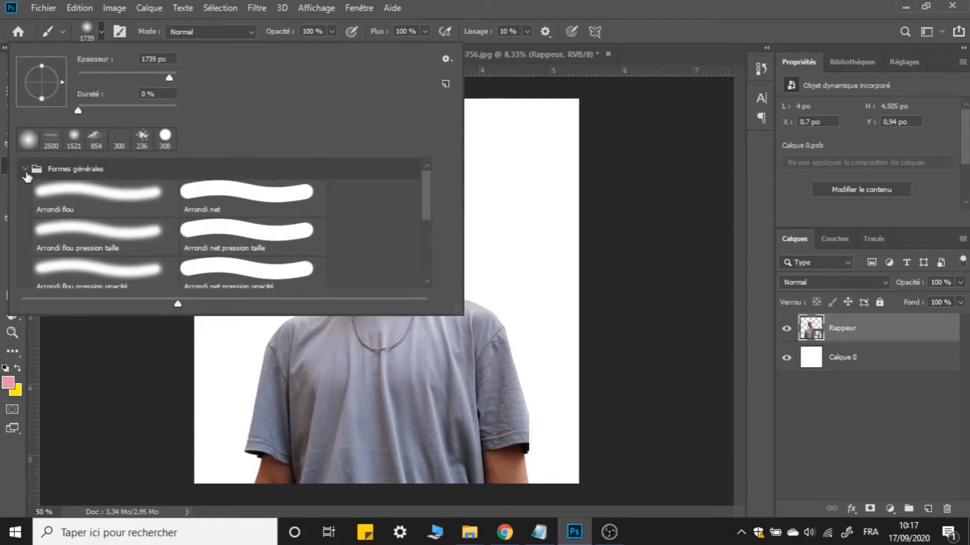
pyautogui.click(25, 169)
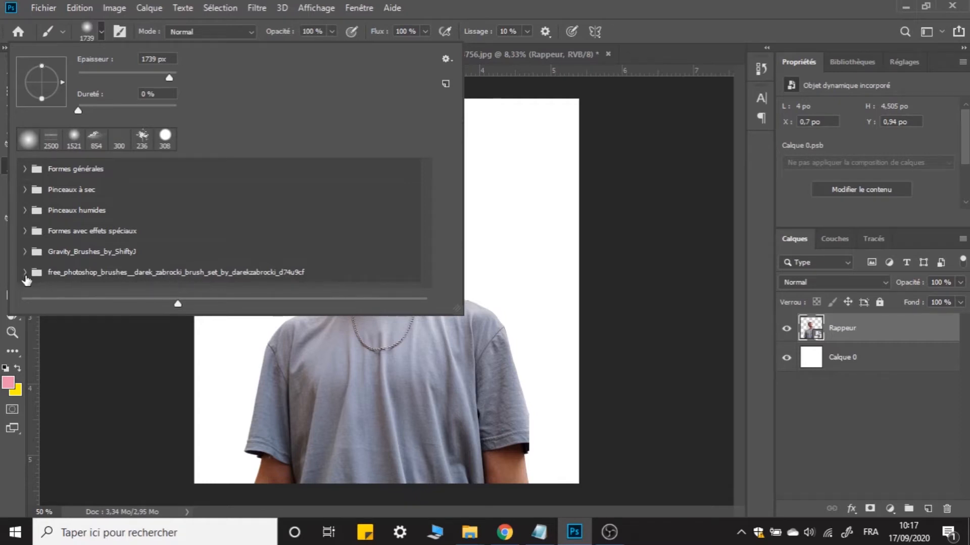
pyautogui.click(25, 273)
pyautogui.scroll(-5, 95, 212)
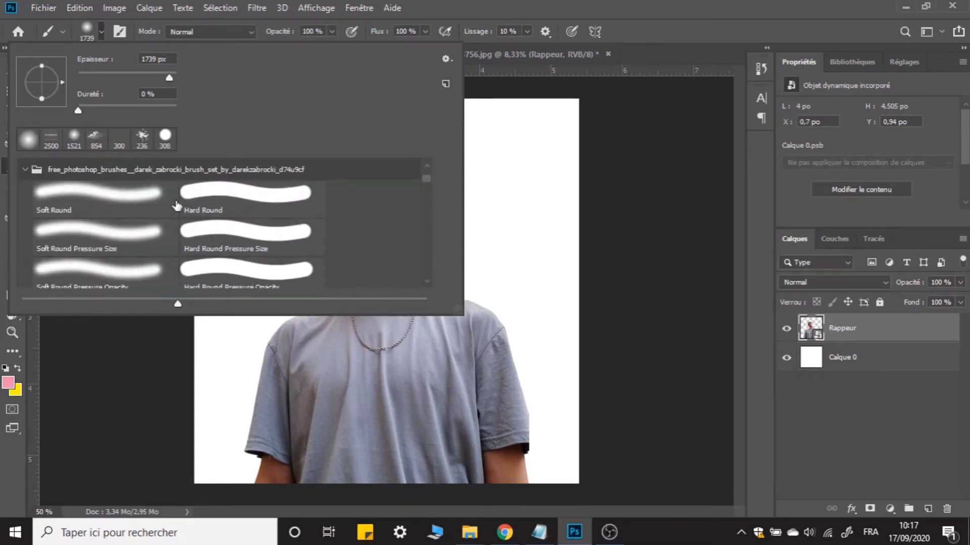
pyautogui.scroll(-8, 177, 205)
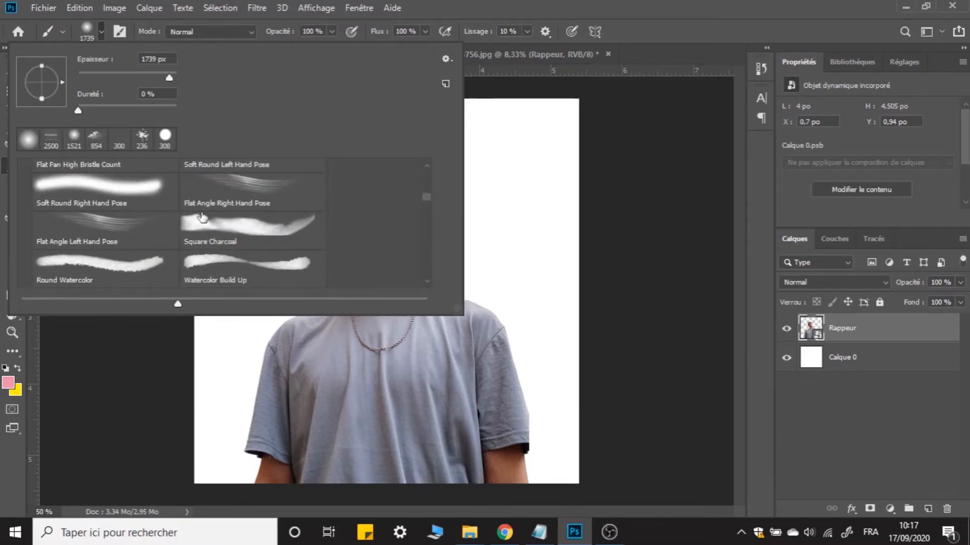
pyautogui.scroll(-4, 202, 217)
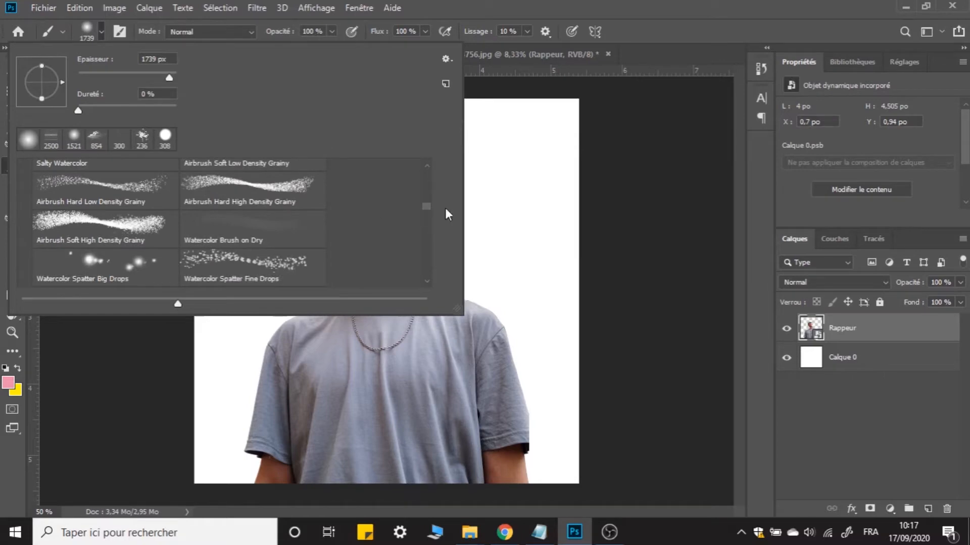
pyautogui.moveTo(425, 206); pyautogui.dragTo(420, 284)
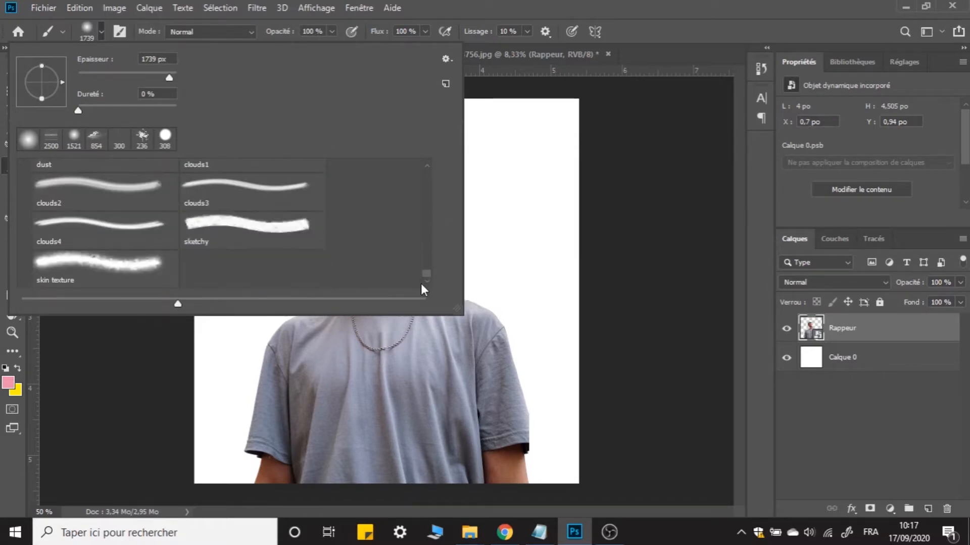
pyautogui.scroll(2, 310, 240)
pyautogui.scroll(-3, 192, 167)
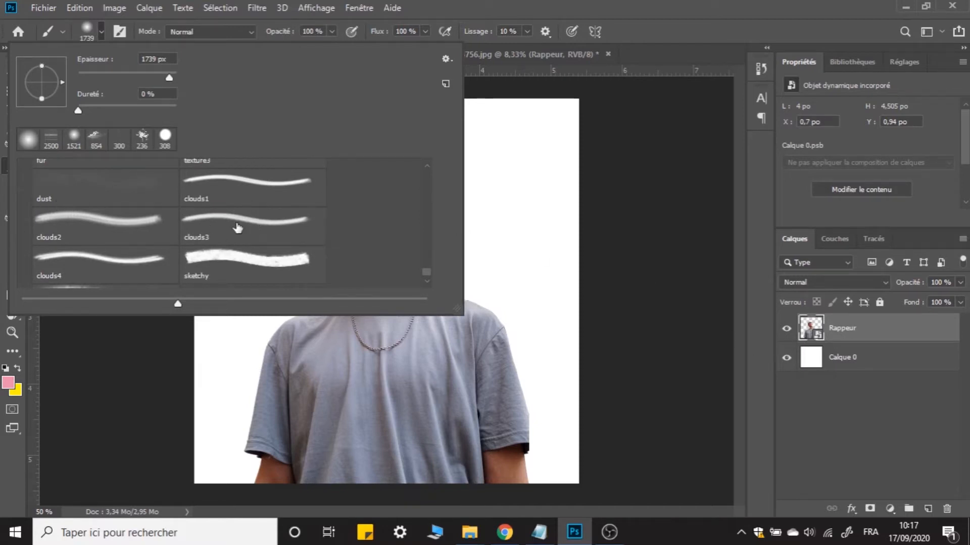
pyautogui.click(249, 183)
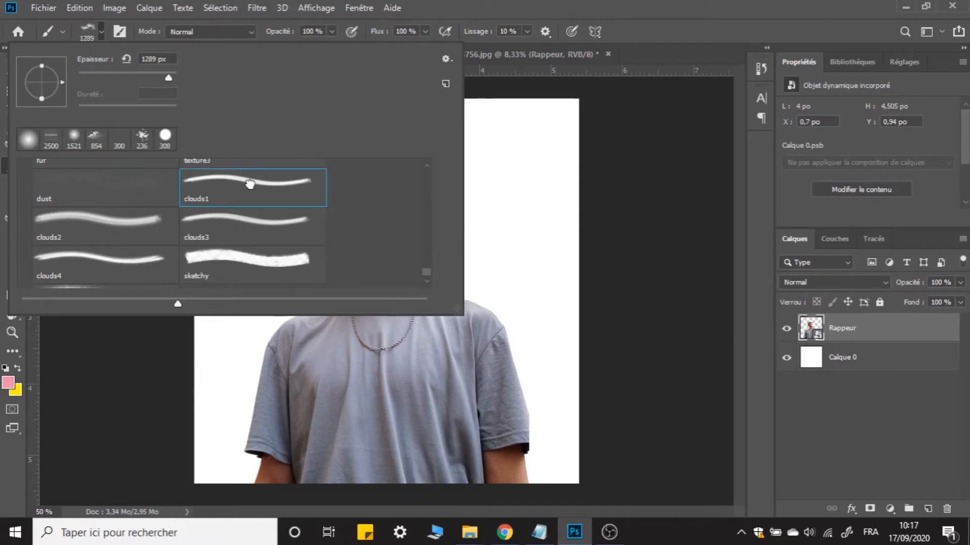
# Add a new empty layer and place it between the Rappeur layer and the white Calque 0
pyautogui.click(879, 352)
pyautogui.click(928, 513)
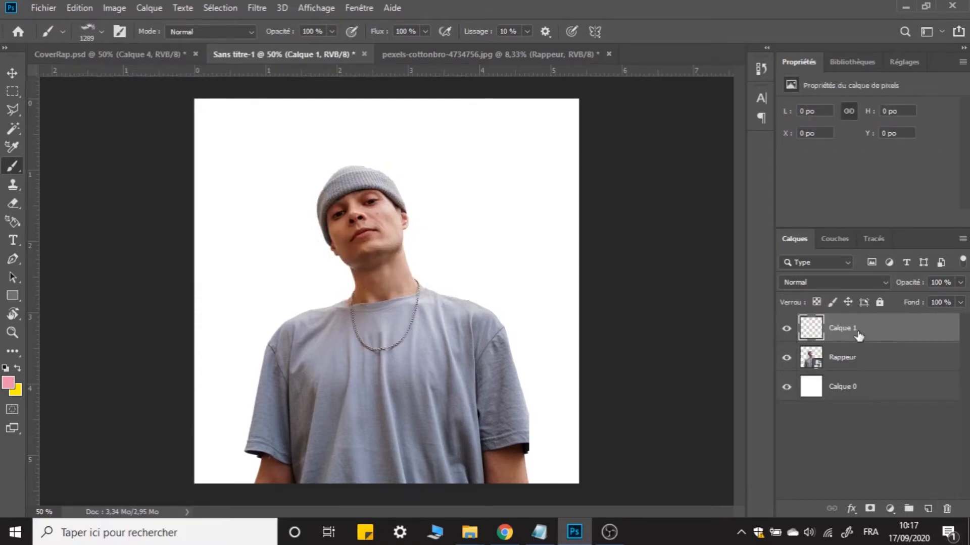
pyautogui.moveTo(861, 335); pyautogui.dragTo(859, 371)
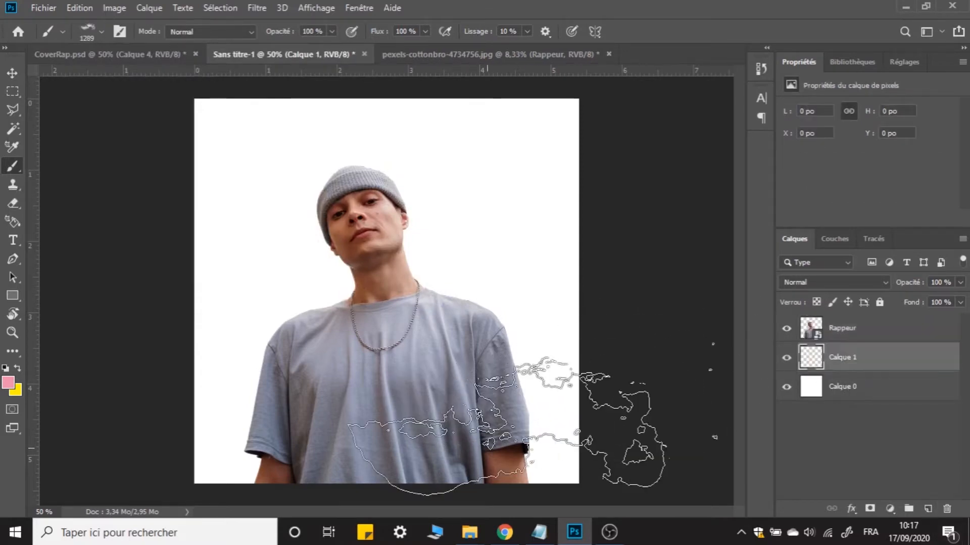
# Try a clouds1 brush stamp beside the man's lower sleeve, and undo it
pyautogui.click(484, 447)
pyautogui.hotkey('ctrl', 'z')
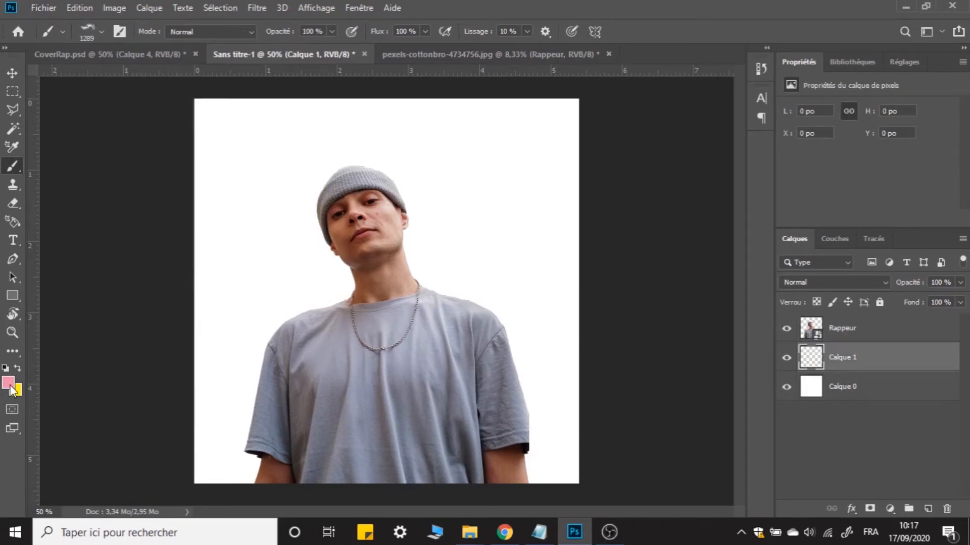
# Set the foreground colour to green 00ff7e
pyautogui.click(9, 384)
pyautogui.moveTo(705, 306); pyautogui.dragTo(702, 319)
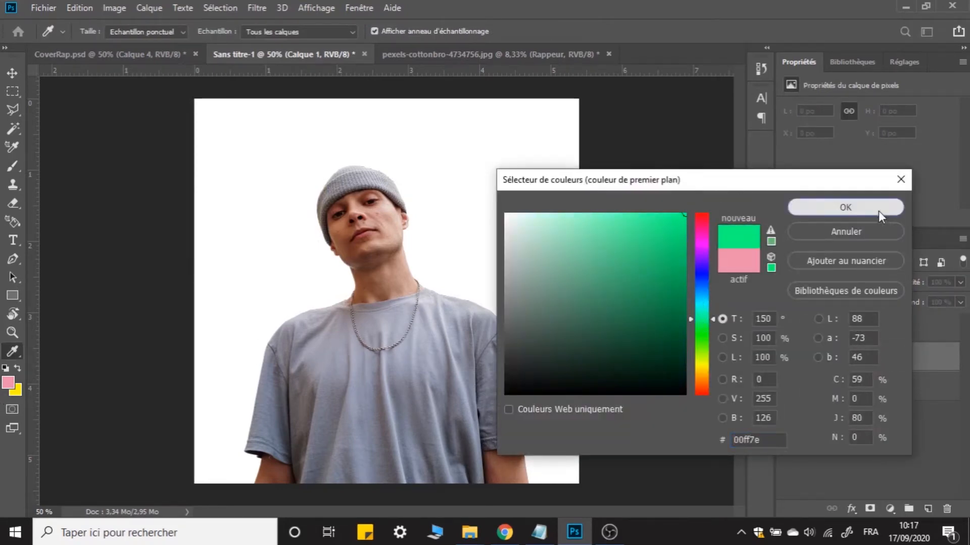
pyautogui.click(877, 209)
# Set the foreground colour to a bright cyan with hue 179° and 100% saturation and brightness
pyautogui.click(3, 384)
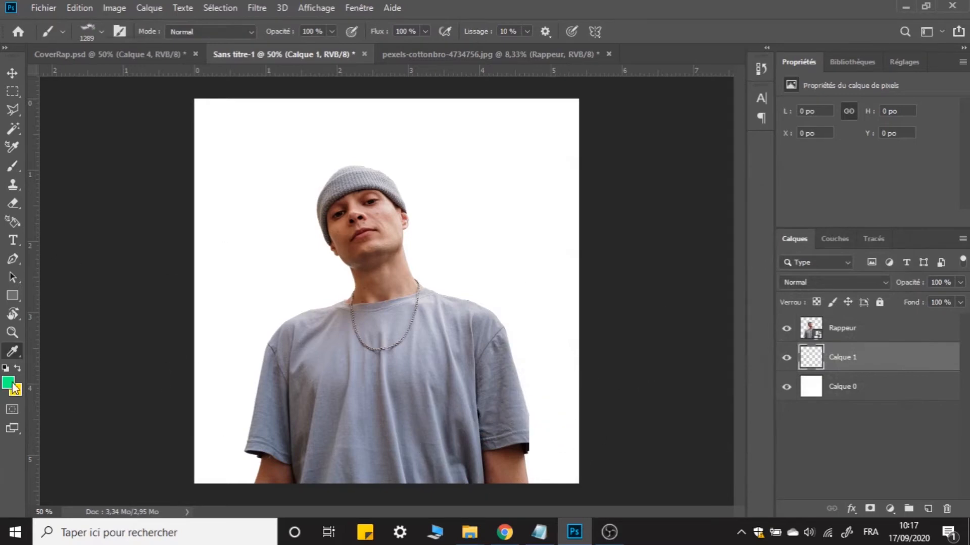
pyautogui.click(704, 301)
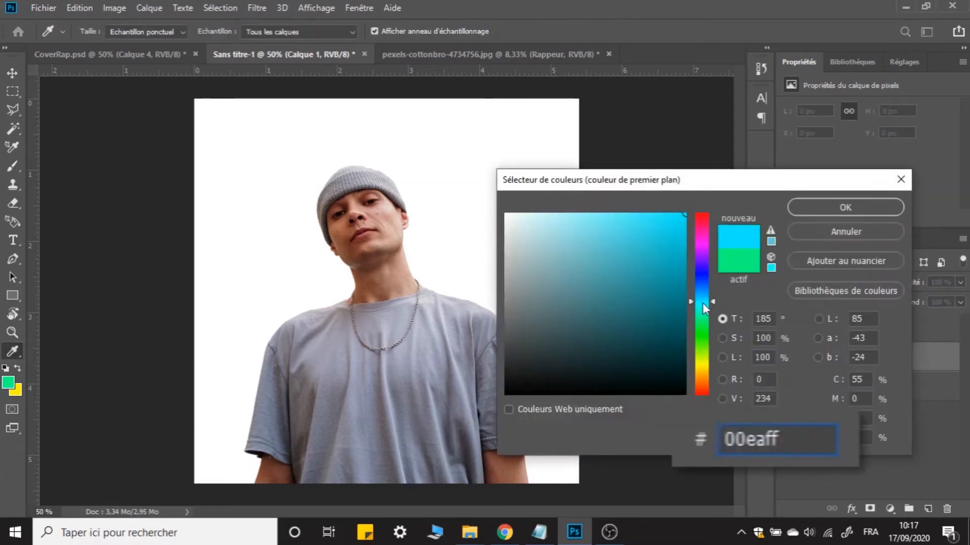
pyautogui.click(701, 304)
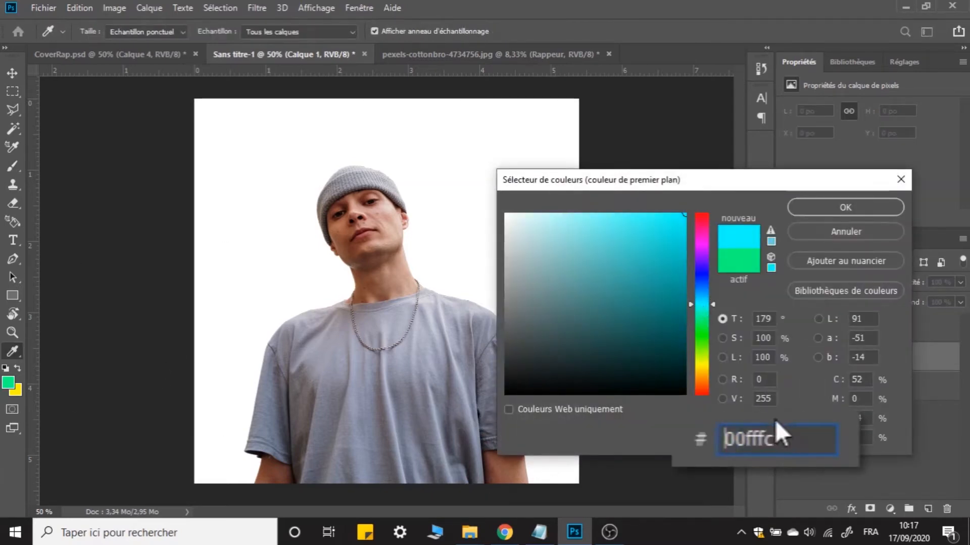
pyautogui.click(832, 211)
# Stamp cyan clouds1 clouds on Calque 1 beside the man's lower sleeves and behind his shoulders and neck
pyautogui.click(562, 430)
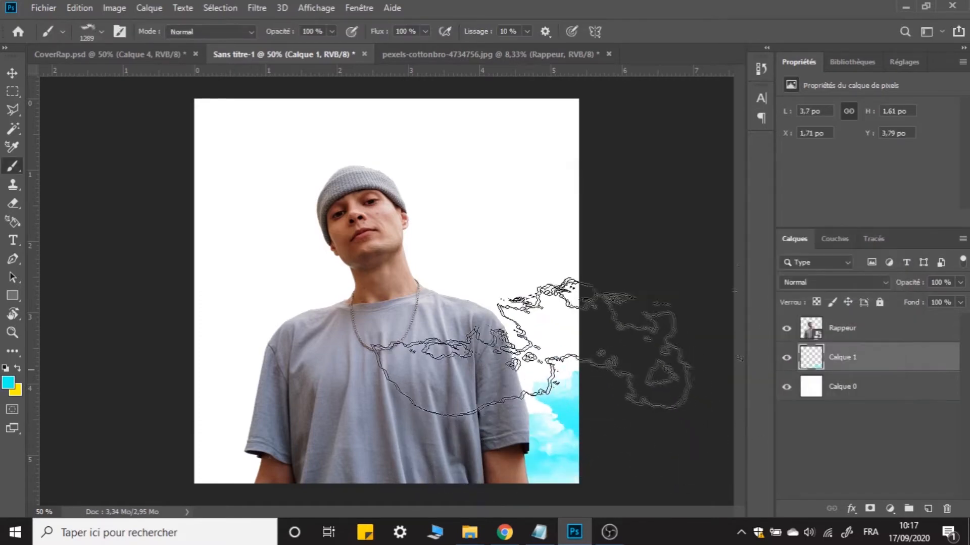
pyautogui.click(404, 304)
pyautogui.click(146, 437)
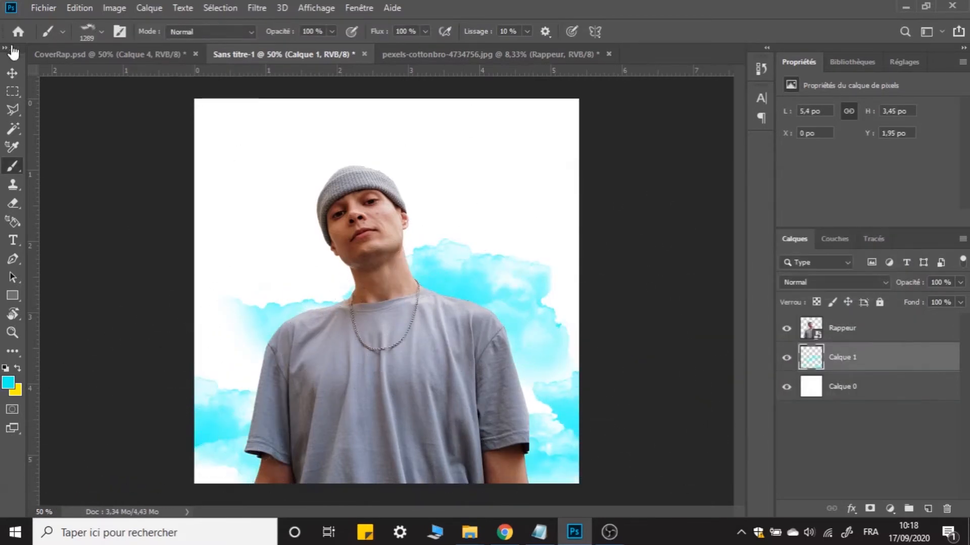
# Switch to the clouds3 brush and stamp more cyan clouds beside both of the man's sleeves, out to the canvas edges
pyautogui.click(92, 35)
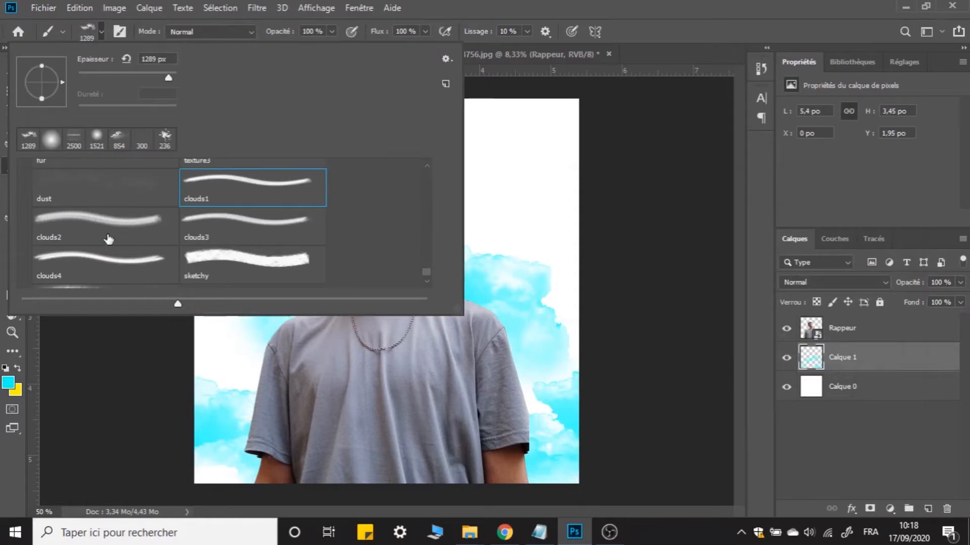
pyautogui.click(108, 238)
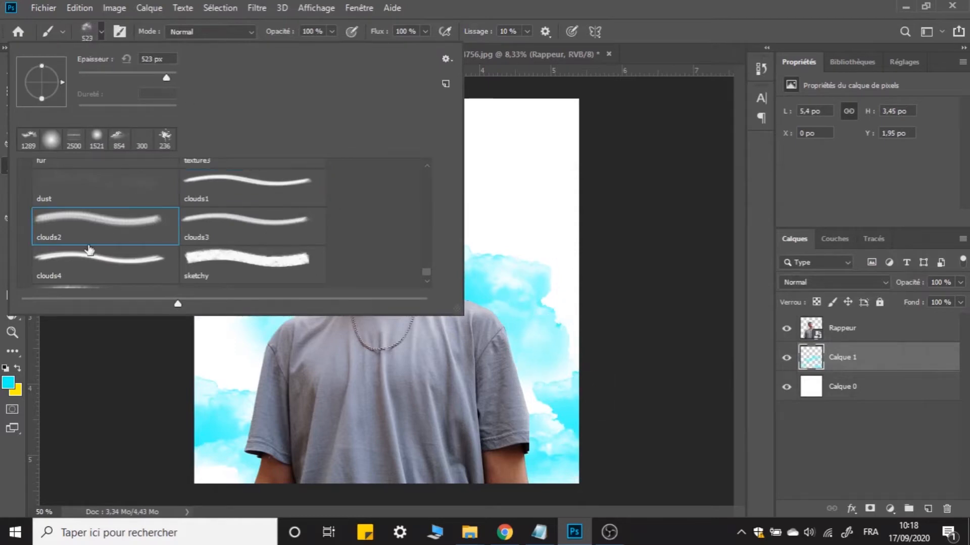
pyautogui.click(240, 238)
pyautogui.click(228, 380)
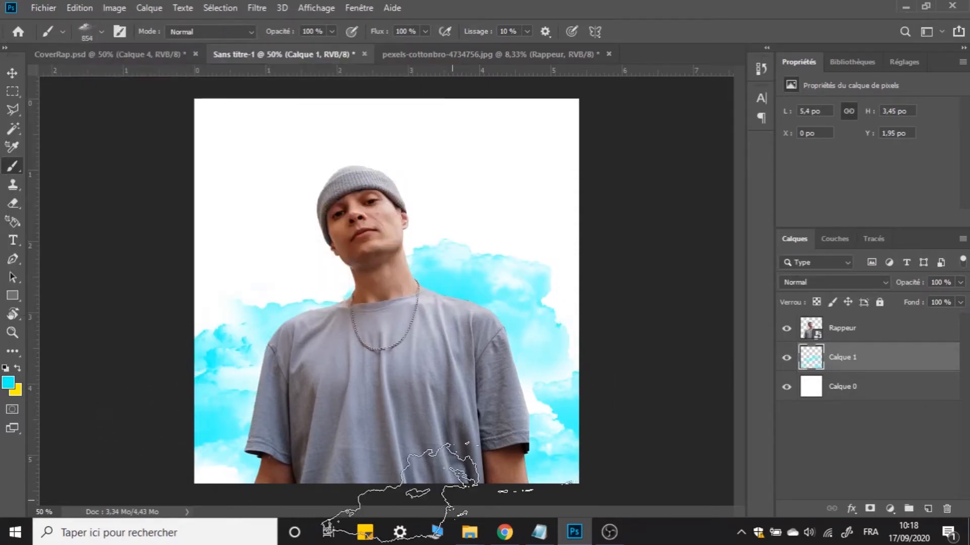
pyautogui.click(616, 325)
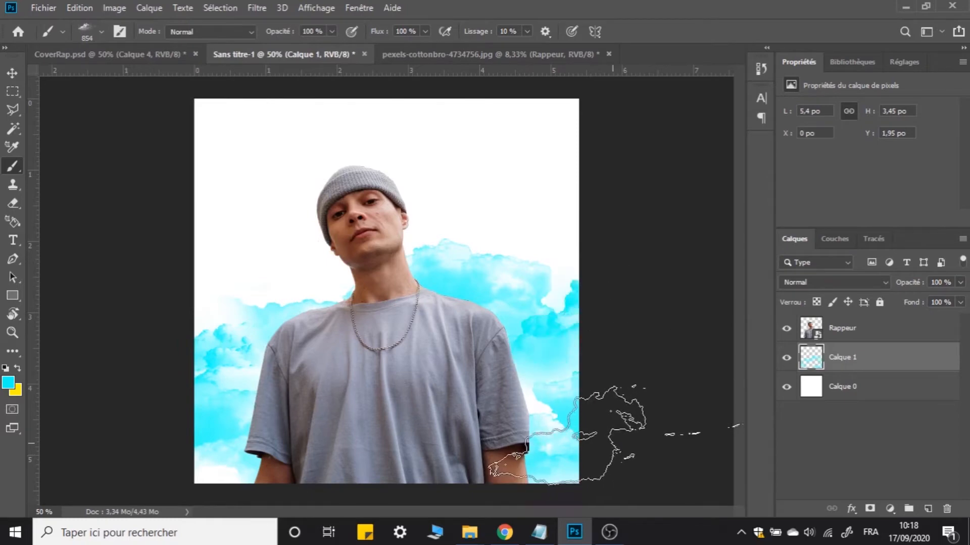
# Stamp a clouds3 cloud above the man's left-hand shoulder, undo it, and stamp it again closer to the canvas edge
pyautogui.click(304, 277)
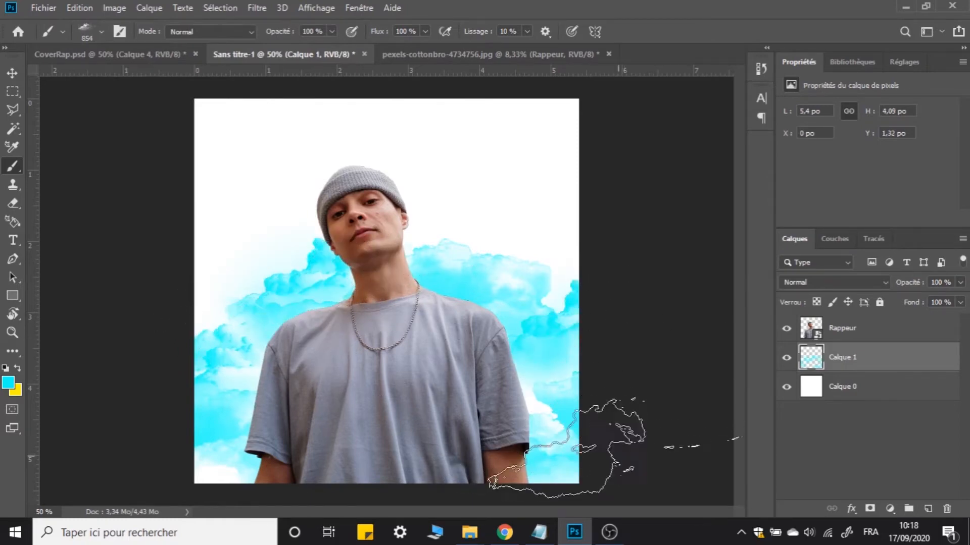
pyautogui.hotkey('ctrl', 'z')
pyautogui.click(247, 283)
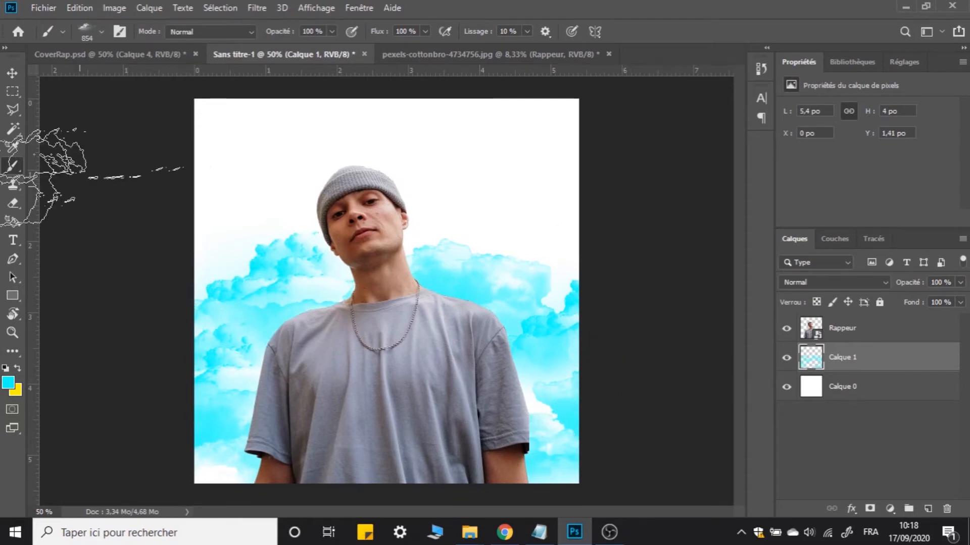
# Inspect the white base layer Calque 1 in the reference CoverRap.psd document and return to Sans titre-1
pyautogui.click(12, 73)
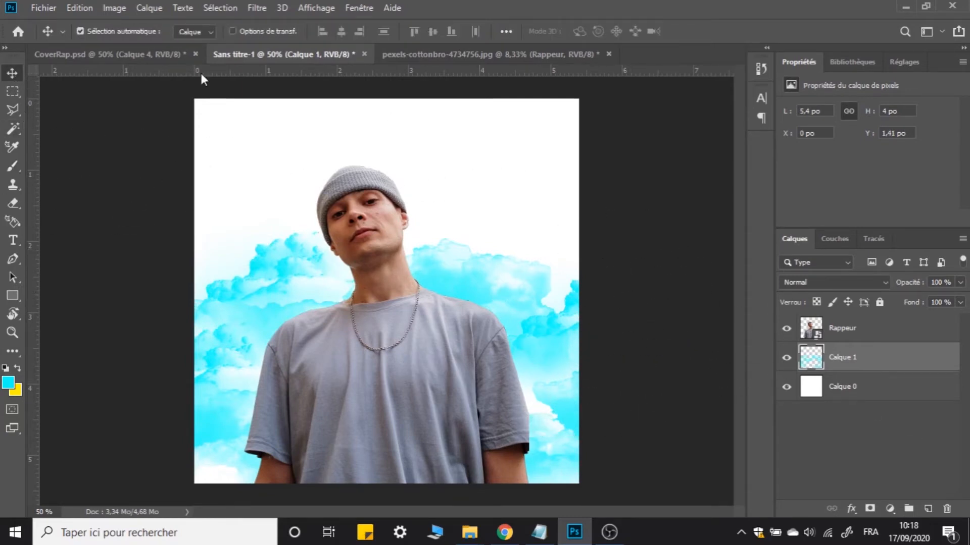
pyautogui.click(146, 53)
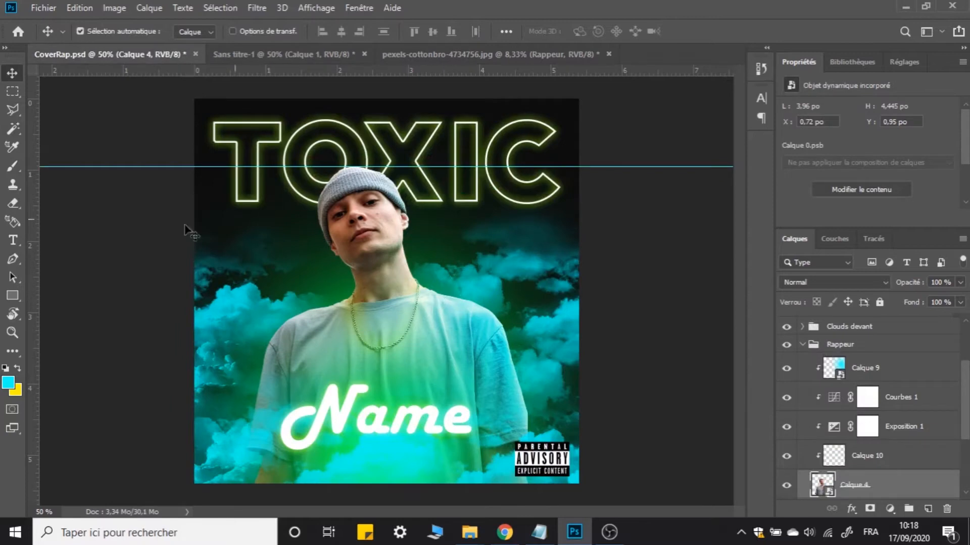
pyautogui.scroll(-3, 833, 428)
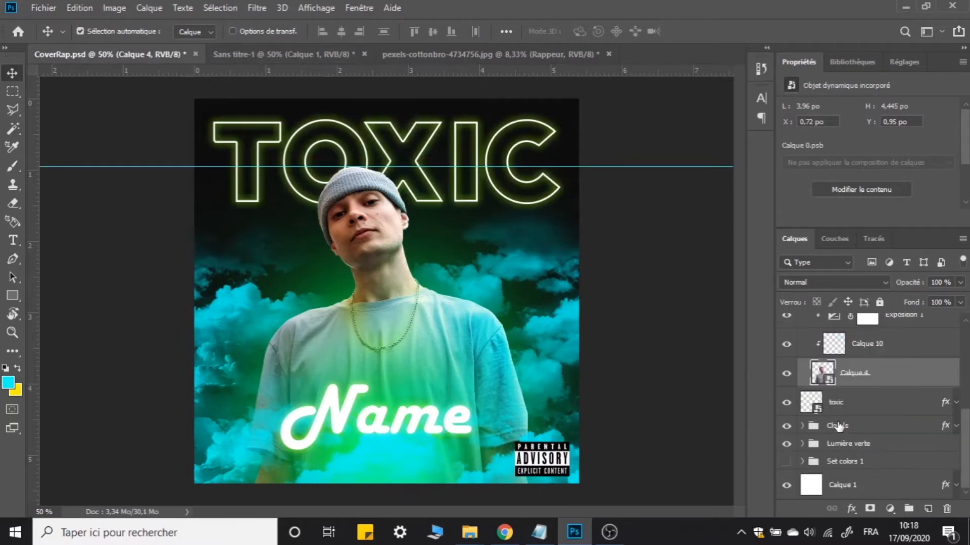
pyautogui.click(878, 492)
pyautogui.click(499, 56)
pyautogui.click(272, 55)
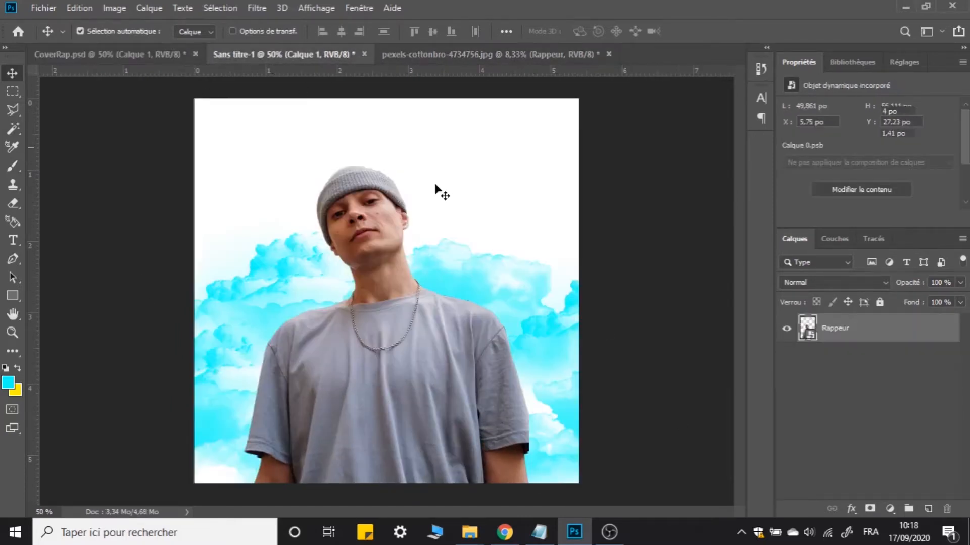
# Apply a Color Overlay in near-black 0d0d0d, Normal mode and 100% opacity, to Calque 0, and collapse its effects list
pyautogui.click(866, 388)
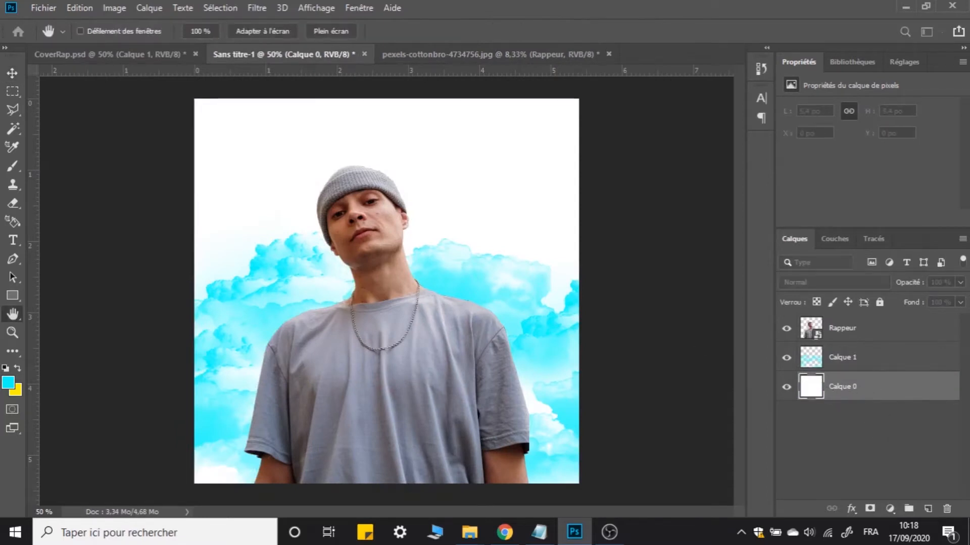
pyautogui.moveTo(507, 165); pyautogui.dragTo(467, 118)
pyautogui.click(391, 325)
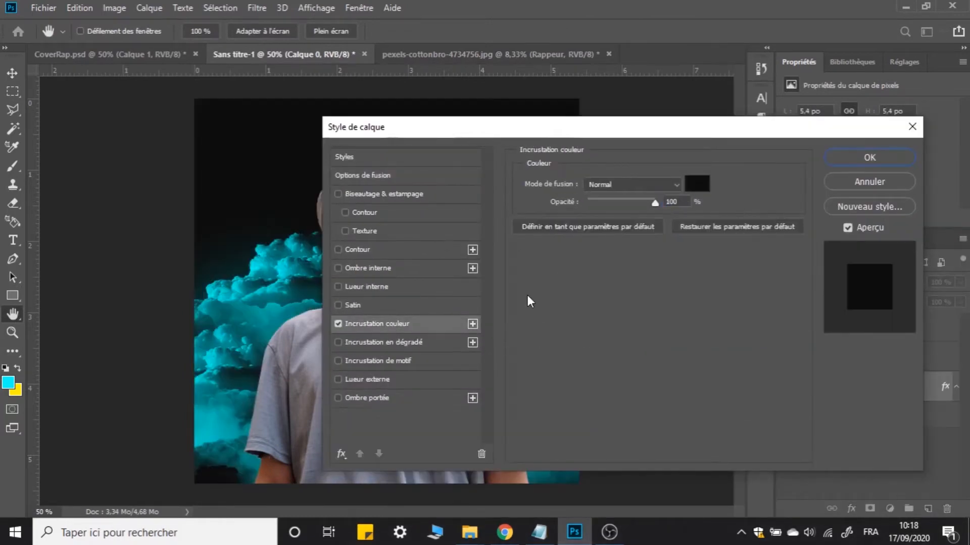
pyautogui.click(692, 183)
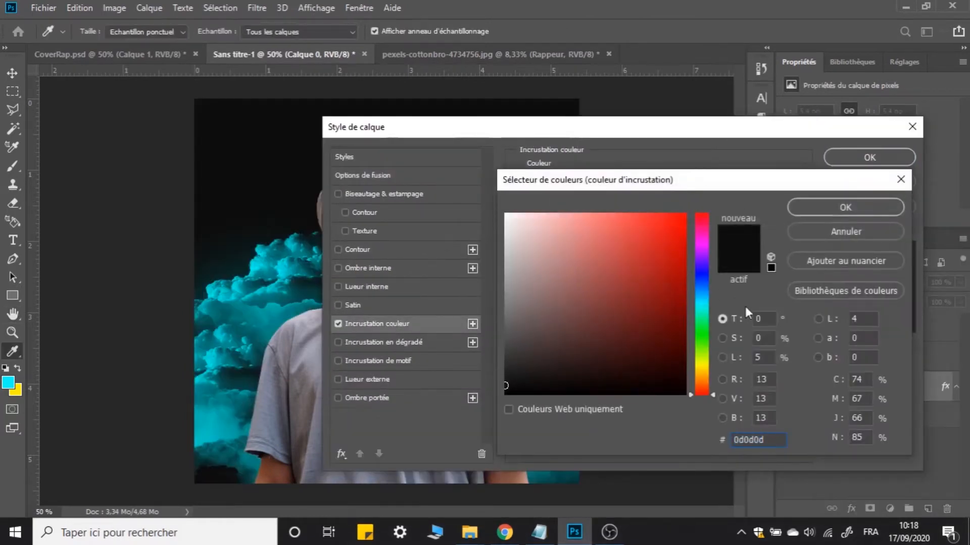
pyautogui.click(829, 208)
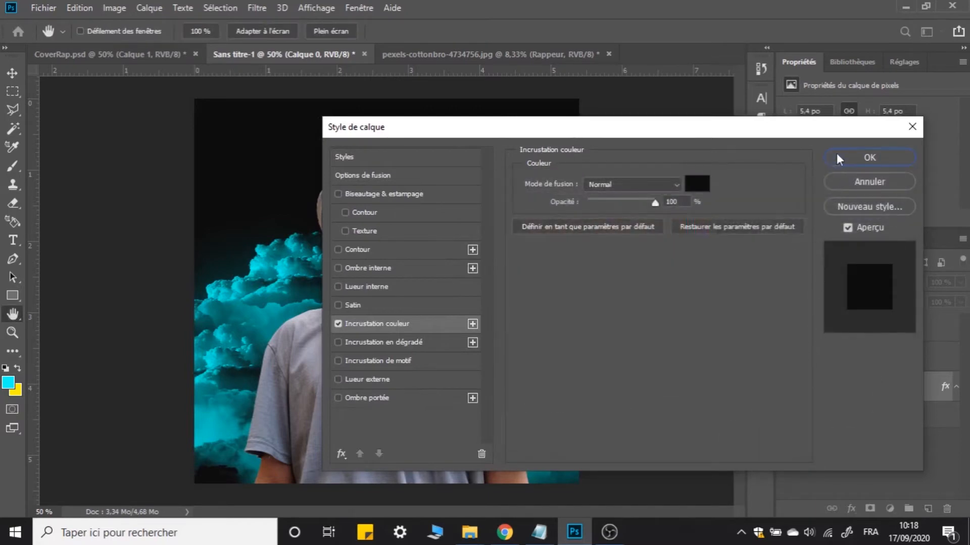
pyautogui.click(838, 160)
pyautogui.click(898, 433)
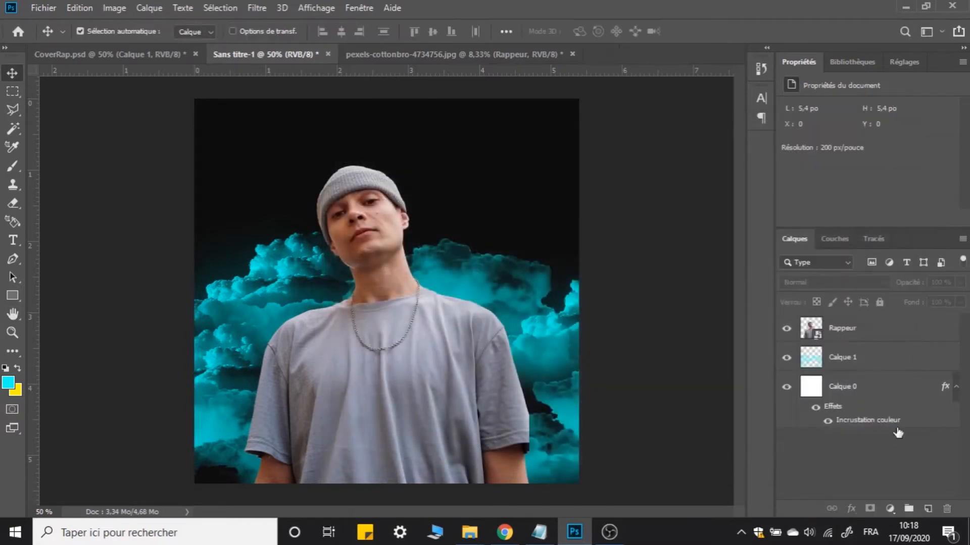
pyautogui.click(955, 387)
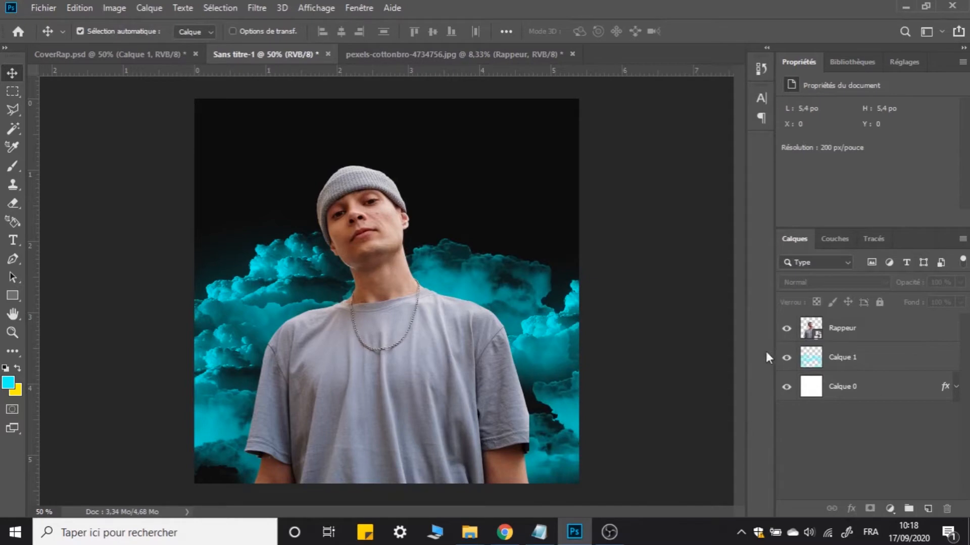
# Compare the clouds and background of Sans titre-1 with the finished CoverRap.psd cover
pyautogui.click(850, 364)
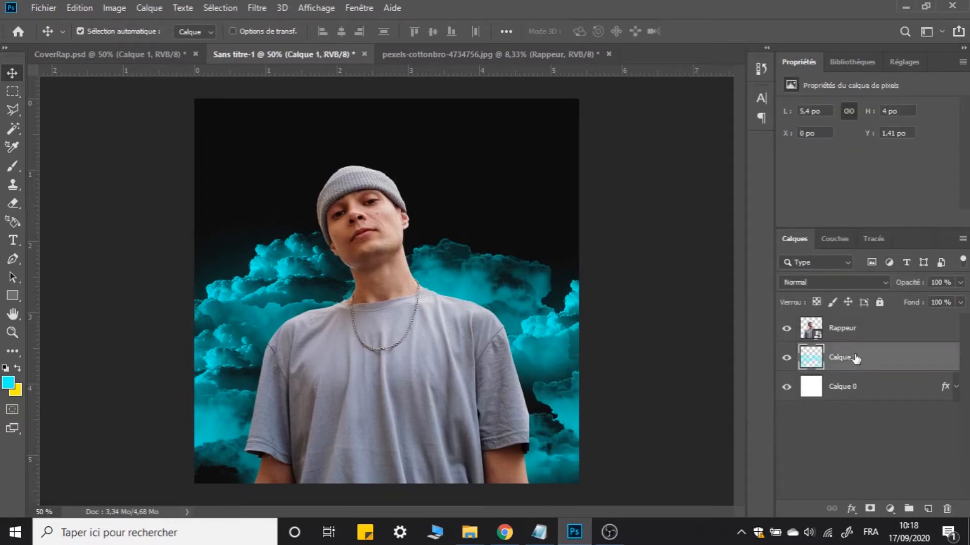
pyautogui.click(144, 58)
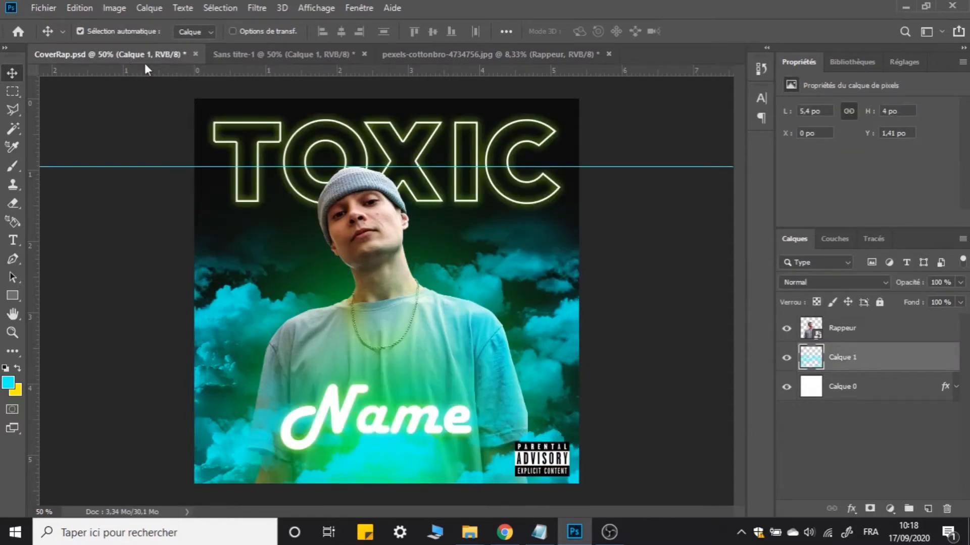
pyautogui.click(277, 54)
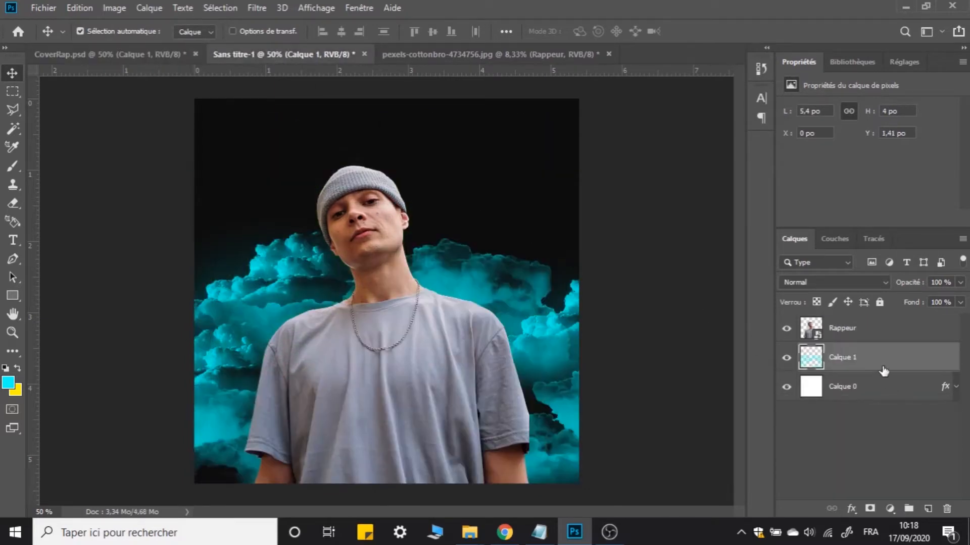
pyautogui.click(82, 53)
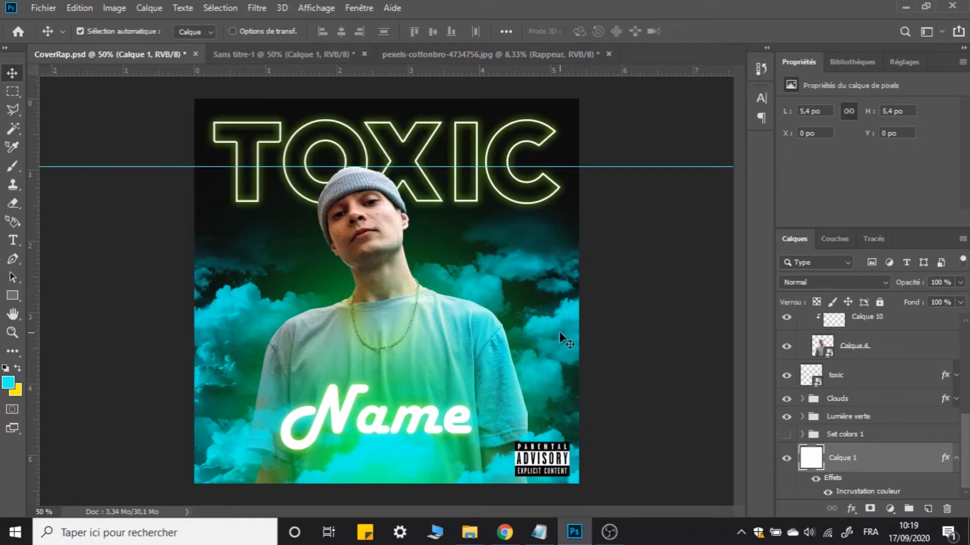
pyautogui.click(268, 50)
pyautogui.click(876, 424)
pyautogui.click(870, 390)
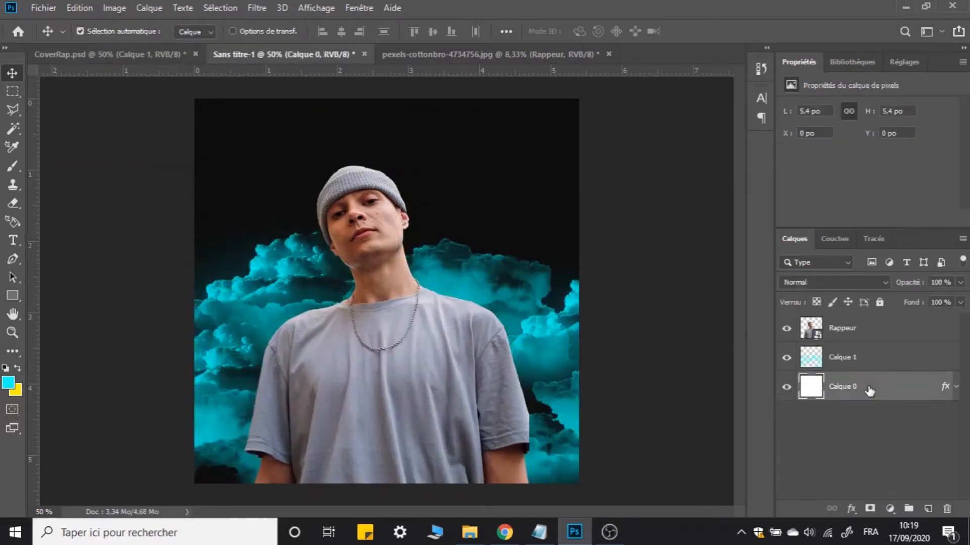
# Select the Calque 1 cloud layer and set up the clouds4 brush with 50% opacity
pyautogui.click(862, 359)
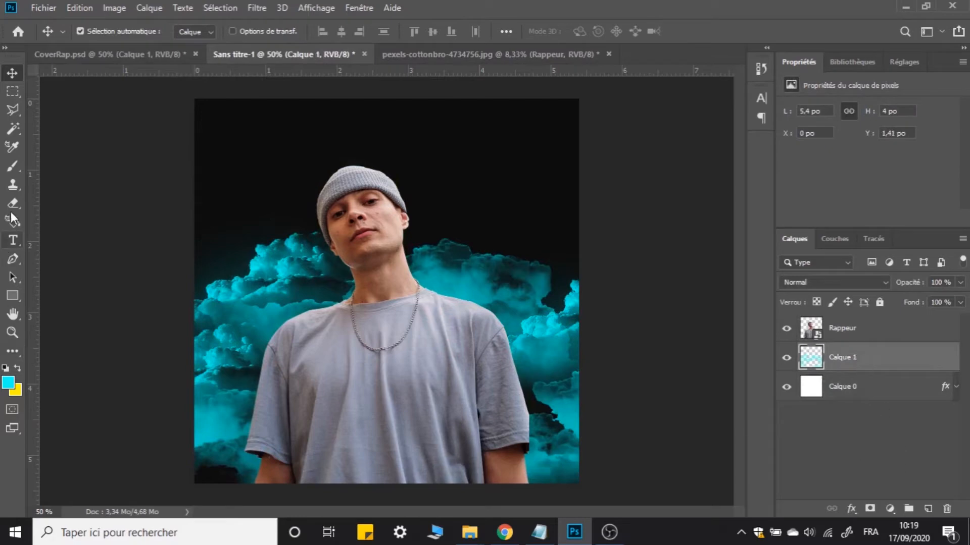
pyautogui.click(12, 165)
pyautogui.click(83, 30)
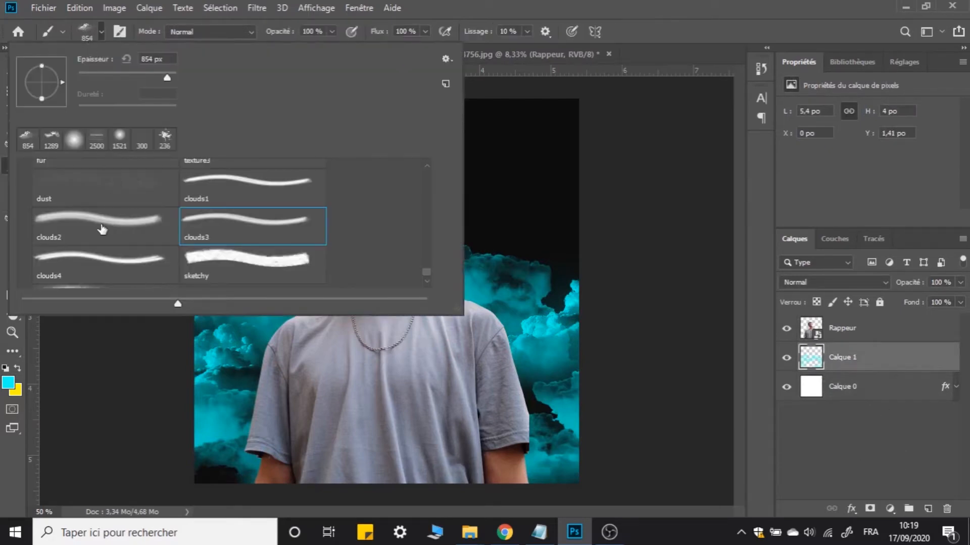
pyautogui.scroll(-1, 108, 237)
pyautogui.click(101, 238)
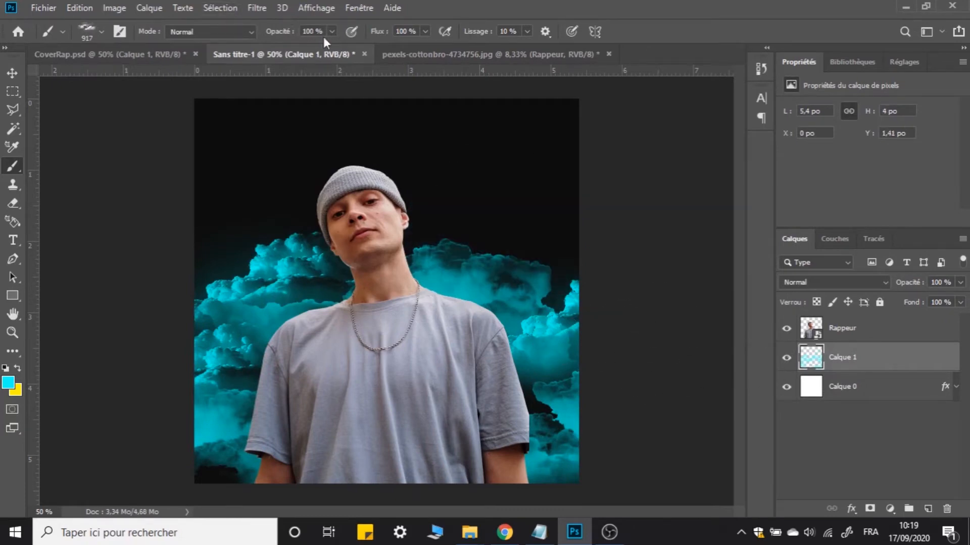
pyautogui.write('50')
# Stamp faint cyan clouds on both sides of the man's head, restore the brush opacity to 100%, and deselect the layer
pyautogui.click(515, 200)
pyautogui.click(192, 177)
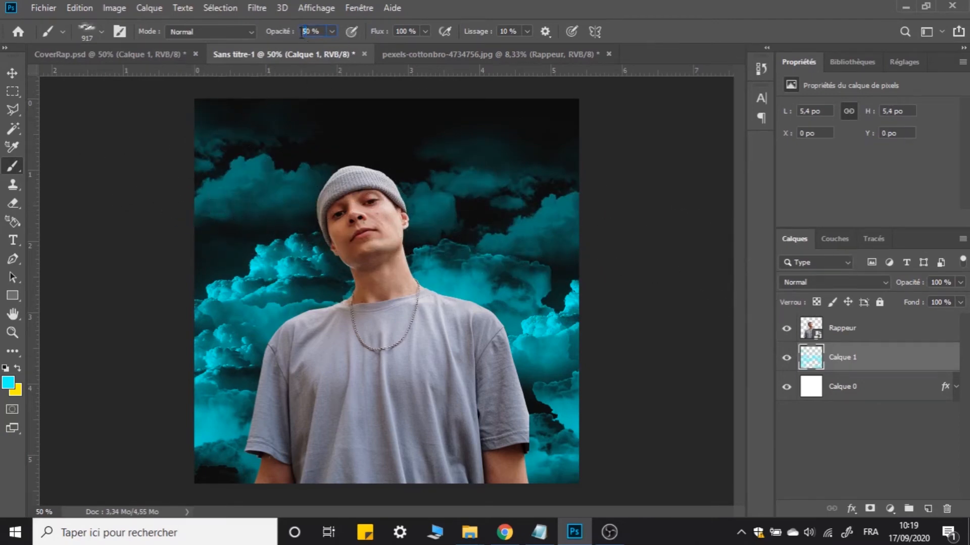
pyautogui.click(844, 434)
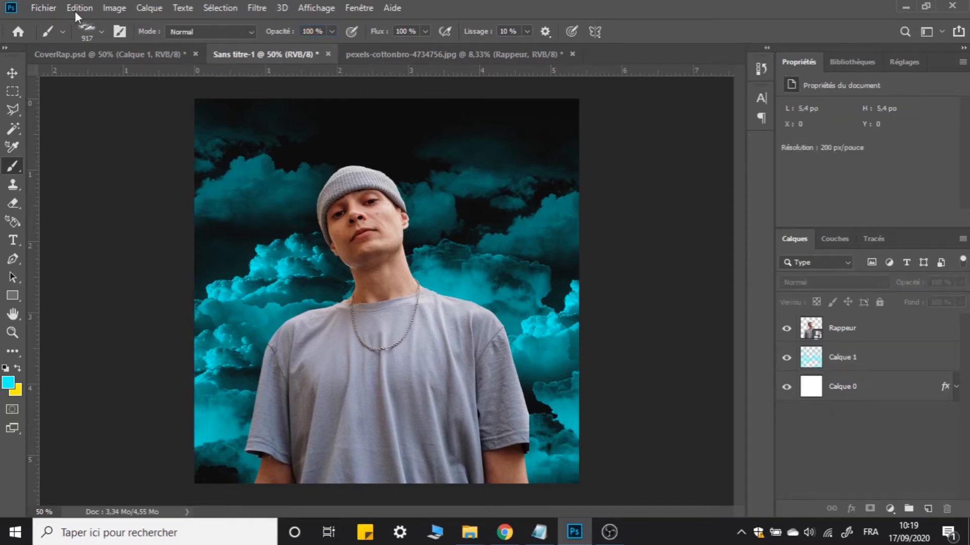
# In CoverRap.psd, collapse the effects of Calque 1 and expand the Lumière verte group to inspect its Calque 5 layer
pyautogui.click(153, 56)
pyautogui.click(12, 73)
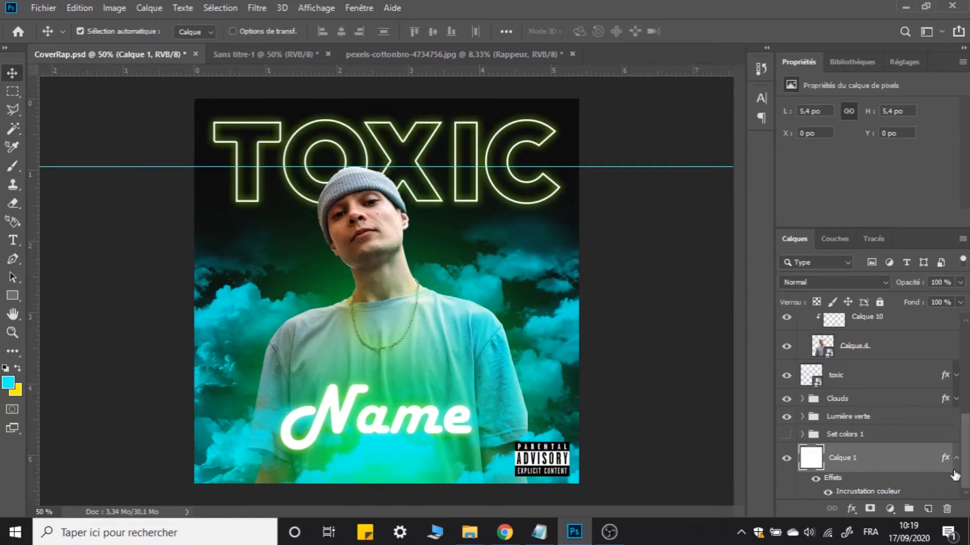
pyautogui.click(956, 457)
pyautogui.click(859, 445)
pyautogui.click(802, 445)
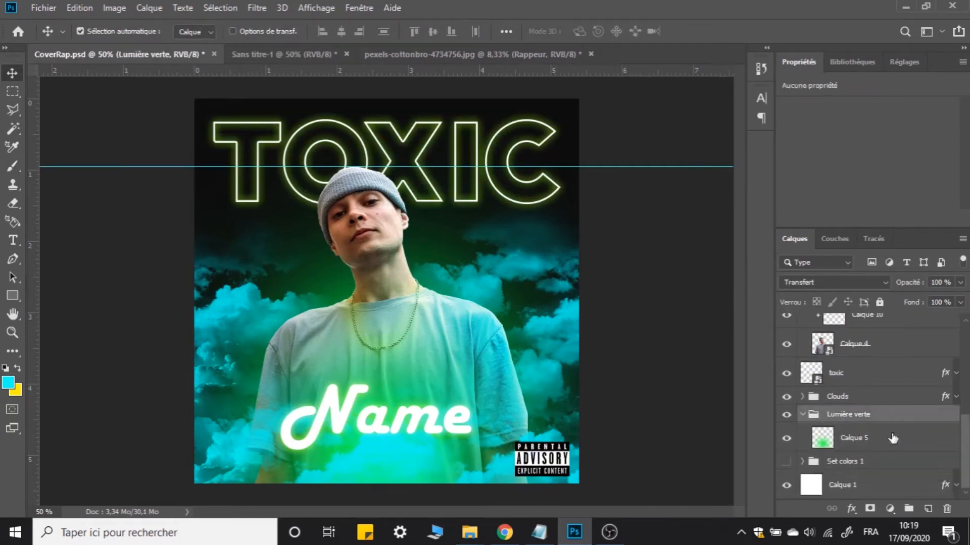
pyautogui.click(891, 446)
# Close the pexels-cottonbro-4734756.jpg document
pyautogui.click(392, 50)
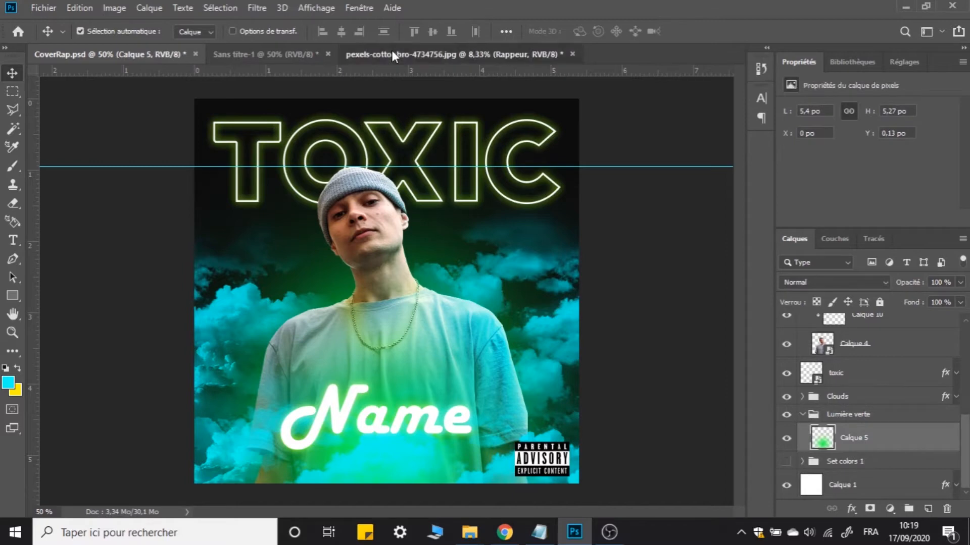
pyautogui.click(572, 54)
pyautogui.click(486, 210)
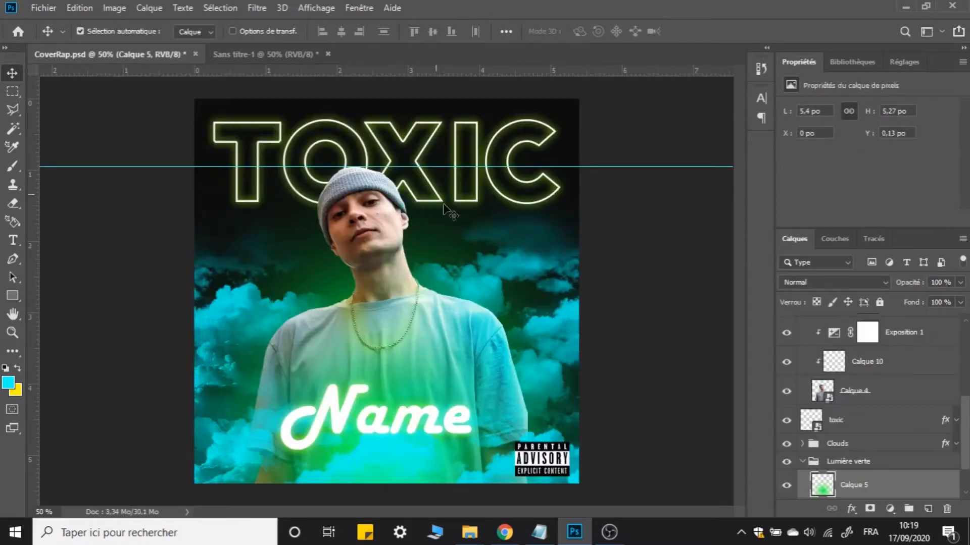
# In the Sans titre-1 document, add a new layer just above Calque 0 and name it Lueur verte arrière plan
pyautogui.click(244, 54)
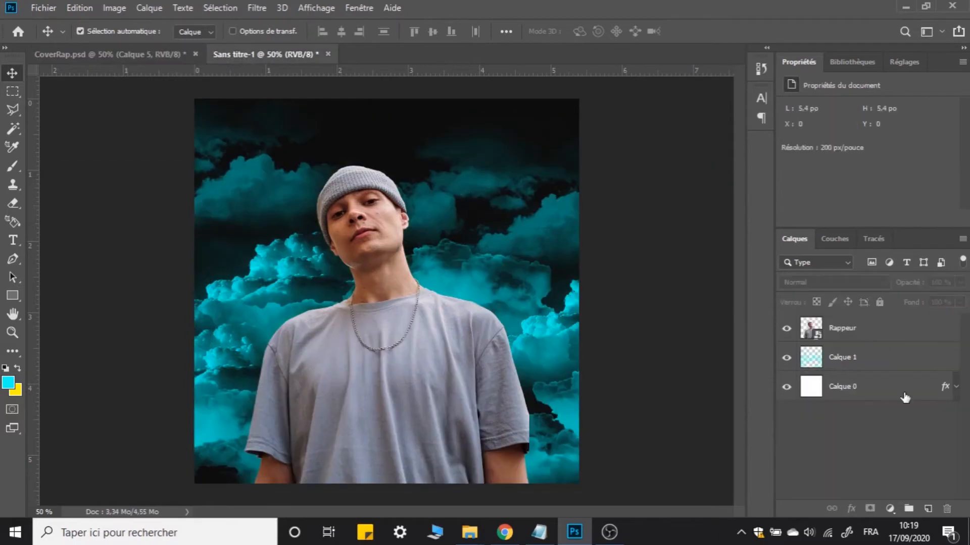
pyautogui.click(798, 385)
pyautogui.click(928, 509)
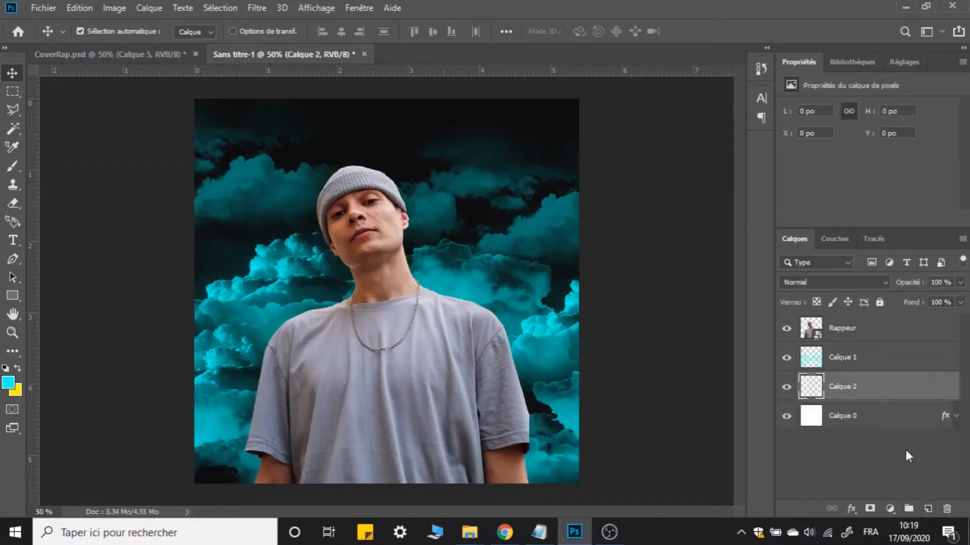
pyautogui.doubleClick(835, 386)
pyautogui.write('Lueur verte arrière plan')
pyautogui.press('Return')
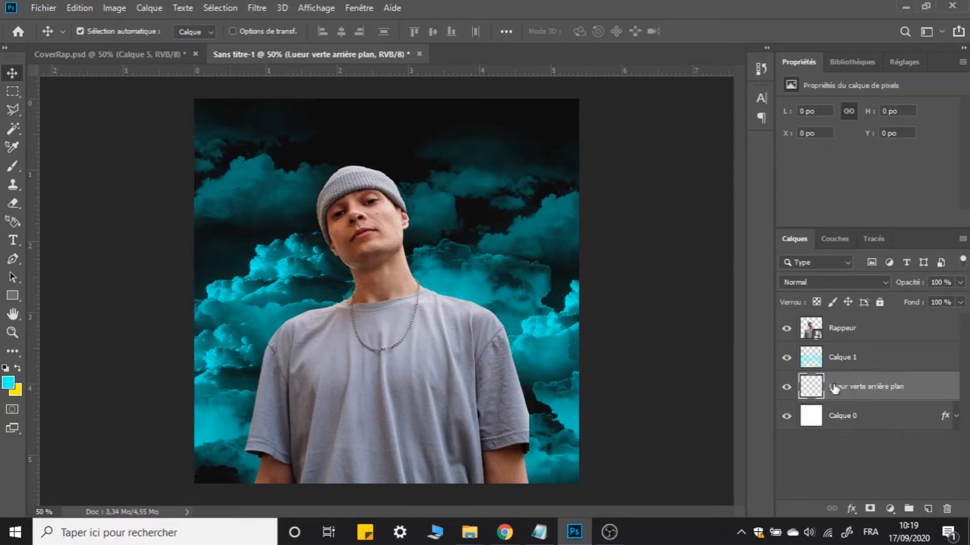
pyautogui.click(868, 475)
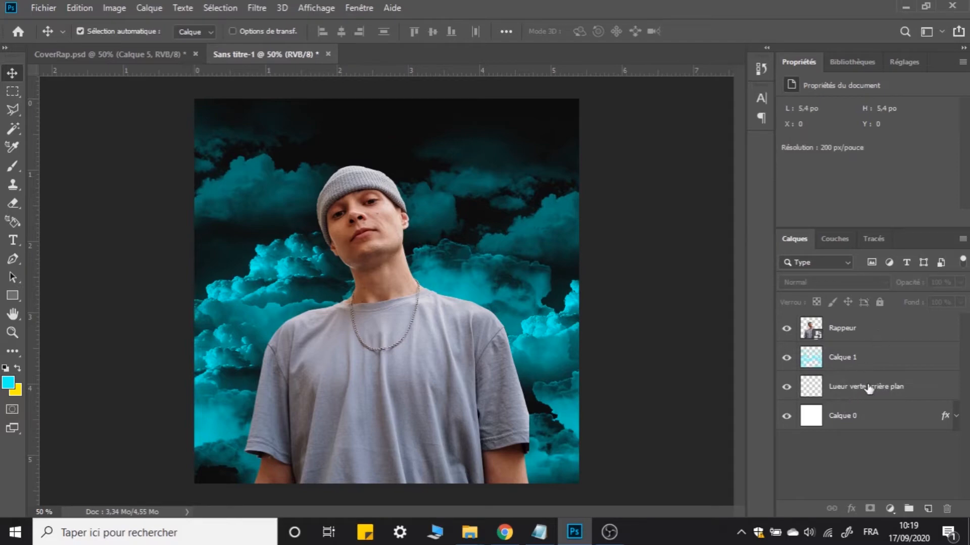
# Rename the cloud layer Calque 1 as Nuages arrière plan and the bottom layer Calque 0 as Background
pyautogui.doubleClick(840, 358)
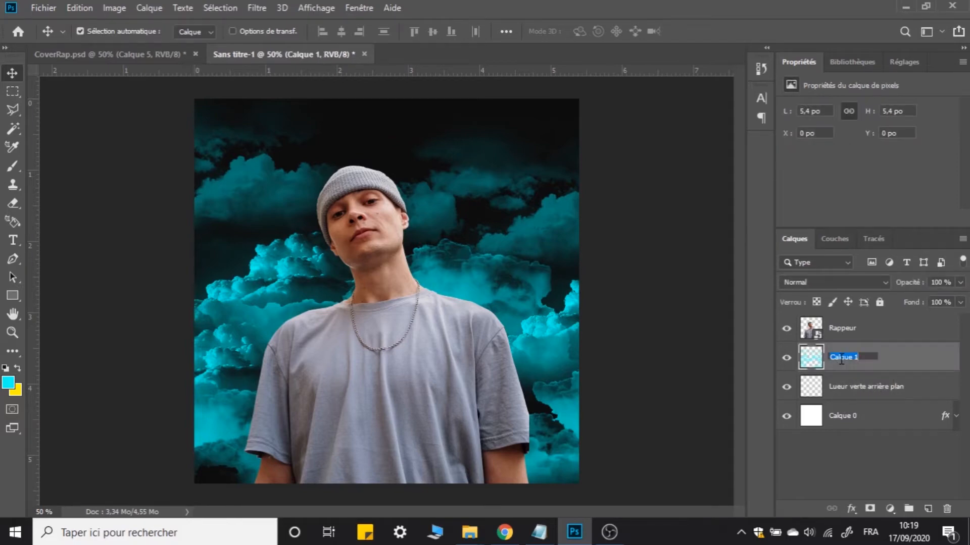
pyautogui.write('Nuages arrière plan')
pyautogui.press('Return')
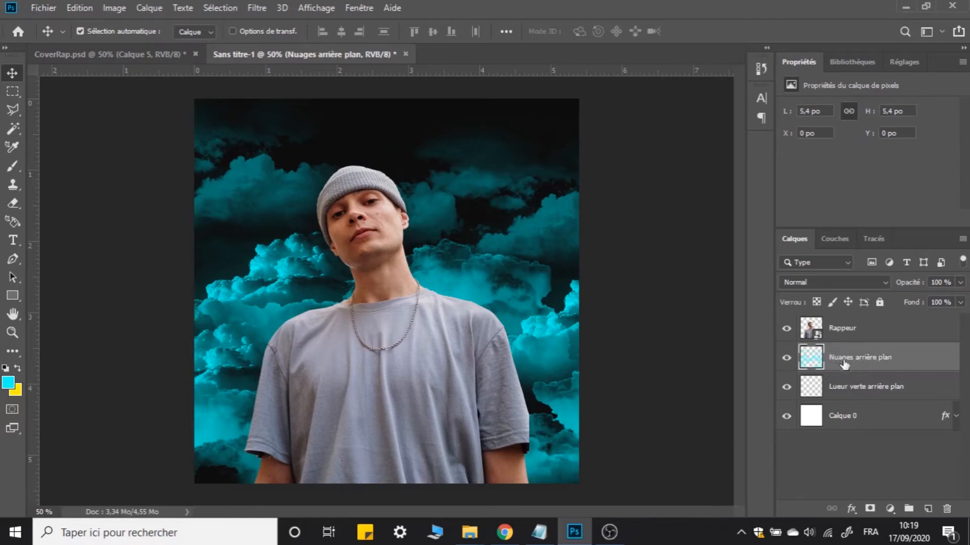
pyautogui.click(848, 388)
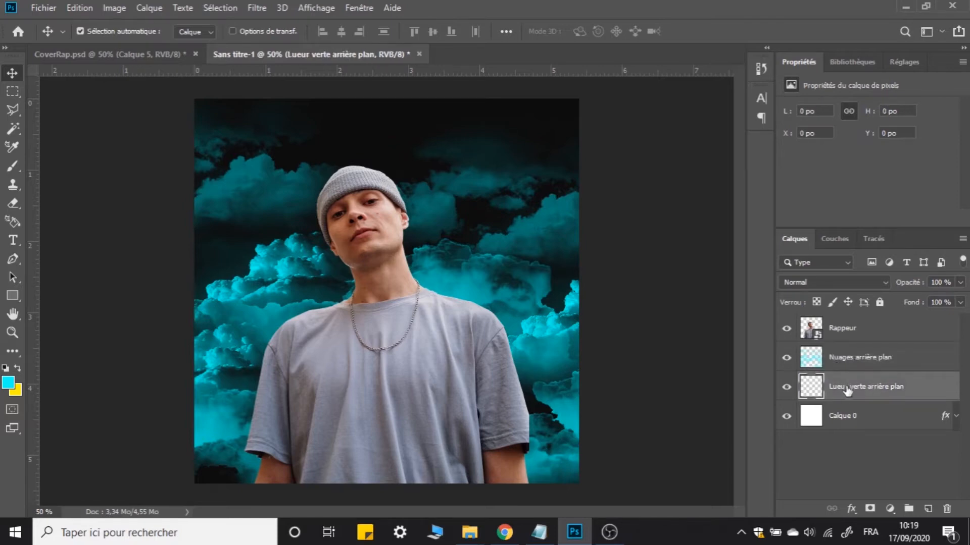
pyautogui.doubleClick(842, 416)
pyautogui.write('Backgroun')
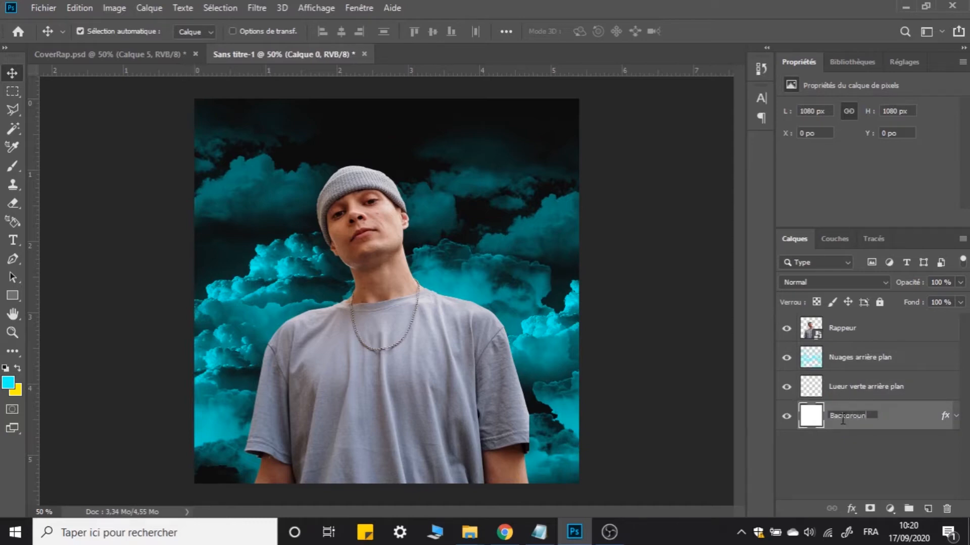
pyautogui.write('d')
pyautogui.press('Return')
# Select the Lueur verte arrière plan layer and set the foreground colour to green 00ff72
pyautogui.click(869, 387)
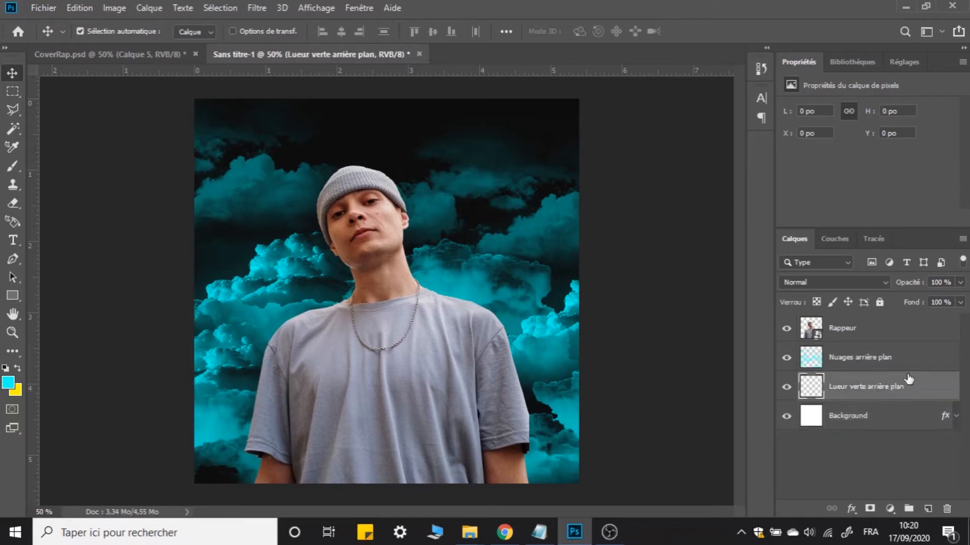
pyautogui.click(8, 388)
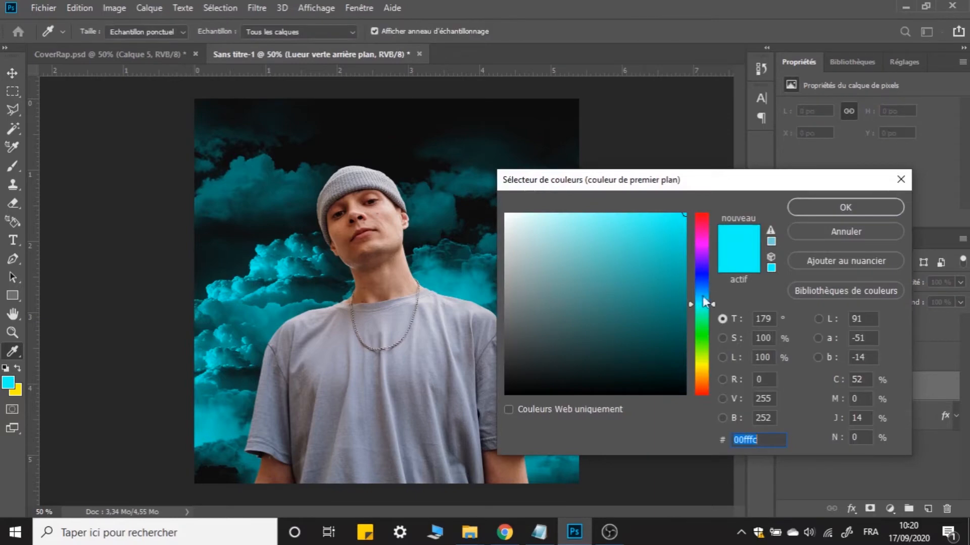
pyautogui.click(702, 320)
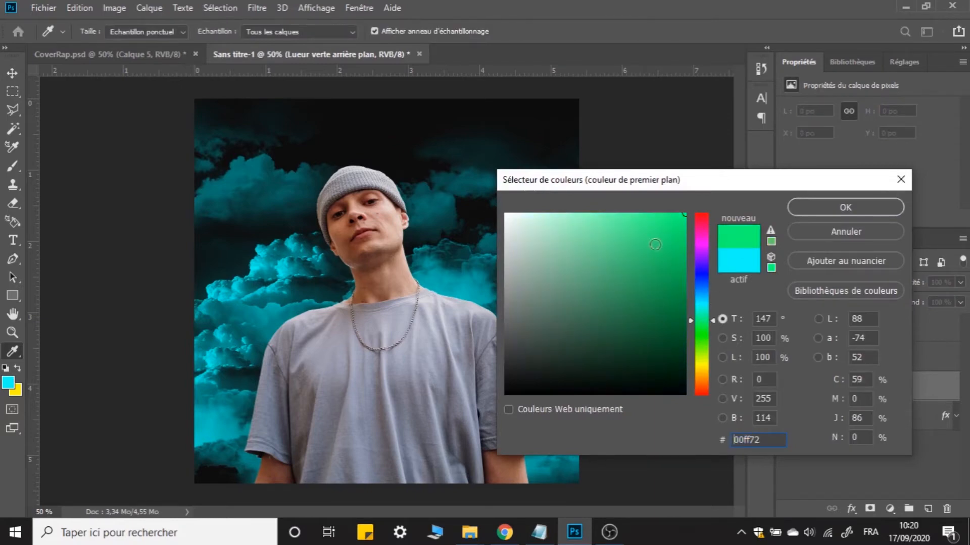
pyautogui.click(823, 207)
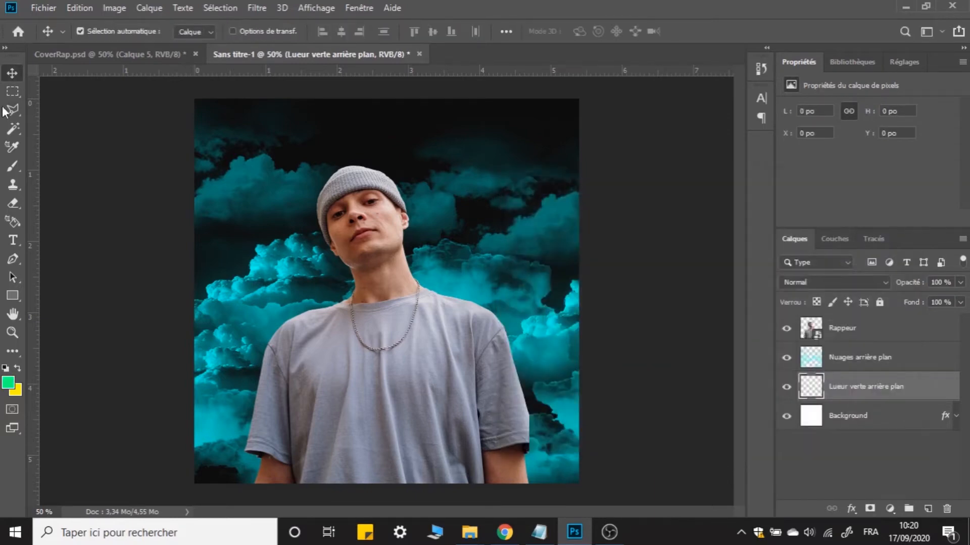
# Choose the Arrondi flou brush from Formes générales and set its size to 1200 px
pyautogui.click(7, 168)
pyautogui.click(89, 31)
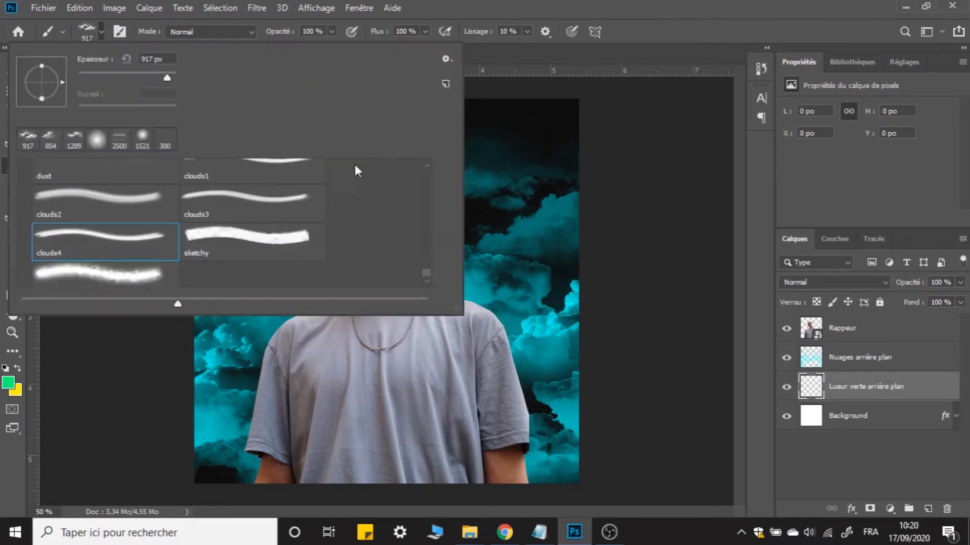
pyautogui.moveTo(428, 274); pyautogui.dragTo(418, 169)
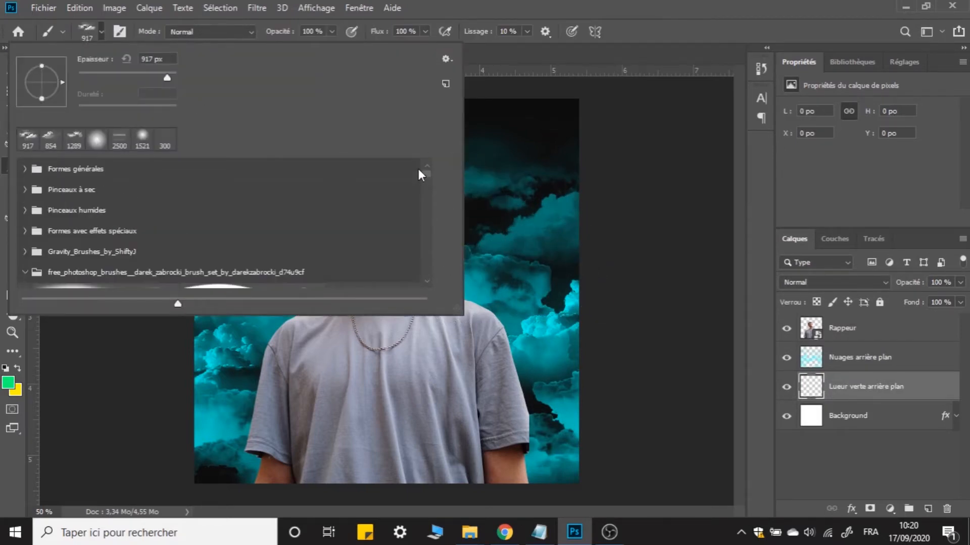
pyautogui.click(21, 169)
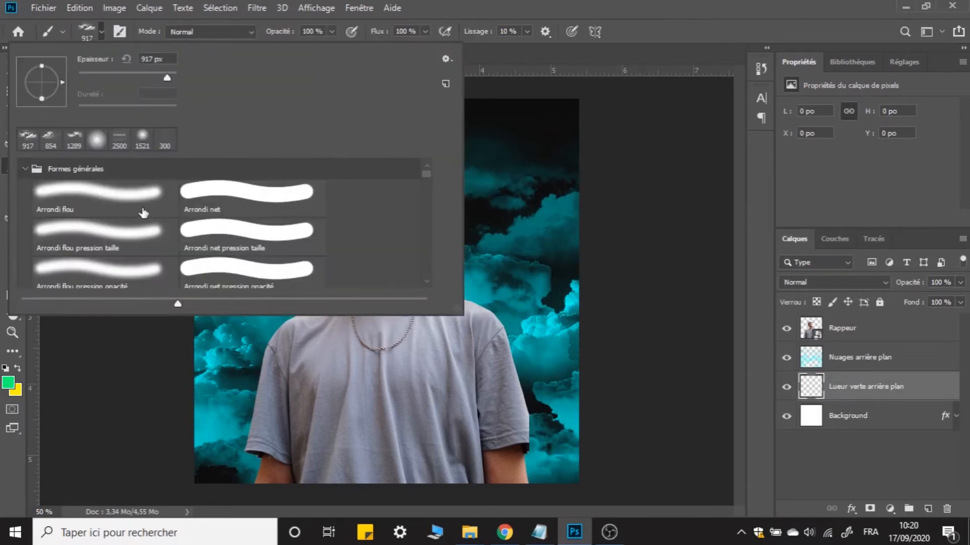
pyautogui.click(100, 195)
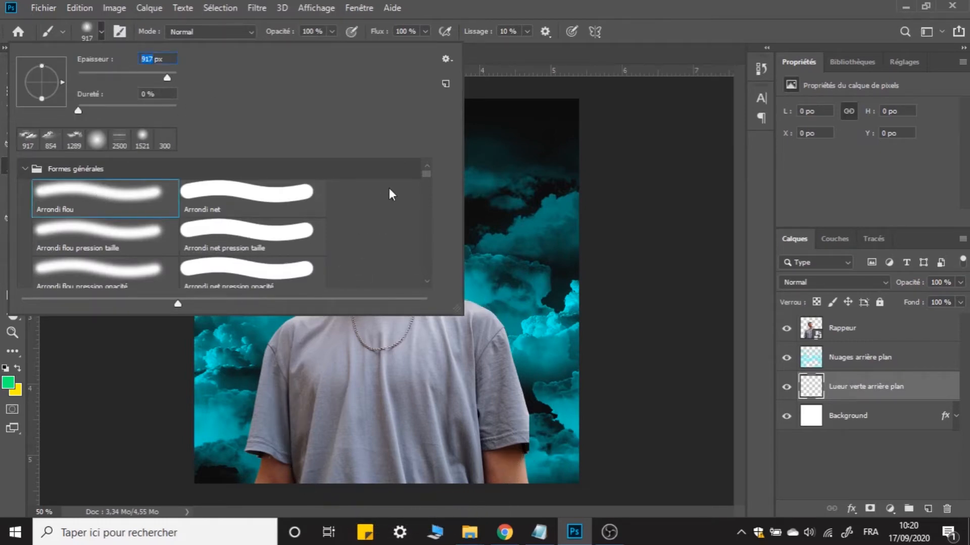
pyautogui.write('1200')
pyautogui.press('Return')
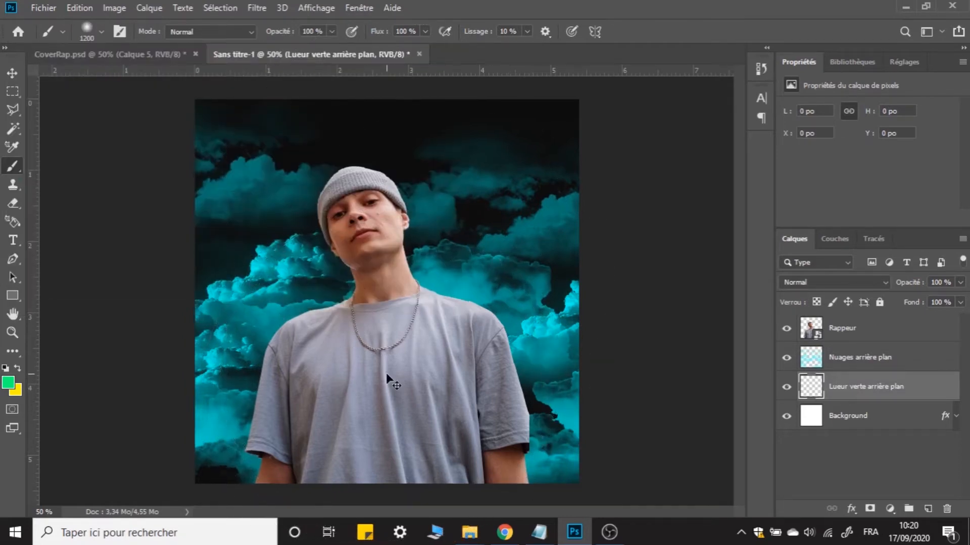
# Dab a single soft green glow behind the man's chest, redo it slightly higher, and compare it with CoverRap.psd
pyautogui.hotkey('ctrl', '-')
pyautogui.click(389, 356)
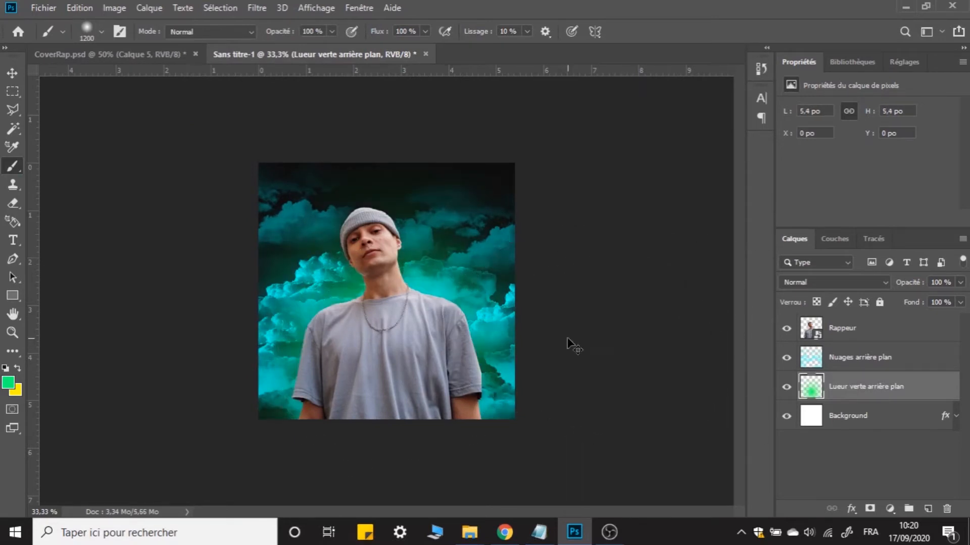
pyautogui.hotkey('ctrl', 'z')
pyautogui.click(389, 339)
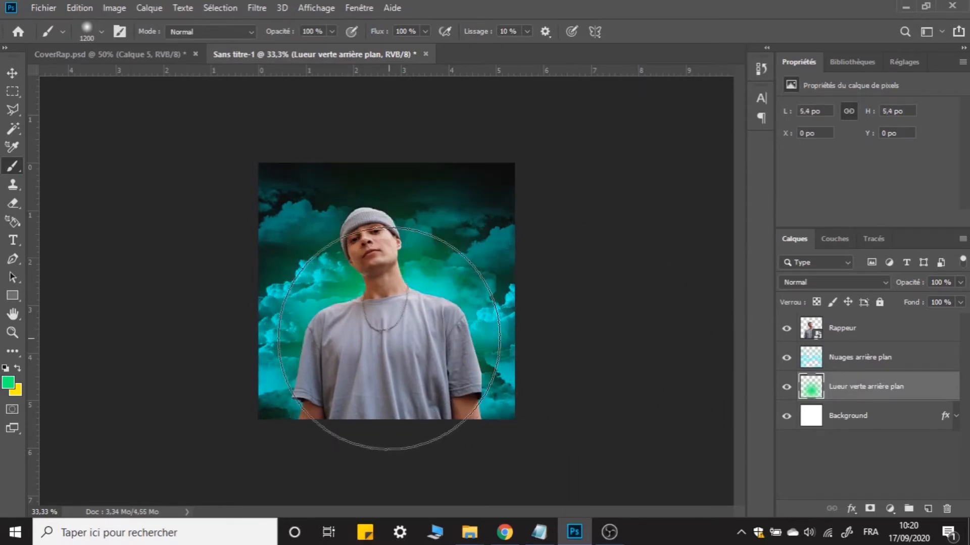
pyautogui.click(93, 49)
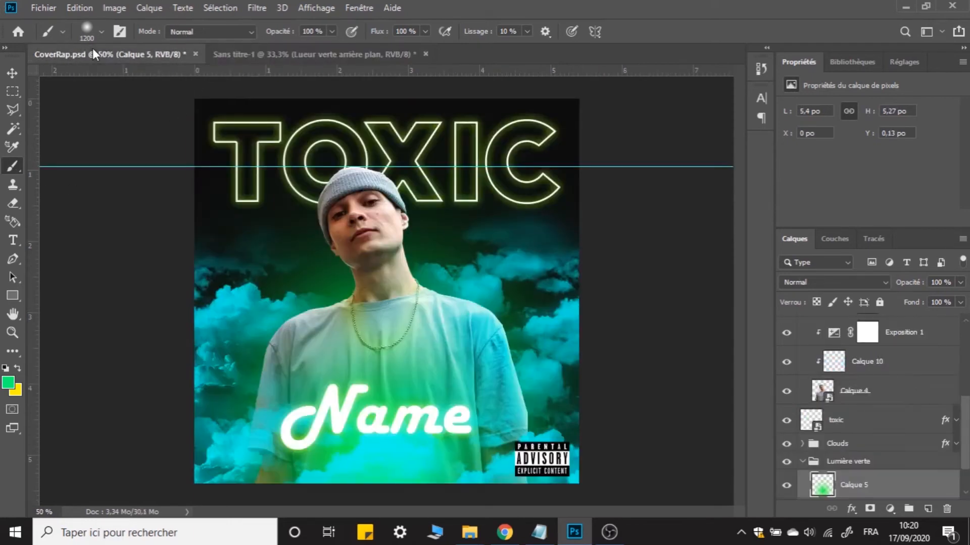
pyautogui.click(327, 57)
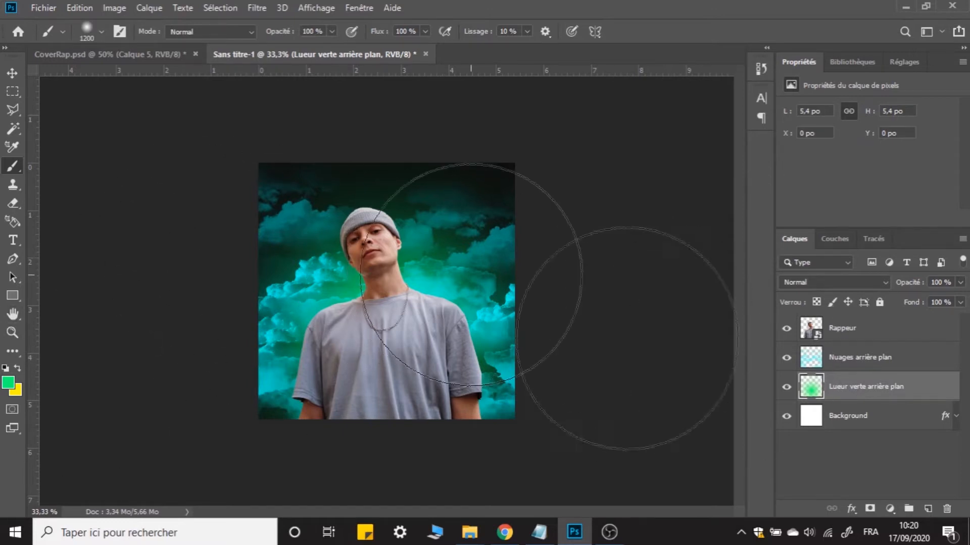
# Add a new layer above Lueur verte arrière plan, hide the old glow, and set the foreground colour to green 00ff54
pyautogui.click(928, 508)
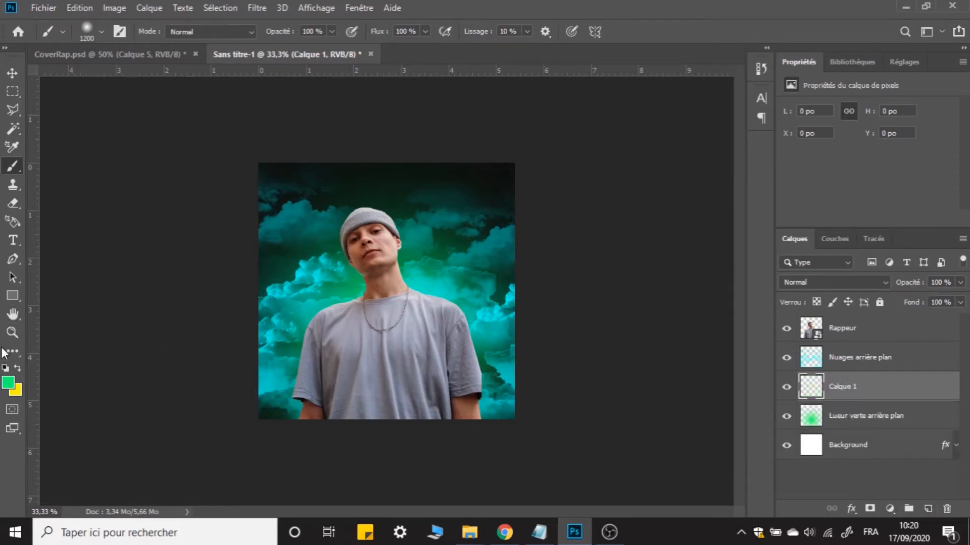
pyautogui.click(786, 416)
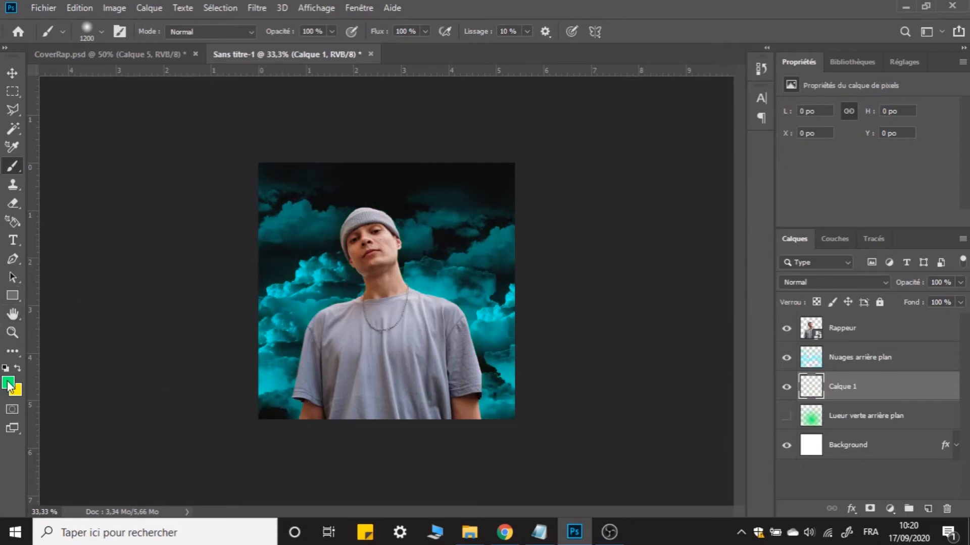
pyautogui.click(8, 384)
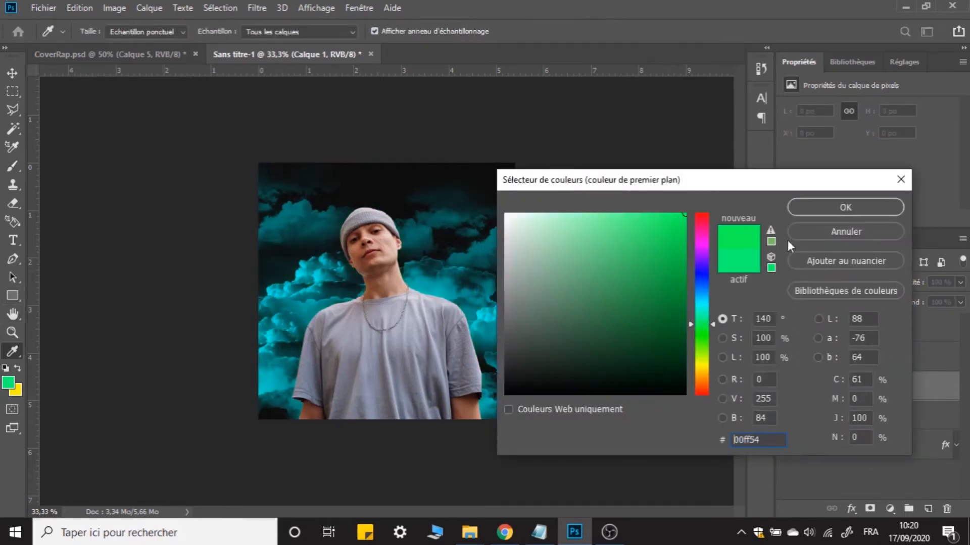
pyautogui.click(845, 207)
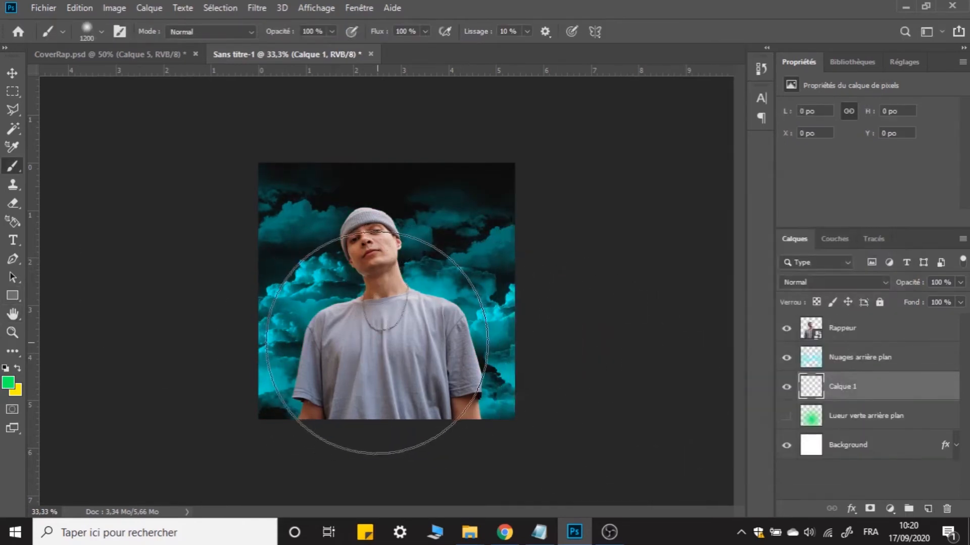
# Dab one soft green glow centred behind the man's chest on Calque 1, undoing the first placement
pyautogui.click(389, 333)
pyautogui.hotkey('ctrl', 'z')
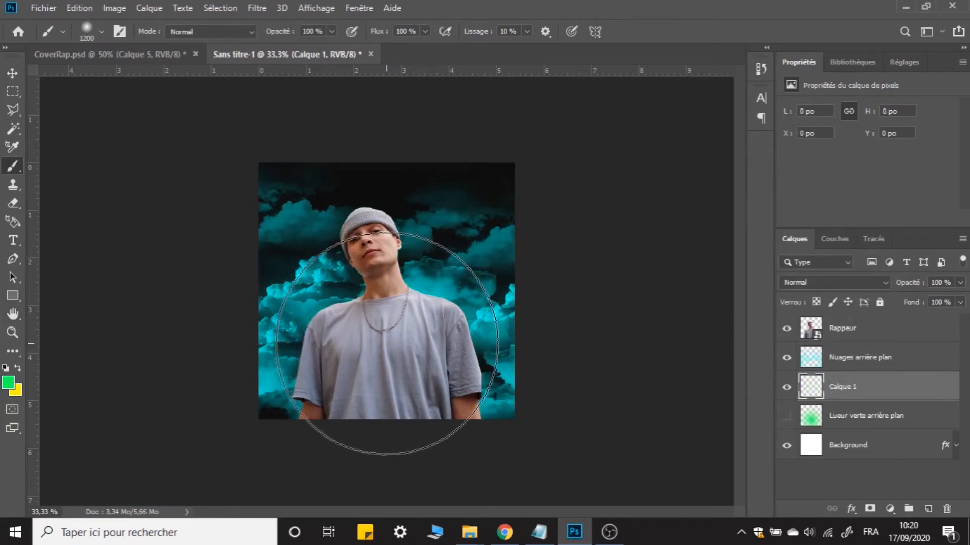
pyautogui.click(388, 344)
# Compare the two green glow layers by toggling their visibility, and delete Lueur verte arrière plan, leaving Calque 1 shown
pyautogui.click(786, 388)
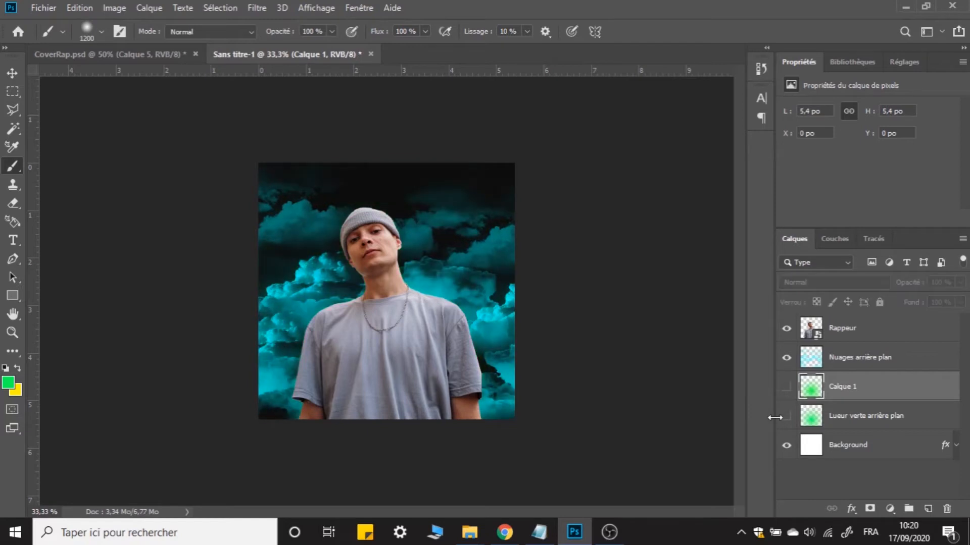
pyautogui.click(786, 416)
pyautogui.click(784, 417)
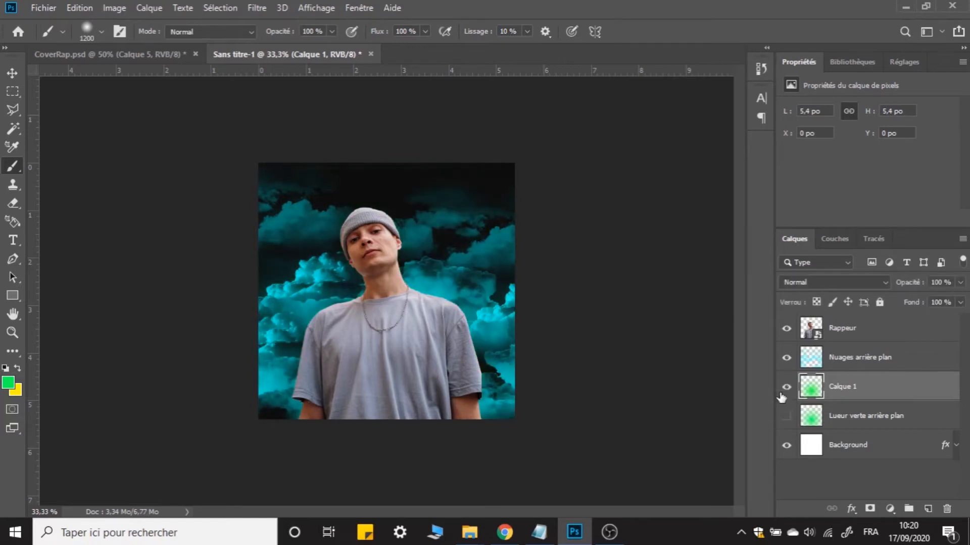
pyautogui.click(784, 417)
pyautogui.click(784, 418)
pyautogui.click(846, 423)
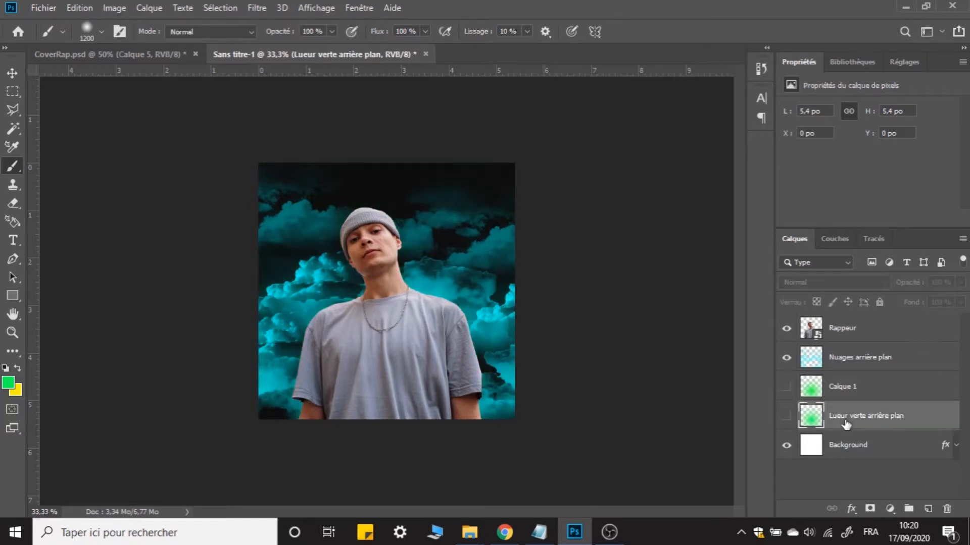
pyautogui.press('Delete')
pyautogui.click(785, 387)
# Rename the green glow layer Calque 1 as Lumière verte arrière plan
pyautogui.click(848, 392)
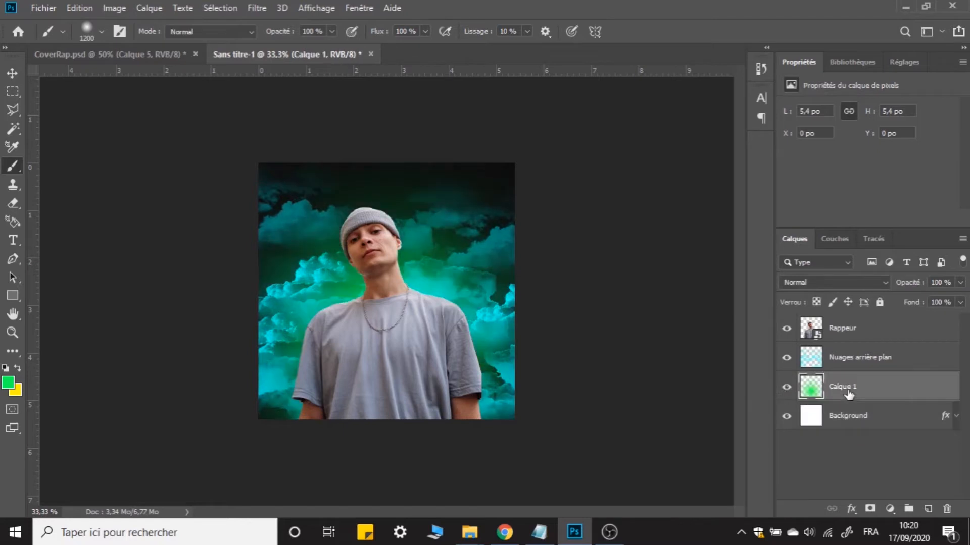
pyautogui.doubleClick(845, 388)
pyautogui.write('Lumière verte')
pyautogui.press('Return')
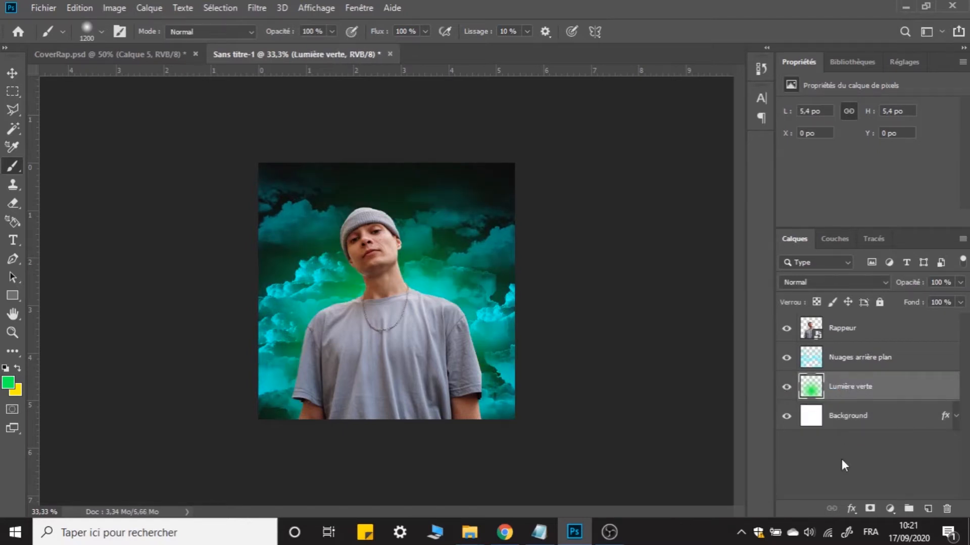
pyautogui.doubleClick(858, 387)
pyautogui.press('Right')
pyautogui.write('arrière plan')
pyautogui.press('Return')
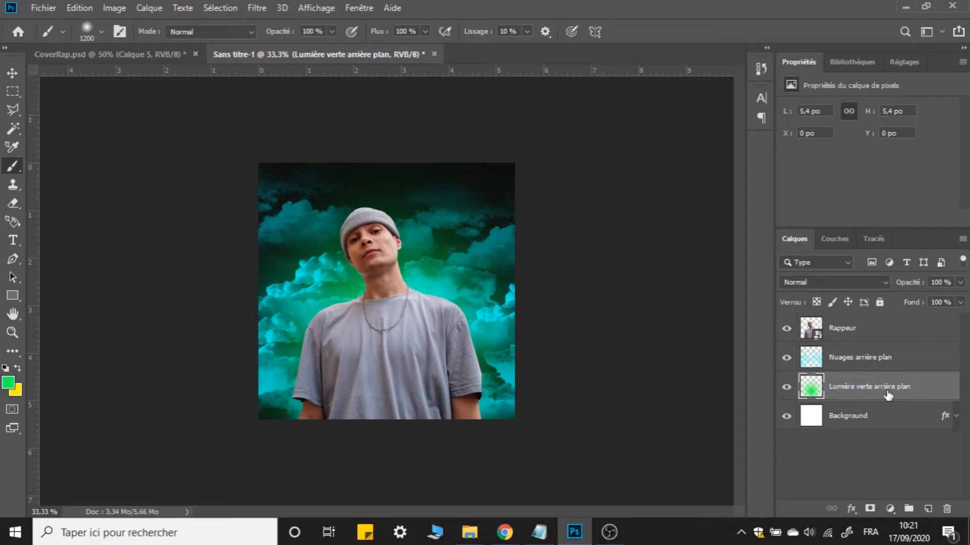
# Add a new empty layer directly above the Rappeur layer
pyautogui.click(886, 453)
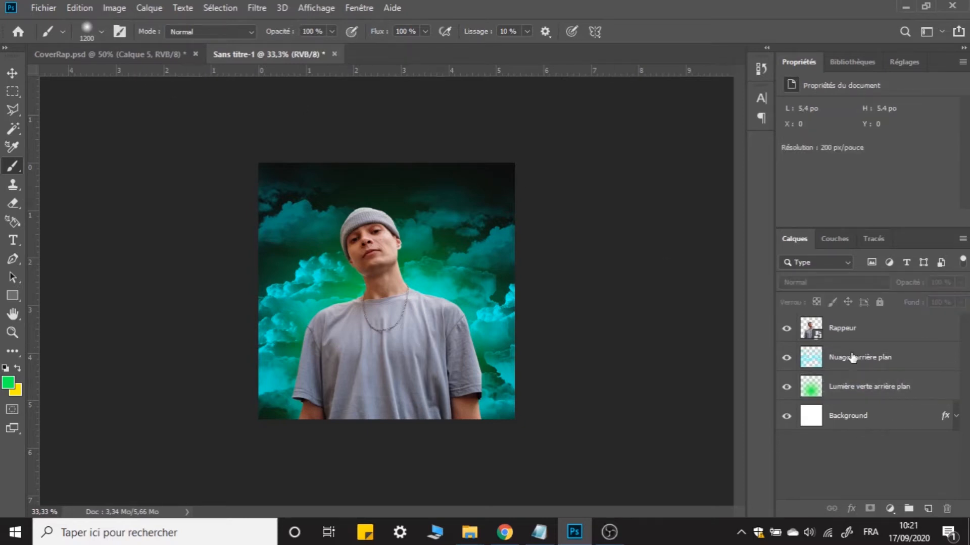
pyautogui.click(858, 336)
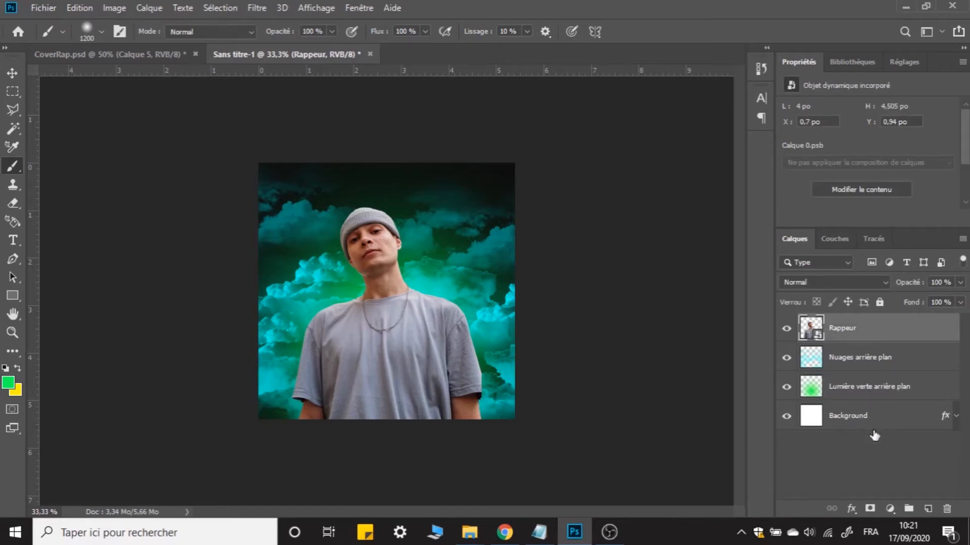
pyautogui.click(928, 509)
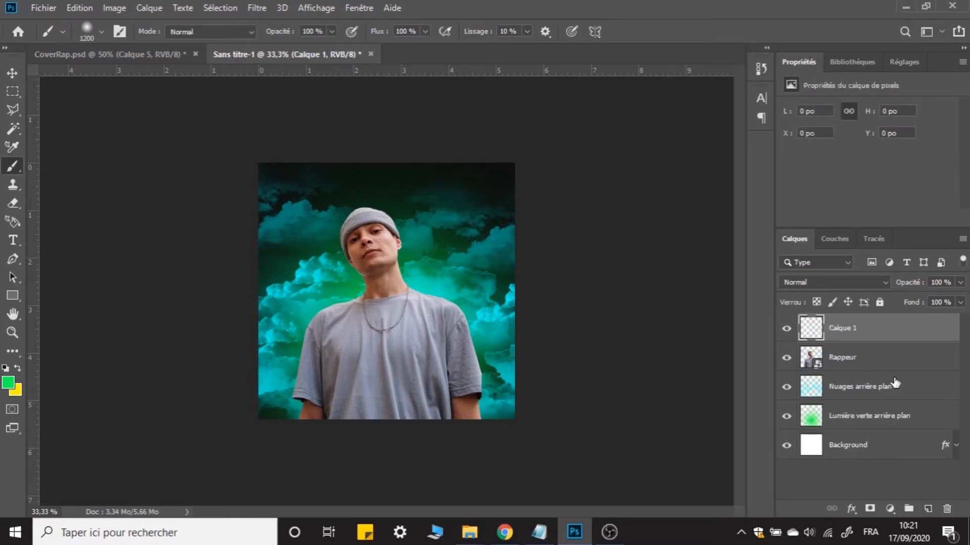
# Rename the new empty layer above Rappeur as Nuages premier plan
pyautogui.doubleClick(841, 330)
pyautogui.write('C')
pyautogui.press('Return')
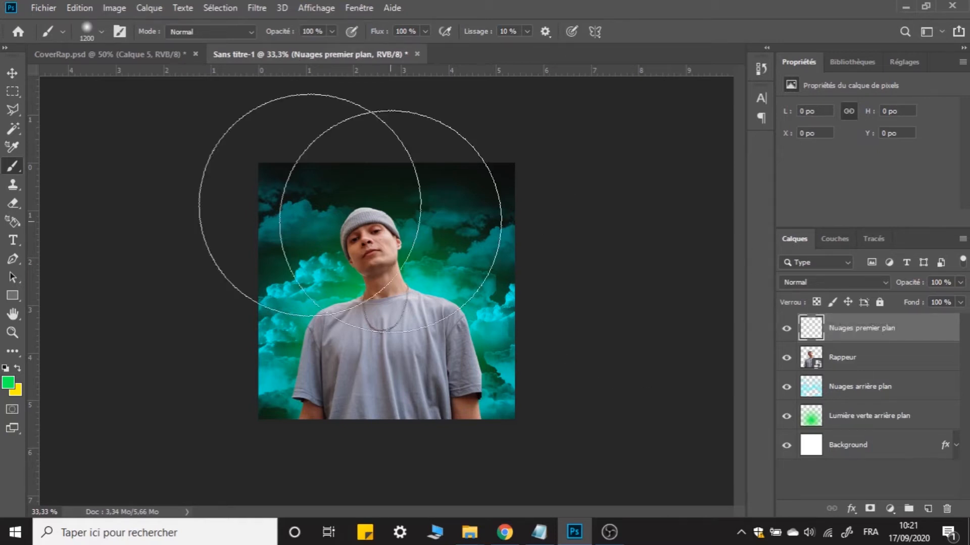
# Choose the clouds3 brush at 854 px and try one green cloud dab over the shirt, undoing the dab
pyautogui.click(86, 24)
pyautogui.moveTo(426, 177); pyautogui.dragTo(427, 268)
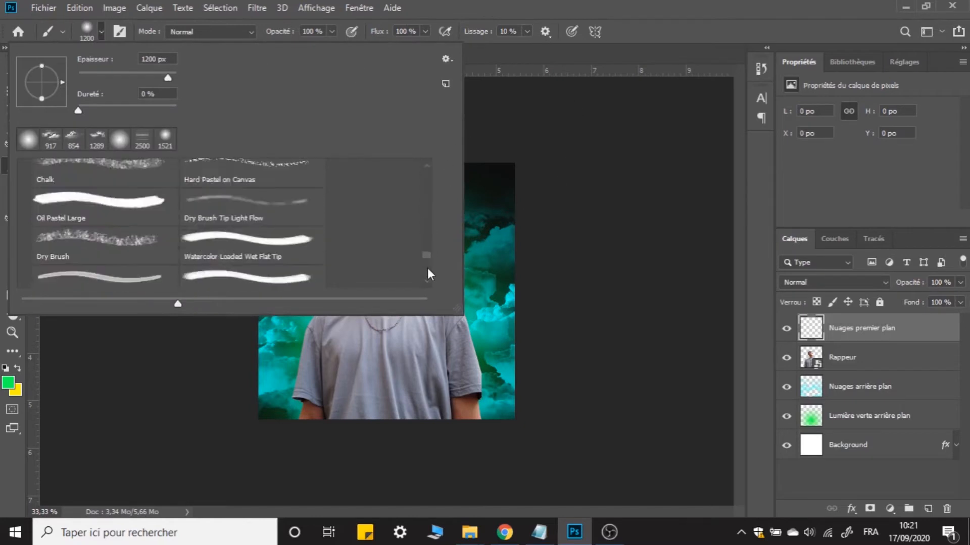
pyautogui.click(241, 238)
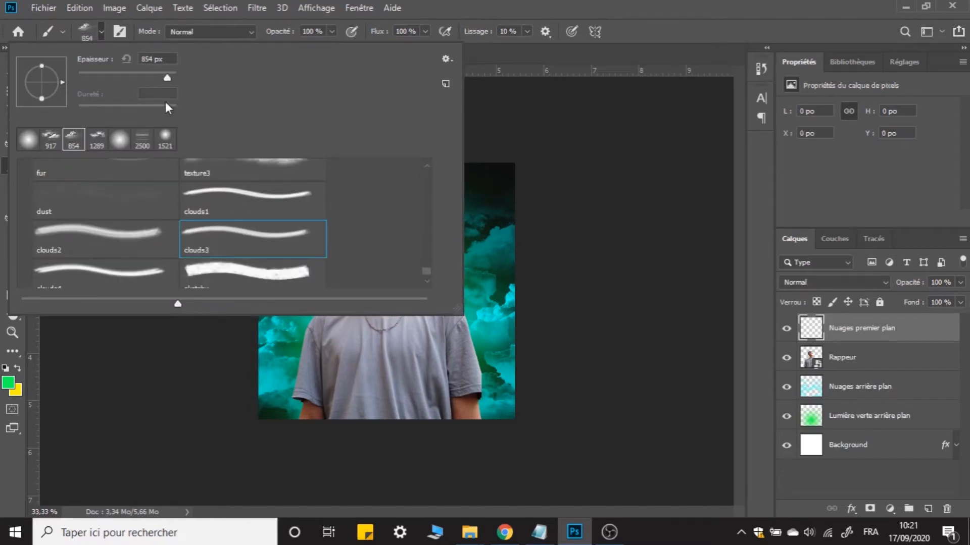
pyautogui.click(353, 382)
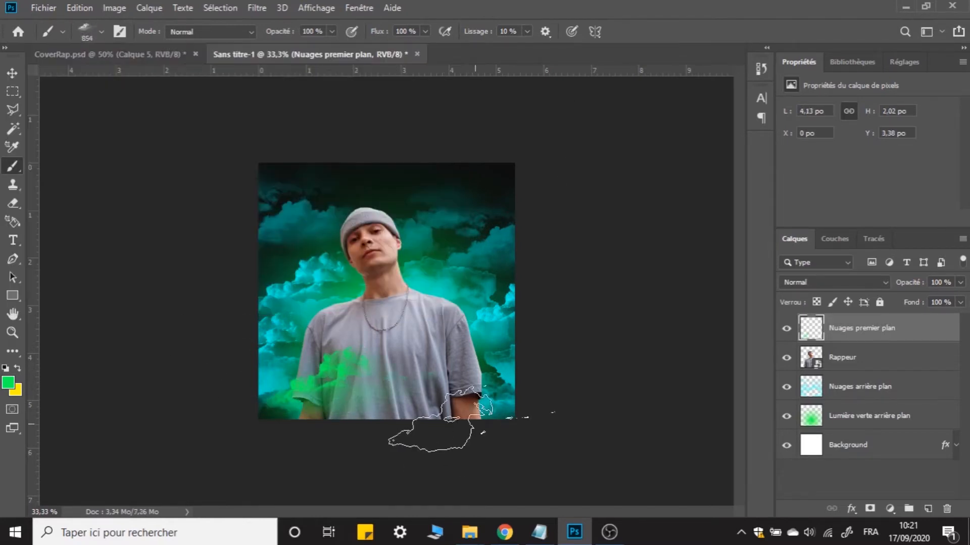
pyautogui.hotkey('ctrl', 'z')
# Set the foreground colour to bright cyan, #00fcff
pyautogui.press('i')
pyautogui.click(8, 386)
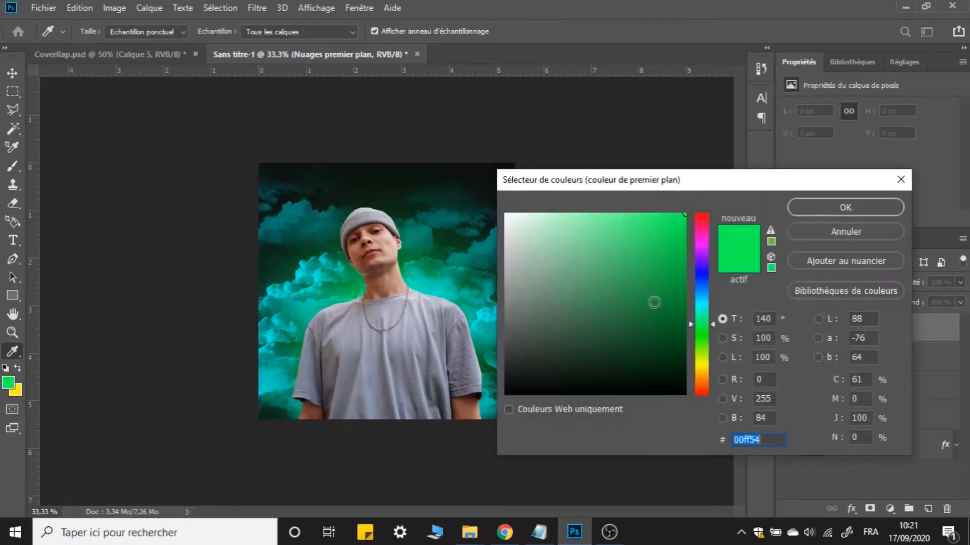
pyautogui.click(700, 304)
pyautogui.click(692, 303)
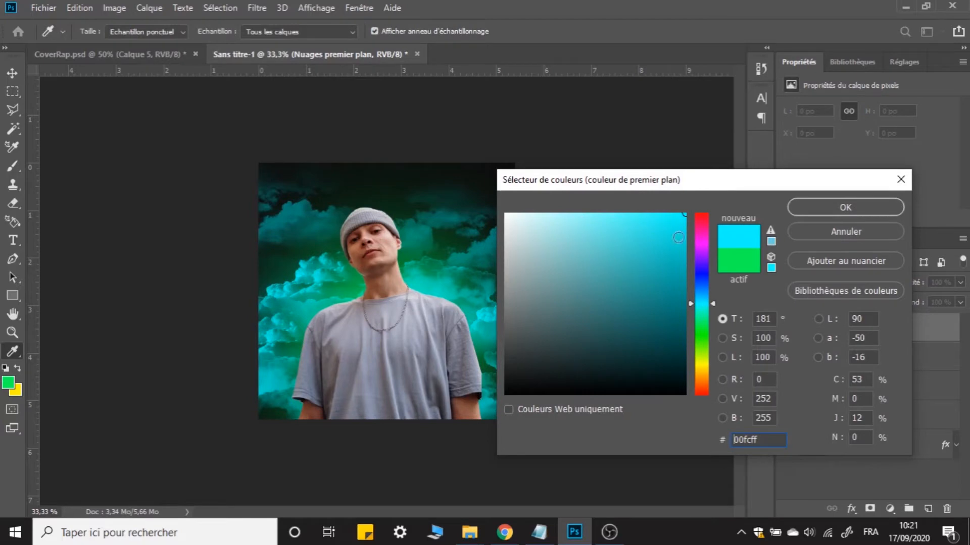
pyautogui.click(847, 209)
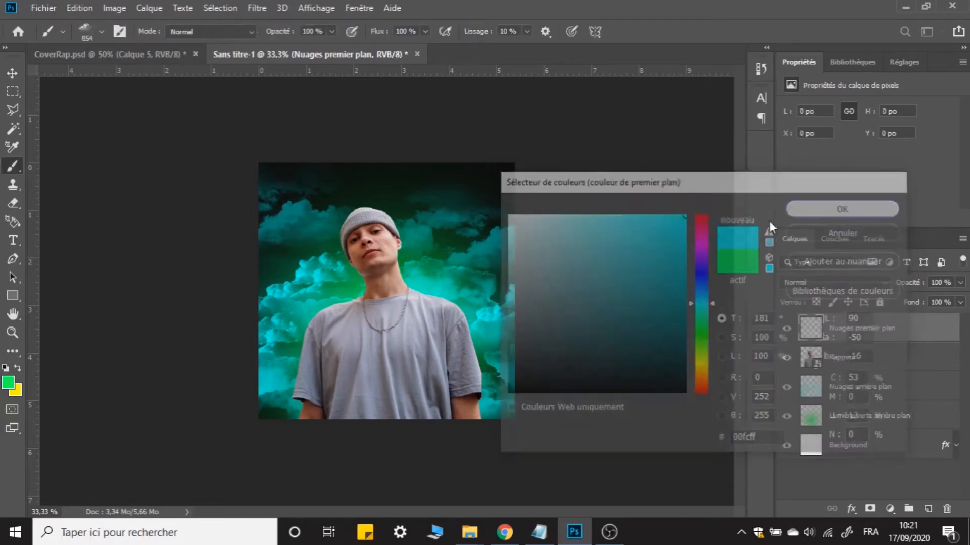
# Stamp a cyan clouds3 cloud over the man's arm in the cover's lower-left corner, undoing the trial placements
pyautogui.click(475, 389)
pyautogui.hotkey('ctrl', 'z')
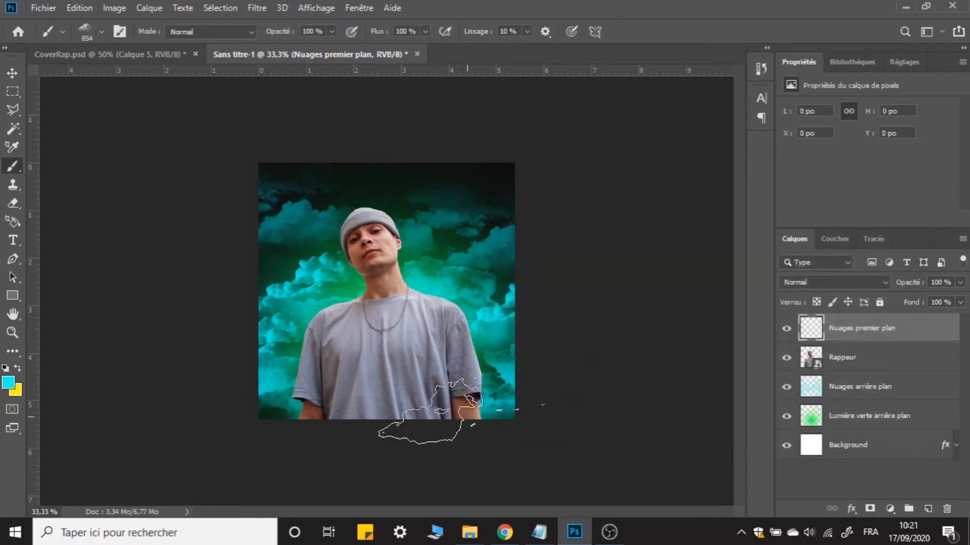
pyautogui.click(454, 409)
pyautogui.click(278, 399)
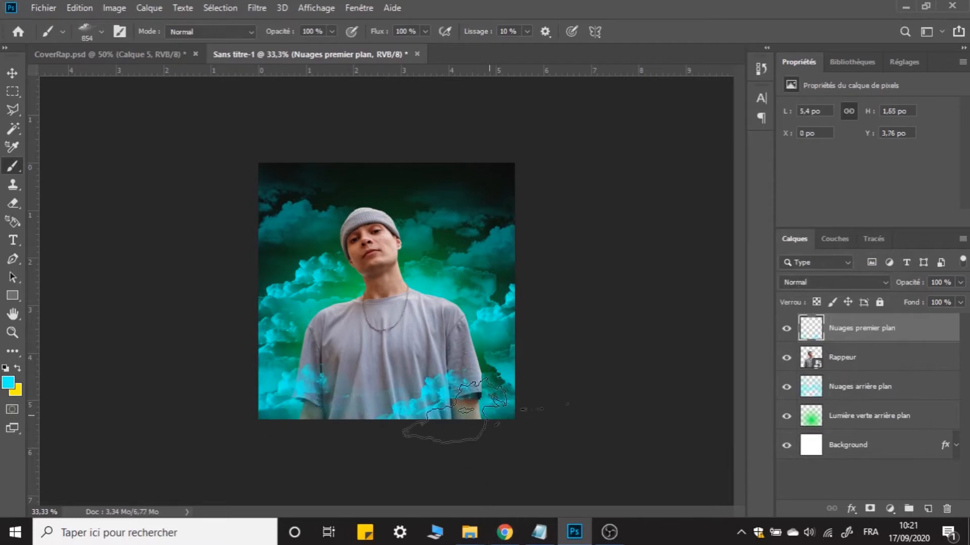
pyautogui.hotkey('ctrl', 'z')
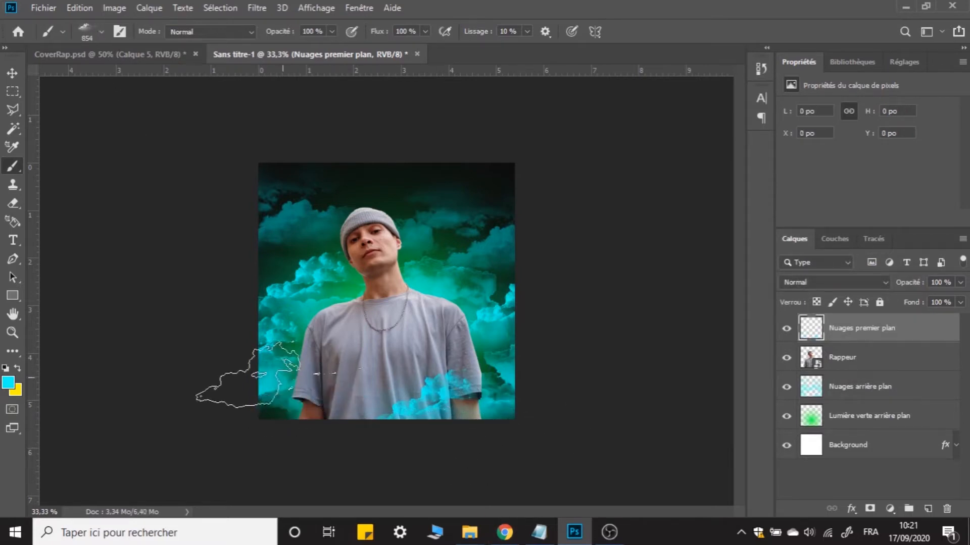
pyautogui.hotkey('ctrl', 'z')
# Stamp a cyan cloud over the lower-right part of the shirt with the clouds2 brush at 523 px
pyautogui.click(85, 31)
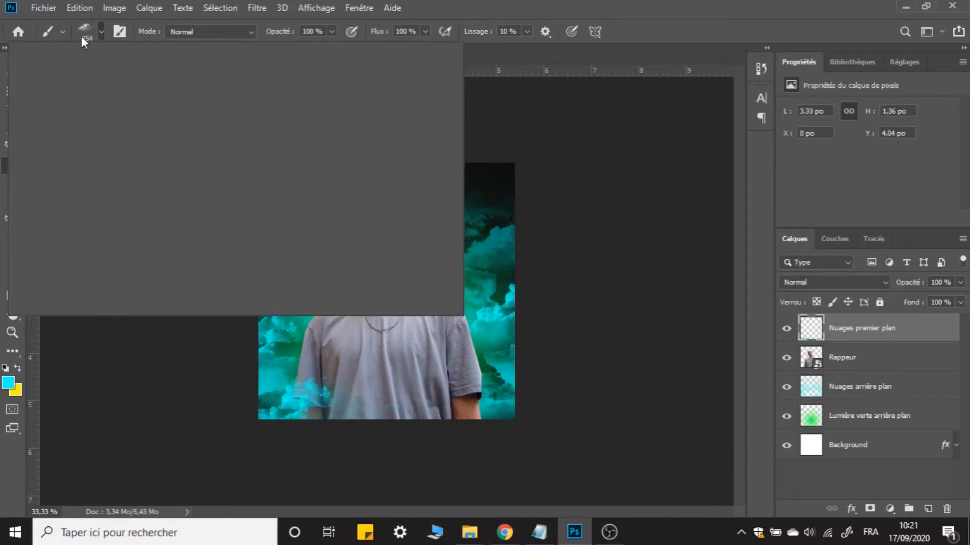
pyautogui.click(101, 240)
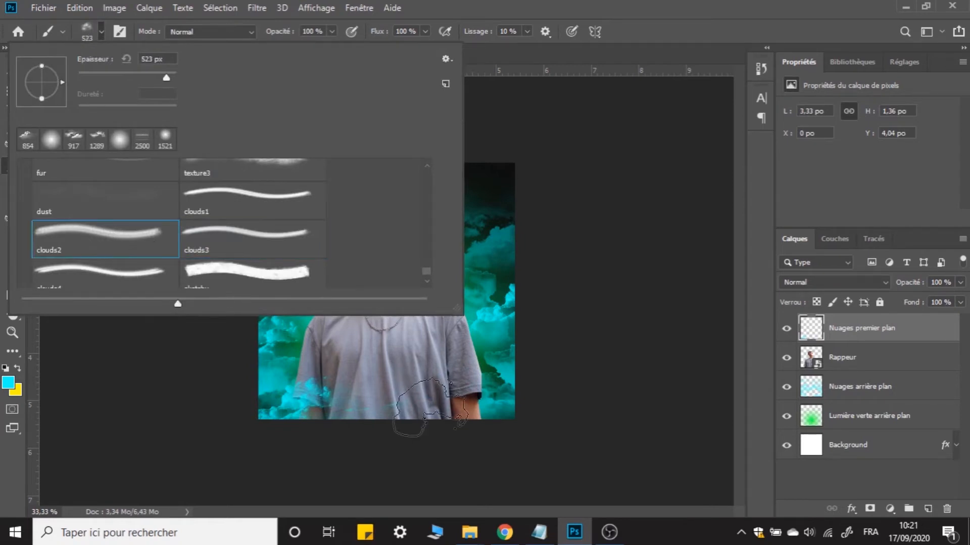
pyautogui.click(411, 390)
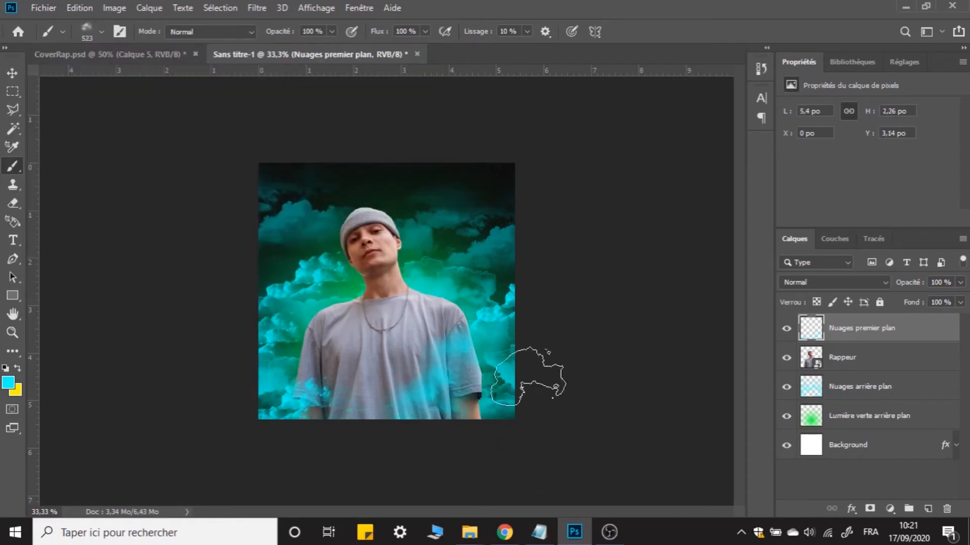
# Try cyan clouds on the lower shirt and the chest with the 1289 px clouds1 brush, undoing each placement
pyautogui.click(81, 33)
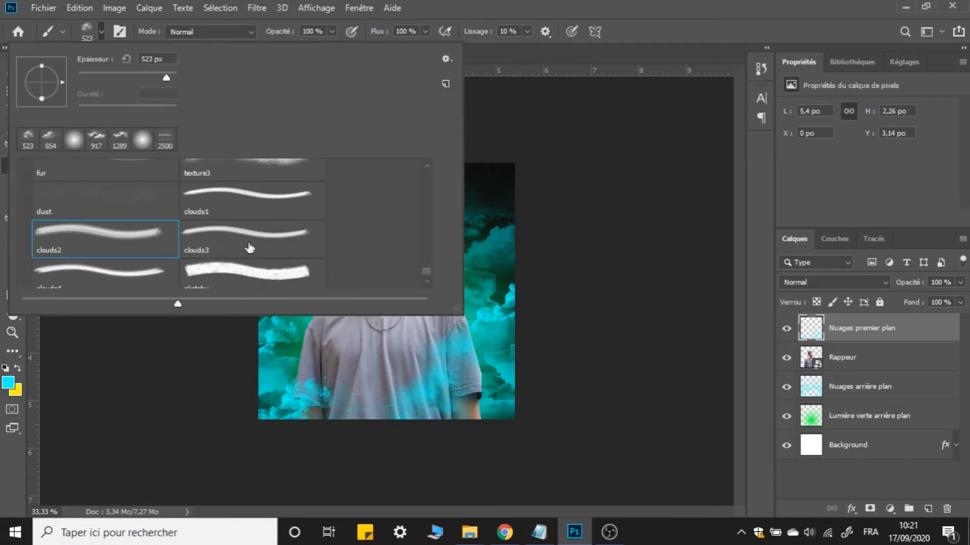
pyautogui.click(243, 201)
pyautogui.click(369, 399)
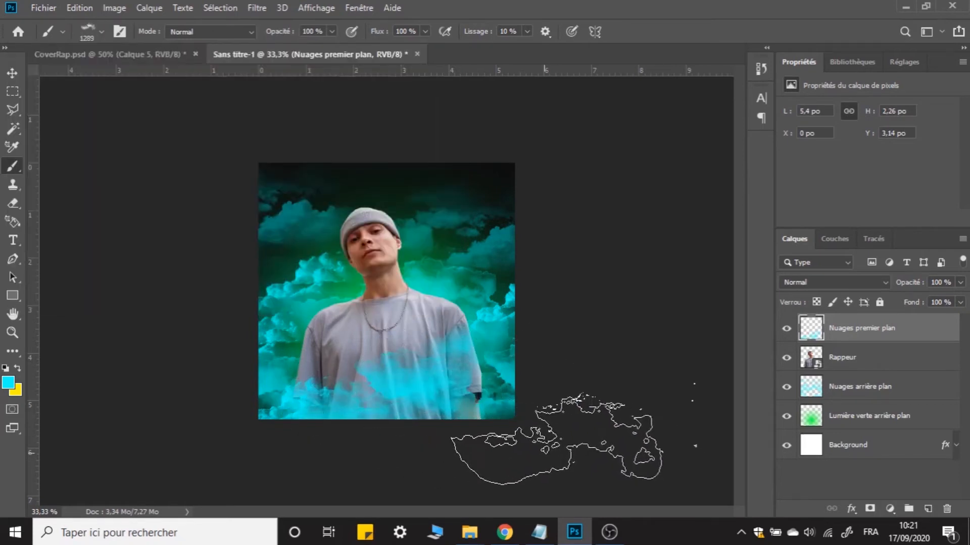
pyautogui.hotkey('ctrl', 'z')
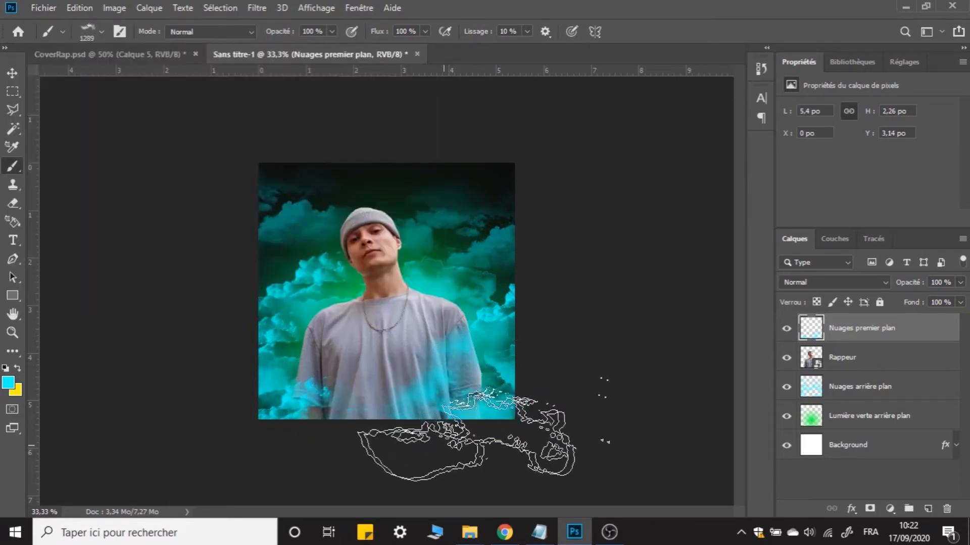
pyautogui.click(343, 330)
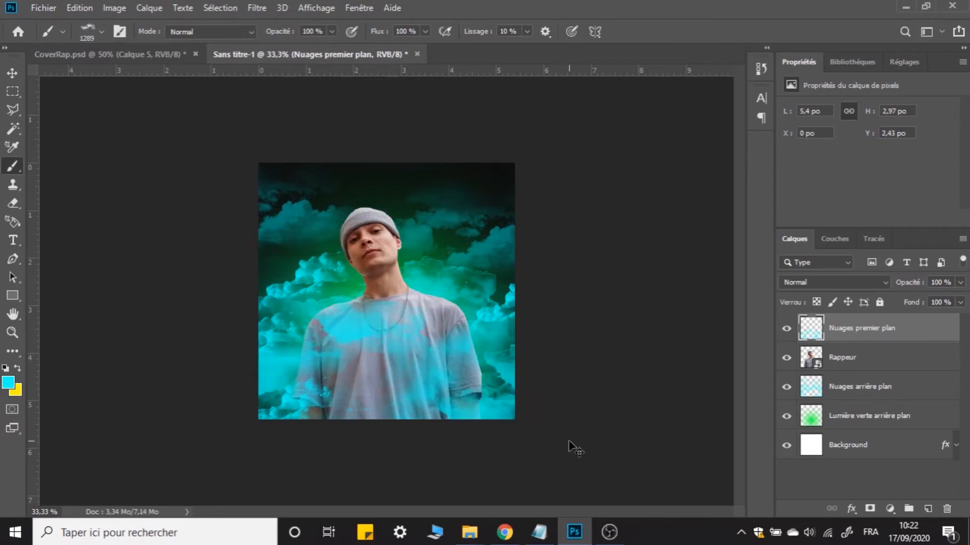
pyautogui.hotkey('ctrl', 'z')
# Try one cyan cloud across the middle of the shirt with the 523 px clouds2 brush, and undo it
pyautogui.click(87, 32)
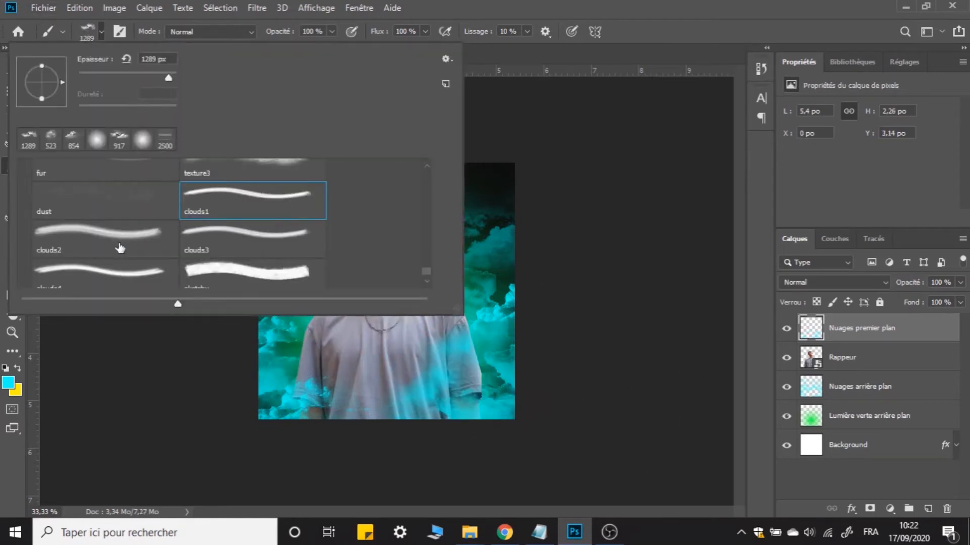
pyautogui.click(104, 238)
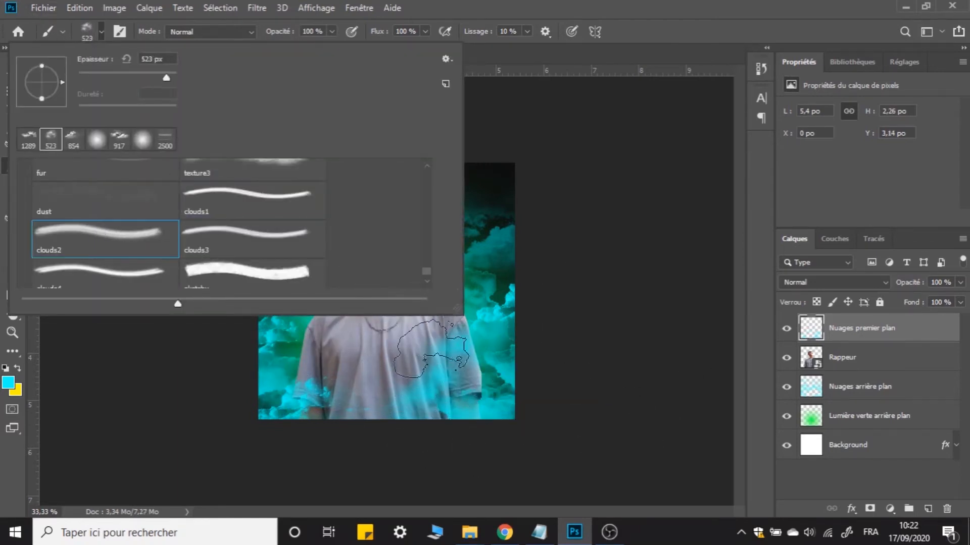
pyautogui.click(366, 365)
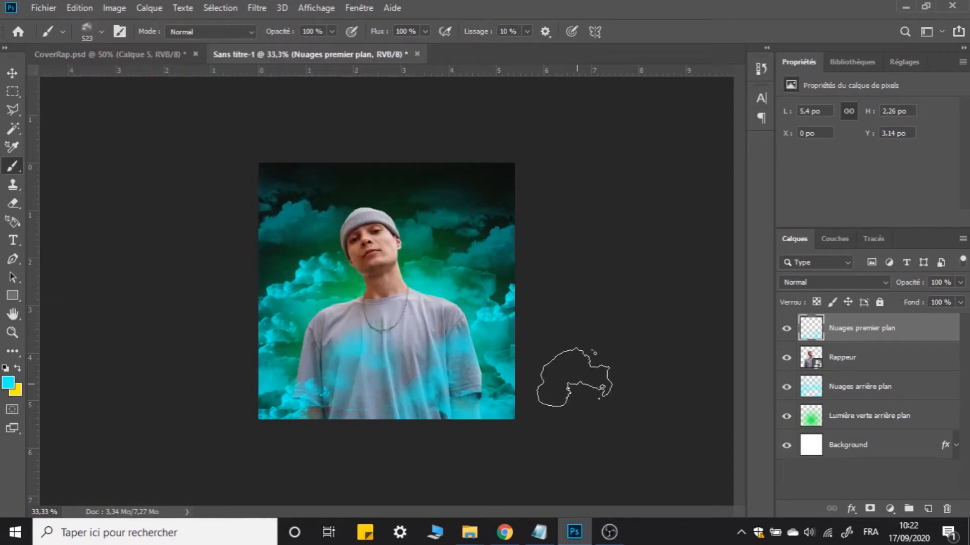
pyautogui.hotkey('ctrl', 'z')
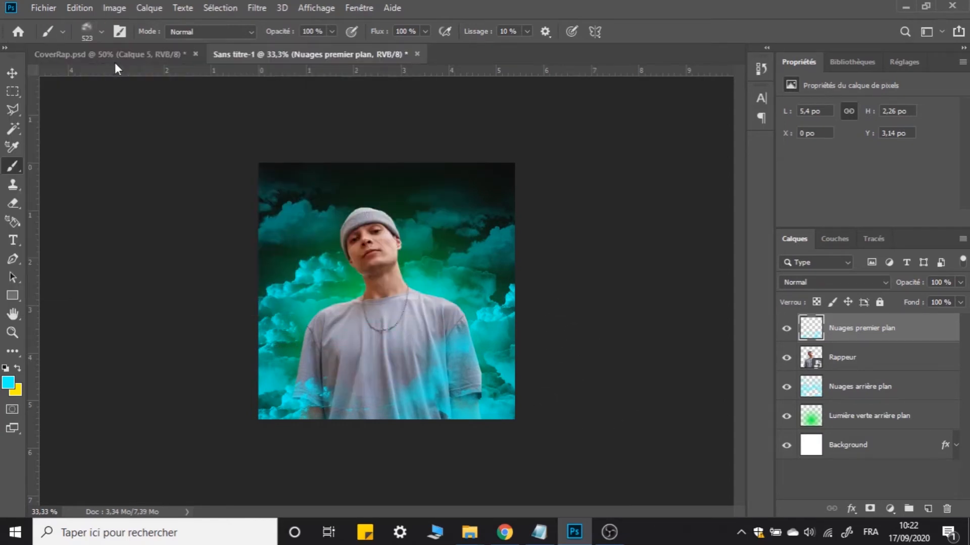
# Try one cyan cloud across the chest with the 917 px clouds4 brush, and undo it
pyautogui.click(92, 38)
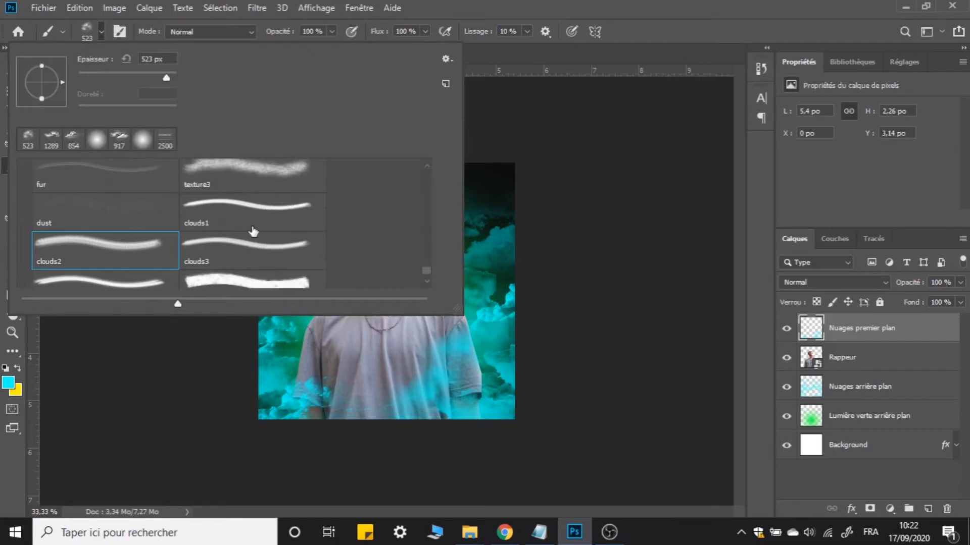
pyautogui.scroll(-2, 252, 232)
pyautogui.click(122, 258)
pyautogui.click(360, 356)
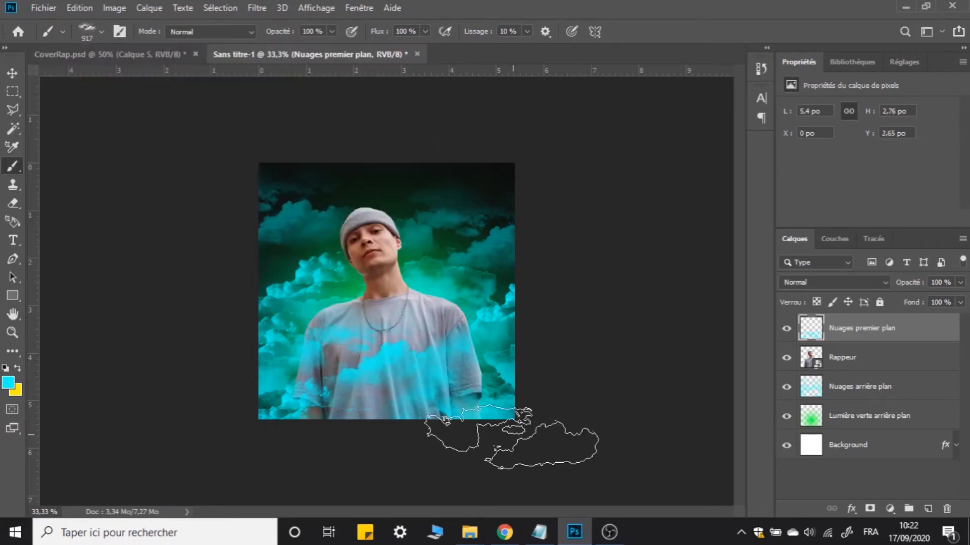
pyautogui.hotkey('ctrl', 'z')
# Stamp two overlapping cyan clouds on the middle of the shirt with the clouds2 brush at 523 px
pyautogui.click(103, 32)
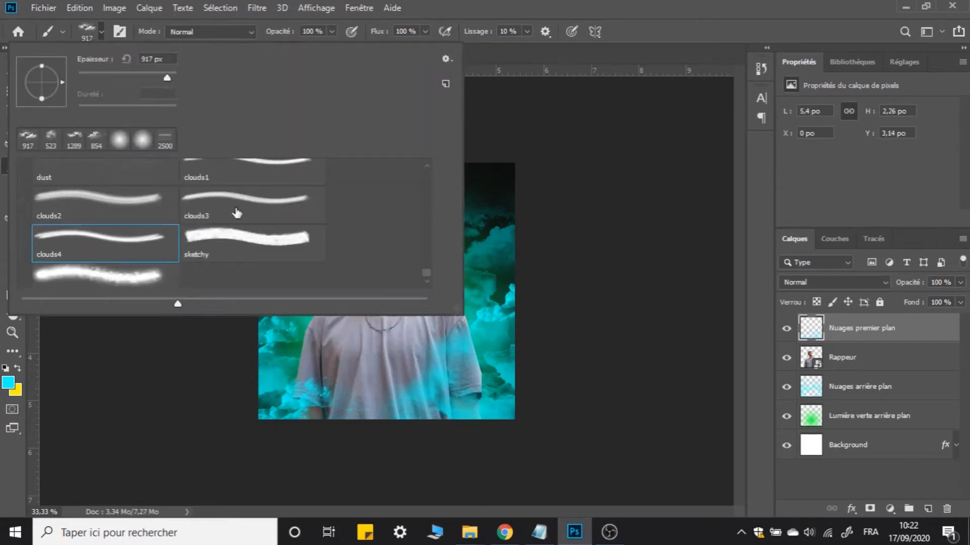
pyautogui.click(118, 202)
pyautogui.click(363, 356)
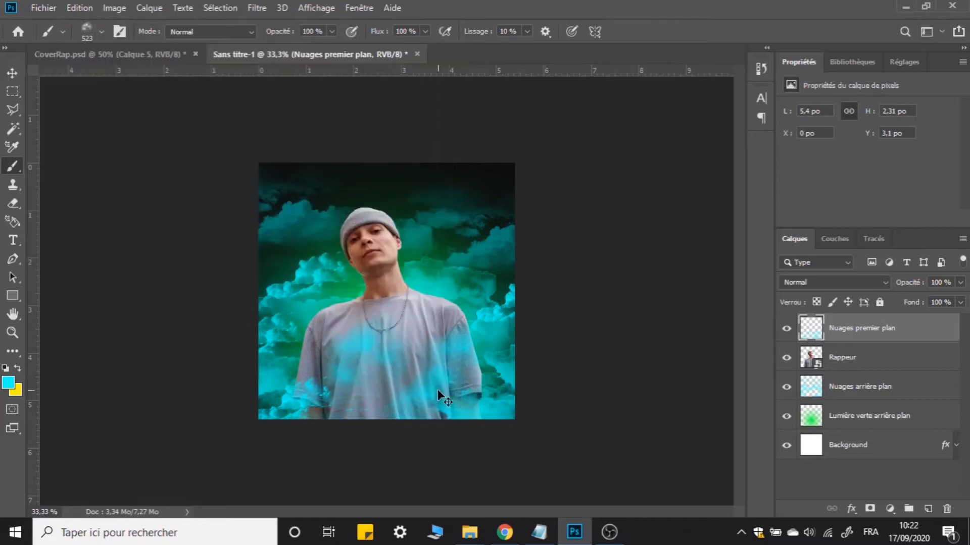
pyautogui.click(375, 362)
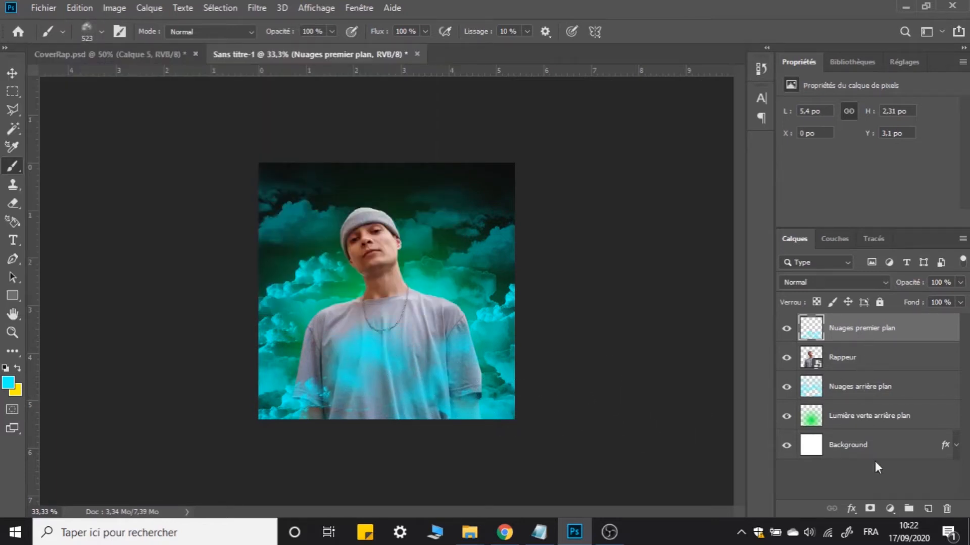
# Add a new empty layer between Nuages premier plan and Rappeur, and set the foreground colour to green, #00ff36
pyautogui.click(928, 508)
pyautogui.moveTo(875, 335); pyautogui.dragTo(882, 378)
pyautogui.click(8, 382)
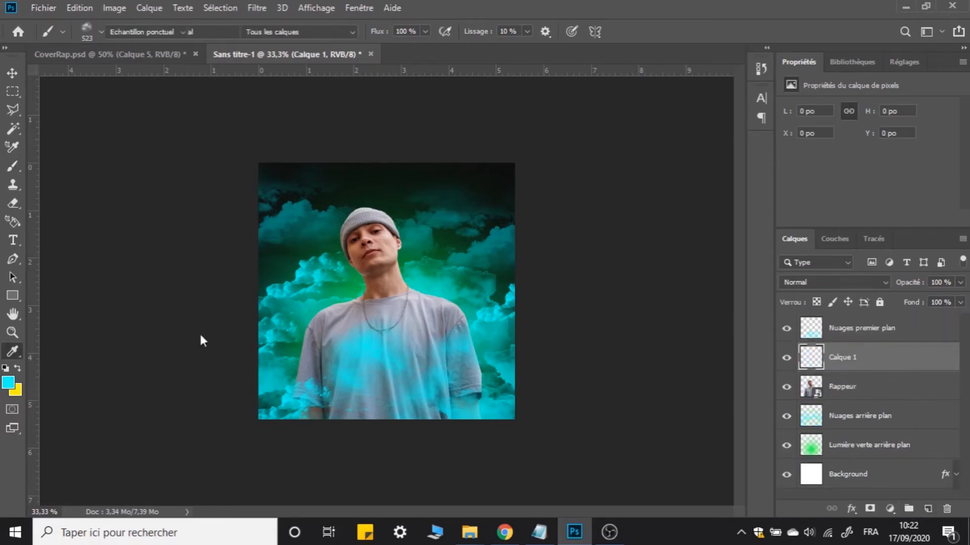
pyautogui.click(696, 326)
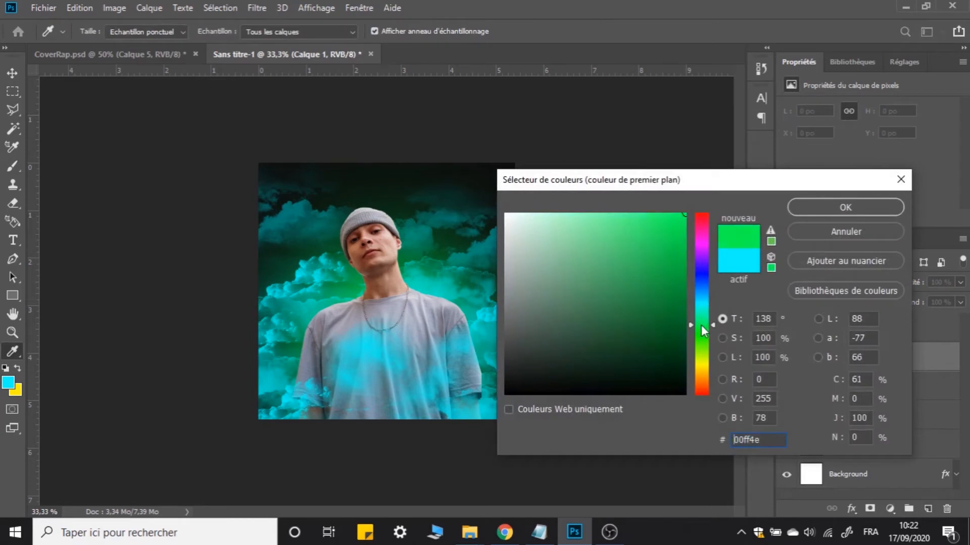
pyautogui.click(700, 328)
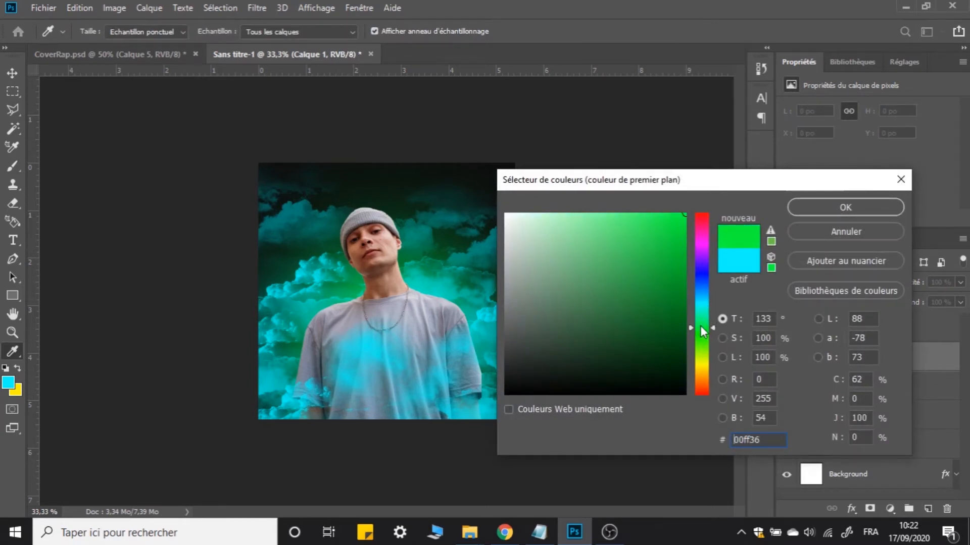
pyautogui.click(831, 205)
# Rename the empty layer Calque 1 as Lumière verte premier plan
pyautogui.doubleClick(841, 356)
pyautogui.write('Lumière verte pre')
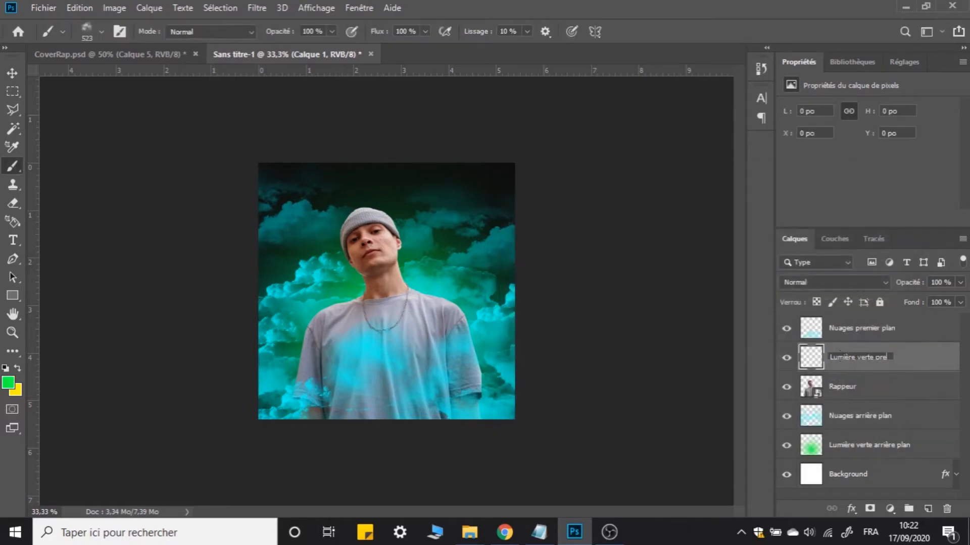
pyautogui.write('mier plan')
pyautogui.press('Return')
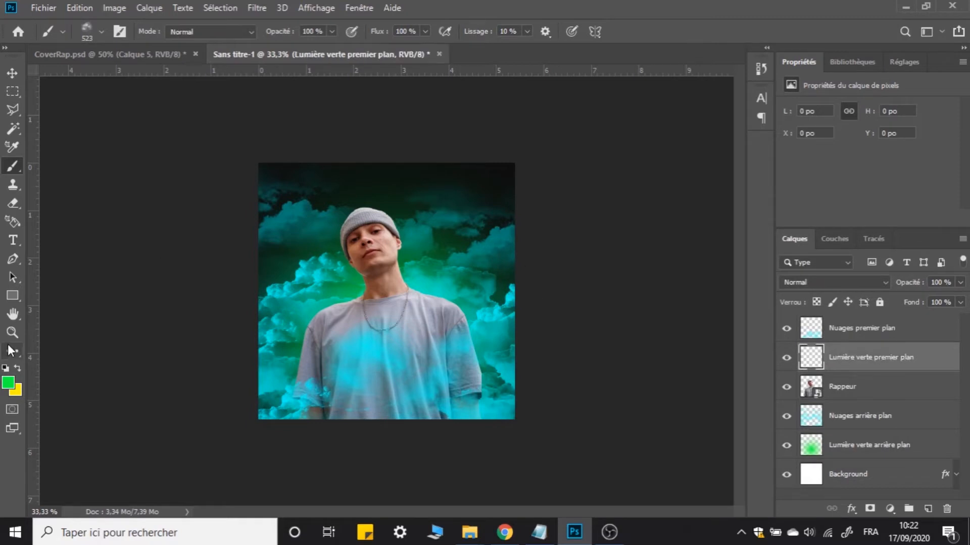
# Switch to the soft round Arrondi flou brush and set its size to 800 px
pyautogui.click(101, 32)
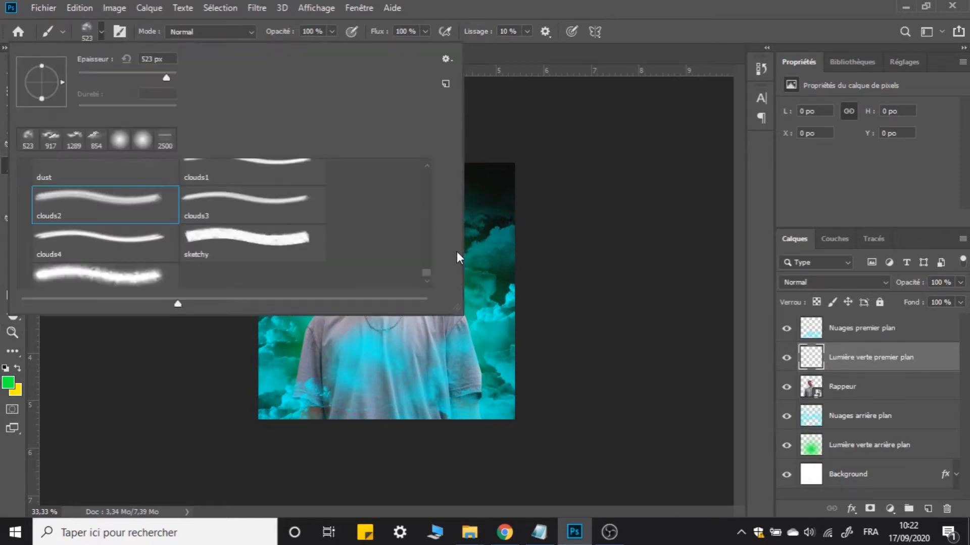
pyautogui.moveTo(426, 274); pyautogui.dragTo(414, 175)
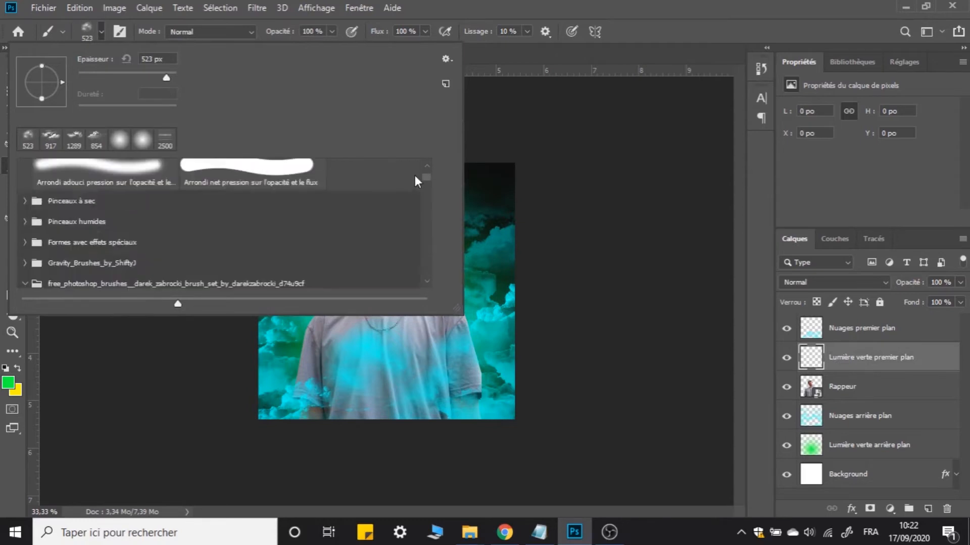
pyautogui.click(99, 197)
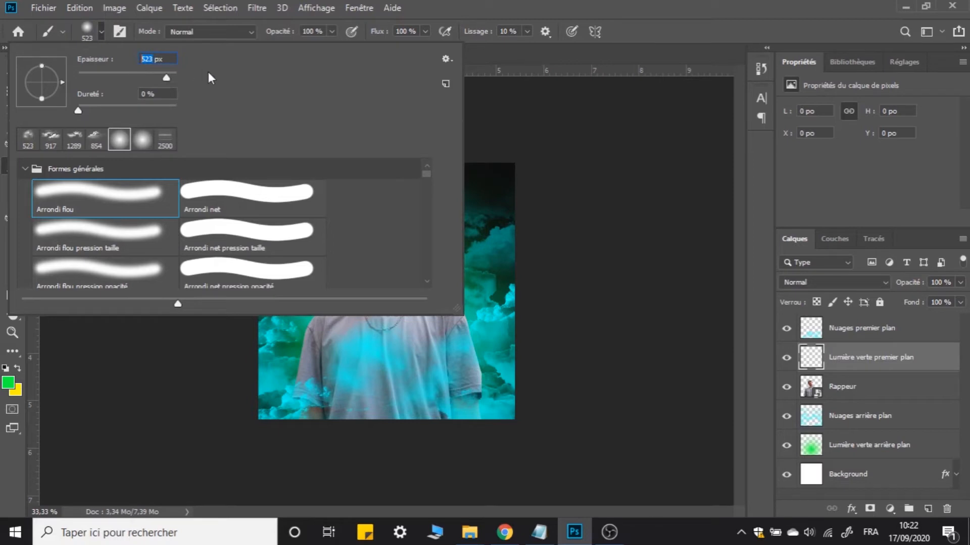
pyautogui.write('800')
pyautogui.press('Return')
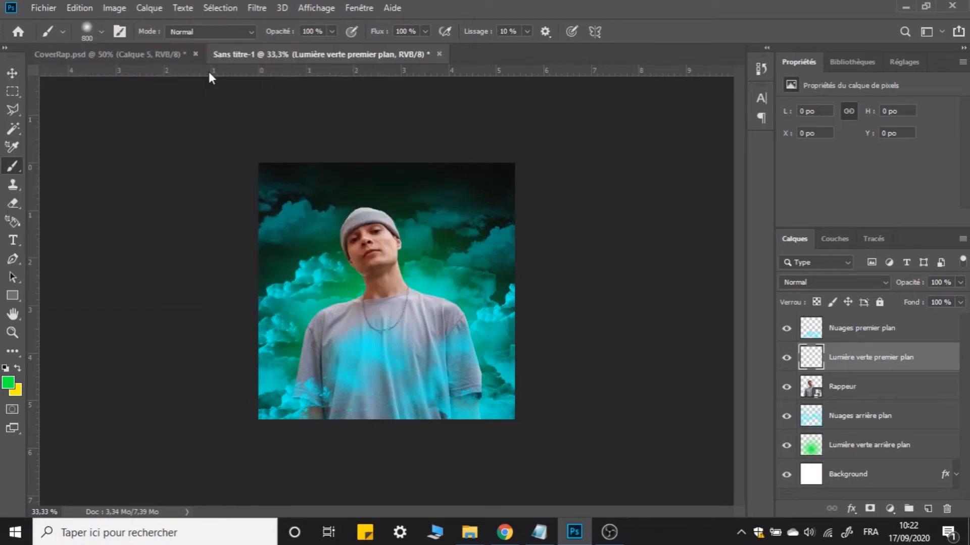
# Try an 800 px green glow on the lower shirt, compare it with CoverRap.psd, and undo it
pyautogui.click(384, 391)
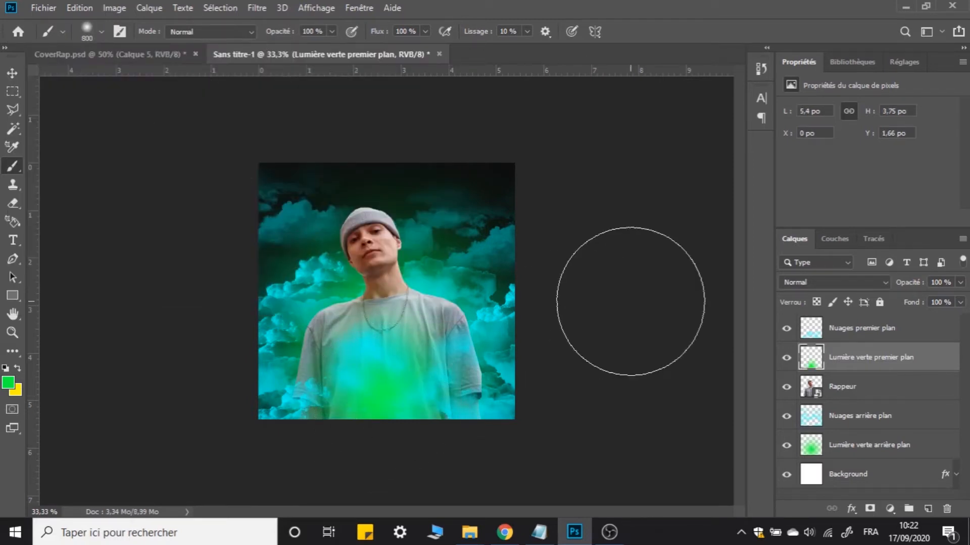
pyautogui.click(69, 50)
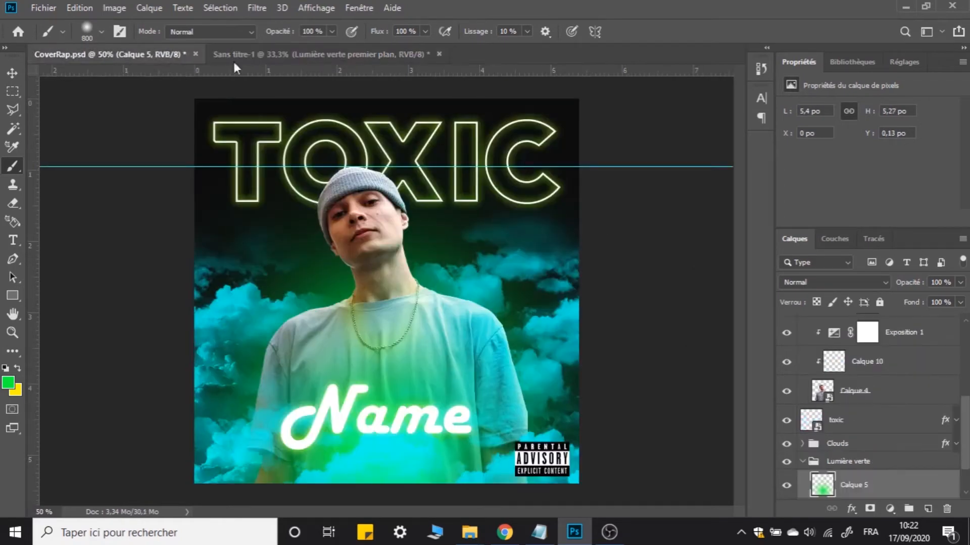
pyautogui.click(335, 55)
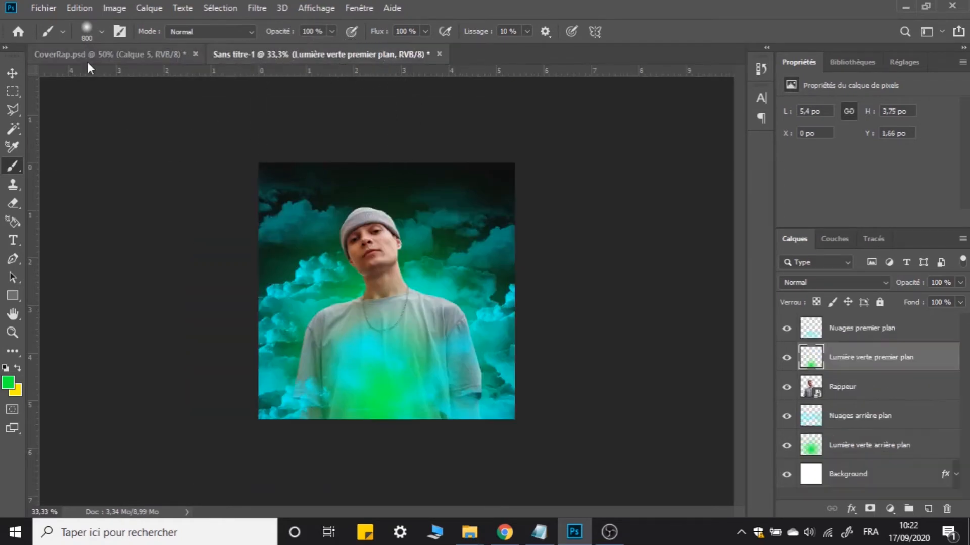
pyautogui.click(89, 59)
pyautogui.click(334, 56)
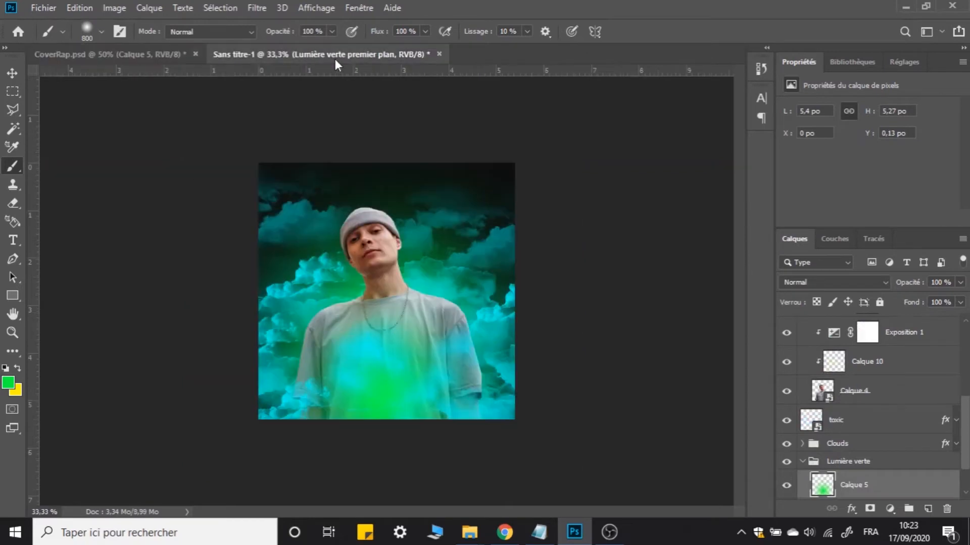
pyautogui.hotkey('ctrl', 'z')
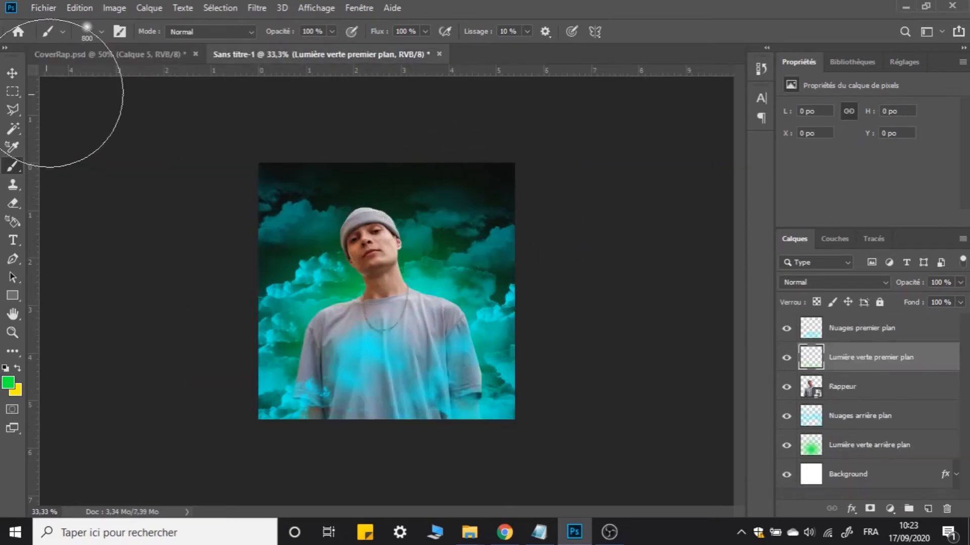
# Set the soft brush to 1000 px, paint one green glow on the lower shirt, and compare it with CoverRap.psd
pyautogui.click(90, 34)
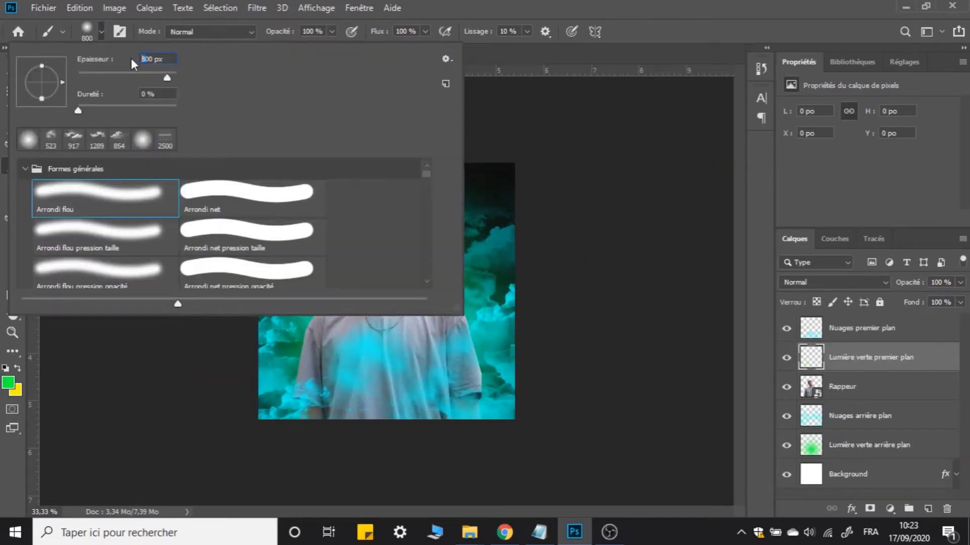
pyautogui.write('1000')
pyautogui.press('Return')
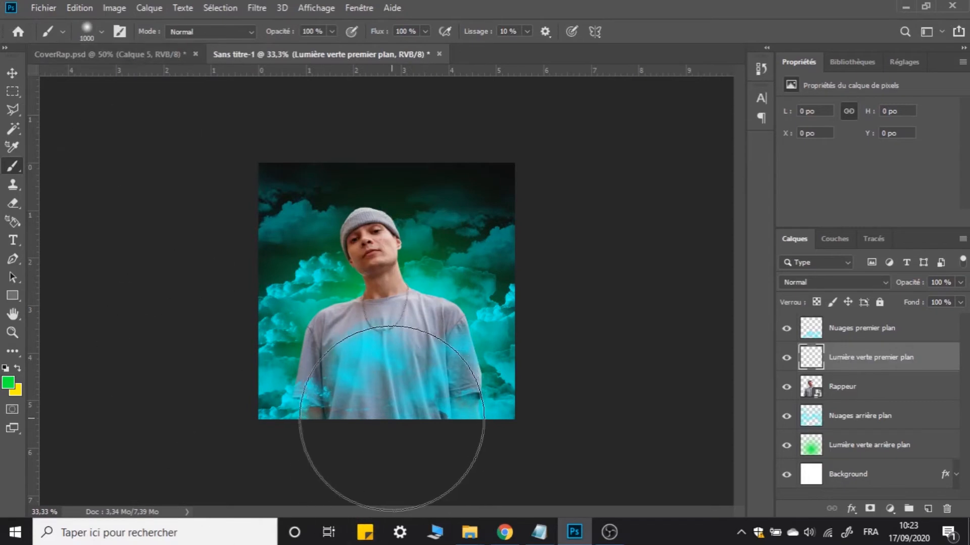
pyautogui.click(388, 401)
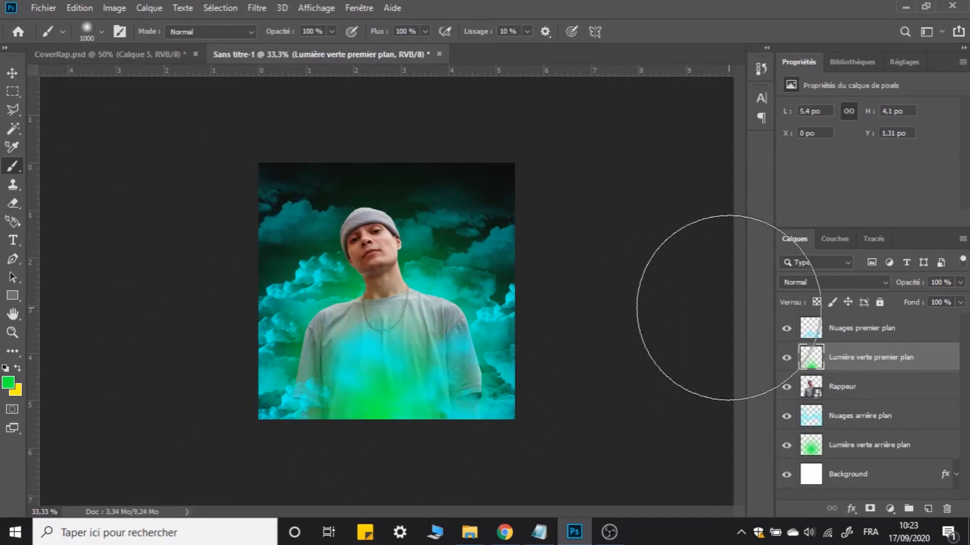
pyautogui.click(13, 72)
pyautogui.click(89, 55)
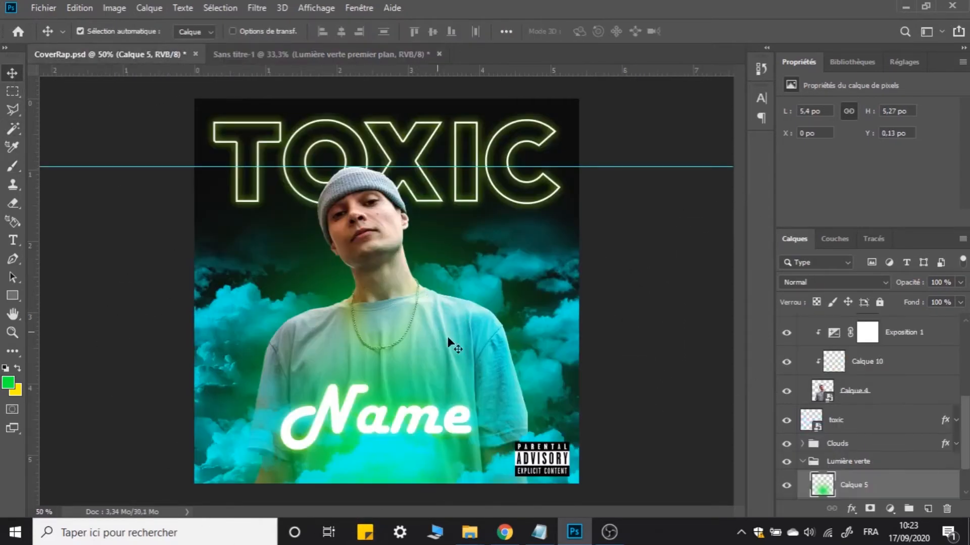
pyautogui.click(269, 53)
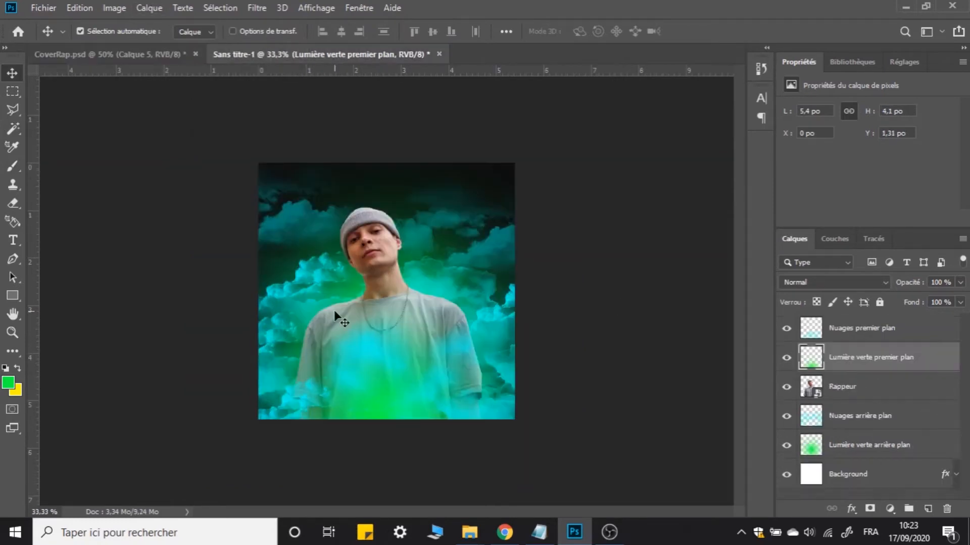
# Reduce the opacity of the Lumière verte premier plan layer to soften the foreground green glow
pyautogui.click(942, 288)
pyautogui.click(842, 285)
pyautogui.click(935, 287)
pyautogui.press('8')
pyautogui.write('50')
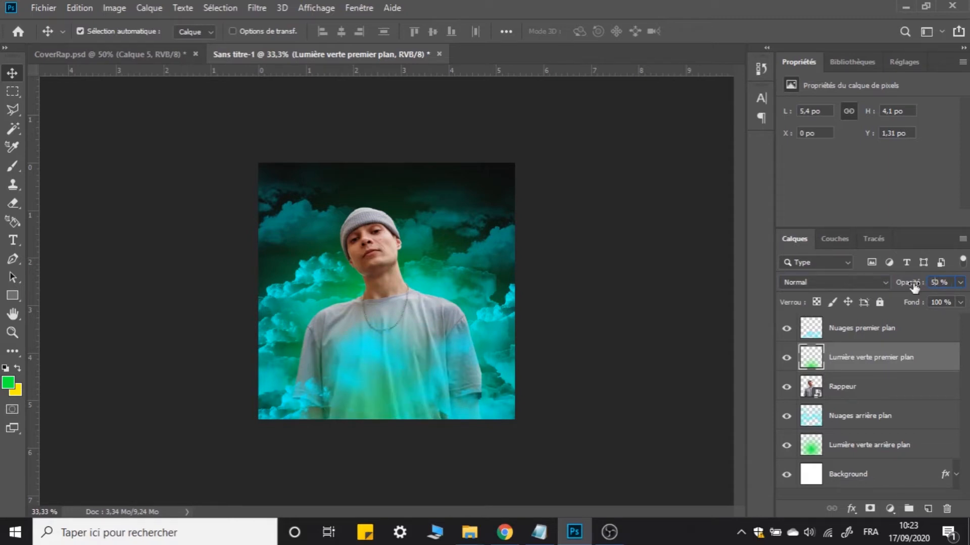
pyautogui.write('7')
# Group the Nuages premier plan and Lumière verte premier plan layers and name the group Premier plan compo
pyautogui.click(877, 338)
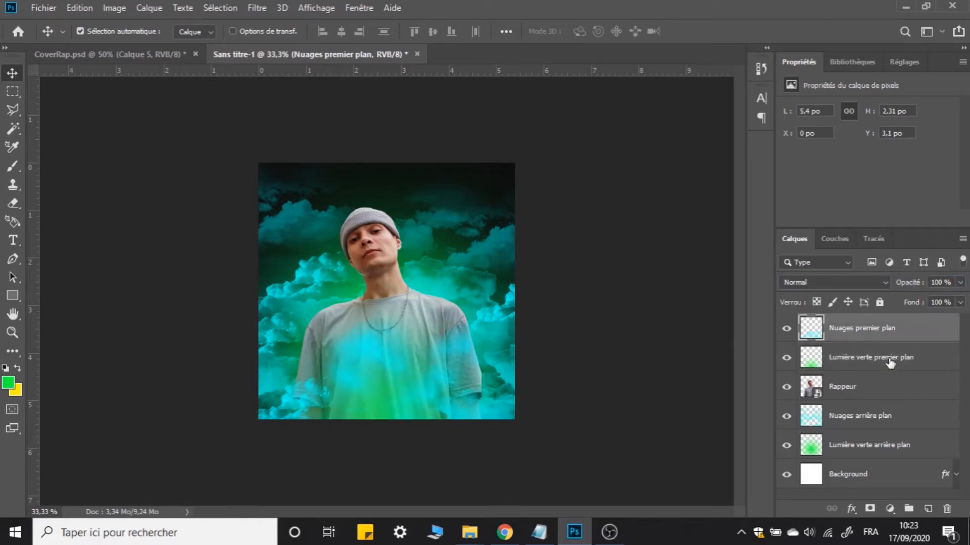
pyautogui.keyDown('shift'); pyautogui.click(889, 363); pyautogui.keyUp('shift')
pyautogui.click(866, 329)
pyautogui.keyDown('shift'); pyautogui.click(873, 362); pyautogui.keyUp('shift')
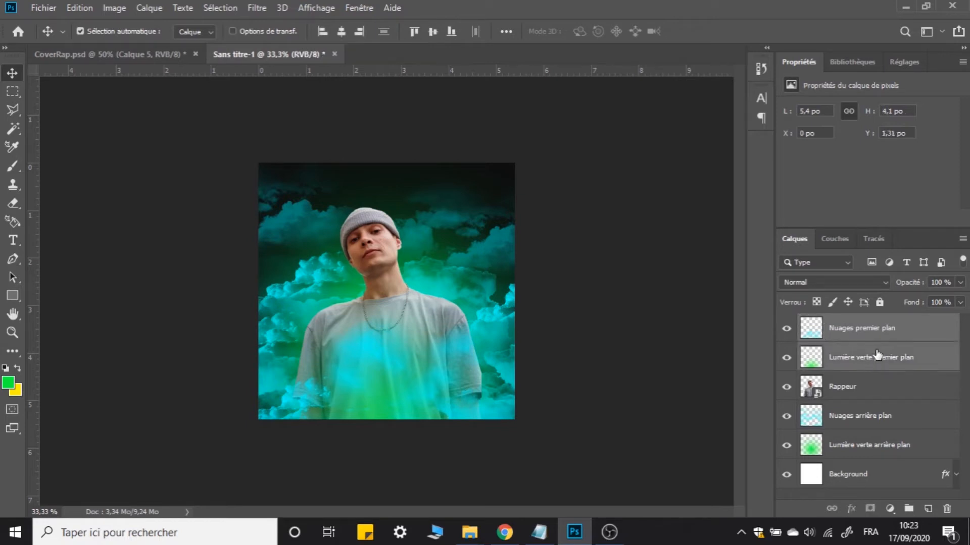
pyautogui.hotkey('ctrl', 'g')
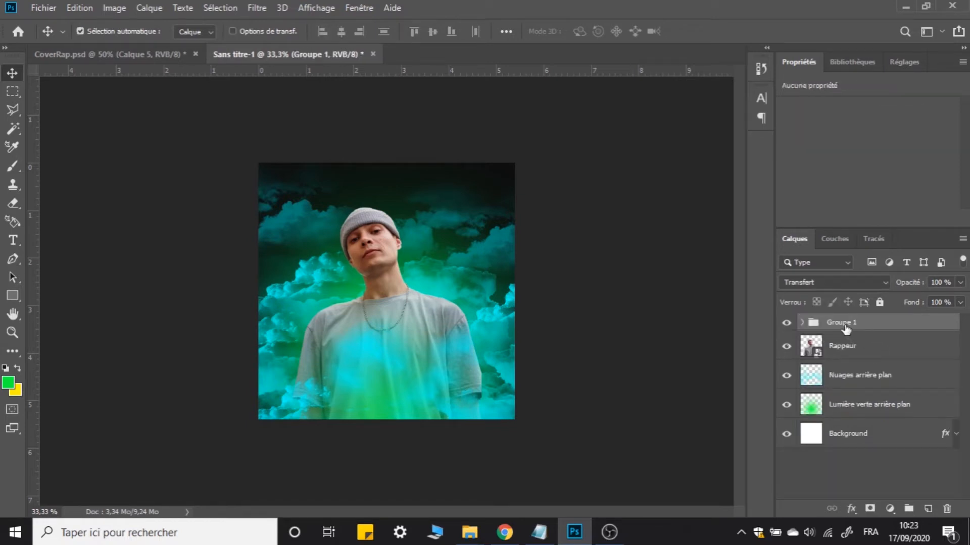
pyautogui.doubleClick(845, 323)
pyautogui.write('Premier plan compo')
pyautogui.press('Return')
# Group the Nuages arrière plan and Lumière verte arrière plan layers, name the group Arrière plan compo, and deselect it
pyautogui.click(840, 375)
pyautogui.keyDown('shift'); pyautogui.click(833, 406); pyautogui.keyUp('shift')
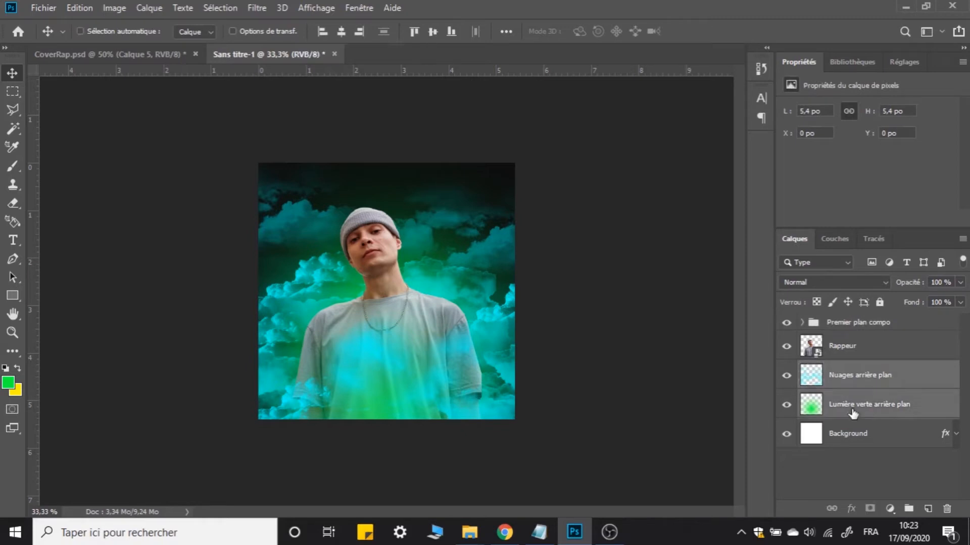
pyautogui.hotkey('ctrl', 'g')
pyautogui.doubleClick(843, 371)
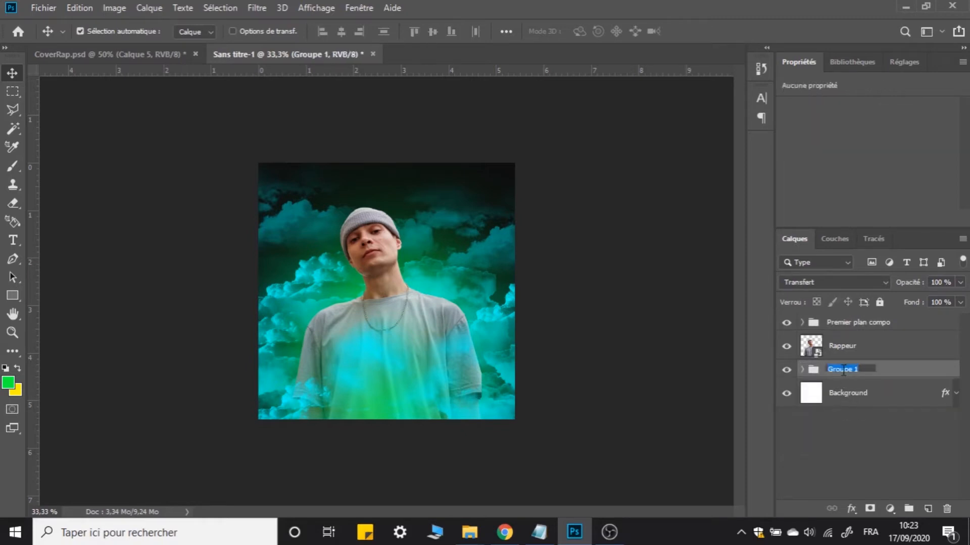
pyautogui.write('Arrière plan compo')
pyautogui.press('Return')
pyautogui.click(875, 435)
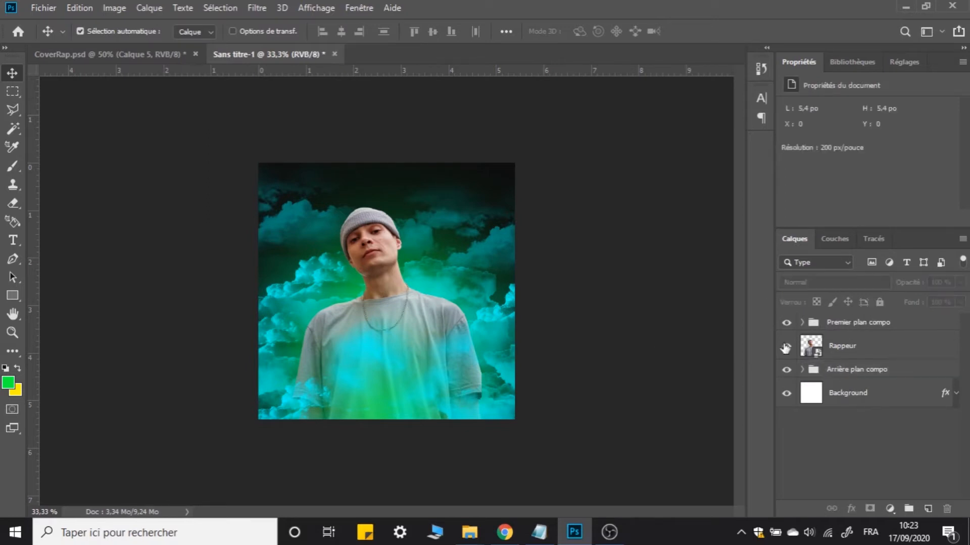
# Check the title in CoverRap.psd and add a text reading toxic above the Premier plan compo group, beside the rapper's hat
pyautogui.click(96, 57)
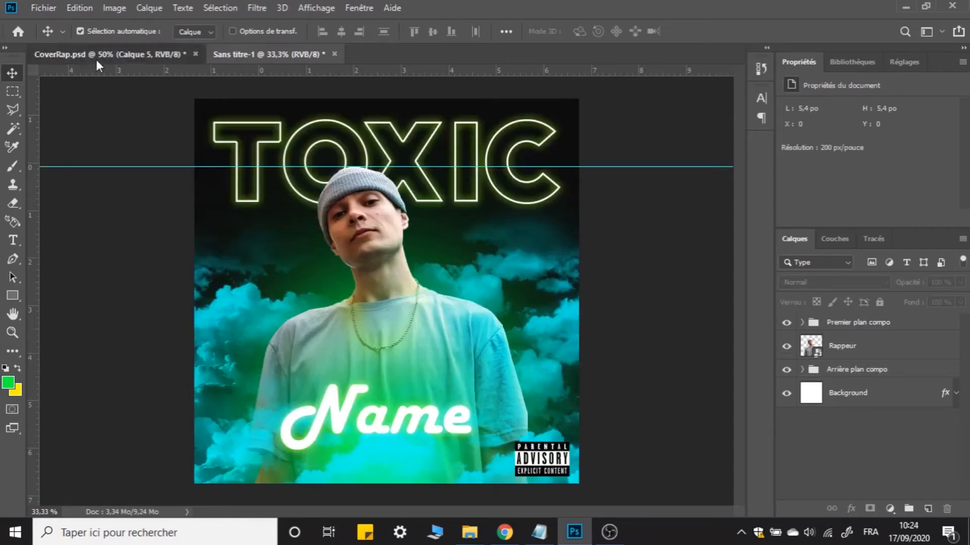
pyautogui.click(270, 54)
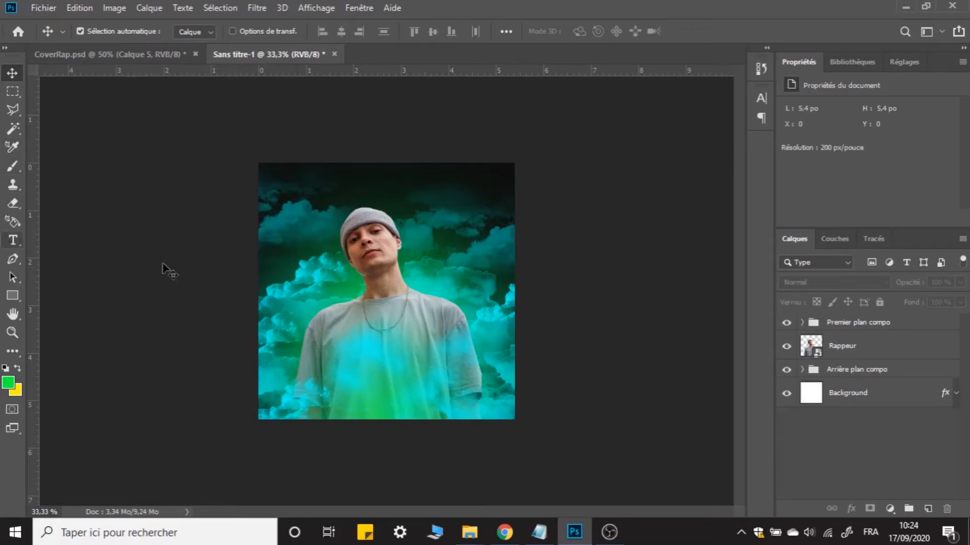
pyautogui.click(833, 324)
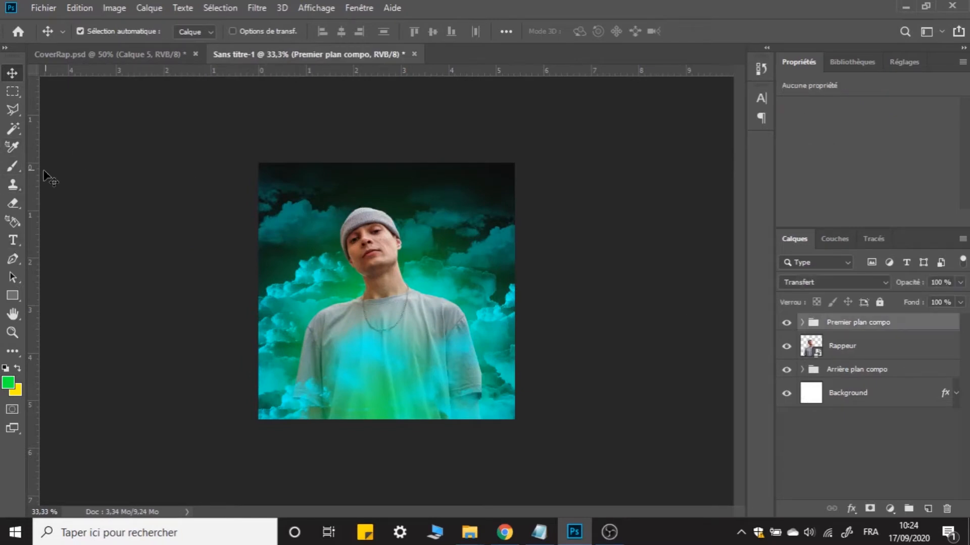
pyautogui.click(13, 240)
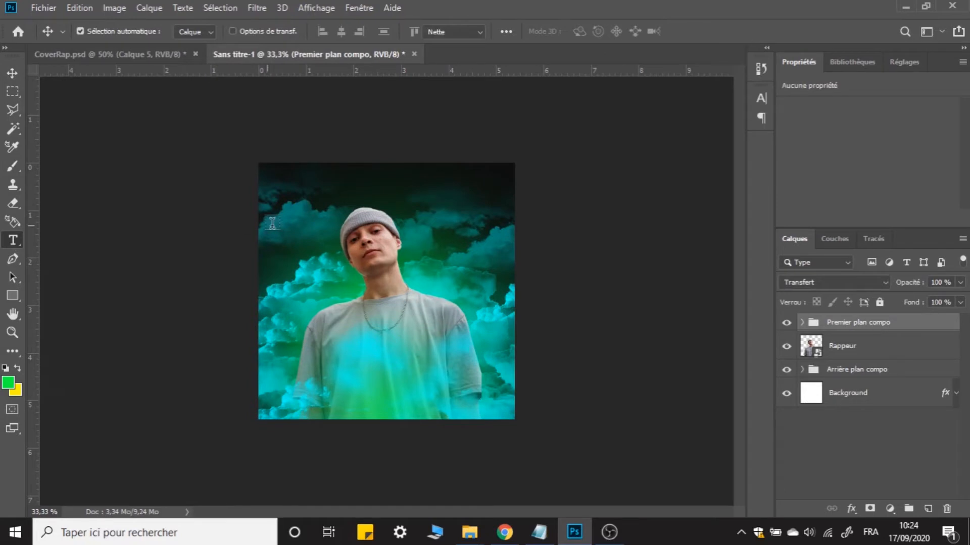
pyautogui.click(303, 206)
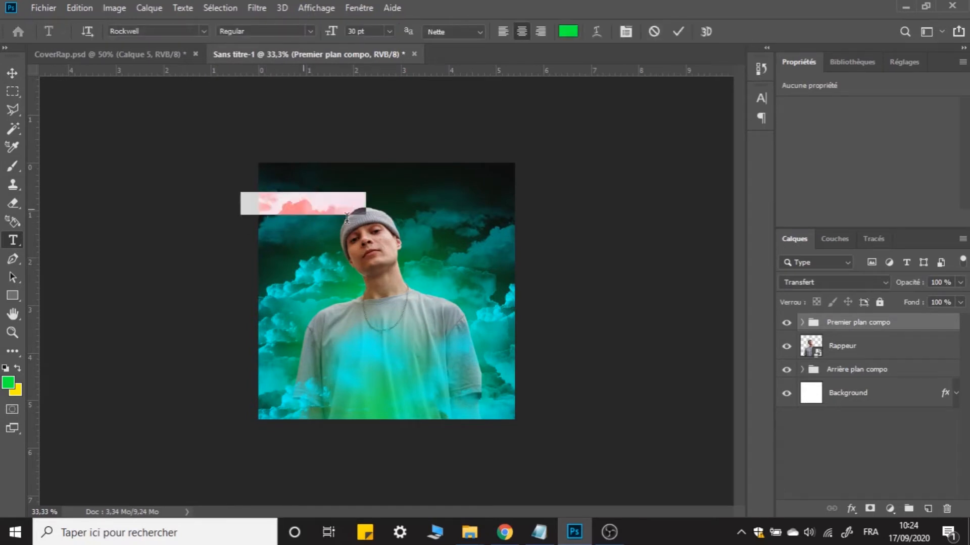
pyautogui.click(318, 201)
pyautogui.tripleClick(318, 201)
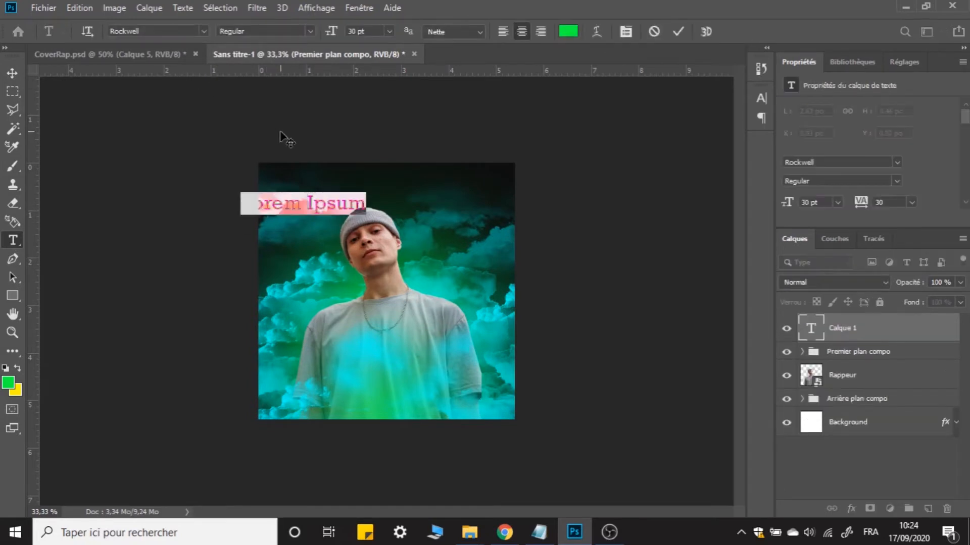
pyautogui.write('toxic')
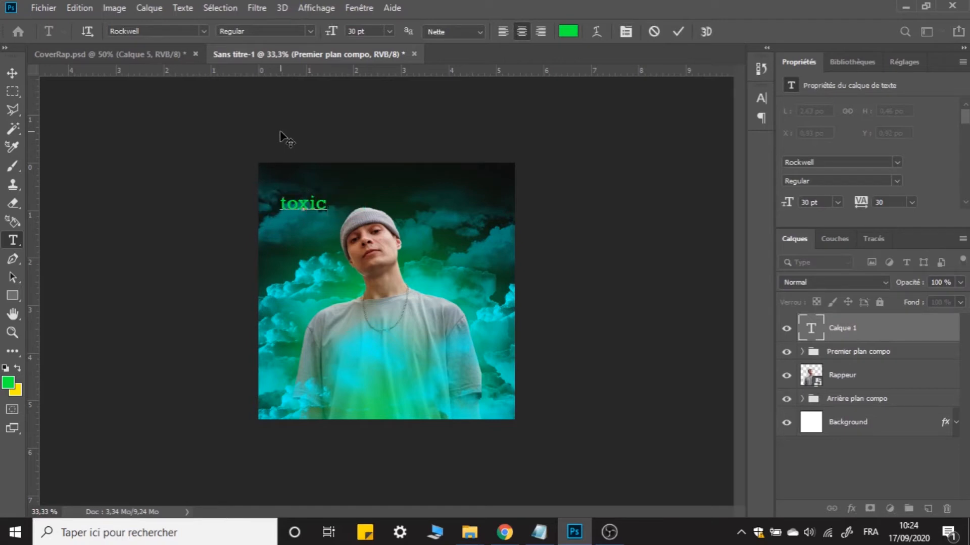
# Set the toxic text in all caps and commit it
pyautogui.doubleClick(296, 204)
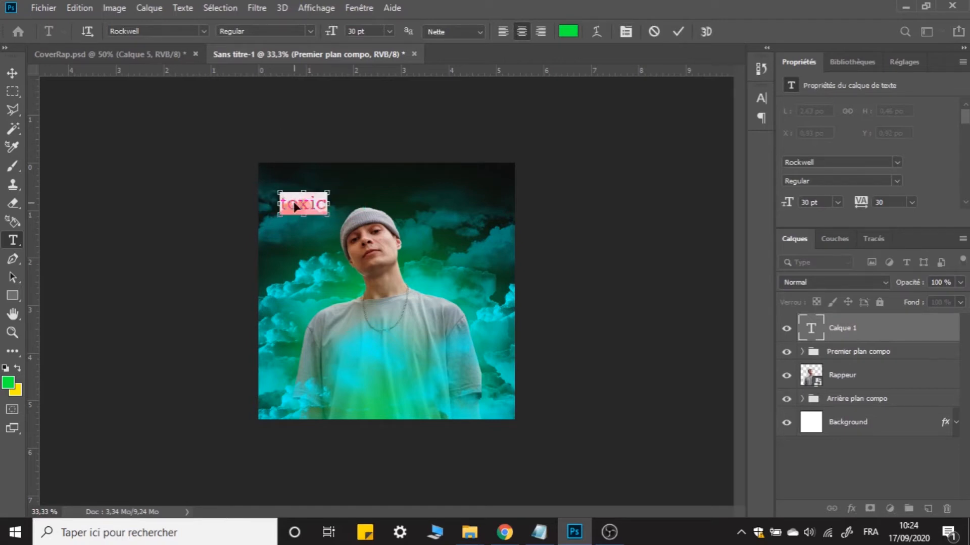
pyautogui.hotkey('ctrl', 't')
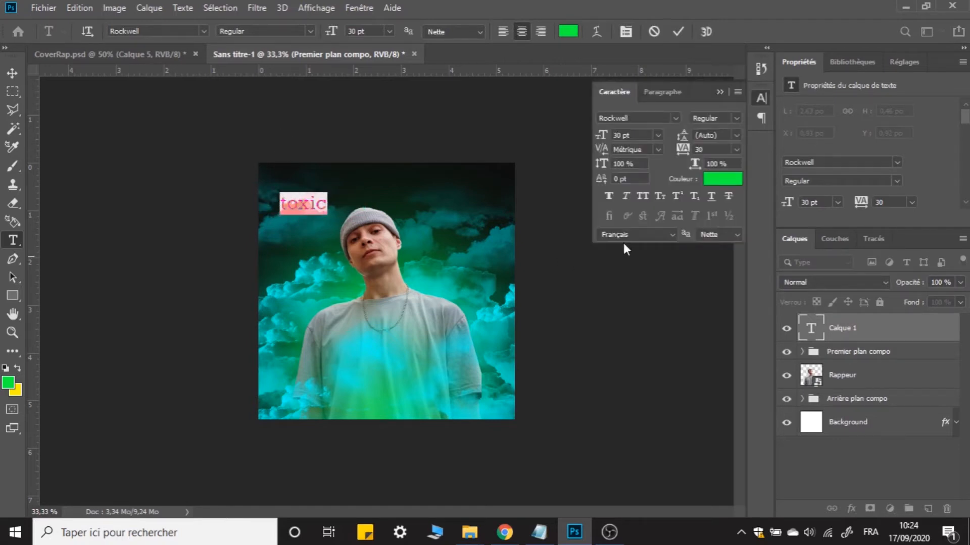
pyautogui.click(640, 194)
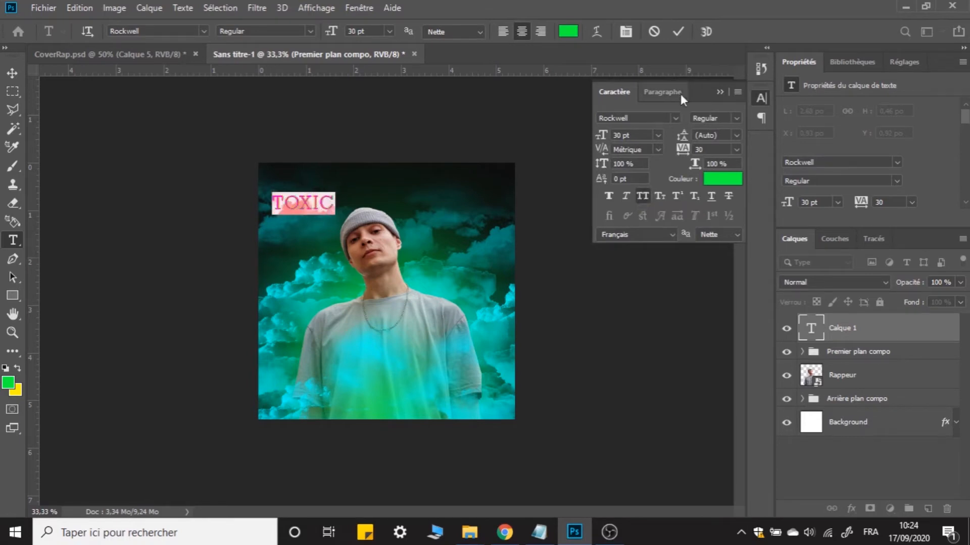
pyautogui.click(720, 92)
pyautogui.click(677, 31)
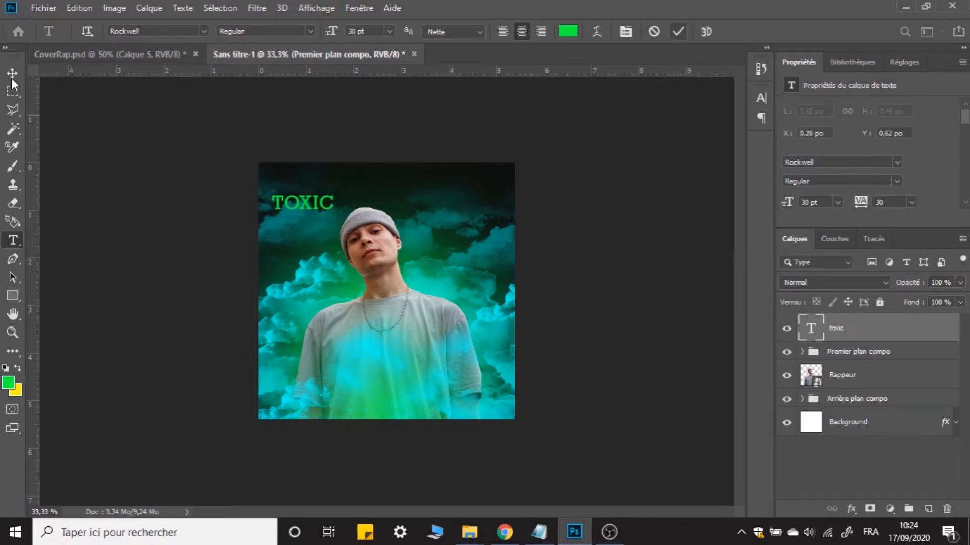
# Enlarge the TOXIC text to about 114 pt and centre it across the upper part of the cover
pyautogui.press('v')
pyautogui.moveTo(303, 205); pyautogui.dragTo(507, 202)
pyautogui.hotkey('ctrl', 't')
pyautogui.click(698, 31)
pyautogui.moveTo(405, 180); pyautogui.dragTo(406, 202)
pyautogui.press('Left')
pyautogui.press('Left')
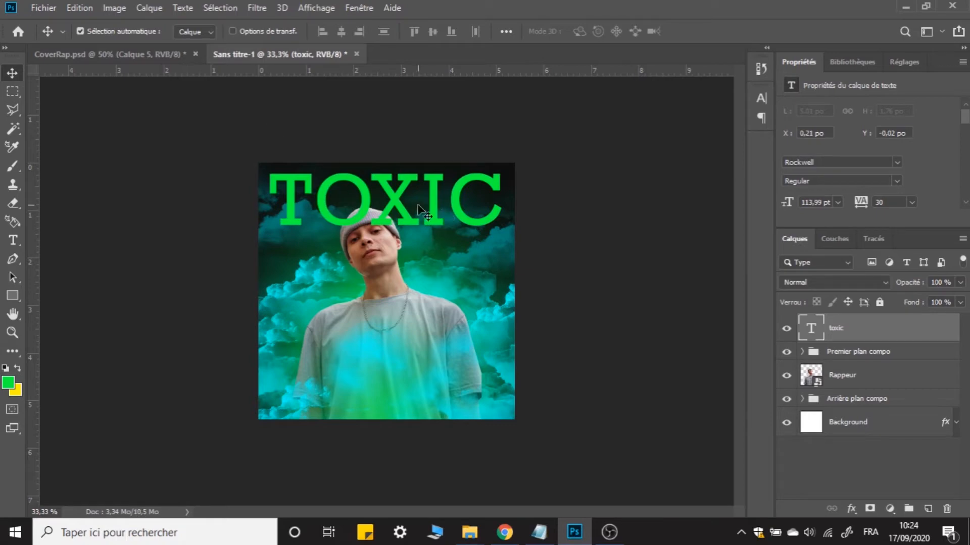
# Set the TOXIC text in the PRIMETIME font at 122 pt, commit it, and compare it with CoverRap.psd
pyautogui.press('t')
pyautogui.doubleClick(398, 201)
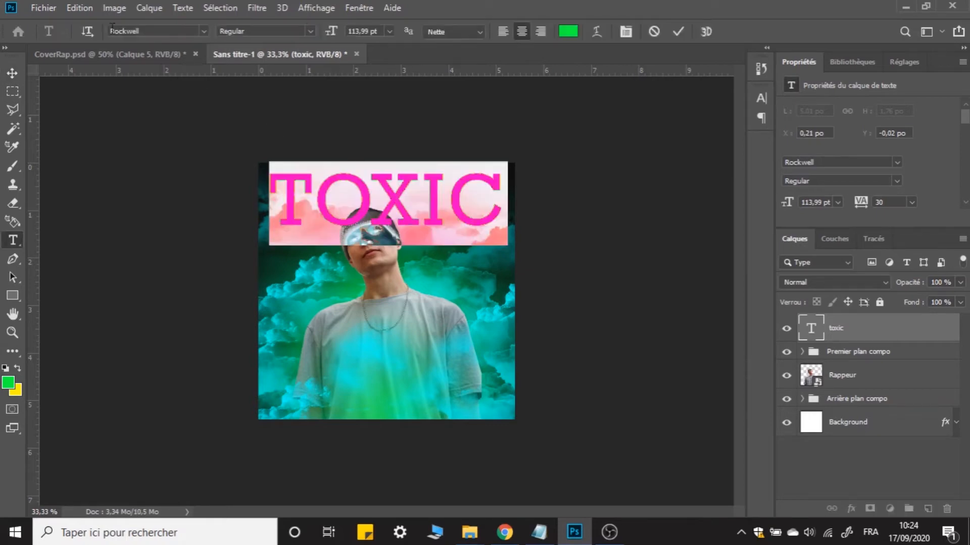
pyautogui.click(163, 32)
pyautogui.write('p')
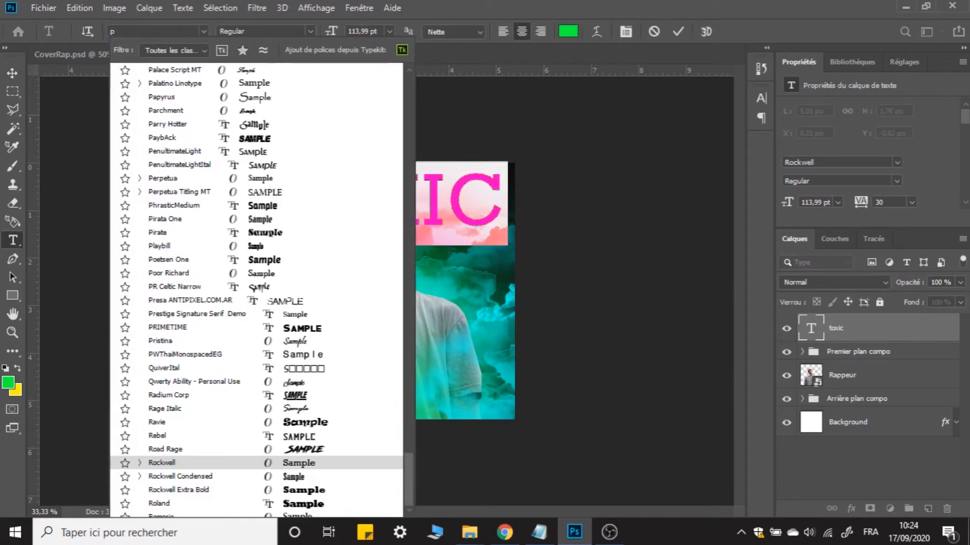
pyautogui.write('rime')
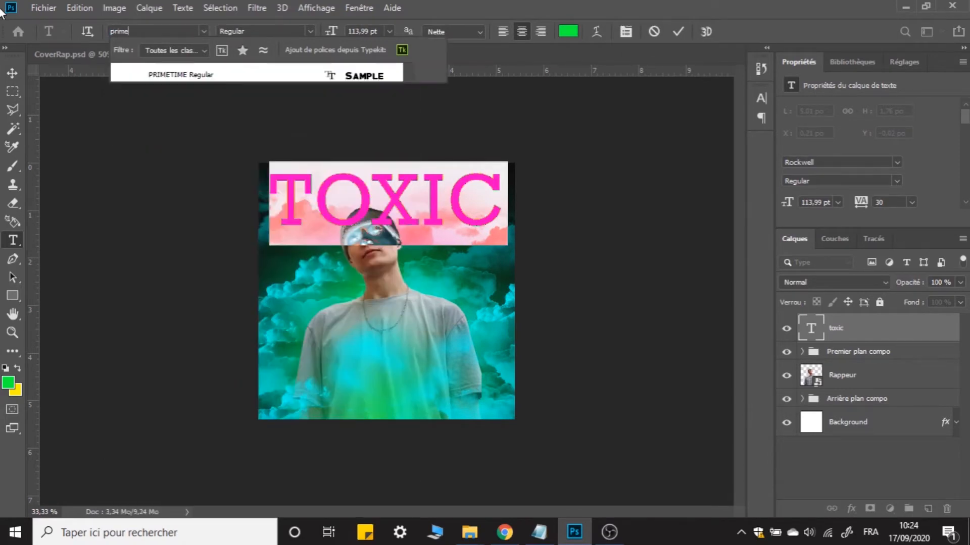
pyautogui.click(168, 73)
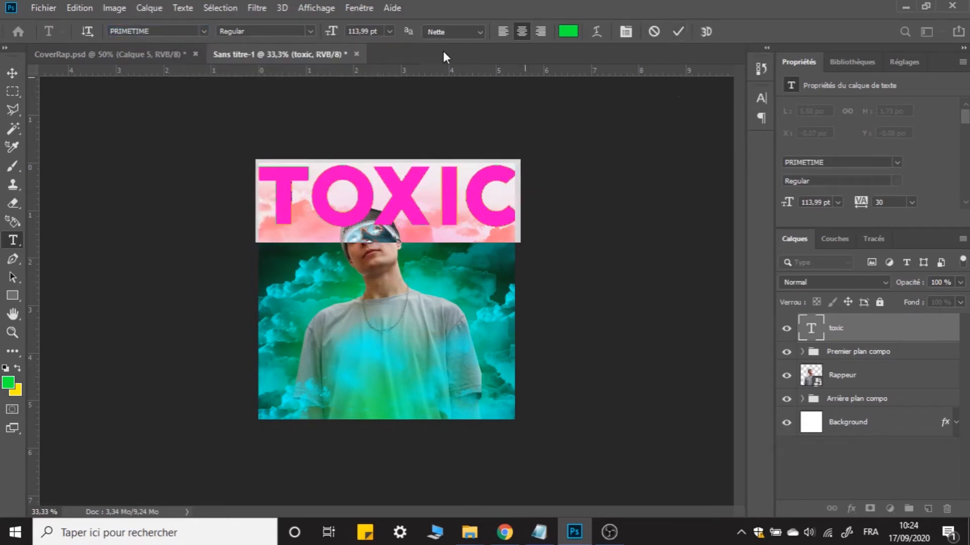
pyautogui.write('122')
pyautogui.press('Return')
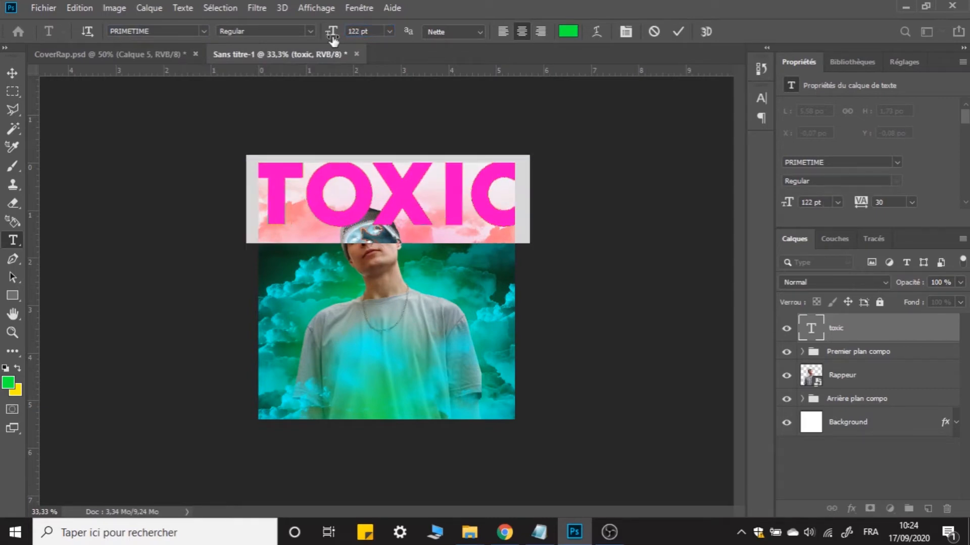
pyautogui.click(678, 32)
pyautogui.click(13, 73)
pyautogui.click(80, 52)
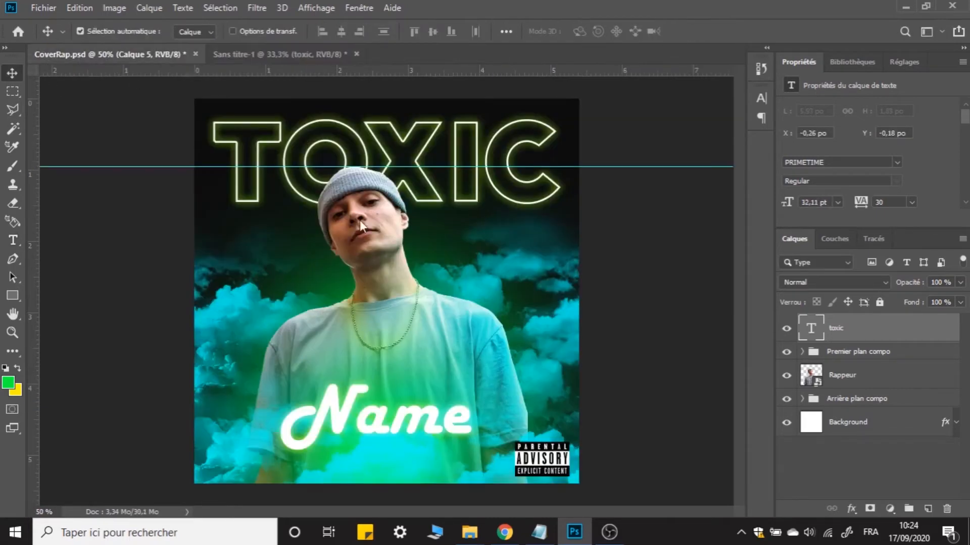
# Scale the TOXIC text down to about 102.6 pt so it fits within the cover's width, and nudge it slightly down
pyautogui.click(318, 56)
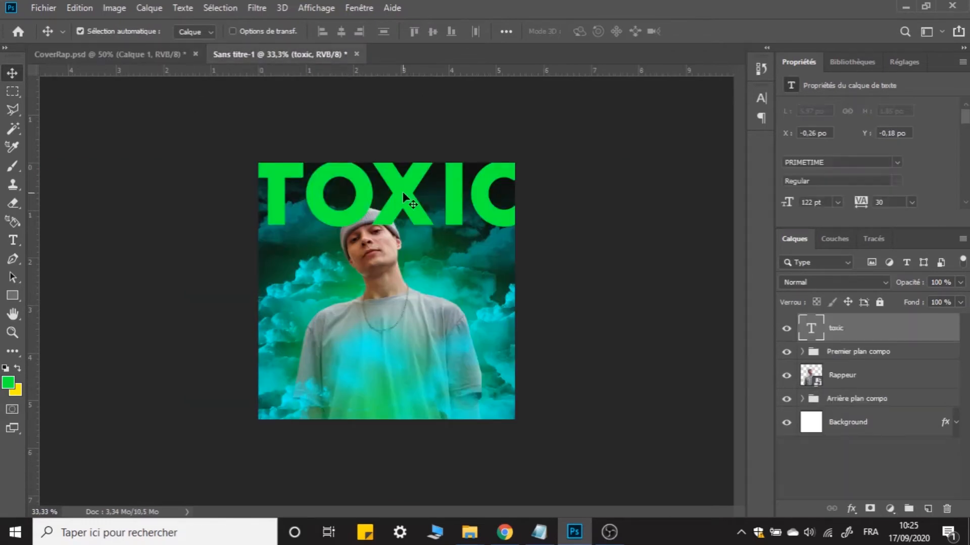
pyautogui.hotkey('ctrl', '+')
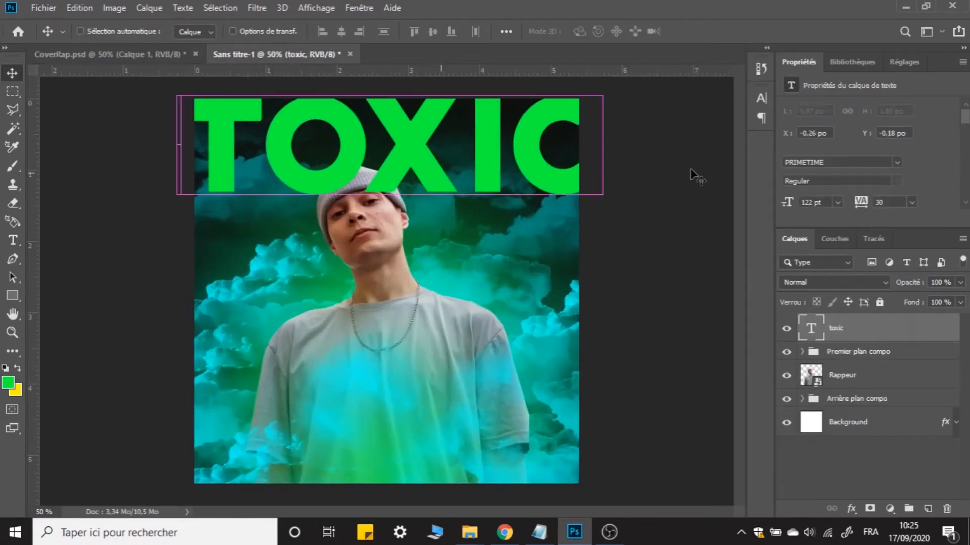
pyautogui.hotkey('ctrl', 't')
pyautogui.moveTo(585, 153); pyautogui.dragTo(564, 153)
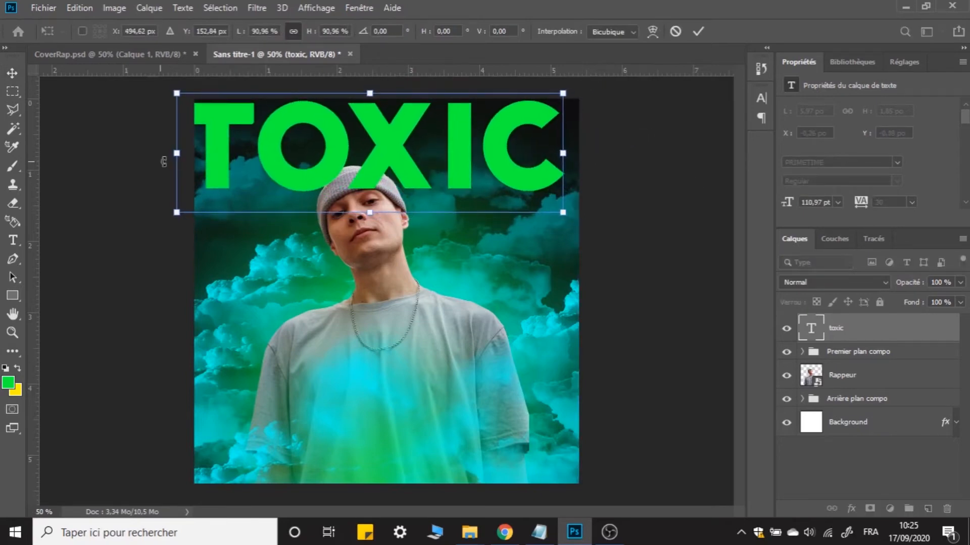
pyautogui.moveTo(177, 153); pyautogui.dragTo(206, 153)
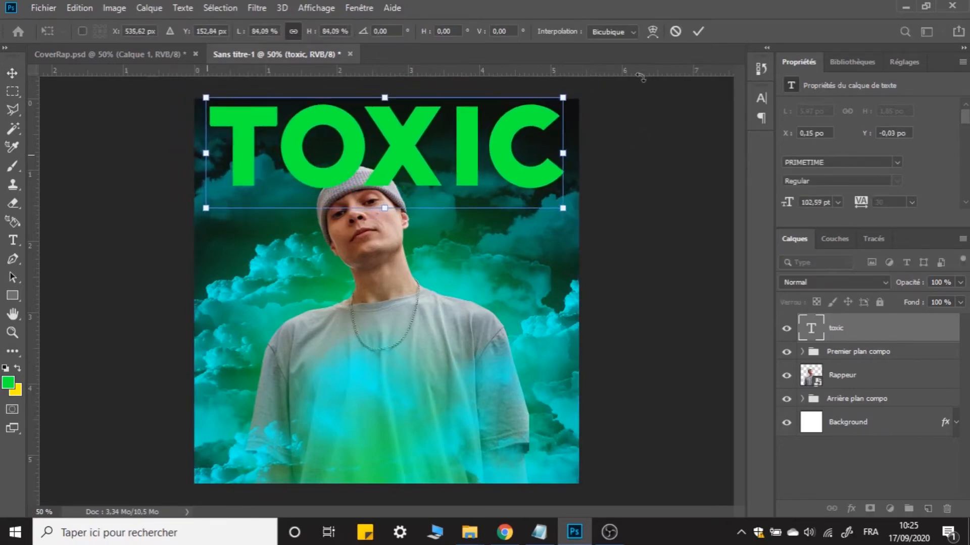
pyautogui.click(699, 32)
pyautogui.press('Down')
pyautogui.press('Down')
pyautogui.press('Down')
pyautogui.press('Down')
pyautogui.press('Down')
pyautogui.press('Down')
pyautogui.press('Down')
pyautogui.press('Down')
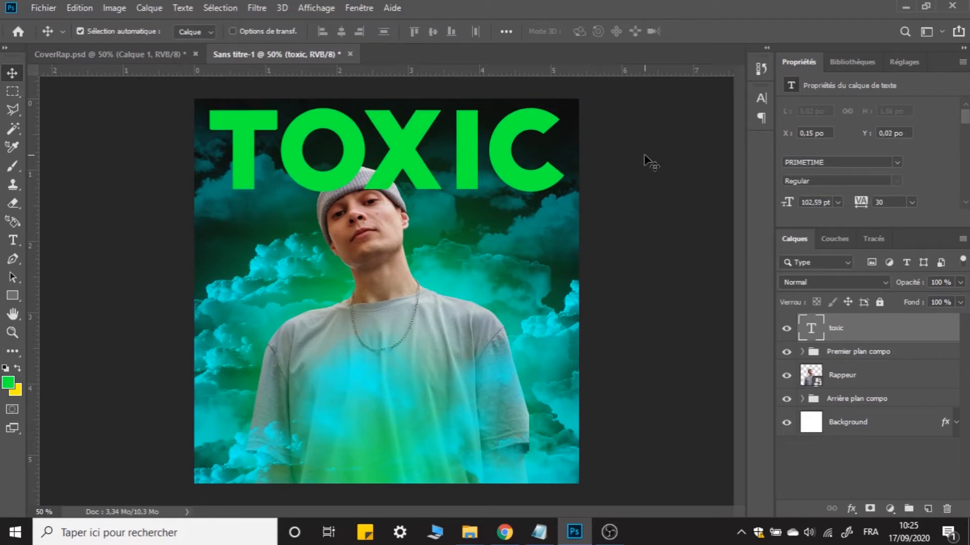
# Move the toxic layer beneath the Rappeur layer so the title sits behind the hat, and compare it with CoverRap.psd
pyautogui.moveTo(894, 324); pyautogui.dragTo(866, 385)
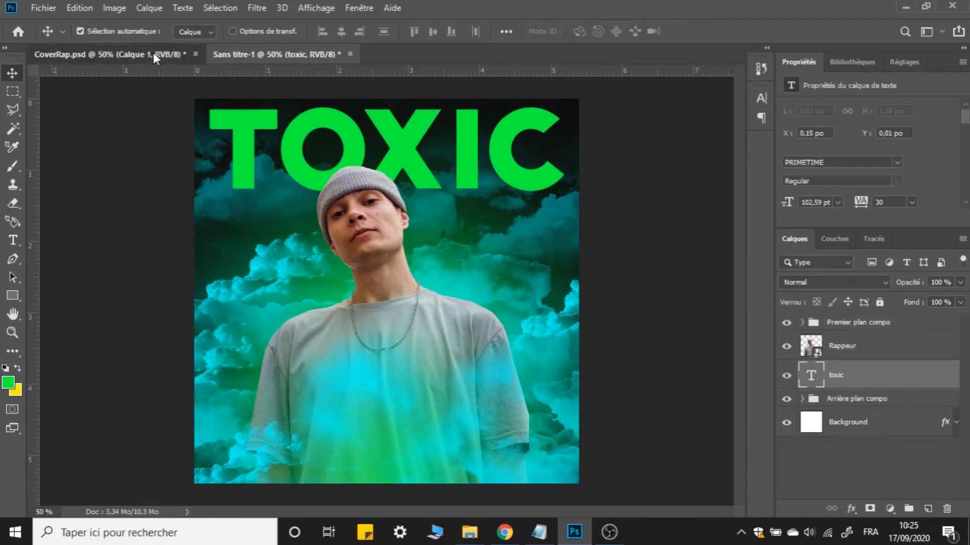
pyautogui.click(153, 54)
pyautogui.click(303, 54)
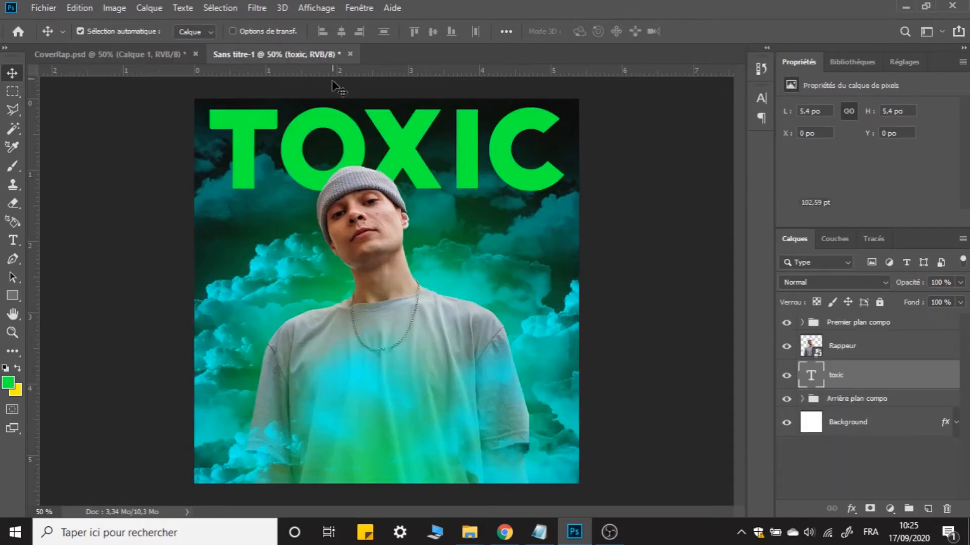
# Set the toxic layer's fill to 0 %, keeping its opacity at 100 %
pyautogui.click(959, 302)
pyautogui.moveTo(913, 317); pyautogui.dragTo(889, 320)
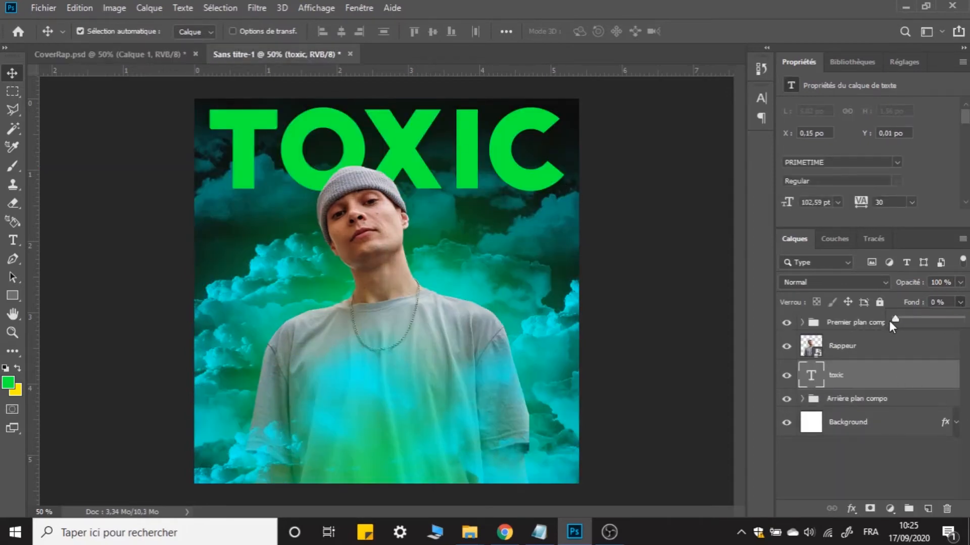
pyautogui.click(861, 447)
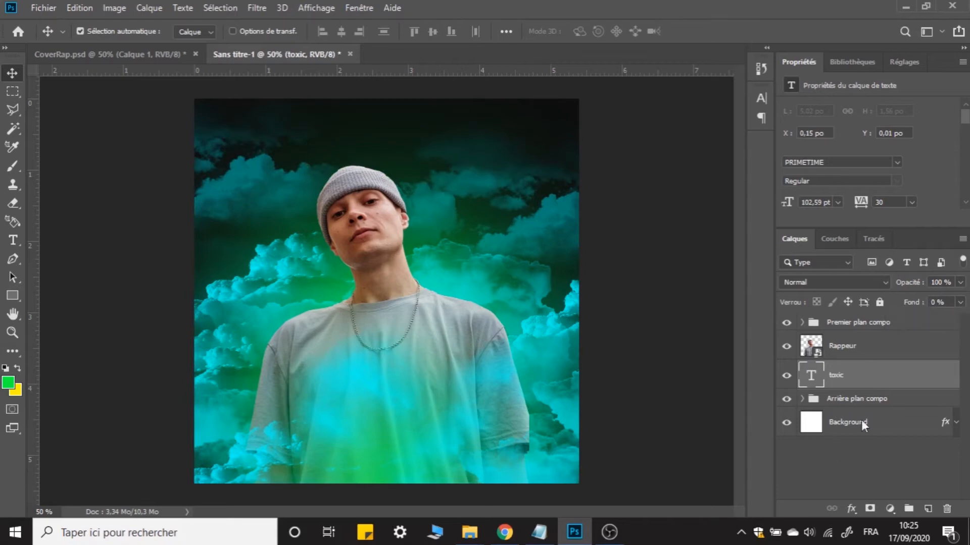
# Add a 5 px stroke in white (ffffff) to the toxic layer and apply the layer style
pyautogui.click(884, 383)
pyautogui.doubleClick(883, 384)
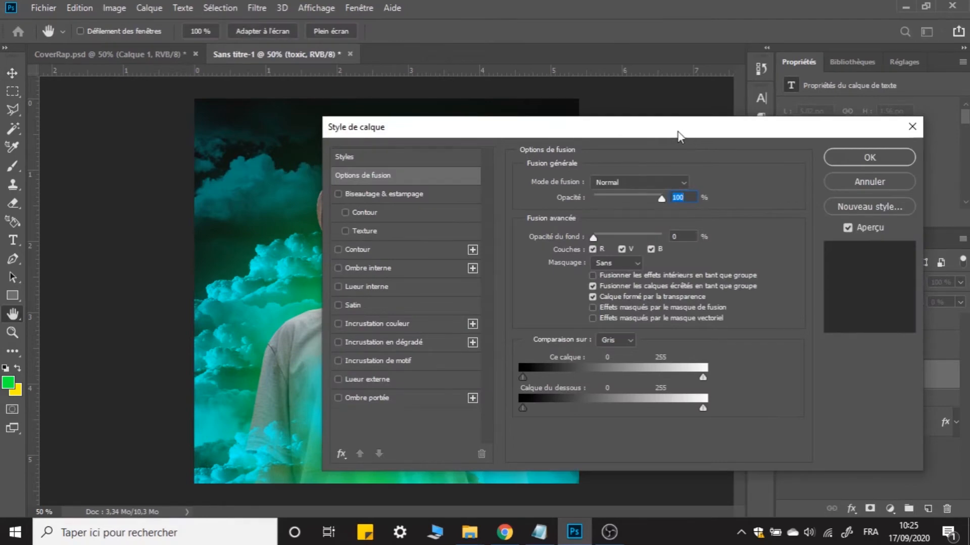
pyautogui.moveTo(679, 136); pyautogui.dragTo(774, 99)
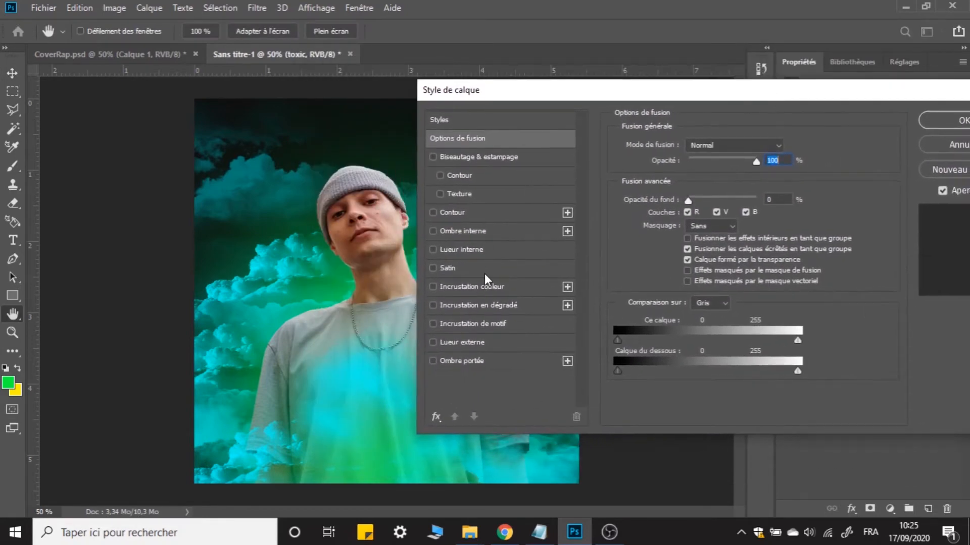
pyautogui.click(457, 215)
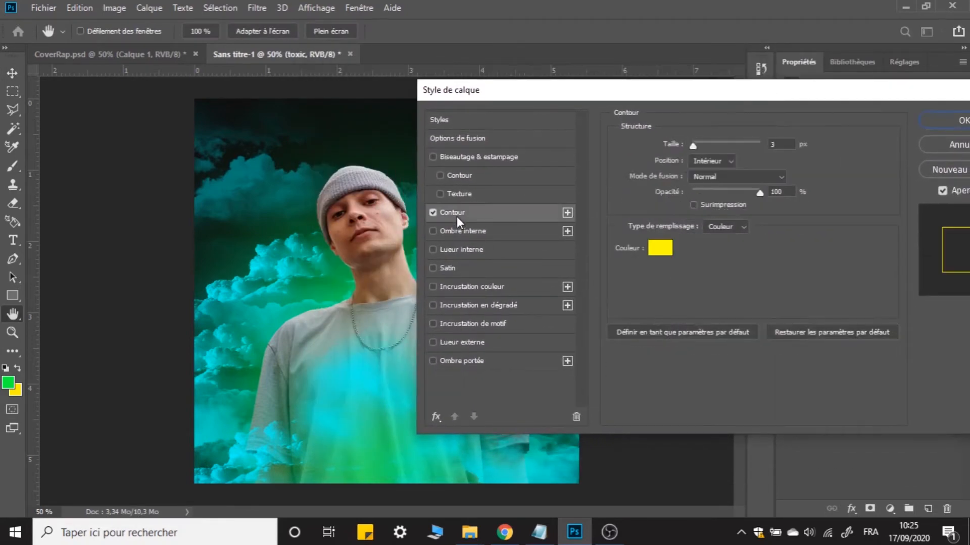
pyautogui.click(664, 247)
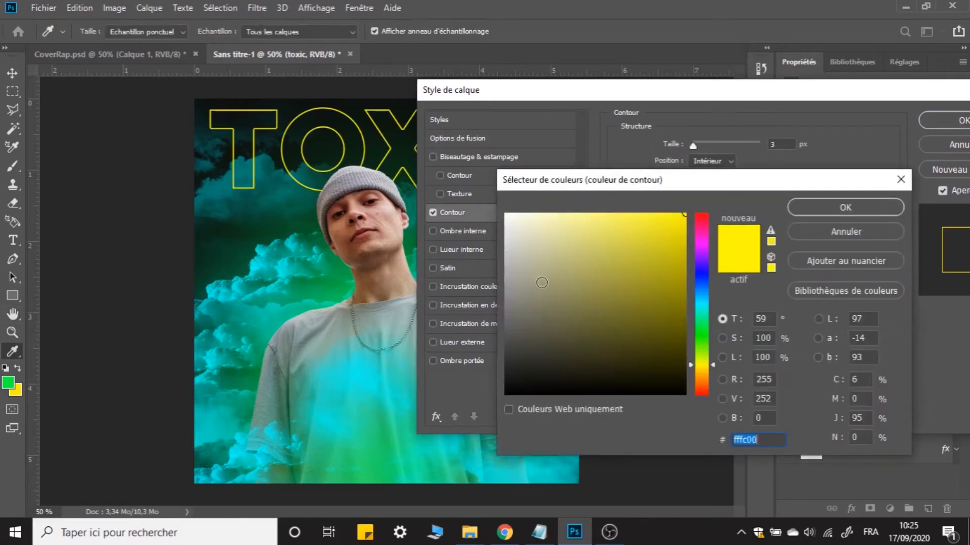
pyautogui.write('ffffff')
pyautogui.click(844, 210)
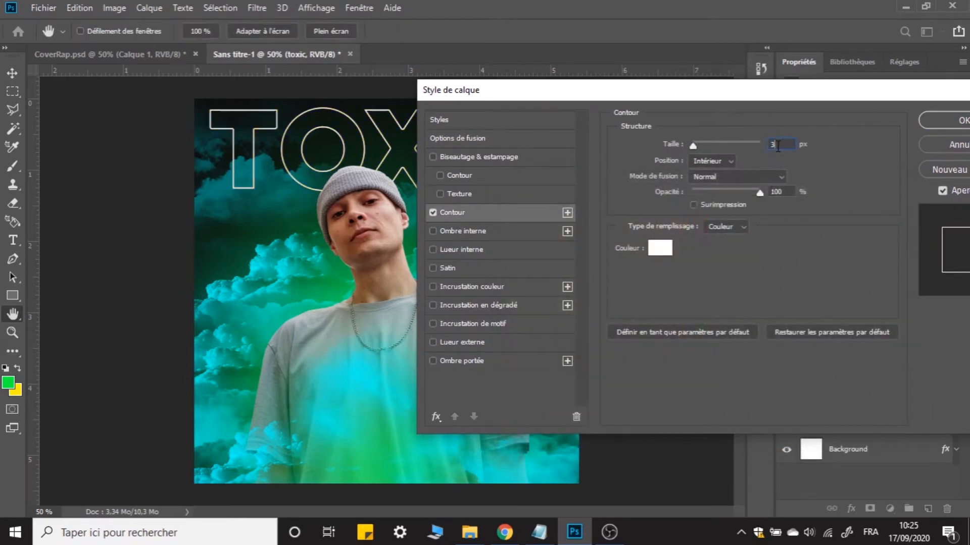
pyautogui.doubleClick(776, 145)
pyautogui.write('5')
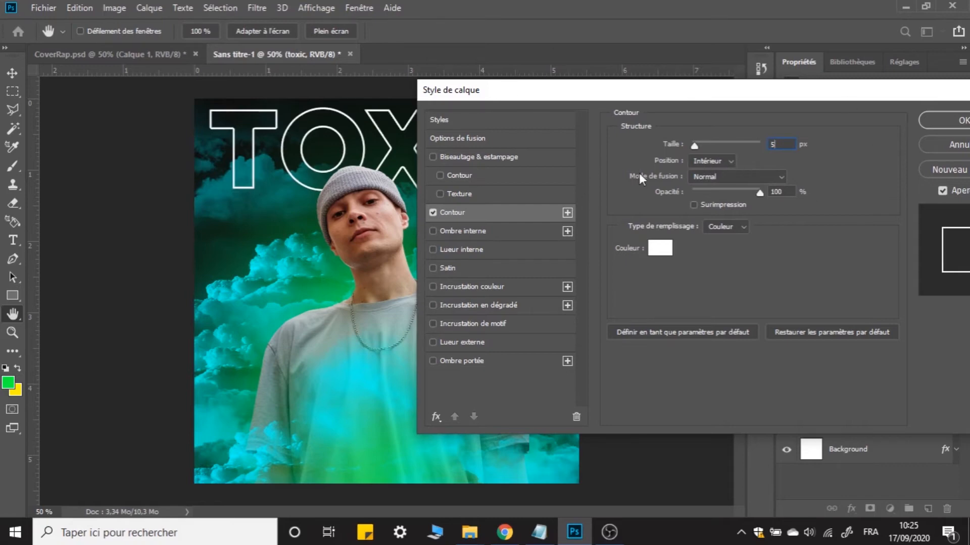
pyautogui.click(929, 123)
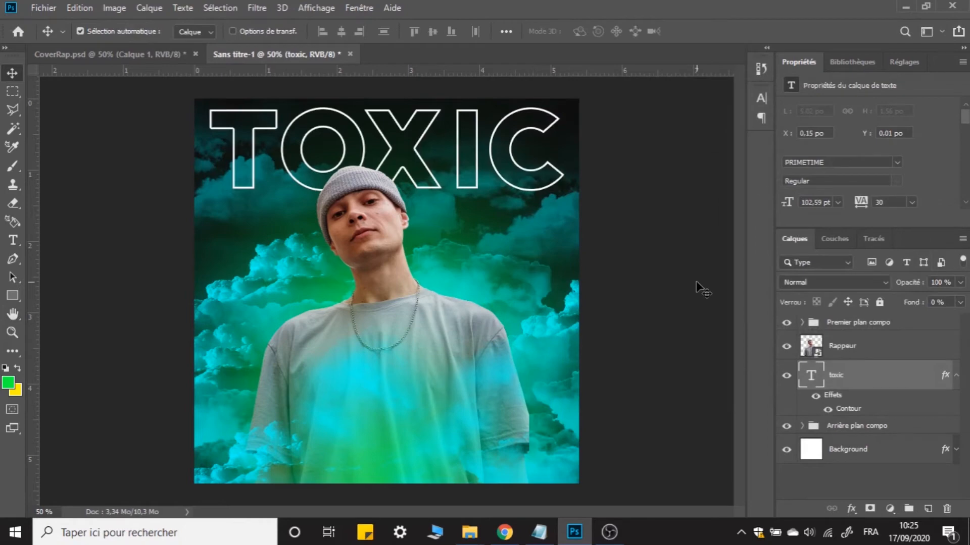
# Collapse the toxic layer's effects, convert the layer to a smart object, and open its layer style settings
pyautogui.click(956, 376)
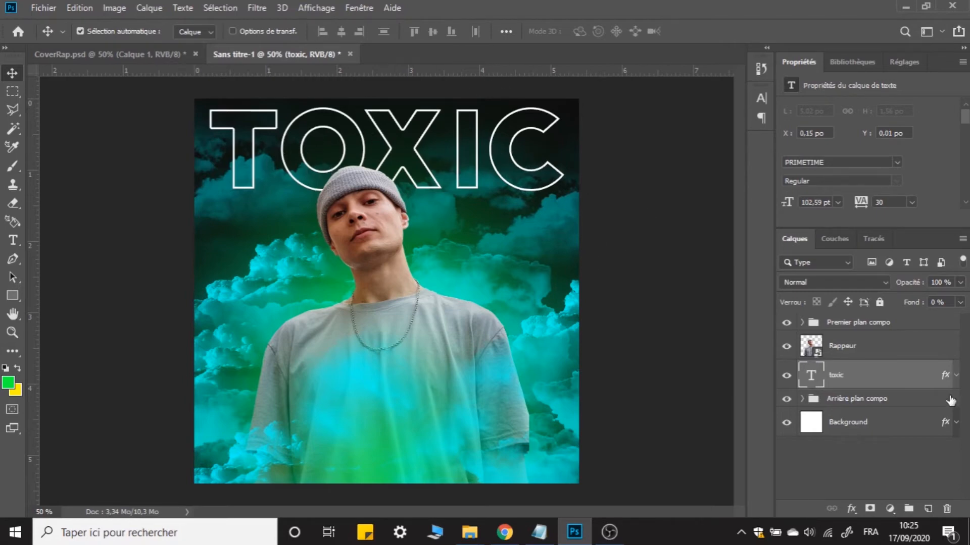
pyautogui.rightClick(878, 376)
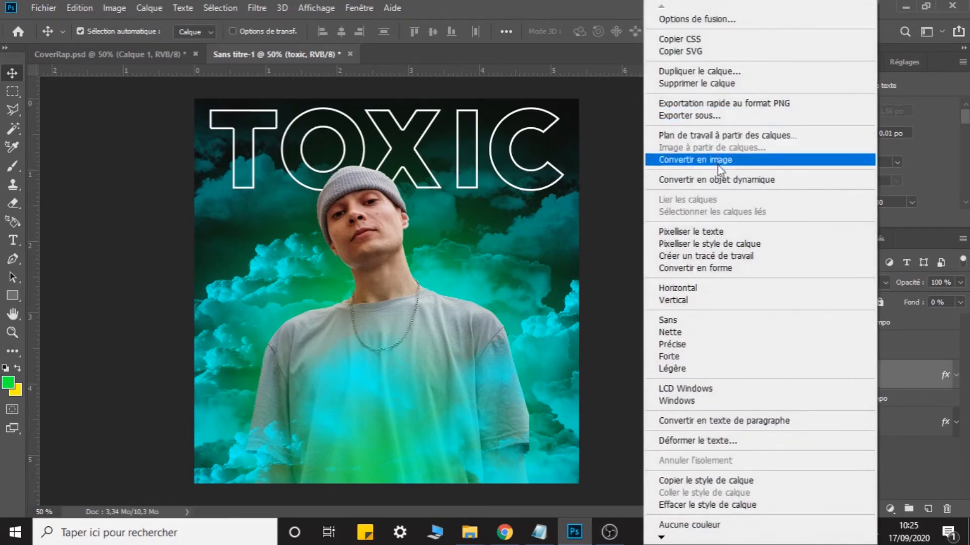
pyautogui.click(717, 179)
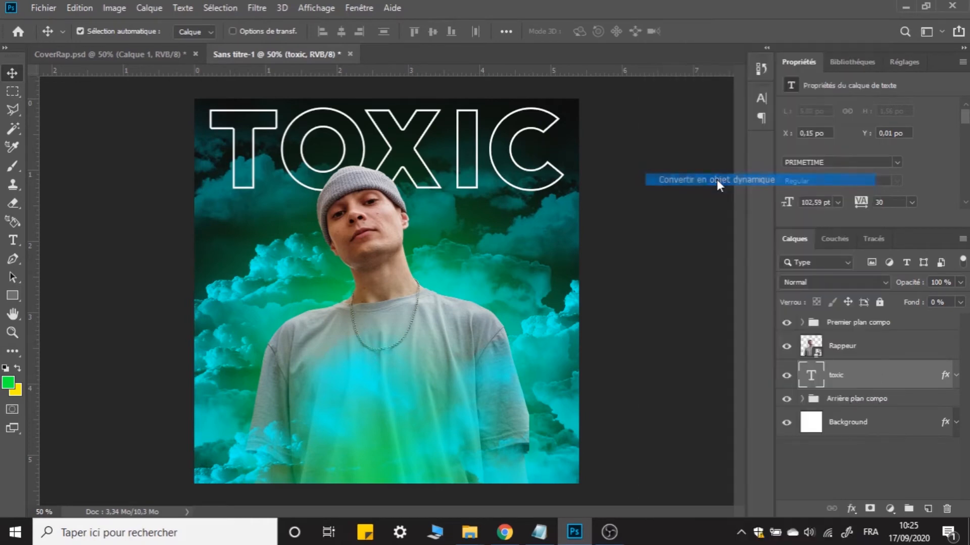
pyautogui.doubleClick(890, 380)
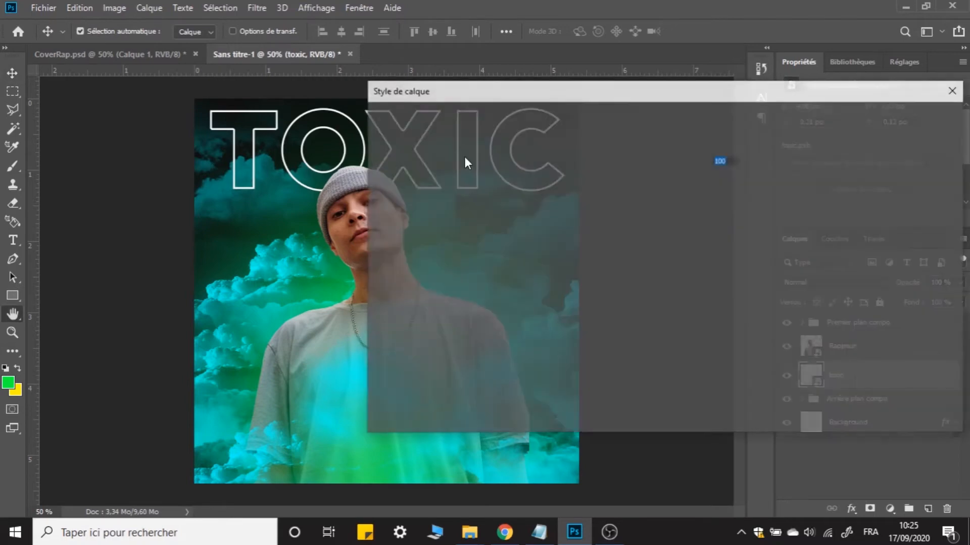
# Enable an outer glow on the toxic layer and set its colour to the green foreground colour, 00ff3c
pyautogui.moveTo(466, 96); pyautogui.dragTo(597, 104)
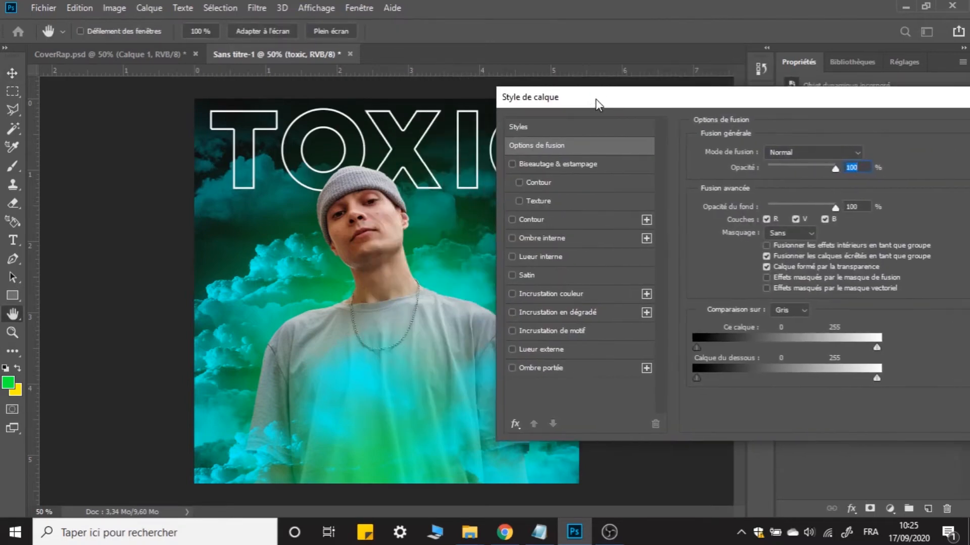
pyautogui.click(535, 350)
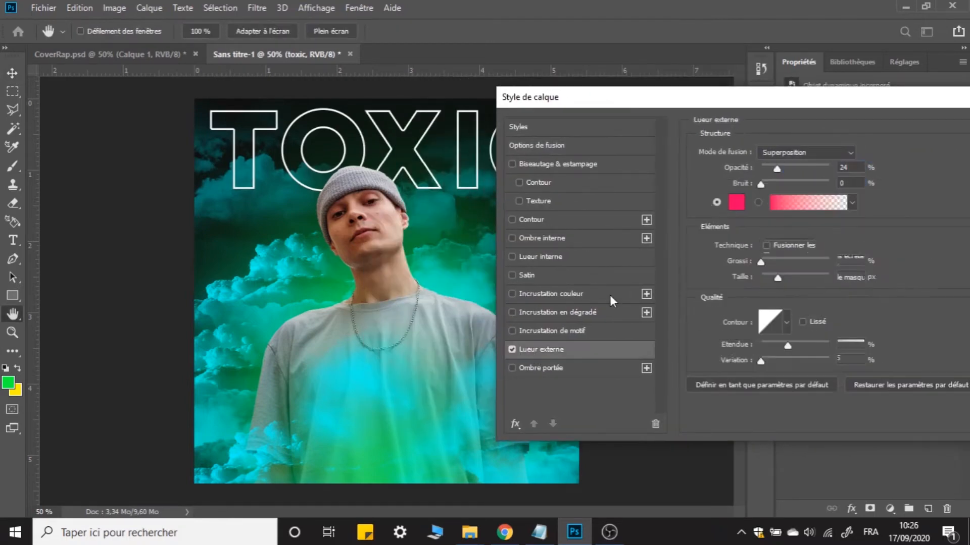
pyautogui.click(737, 203)
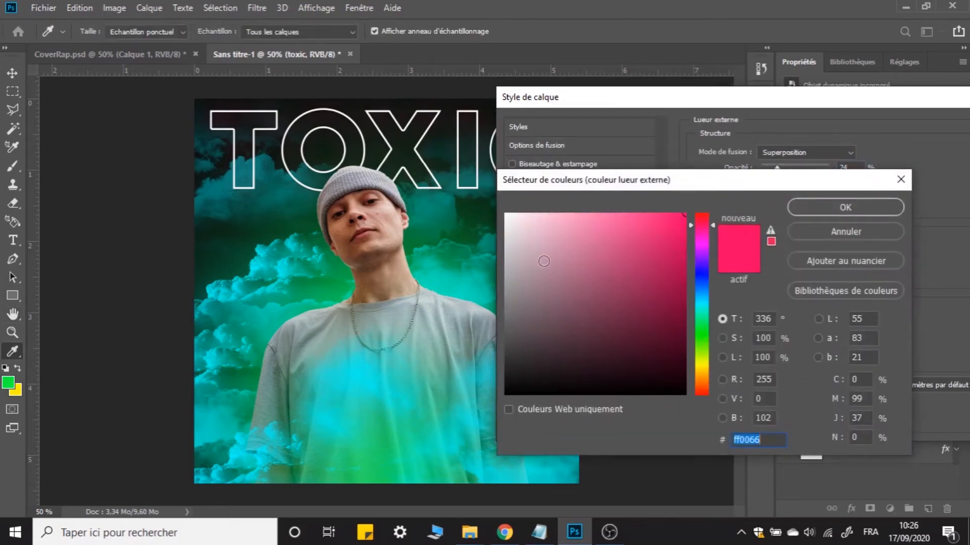
pyautogui.click(11, 379)
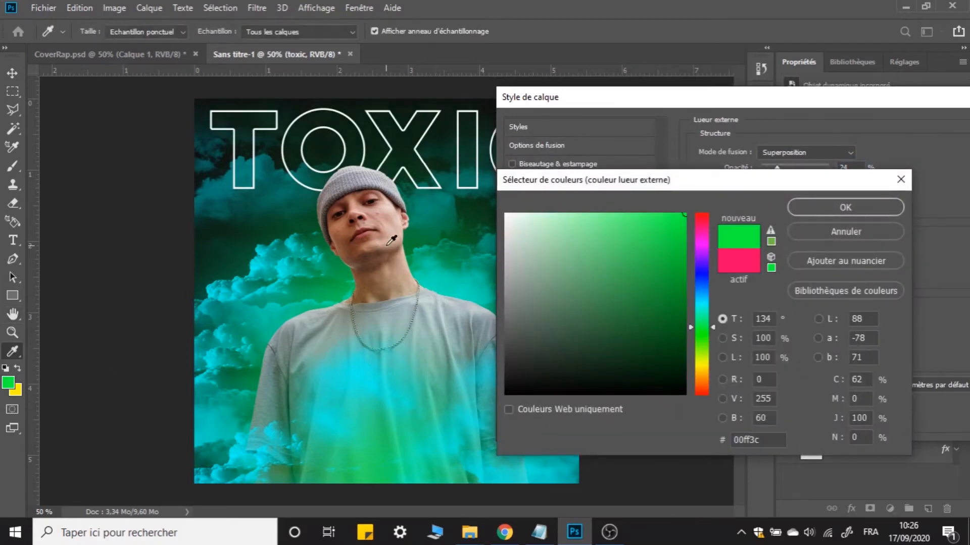
pyautogui.click(865, 209)
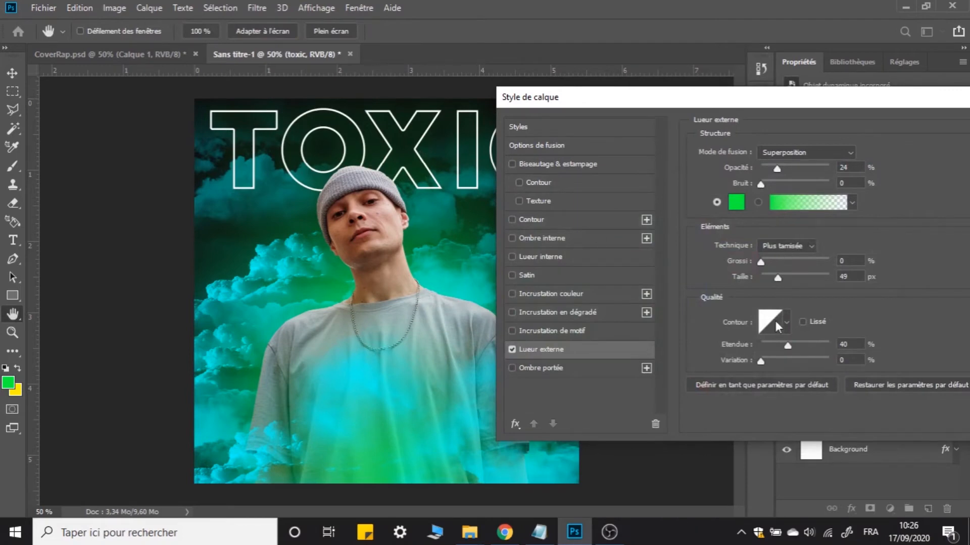
# Set the outer glow's size to 16 px and its opacity to about 38%, and apply the layer style
pyautogui.click(766, 277)
pyautogui.click(793, 169)
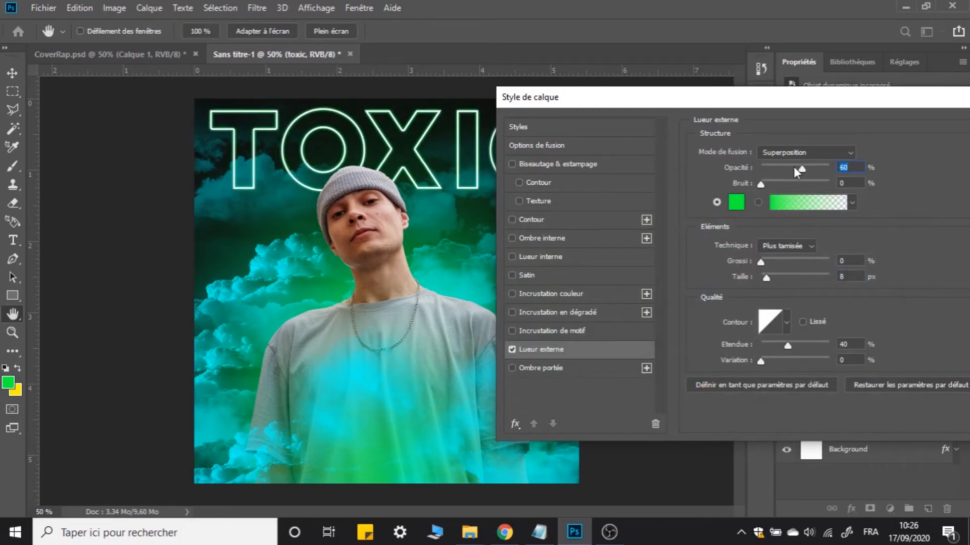
pyautogui.click(773, 277)
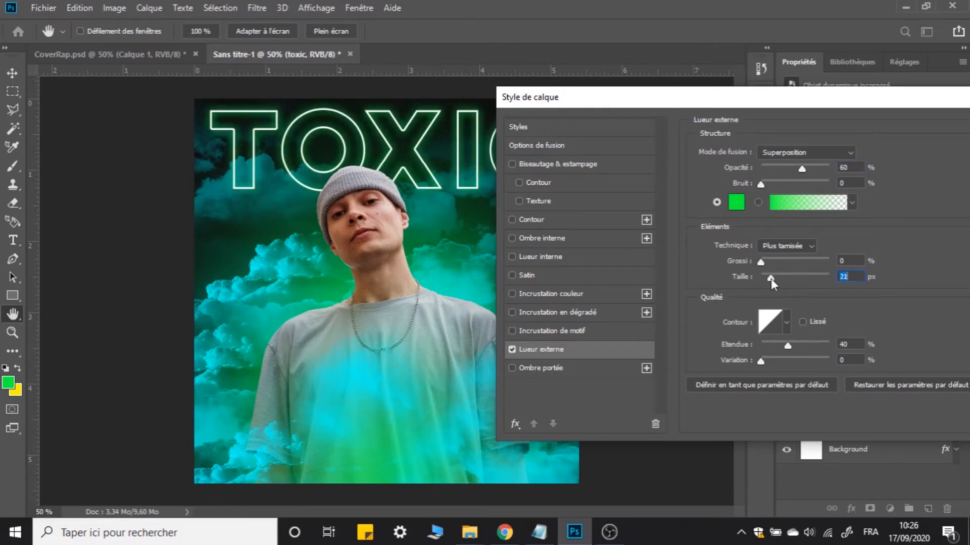
pyautogui.click(768, 277)
pyautogui.moveTo(789, 171); pyautogui.dragTo(781, 167)
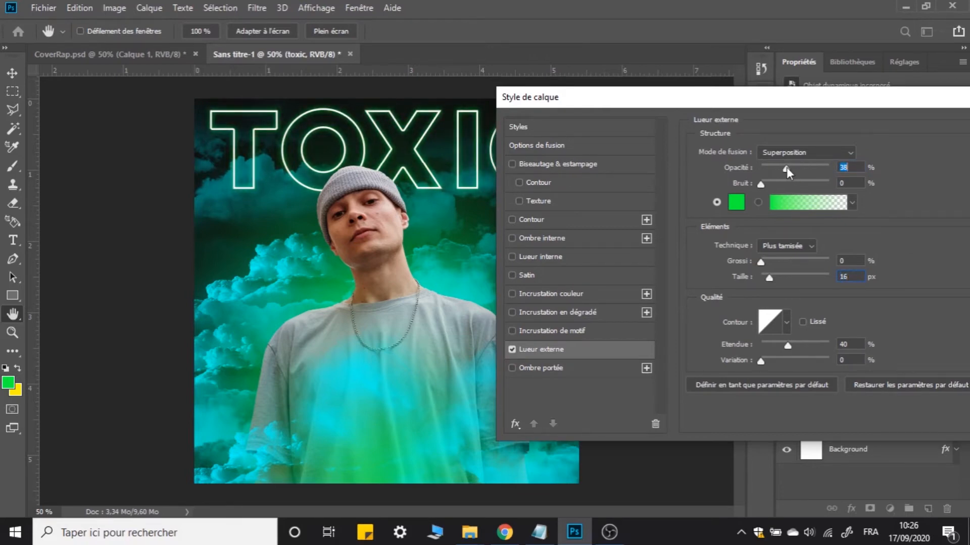
pyautogui.moveTo(896, 107); pyautogui.dragTo(783, 112)
pyautogui.click(893, 132)
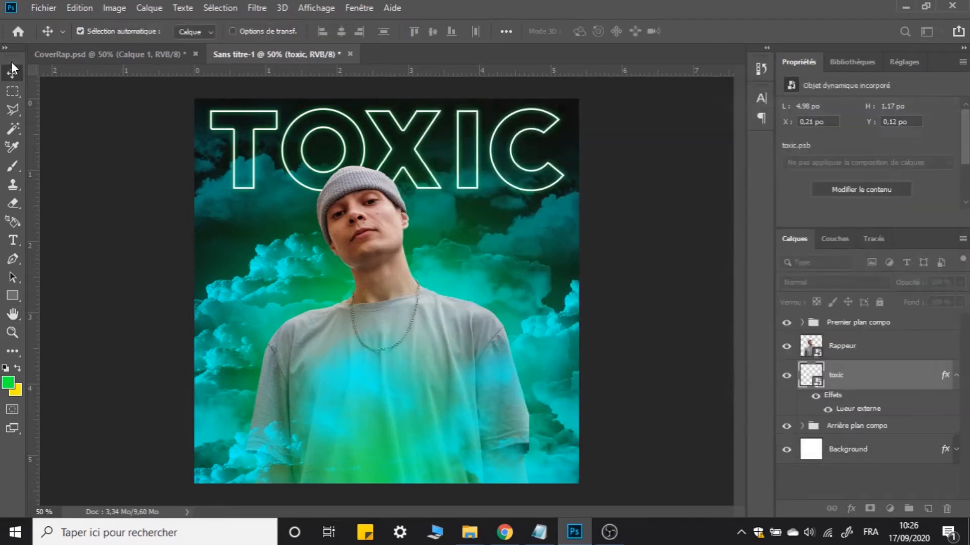
# Compare the glowing TOXIC title and the clouds behind it with the reference cover in CoverRap.psd
pyautogui.click(94, 54)
pyautogui.click(219, 54)
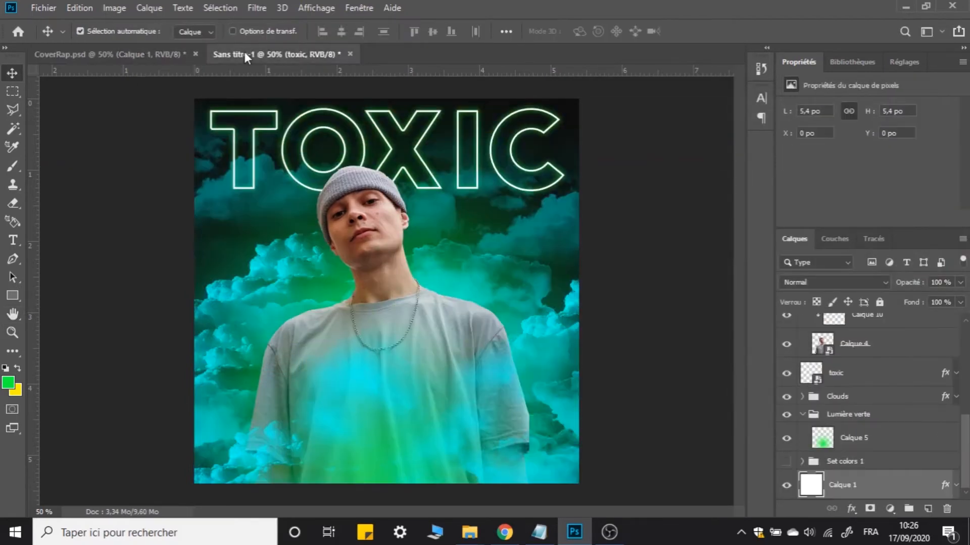
pyautogui.click(74, 56)
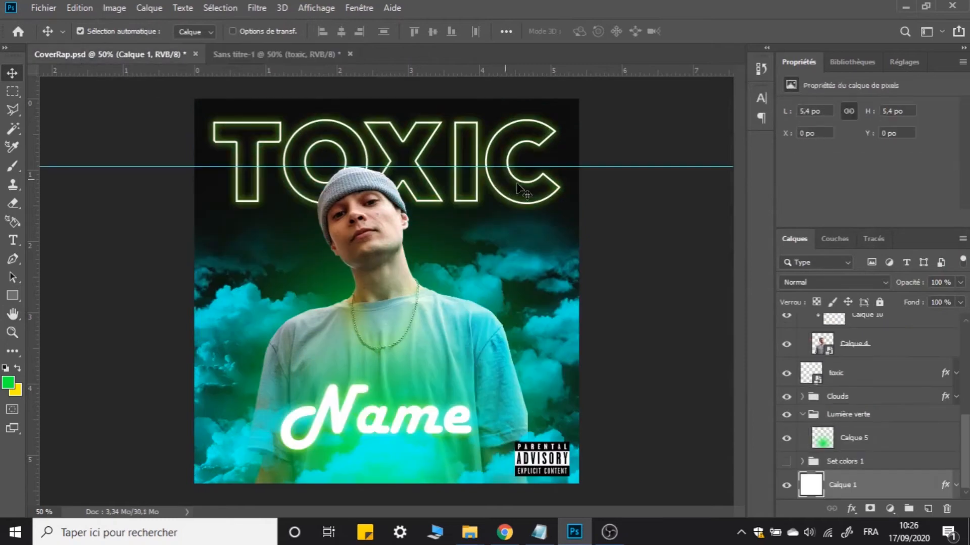
pyautogui.click(260, 52)
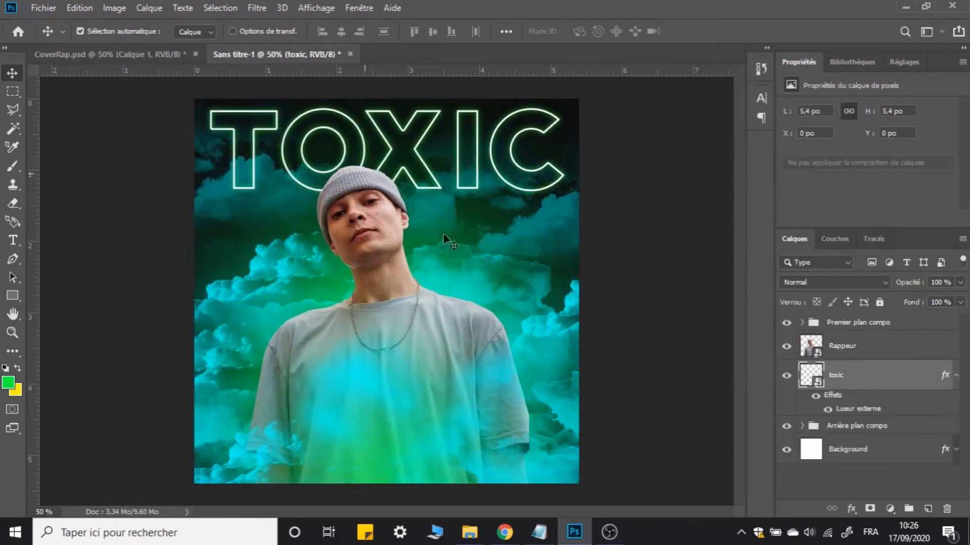
# Select the Nuages arrière plan layer, toggle its visibility off and on, and check its clouds against CoverRap.psd
pyautogui.click(226, 211)
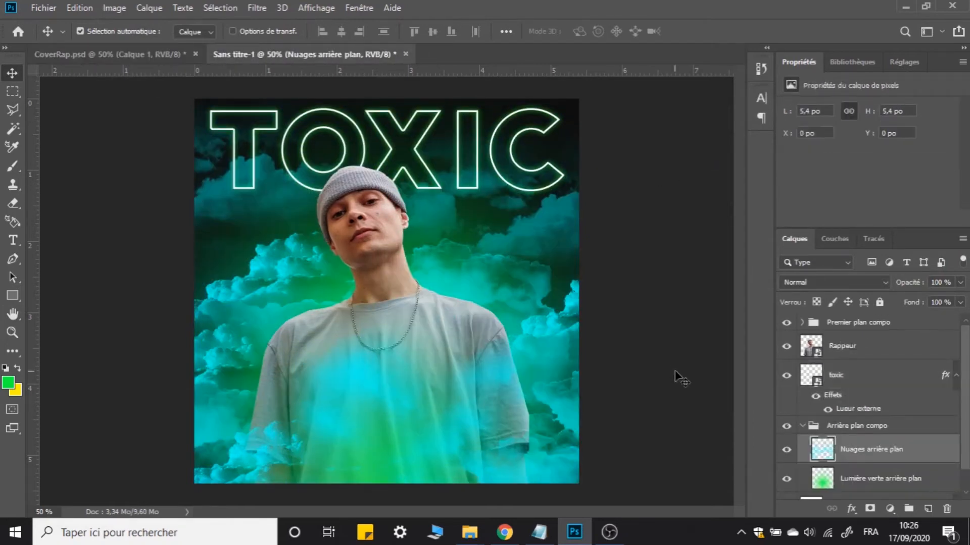
pyautogui.click(786, 449)
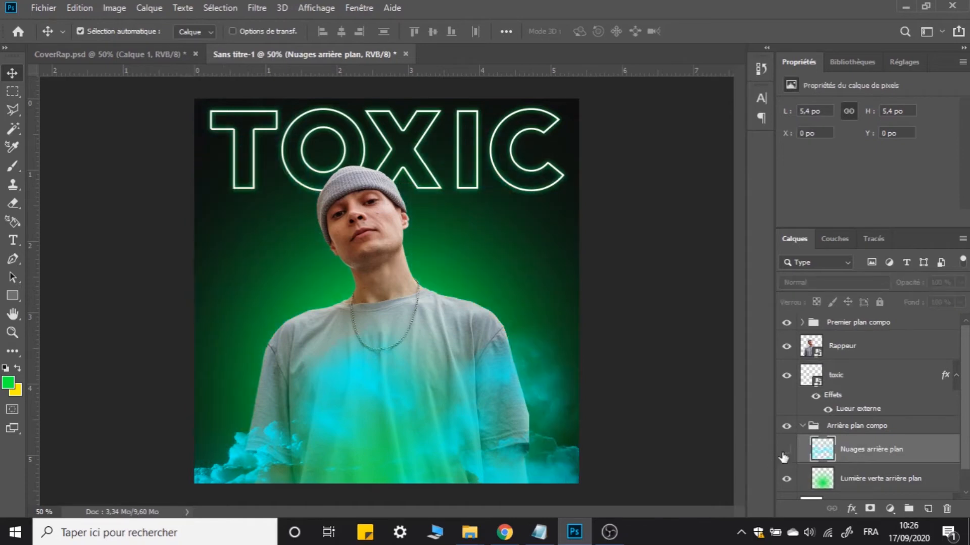
pyautogui.click(784, 452)
pyautogui.click(84, 55)
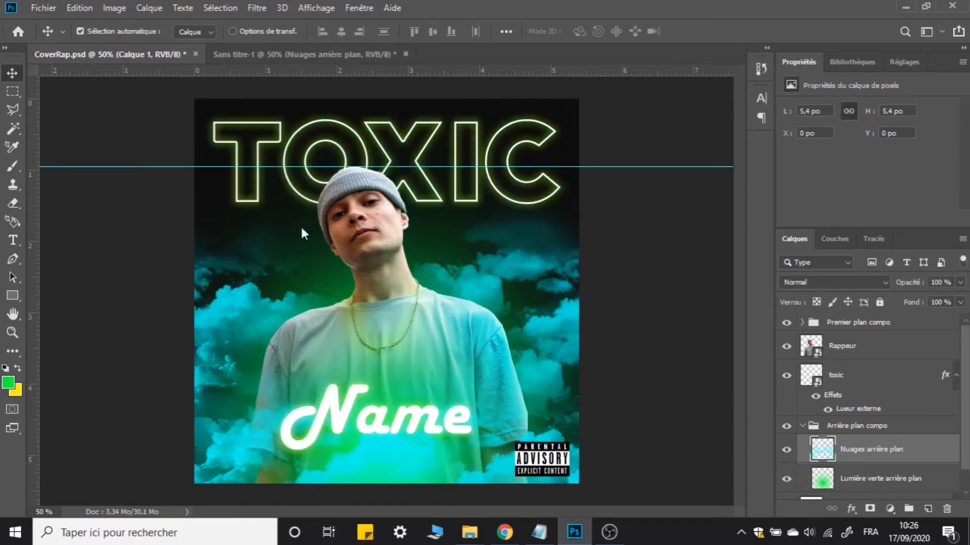
pyautogui.click(265, 53)
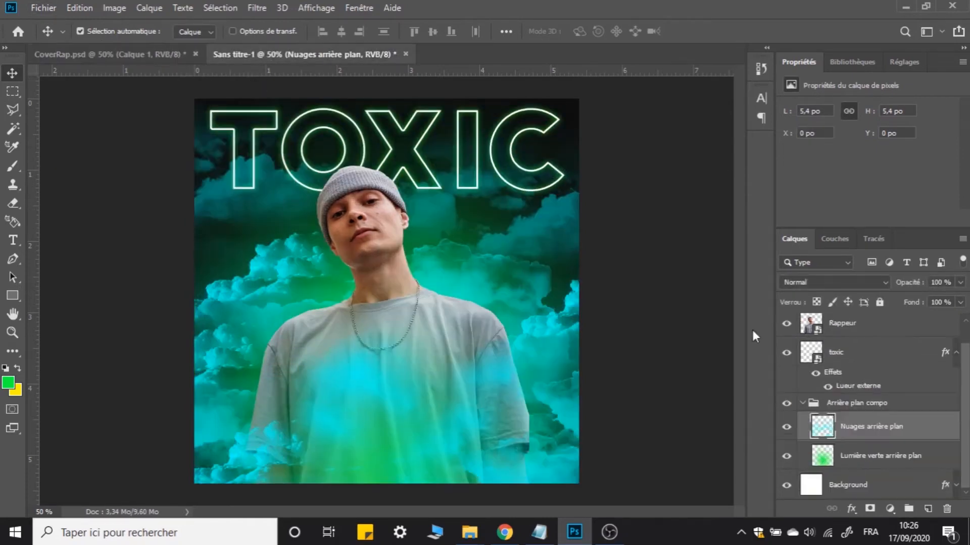
# Add a layer mask to Nuages arrière plan and paint a black diagonal stroke on it with the 1000 px soft brush
pyautogui.click(870, 508)
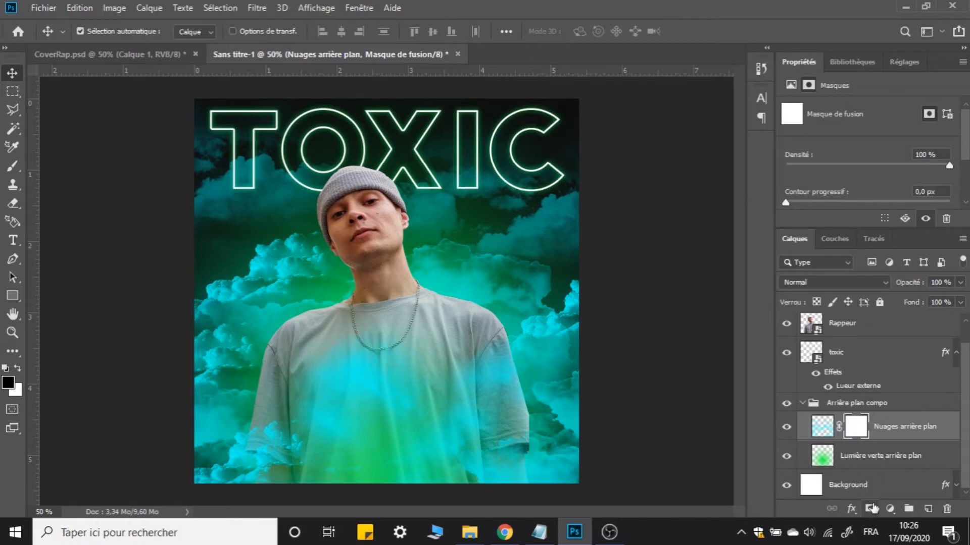
pyautogui.click(15, 168)
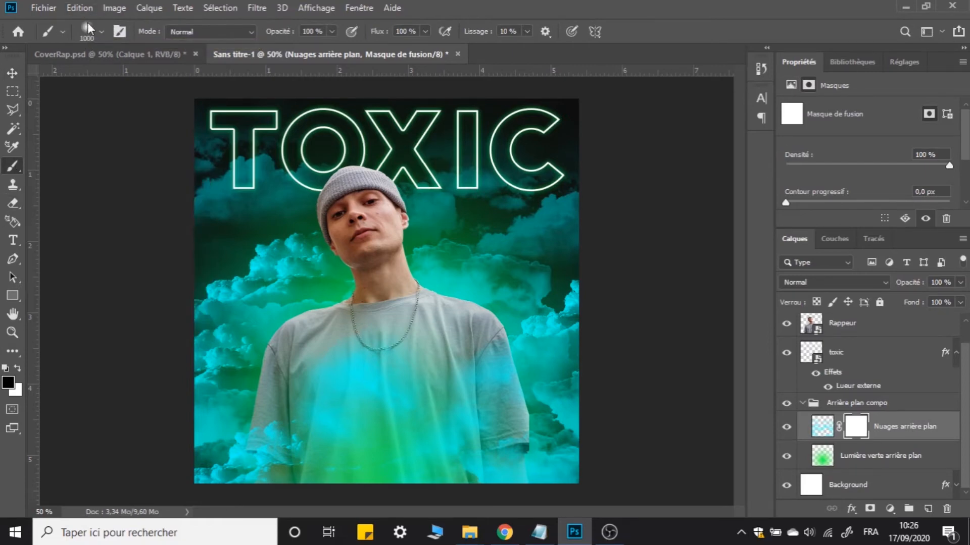
pyautogui.hotkey('ctrl', '-')
pyautogui.hotkey('ctrl', '-')
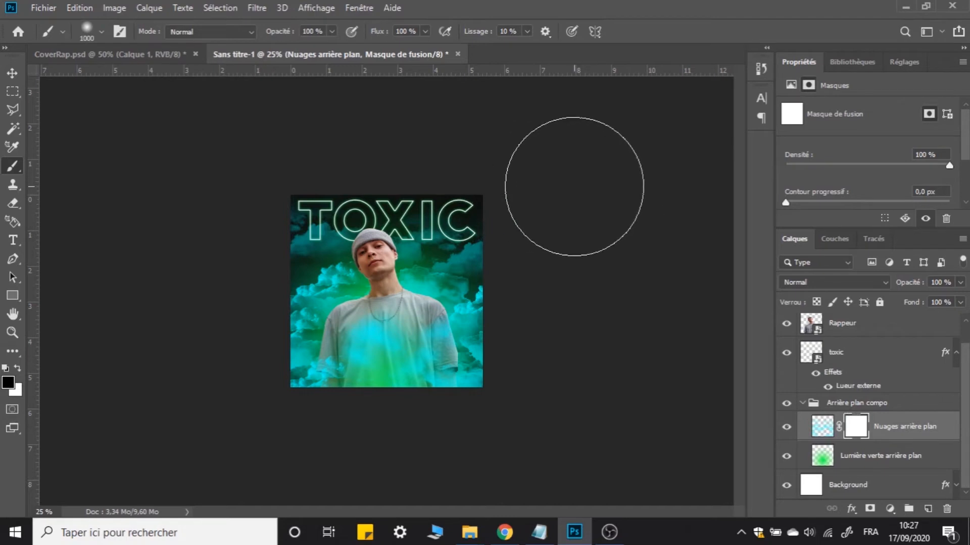
pyautogui.moveTo(389, 275); pyautogui.dragTo(281, 411)
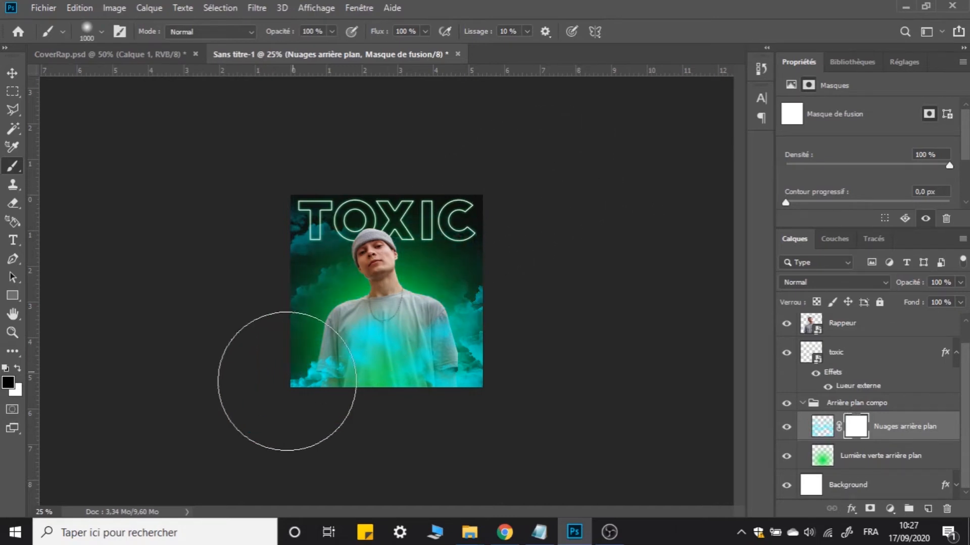
# Paint white over the masked diagonal to restore the clouds, and delete the layer mask from Nuages arrière plan
pyautogui.click(17, 368)
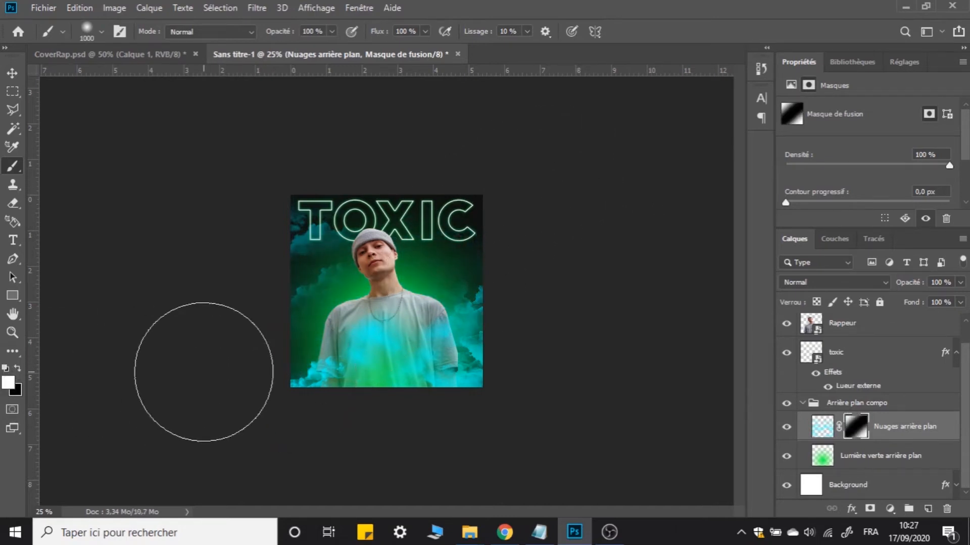
pyautogui.moveTo(203, 372); pyautogui.dragTo(539, 190)
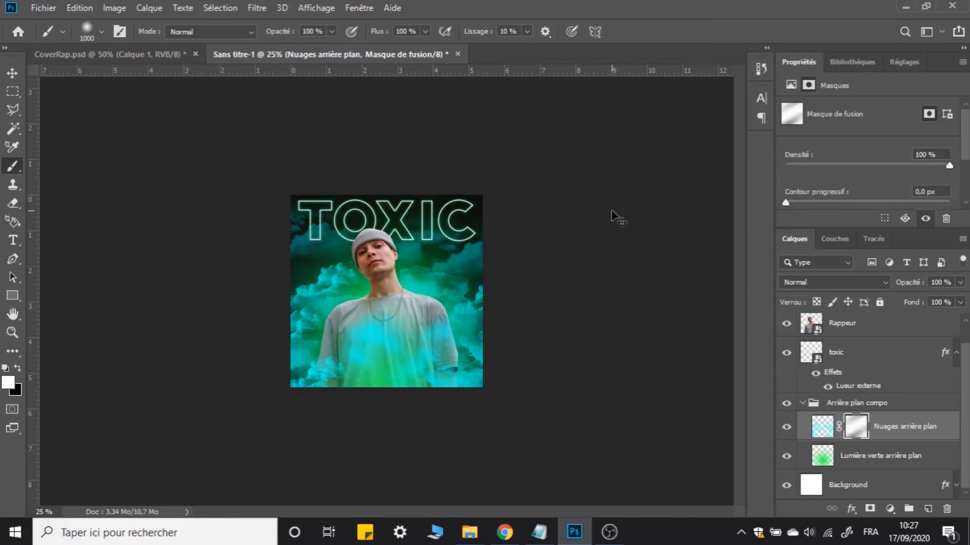
pyautogui.rightClick(857, 430)
pyautogui.click(833, 343)
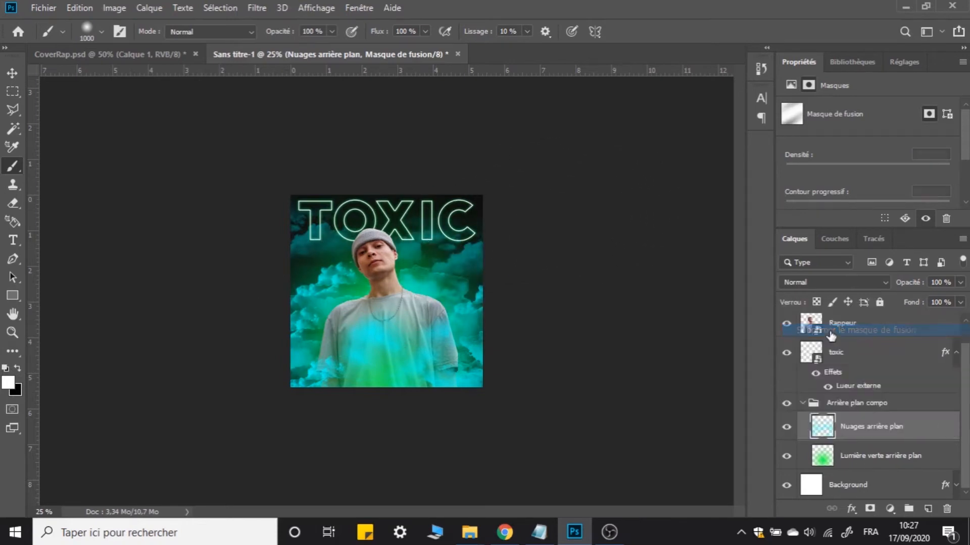
# Add a new layer mask to Nuages arrière plan and paint black across the cover's upper edge to hide the clouds behind the title
pyautogui.click(869, 509)
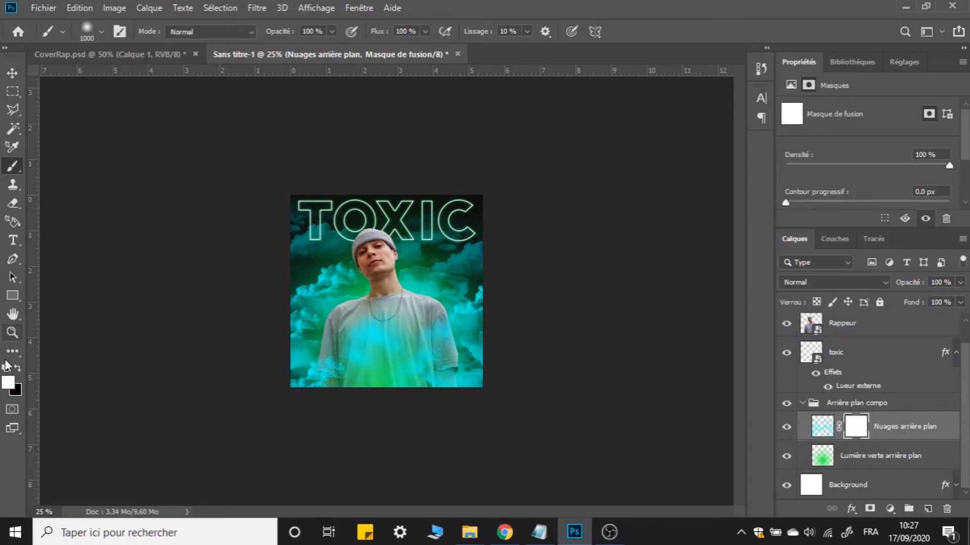
pyautogui.click(18, 369)
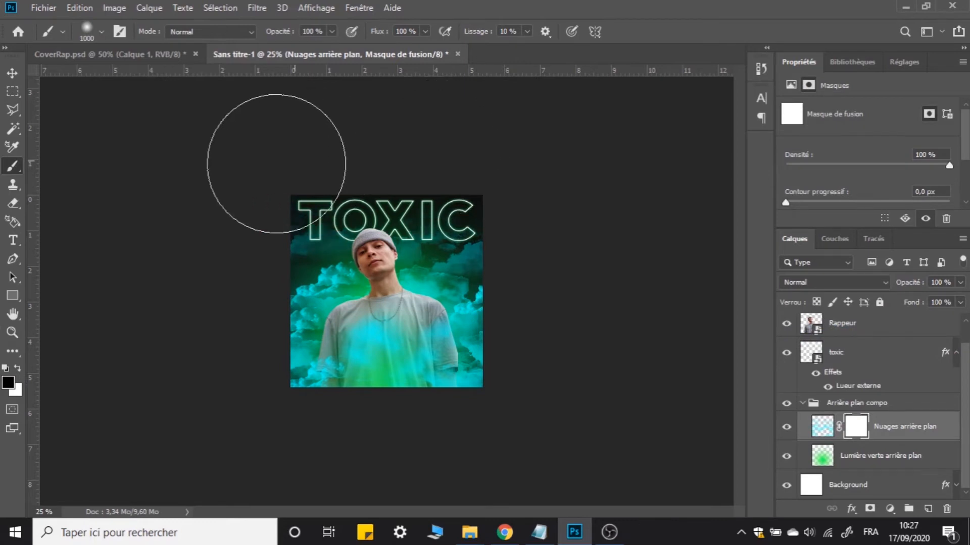
pyautogui.moveTo(276, 163); pyautogui.dragTo(533, 152)
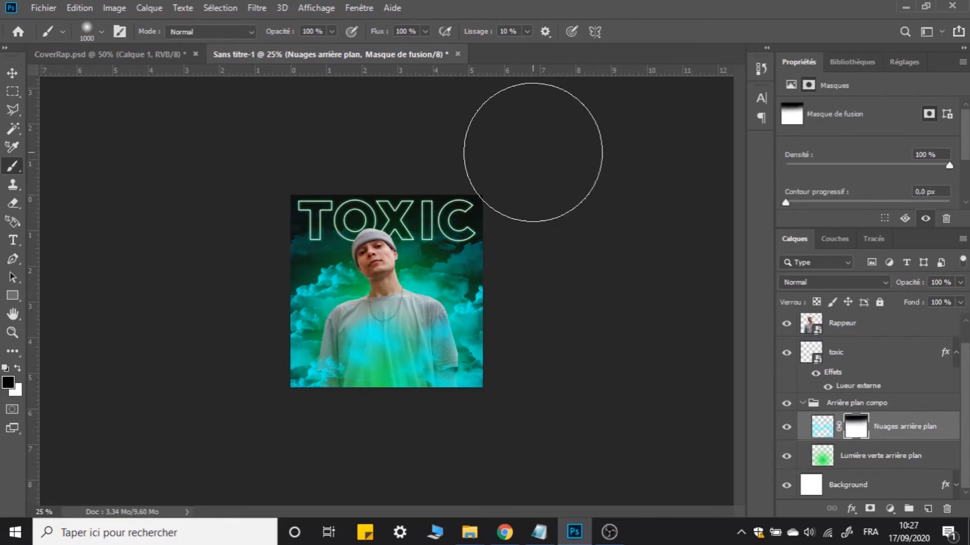
# Set the brush size to 500 px
pyautogui.click(102, 31)
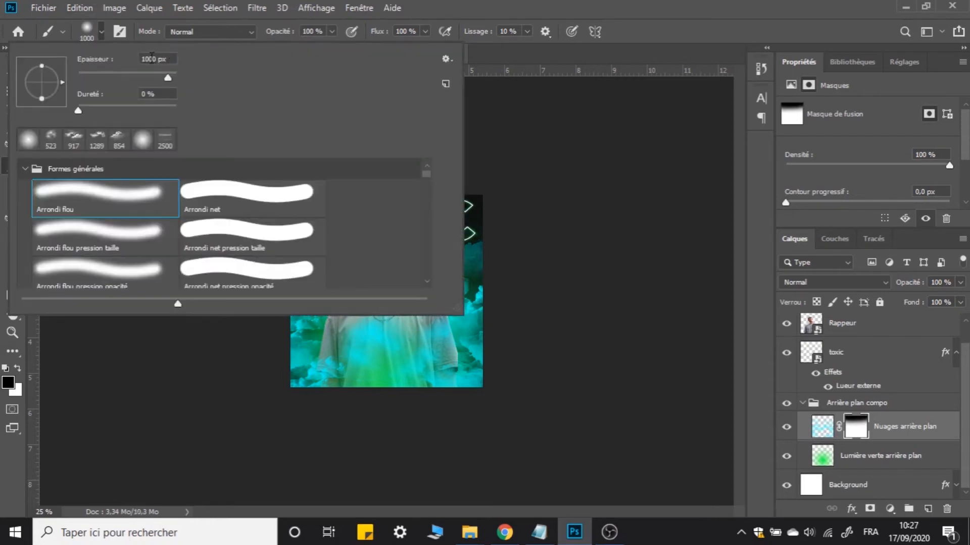
pyautogui.write('500')
pyautogui.press('Return')
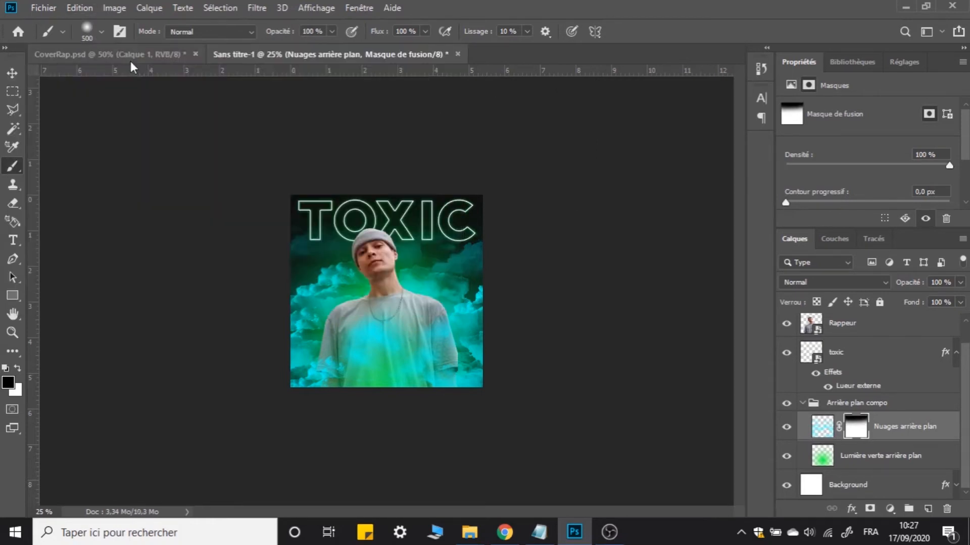
# Disable and re-enable the Nuages arrière plan layer mask to compare the clouds with and without it
pyautogui.hotkey('ctrl', '+')
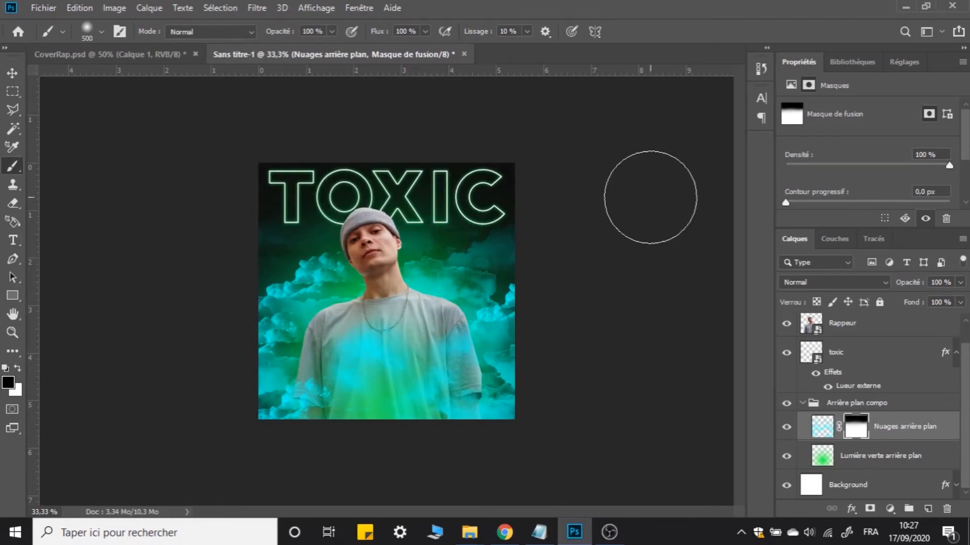
pyautogui.hotkey('ctrl', '+')
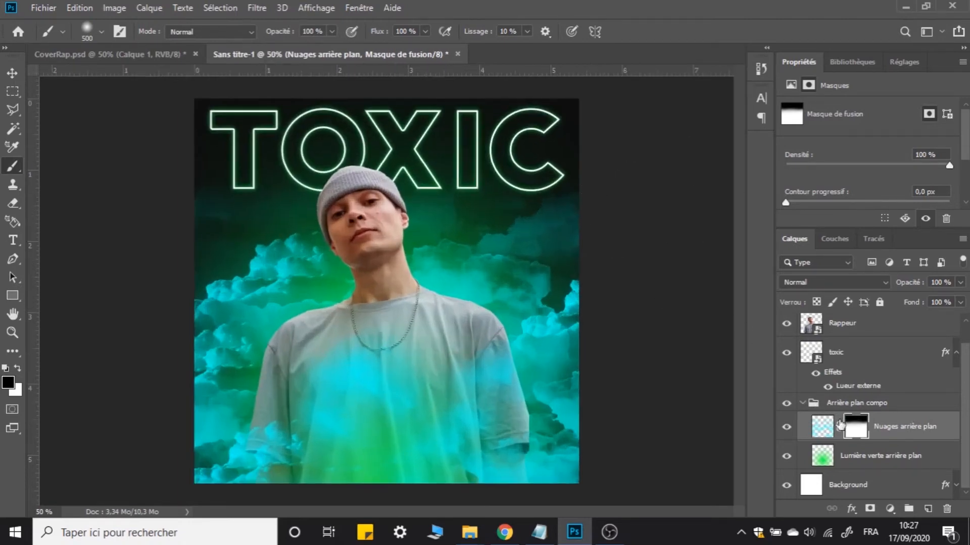
pyautogui.rightClick(855, 430)
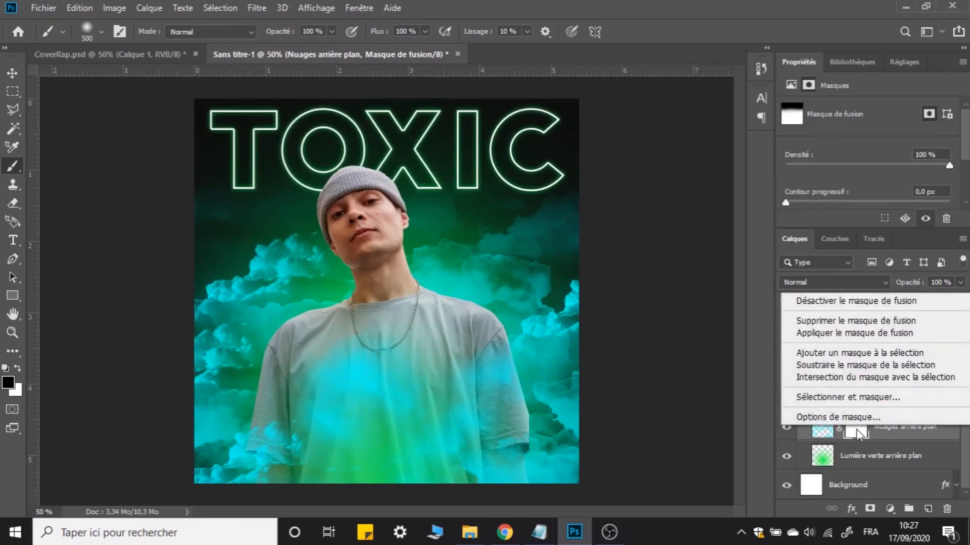
pyautogui.click(818, 303)
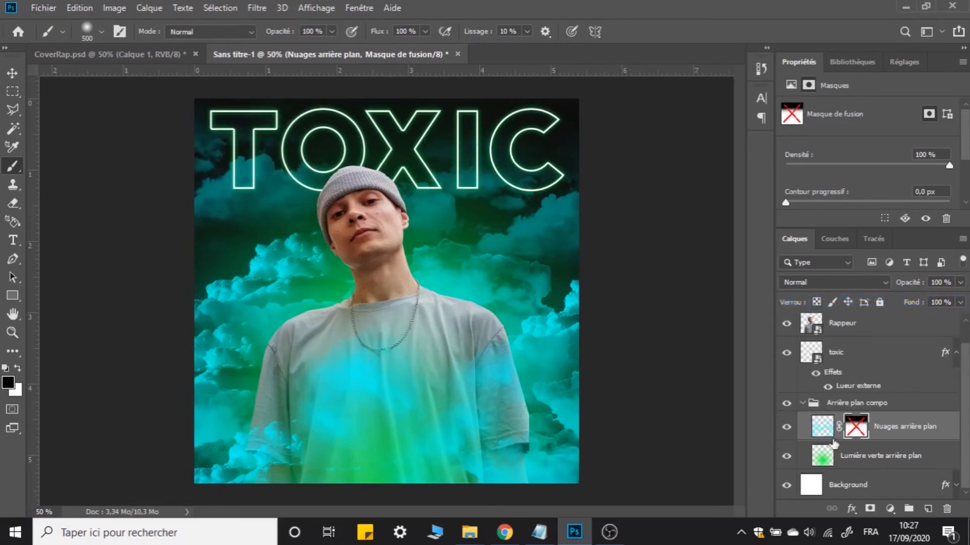
pyautogui.keyDown('shift'); pyautogui.click(862, 435); pyautogui.keyUp('shift')
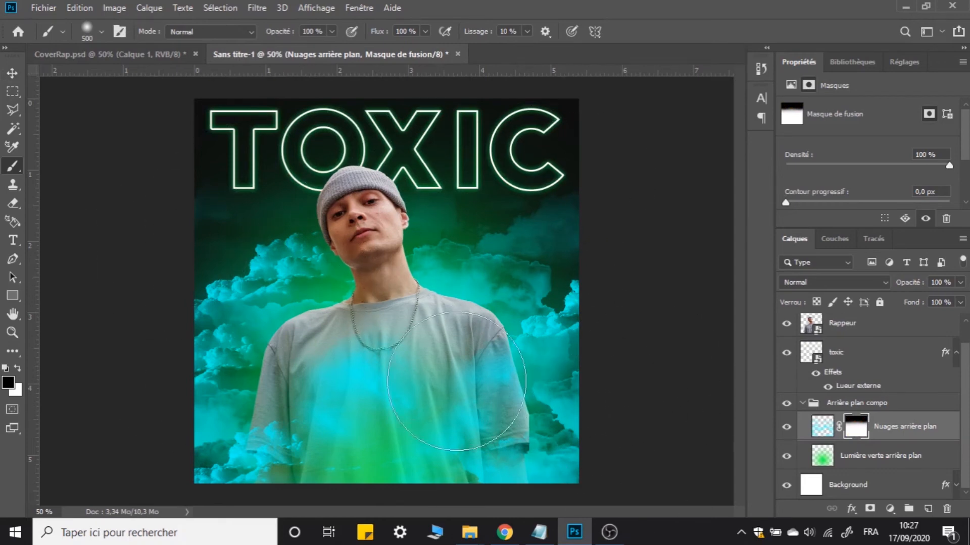
# Switch to the Move tool and select the toxic layer
pyautogui.click(13, 72)
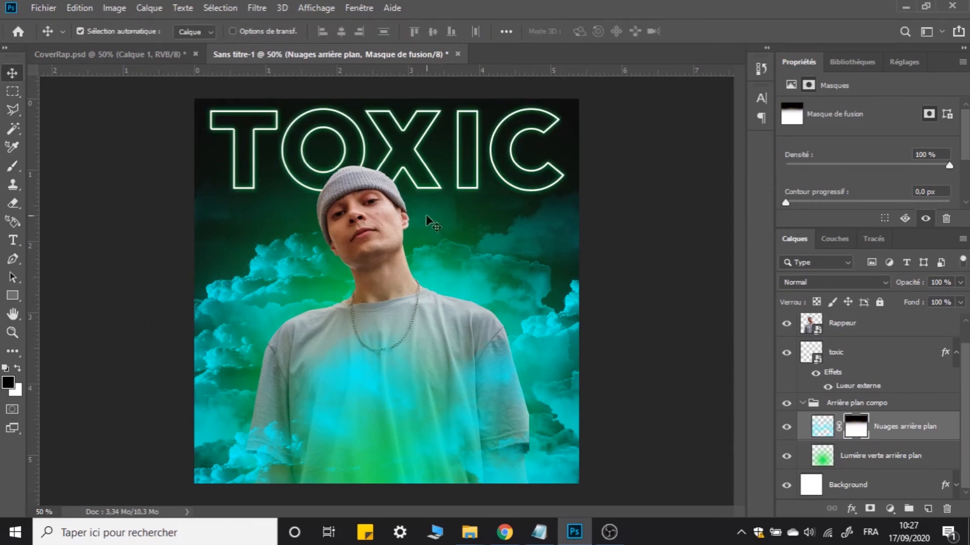
pyautogui.click(952, 362)
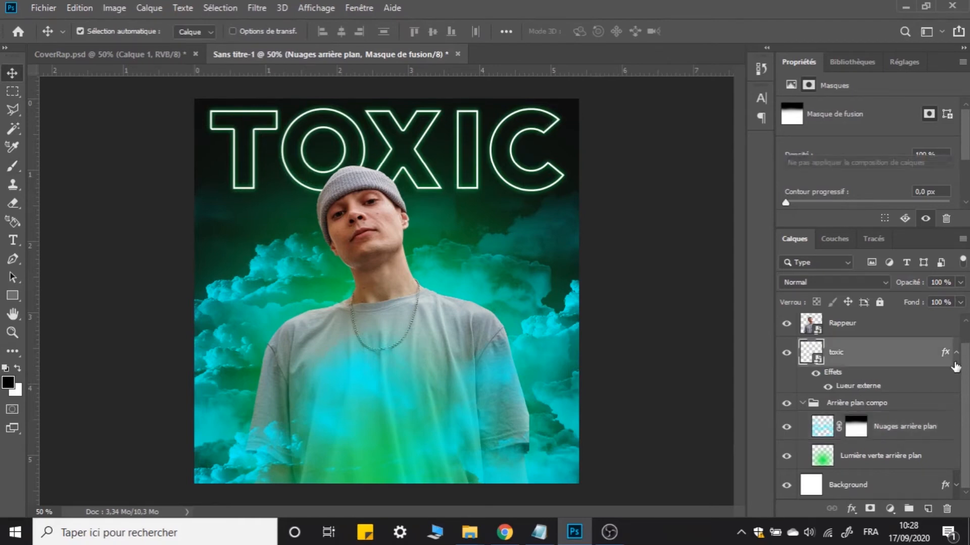
# Collapse the toxic effects and the Arrière plan compo group, and add a text layer on the shirt above the Premier plan compo group
pyautogui.click(956, 352)
pyautogui.click(802, 399)
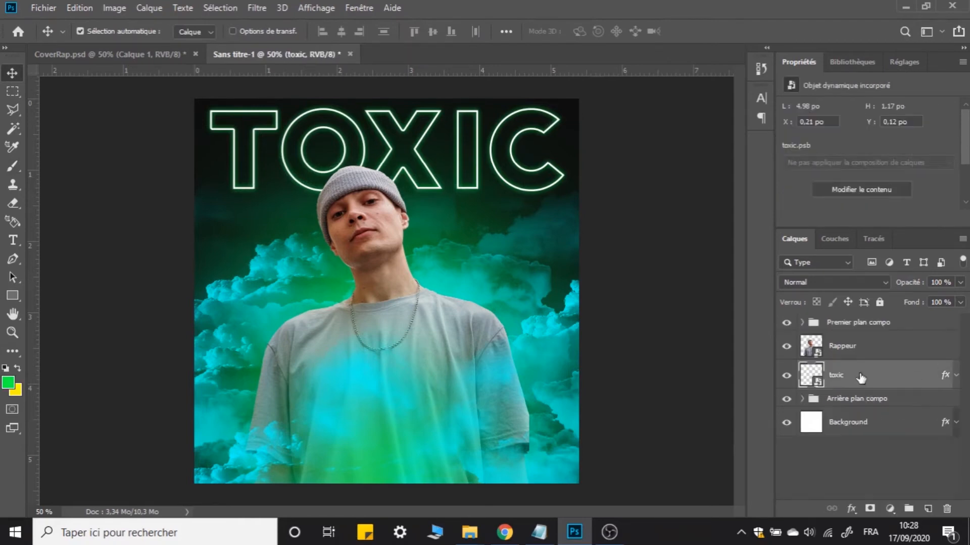
pyautogui.click(871, 327)
pyautogui.click(13, 239)
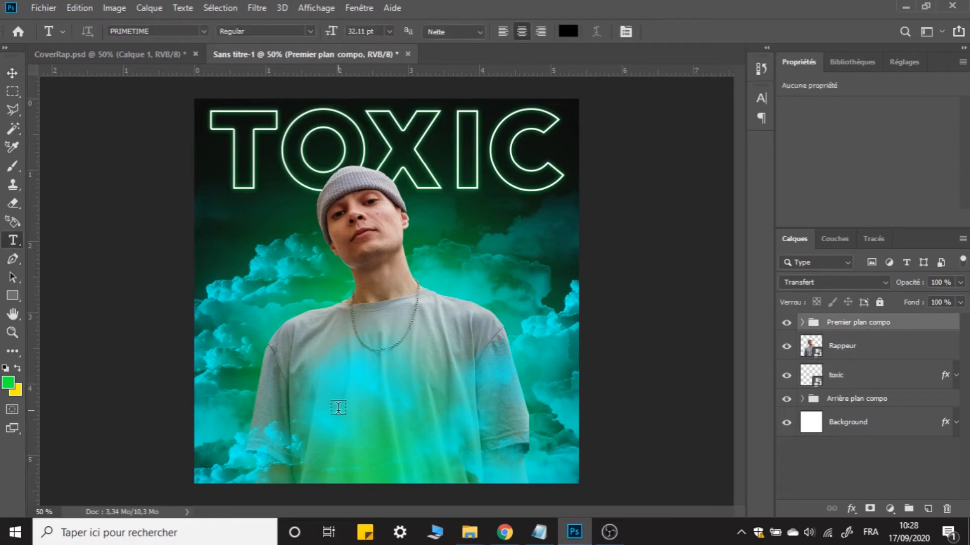
pyautogui.click(332, 391)
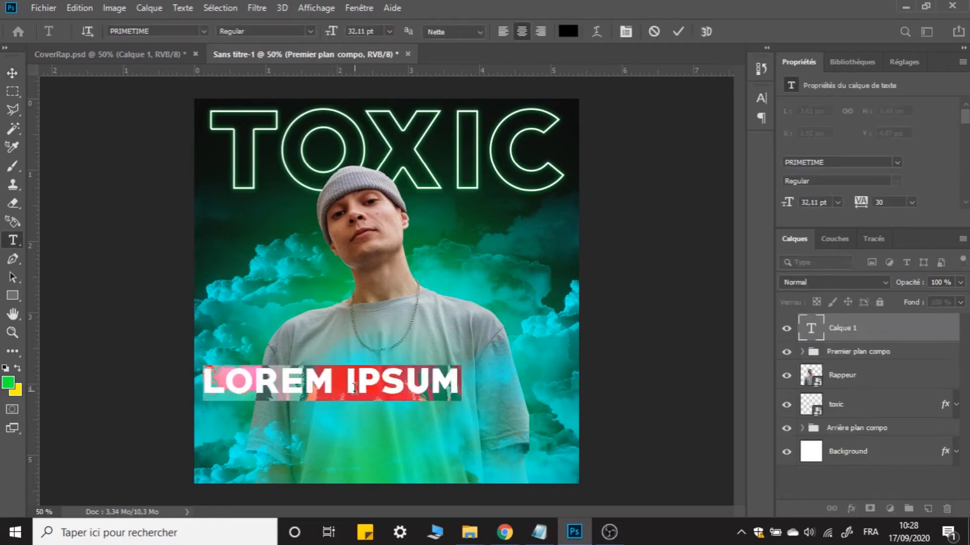
# Set the font of the placeholder text on the shirt to Harlow Solid Italic
pyautogui.tripleClick(353, 385)
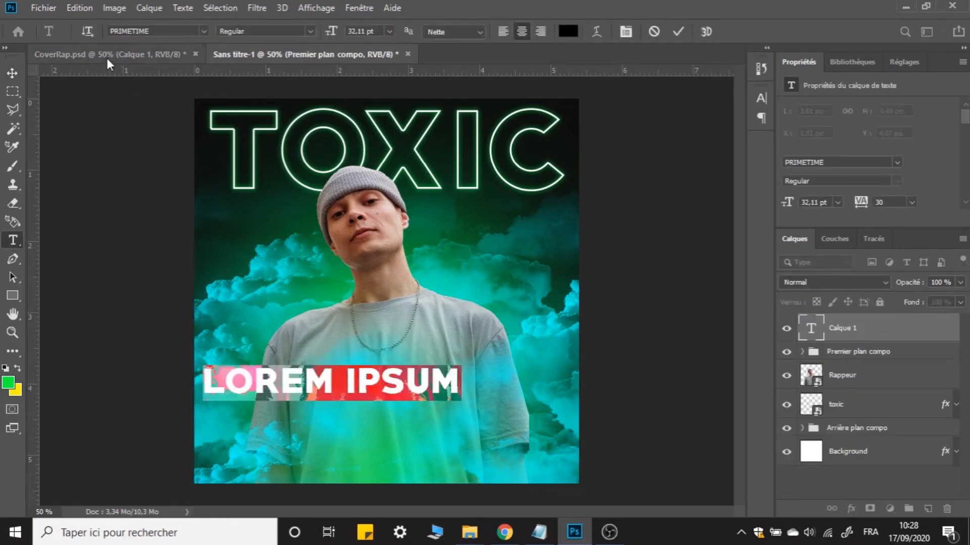
pyautogui.click(152, 33)
pyautogui.click(204, 31)
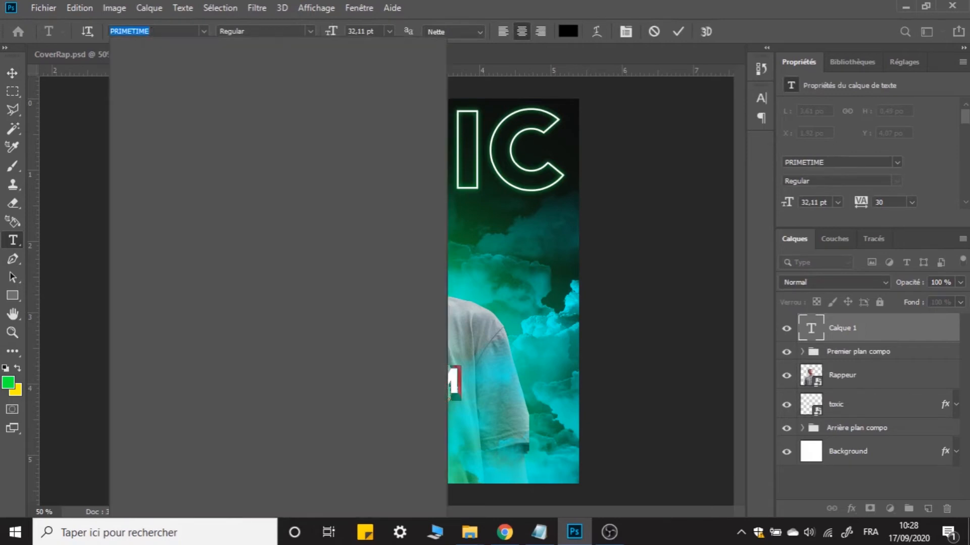
pyautogui.write('harlow')
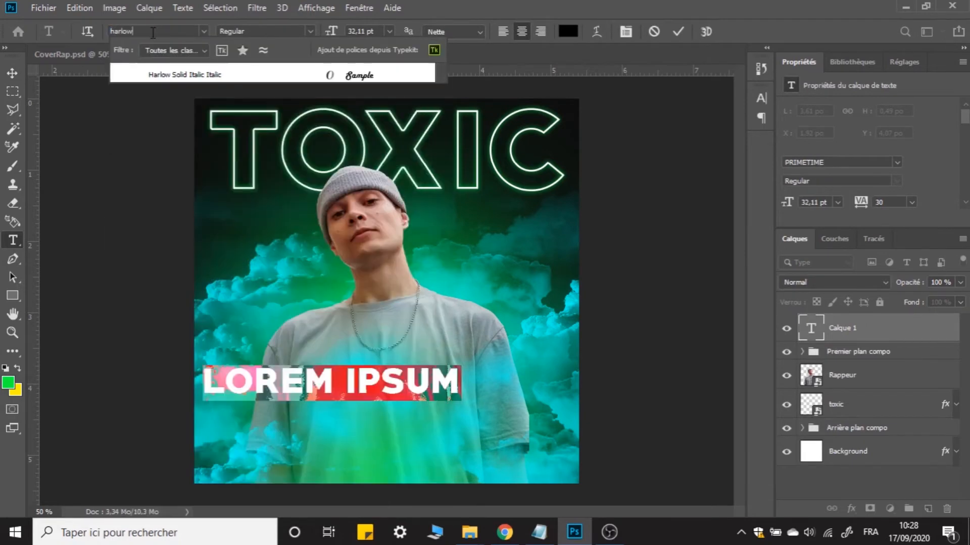
pyautogui.click(183, 76)
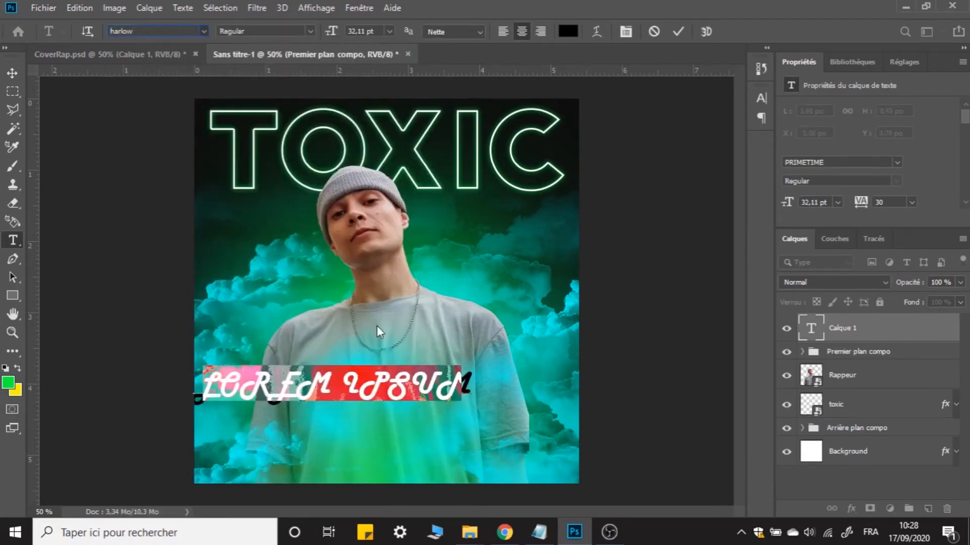
# Turn off All Caps for the Lorem Ipsum text and commit the text layer
pyautogui.hotkey('ctrl', 't')
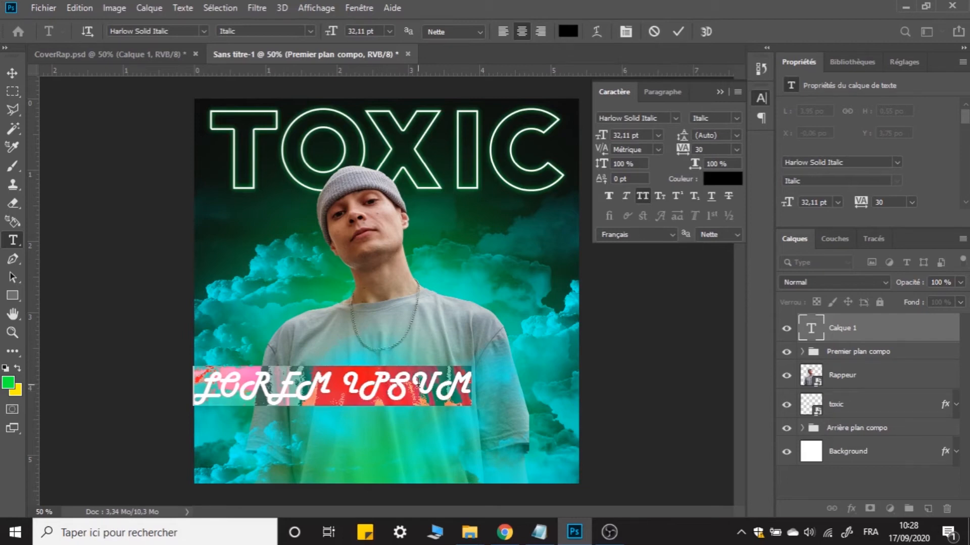
pyautogui.click(643, 197)
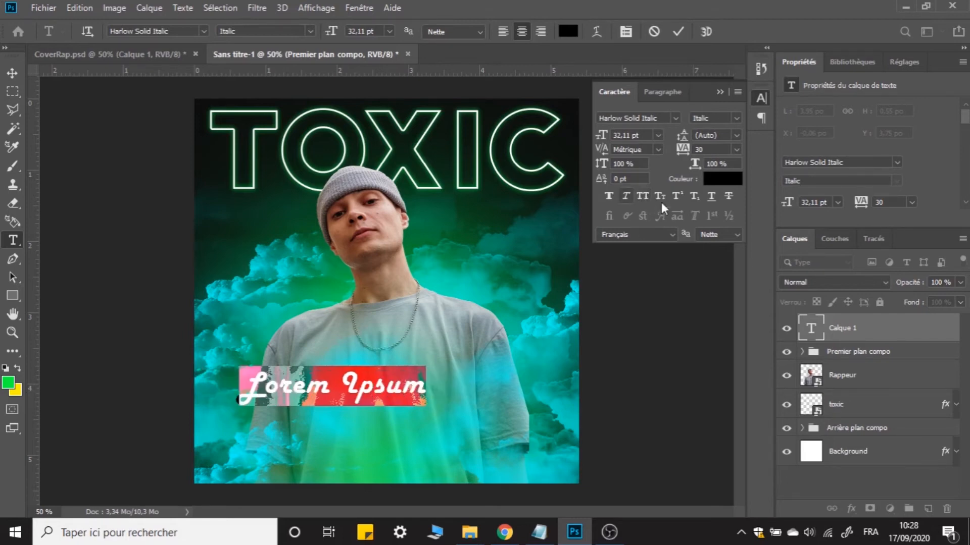
pyautogui.click(638, 195)
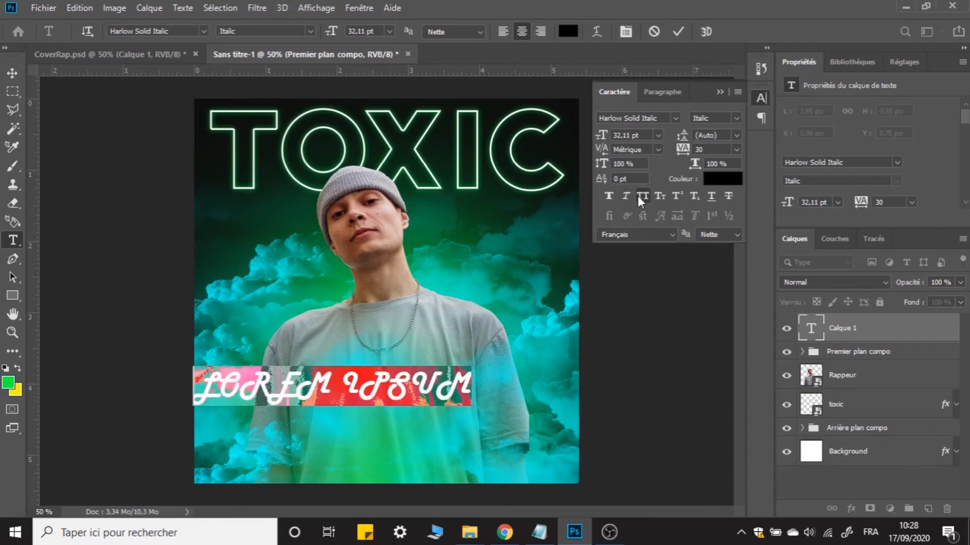
pyautogui.click(720, 93)
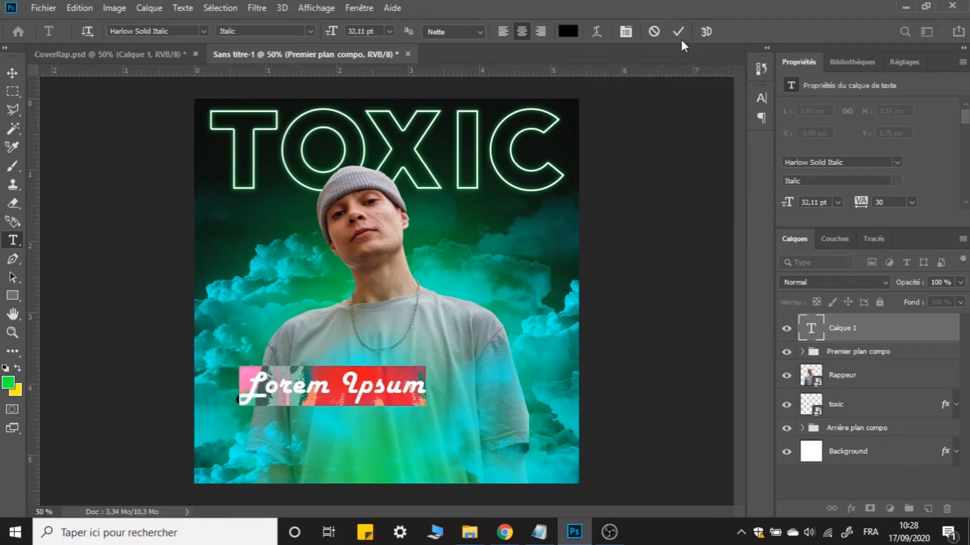
pyautogui.click(678, 31)
# Replace the placeholder text with "Name" and move it closer to the middle of the shirt
pyautogui.tripleClick(377, 382)
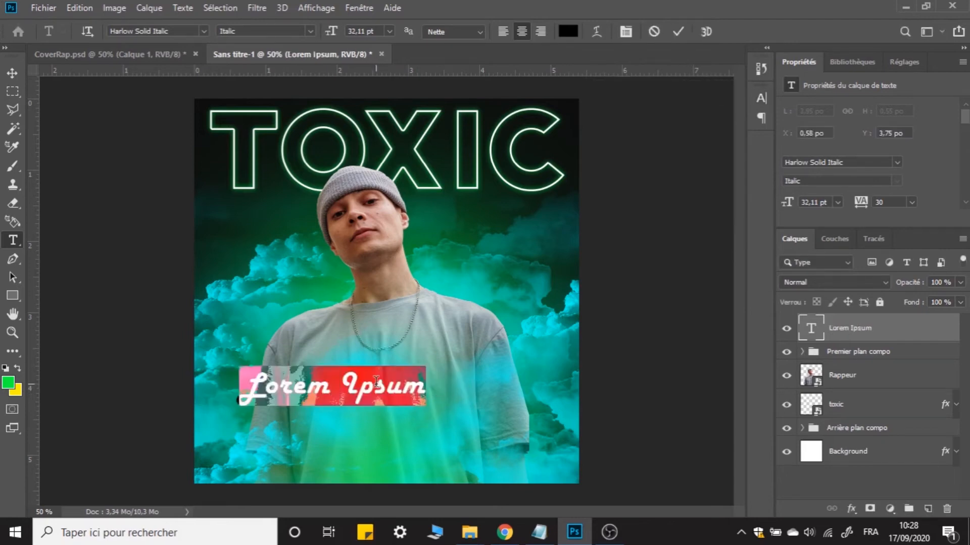
pyautogui.write('Name')
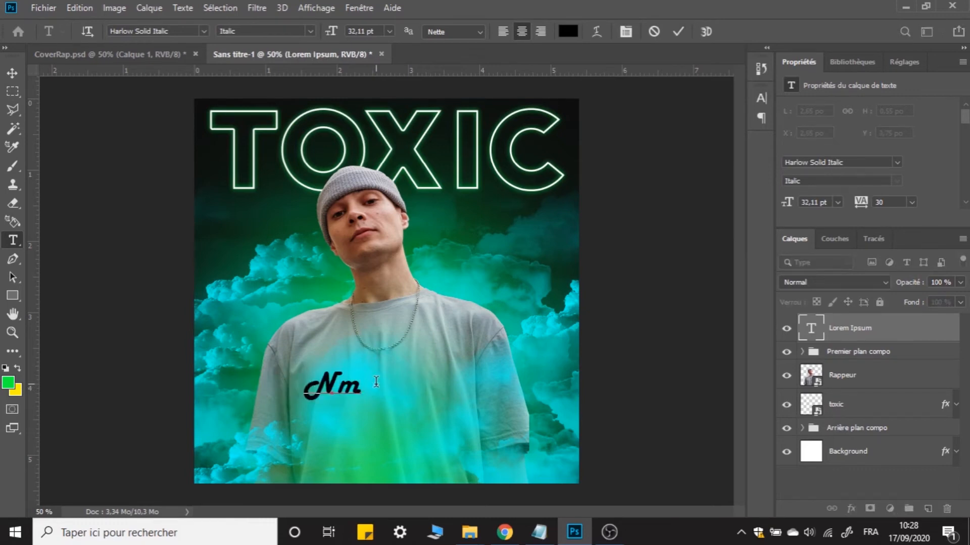
pyautogui.click(678, 31)
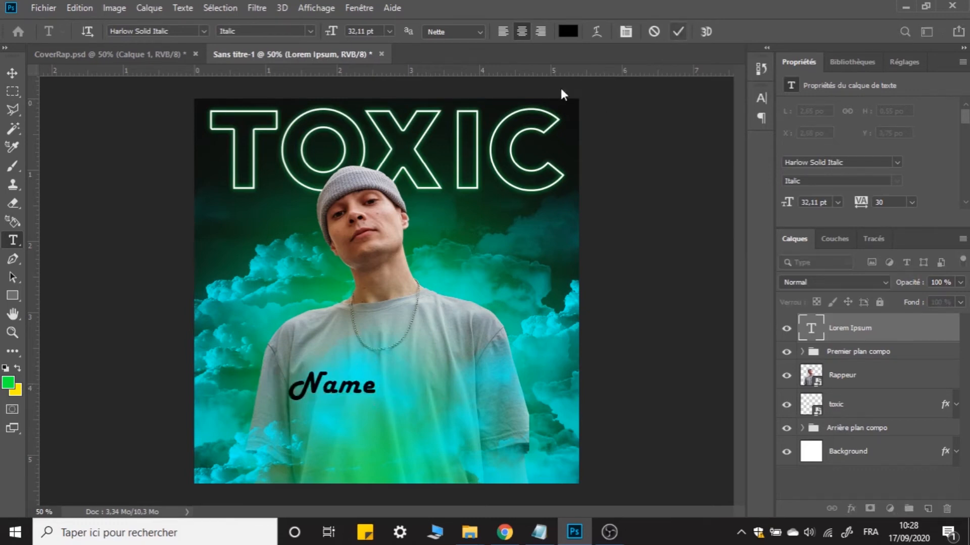
pyautogui.click(16, 81)
pyautogui.moveTo(330, 392); pyautogui.dragTo(352, 399)
# Set the tracking of the Name text to 0 and commit the edit
pyautogui.doubleClick(352, 398)
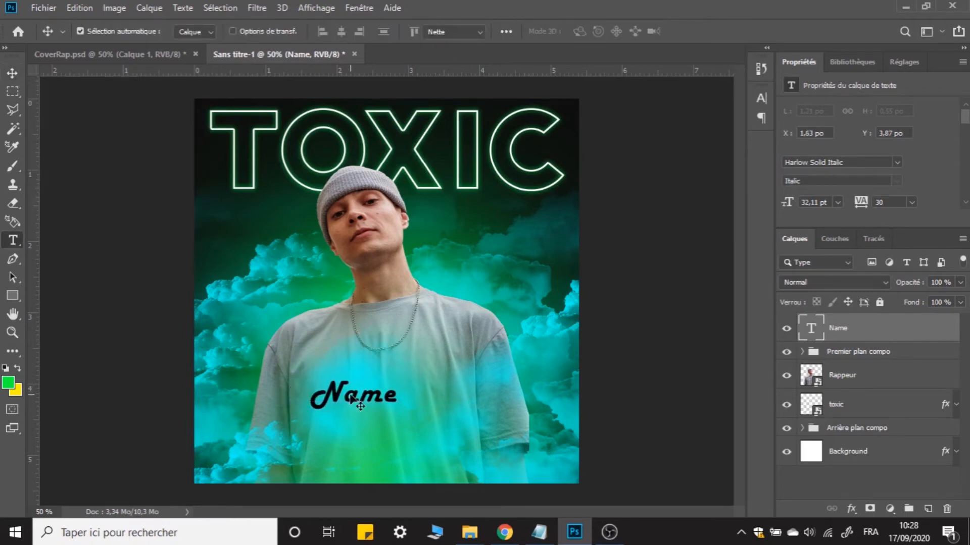
pyautogui.click(761, 98)
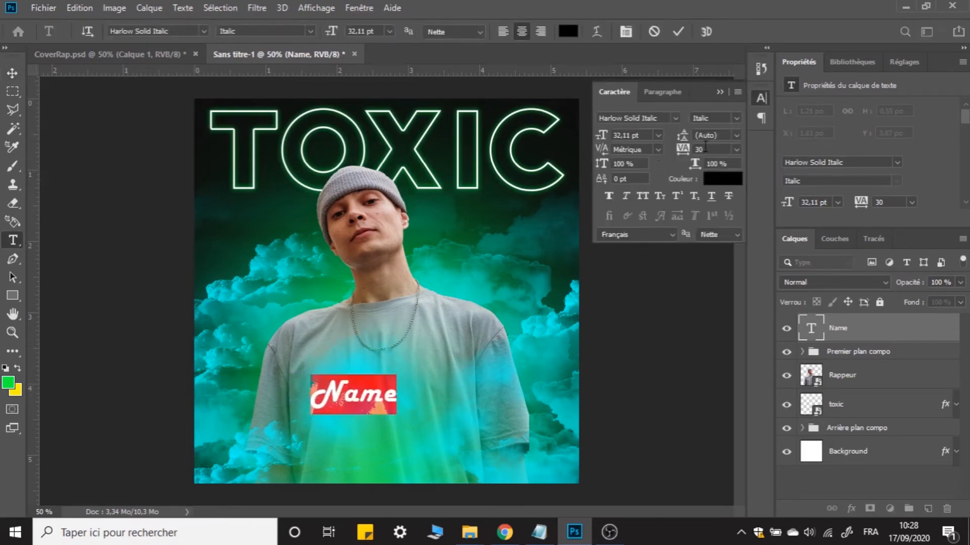
pyautogui.click(685, 152)
pyautogui.write('0')
pyautogui.press('Return')
pyautogui.click(720, 92)
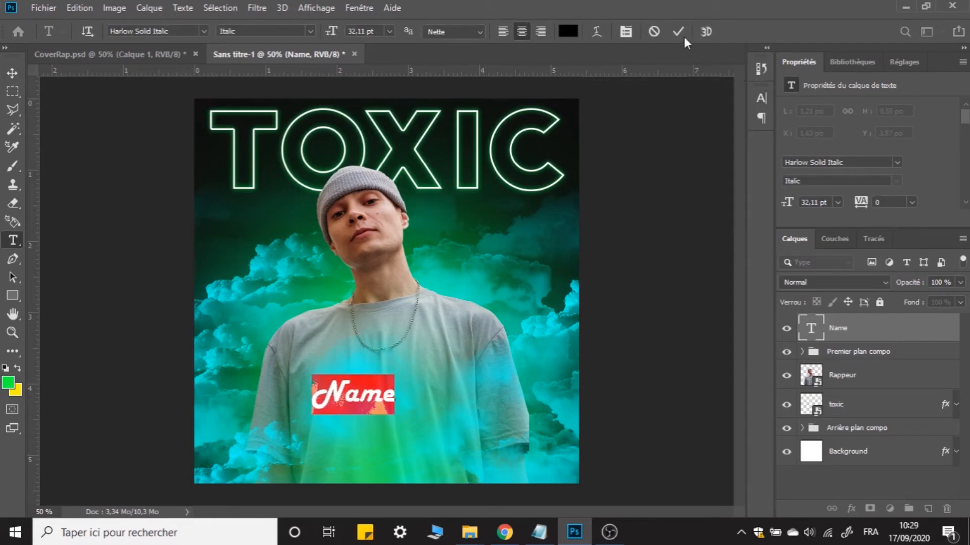
pyautogui.click(678, 31)
# Move the Name text to the middle of the shirt and scale it up proportionally to about 208%
pyautogui.press('v')
pyautogui.moveTo(379, 400); pyautogui.dragTo(405, 404)
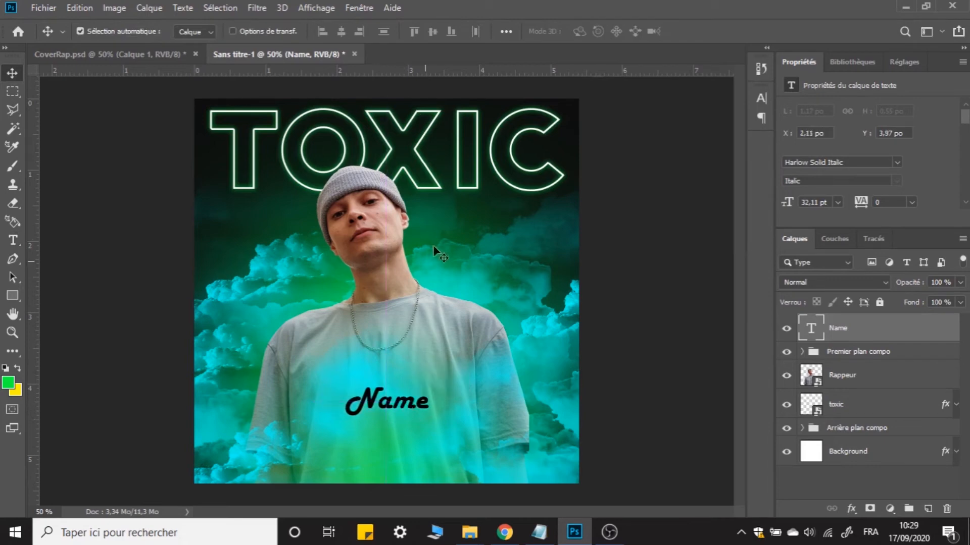
pyautogui.press('ctrl')
pyautogui.hotkey('ctrl', 't')
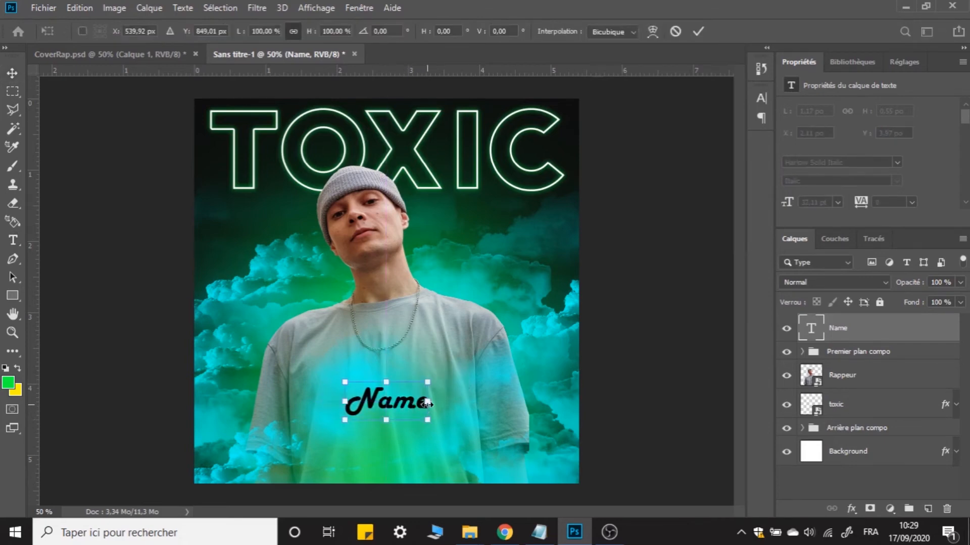
pyautogui.moveTo(426, 403); pyautogui.dragTo(472, 401)
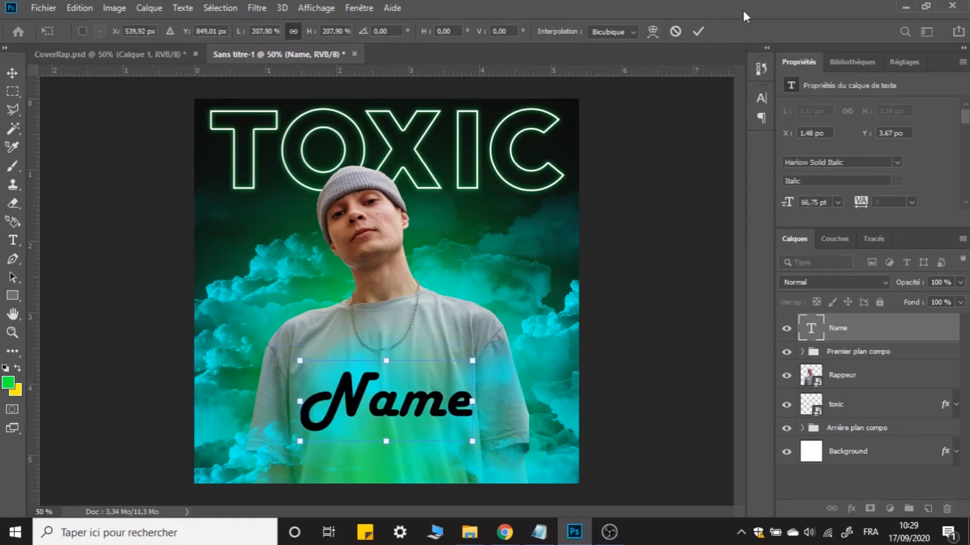
pyautogui.click(698, 32)
# Change the Name text colour to white (ffffff)
pyautogui.doubleClick(416, 411)
pyautogui.hotkey('ctrl', 'a')
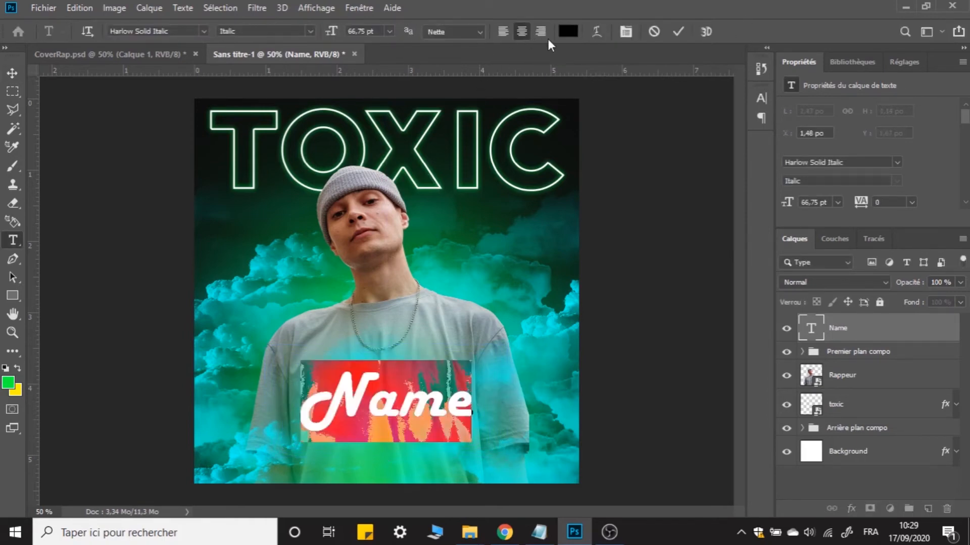
pyautogui.click(568, 31)
pyautogui.write('ffffff')
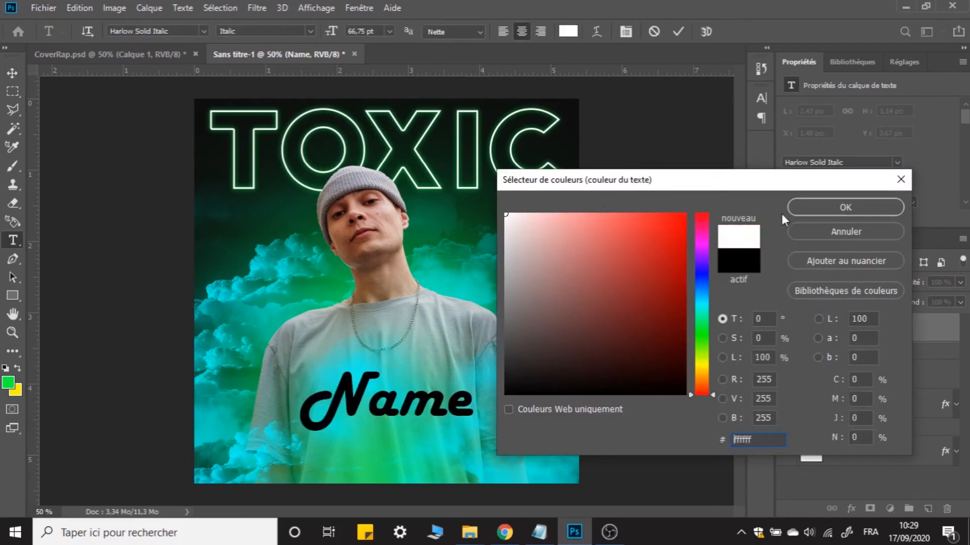
pyautogui.click(792, 209)
pyautogui.click(678, 33)
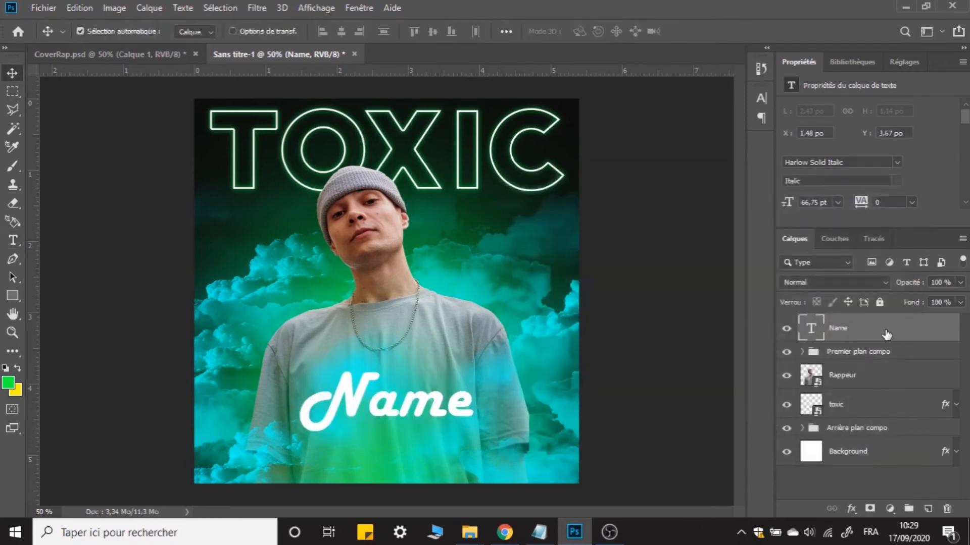
# Apply a green outer glow (Lueur externe) to the Name layer with 76% opacity and a size of 21 px
pyautogui.doubleClick(883, 329)
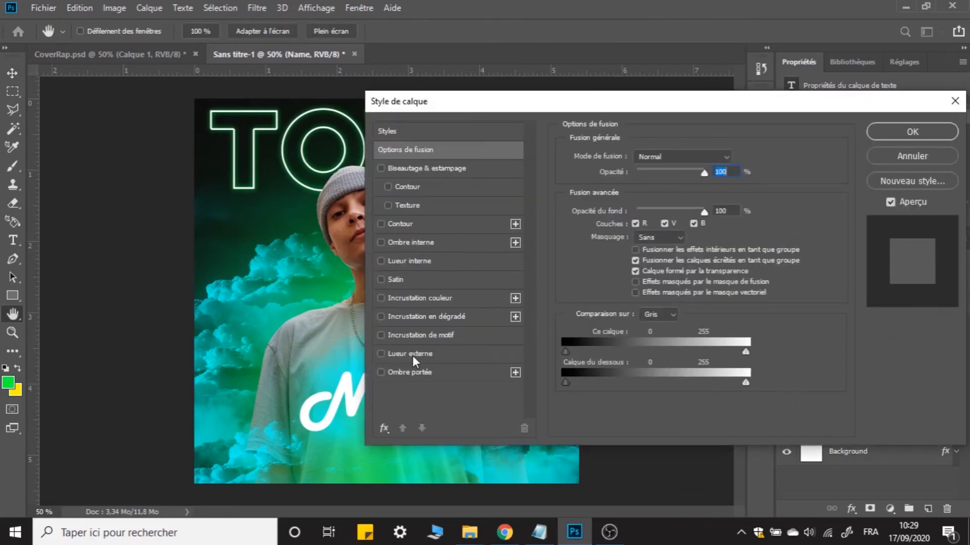
pyautogui.click(412, 356)
pyautogui.moveTo(620, 110); pyautogui.dragTo(781, 102)
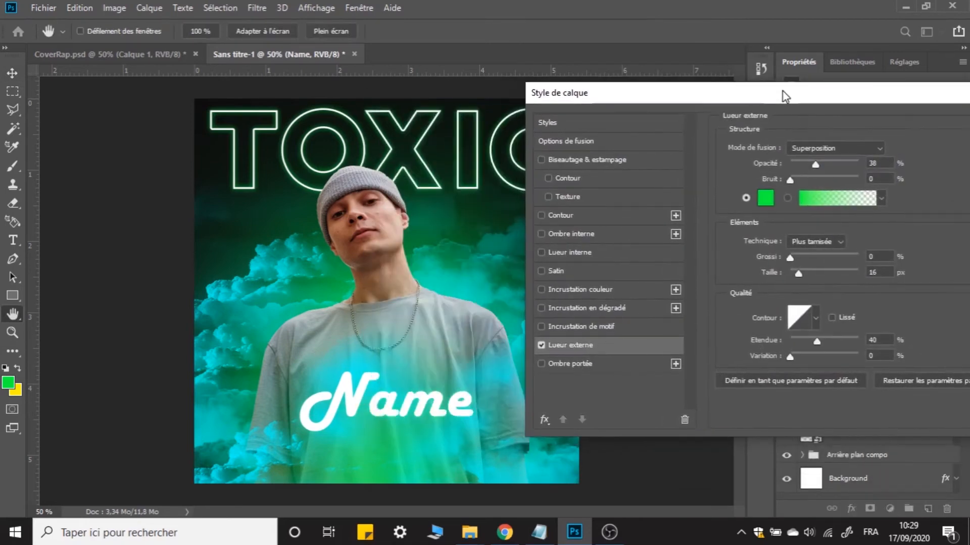
pyautogui.click(833, 162)
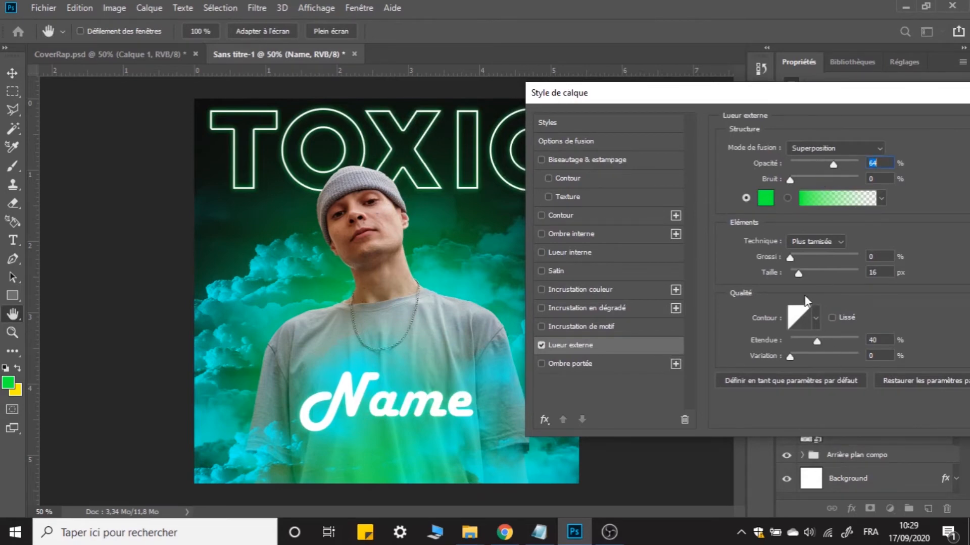
pyautogui.click(803, 272)
pyautogui.click(800, 273)
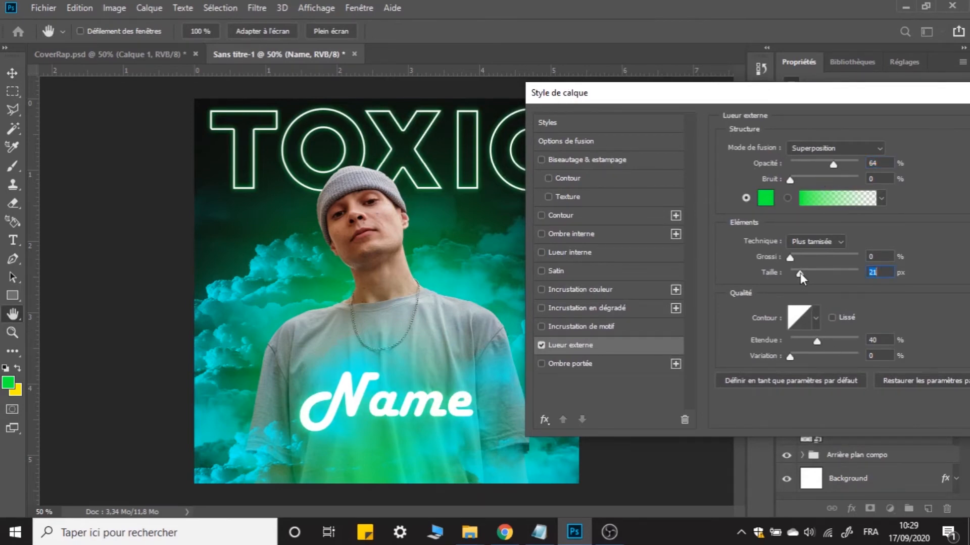
pyautogui.click(841, 162)
pyautogui.moveTo(801, 96); pyautogui.dragTo(625, 99)
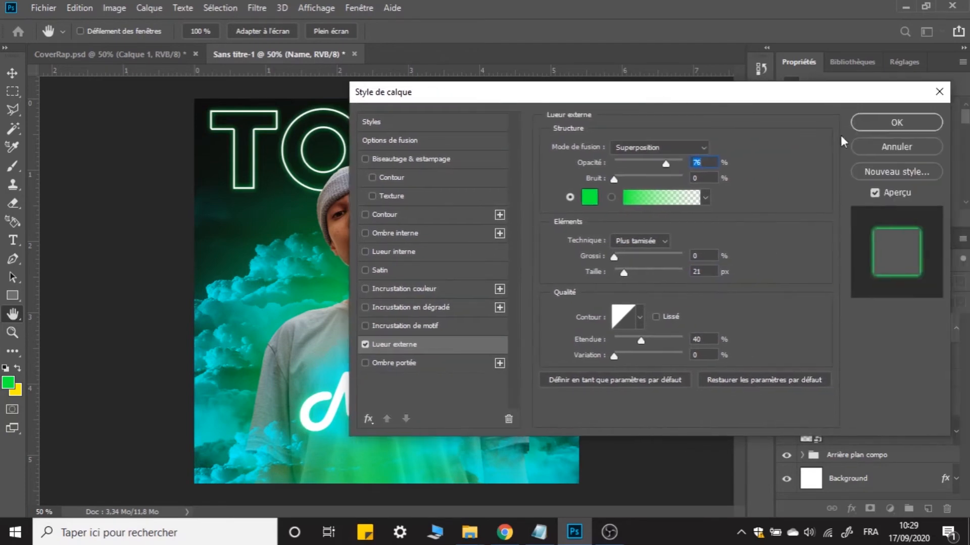
pyautogui.click(876, 123)
# Compare the Name lettering with the reference in CoverRap.psd, and collapse the Name layer's effects in Sans titre-1
pyautogui.click(160, 53)
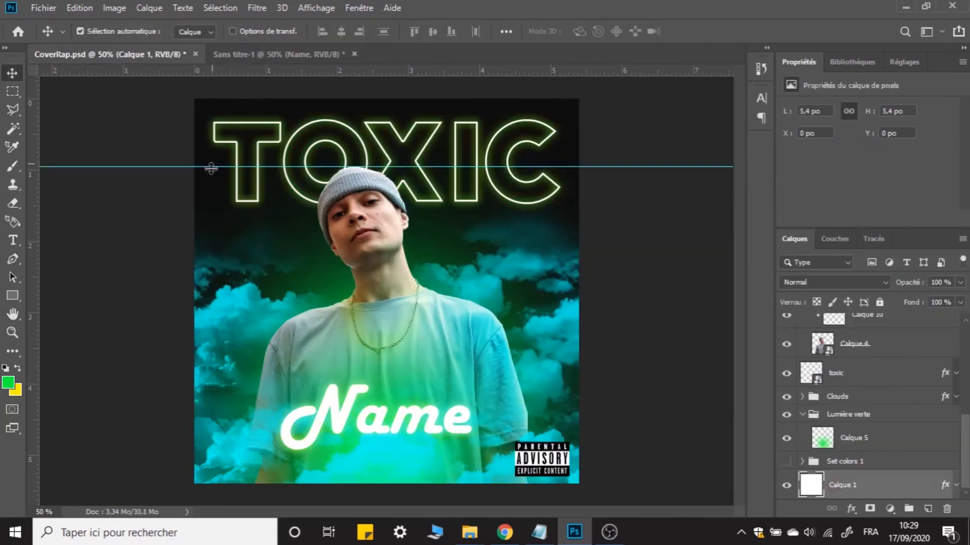
pyautogui.click(289, 57)
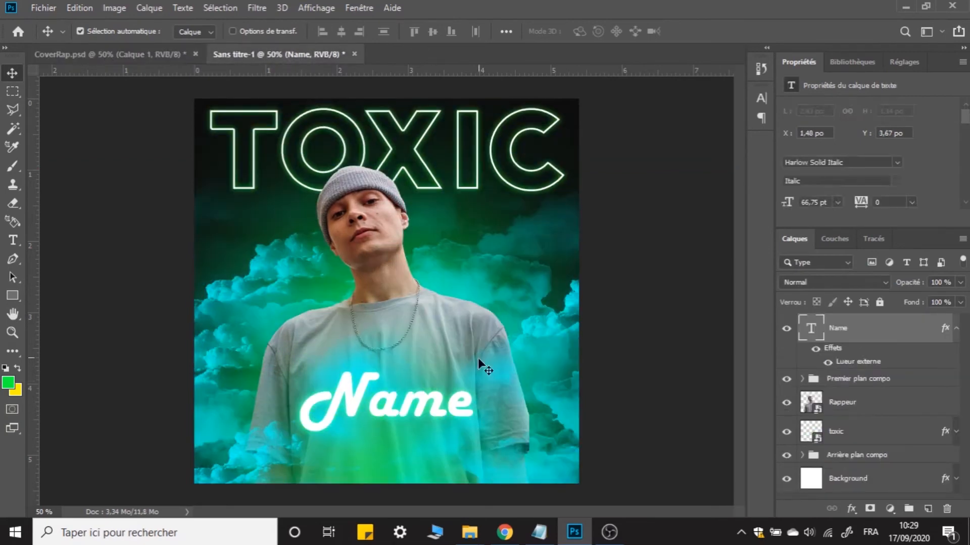
pyautogui.click(956, 328)
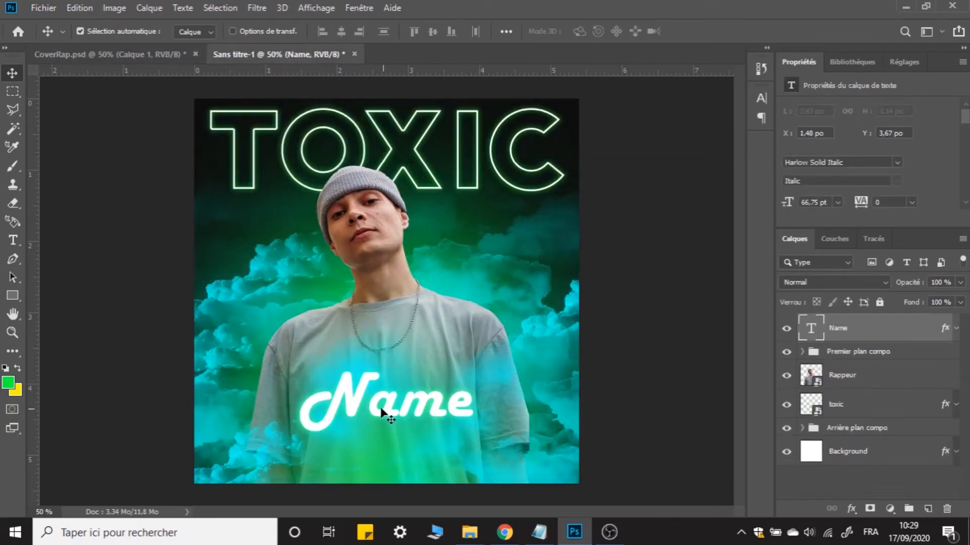
# Move the Name text down near the cover's lower edge and centre it horizontally on the canvas
pyautogui.moveTo(338, 415); pyautogui.dragTo(320, 444)
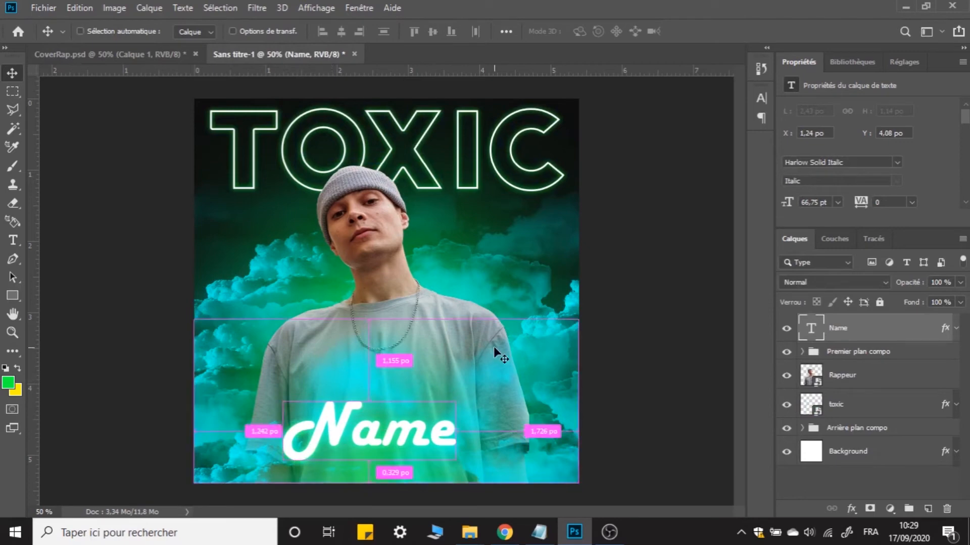
pyautogui.hotkey('ctrl', 'a')
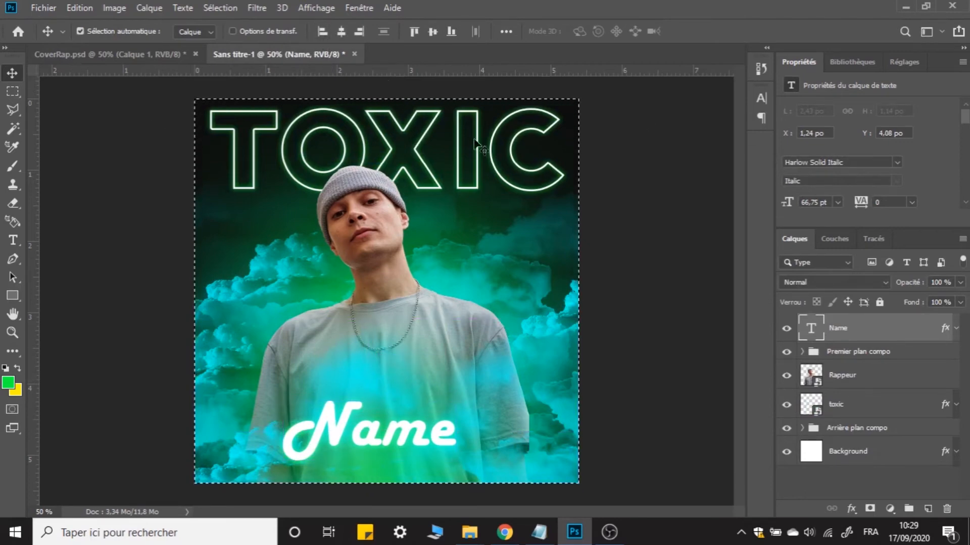
pyautogui.click(341, 32)
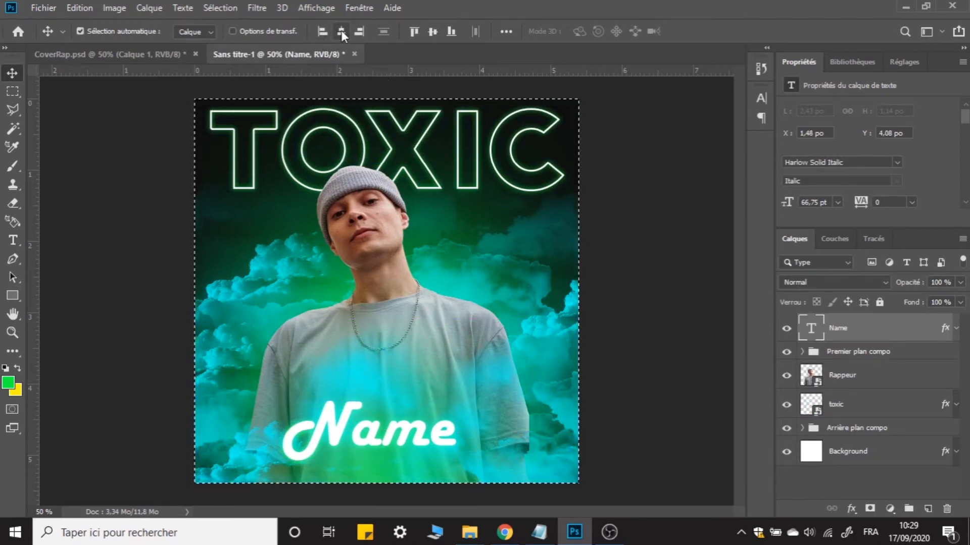
pyautogui.hotkey('ctrl', 'd')
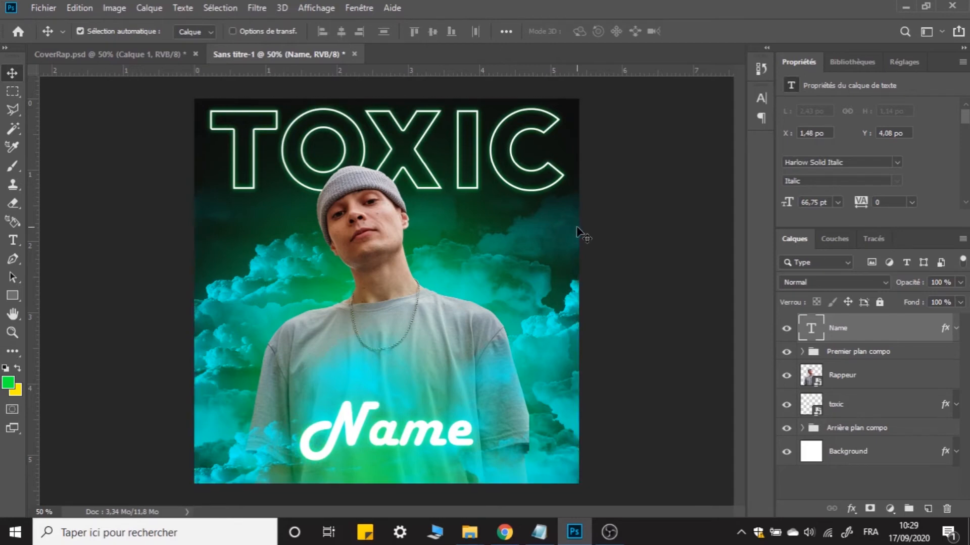
# Move the Name text higher on the rapper's shirt and enlarge it to about 81 pt, keeping it centred
pyautogui.click(109, 54)
pyautogui.click(246, 54)
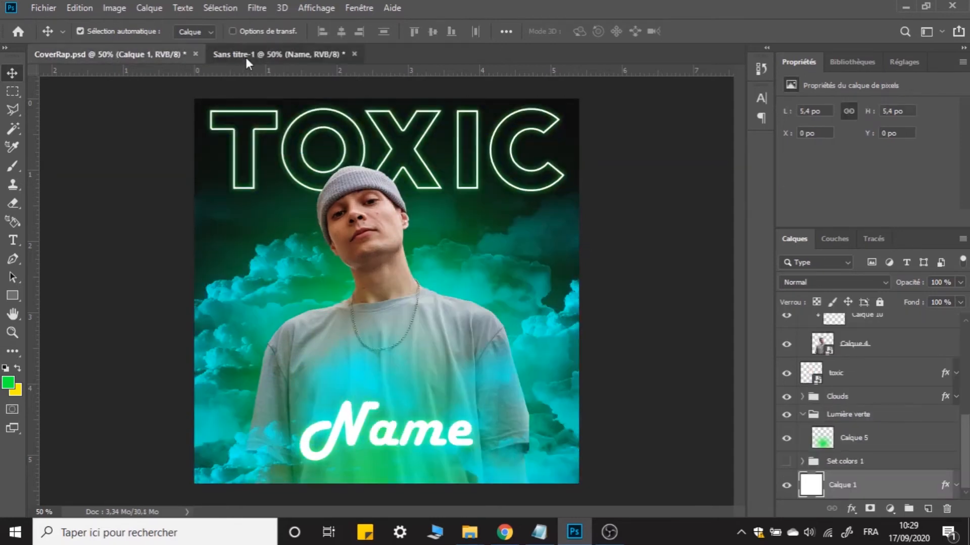
pyautogui.moveTo(359, 429); pyautogui.dragTo(365, 393)
pyautogui.hotkey('ctrl', 't')
pyautogui.moveTo(471, 404); pyautogui.dragTo(492, 403)
pyautogui.click(697, 31)
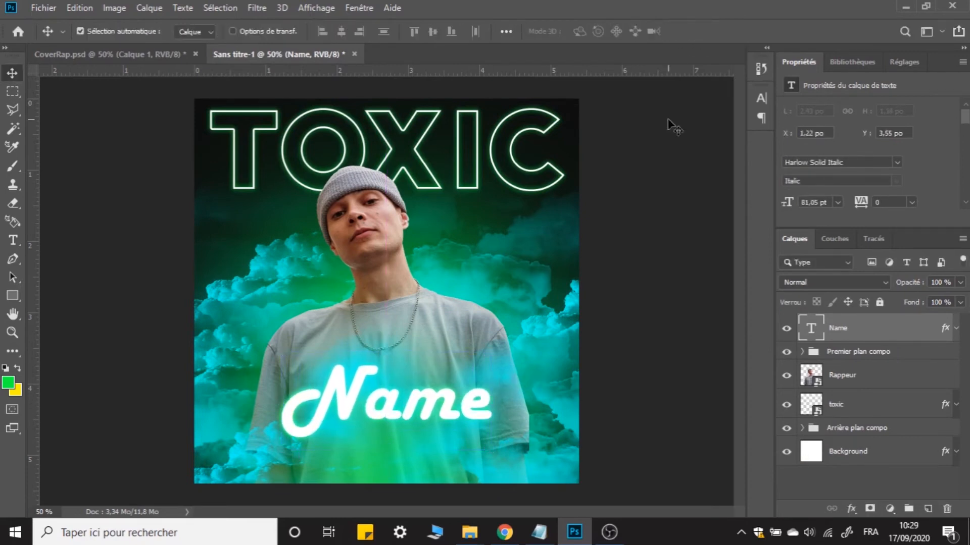
# Nudge the Name text down to Y 3,75 po and compare its placement with CoverRap.psd
pyautogui.hotkey('shift', 'Down')
pyautogui.hotkey('shift', 'Down')
pyautogui.hotkey('shift', 'Down')
pyautogui.hotkey('shift', 'Down')
pyautogui.hotkey('shift', 'Down')
pyautogui.hotkey('shift', 'Down')
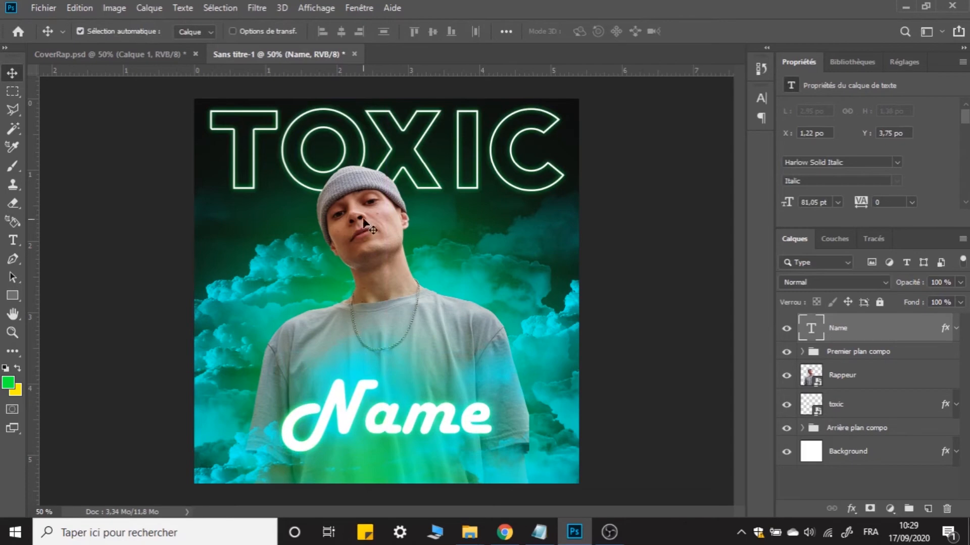
pyautogui.click(126, 56)
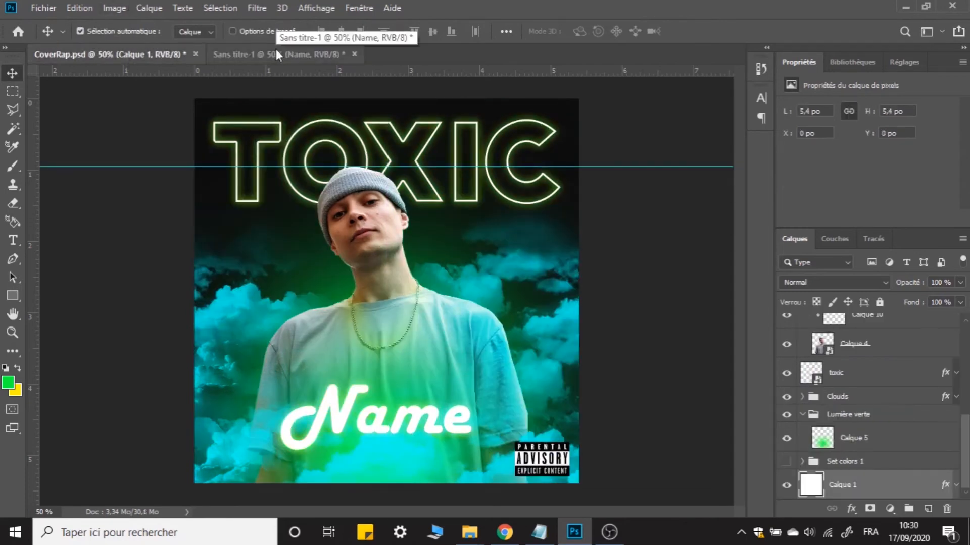
pyautogui.click(276, 52)
pyautogui.click(129, 54)
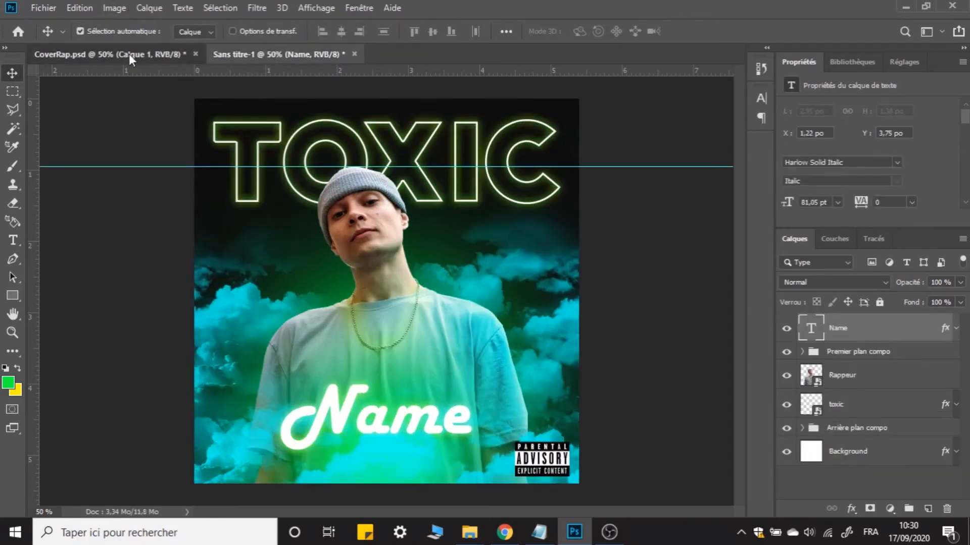
pyautogui.click(256, 54)
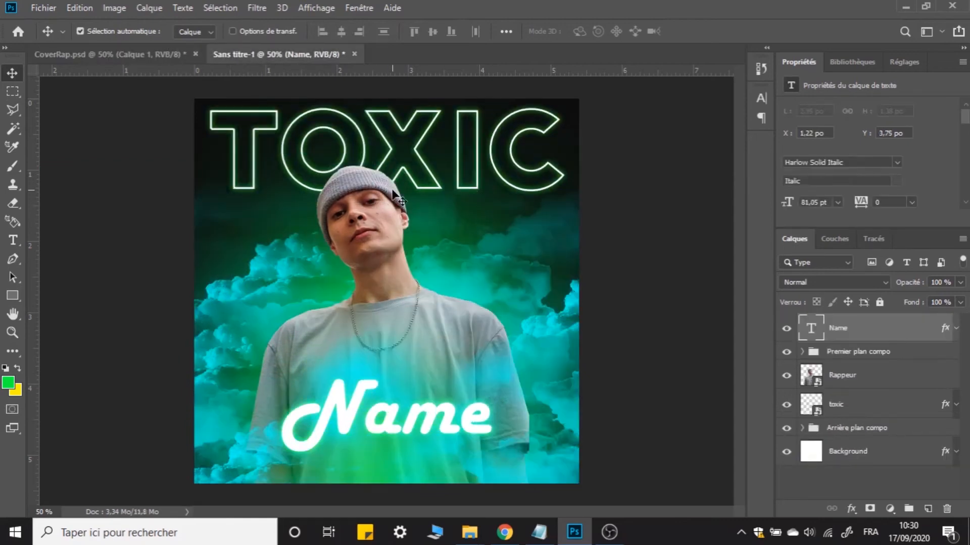
# Place the Parental_Advisory image on the Sans titre-1 cover and scale it down to a small badge
pyautogui.click(81, 54)
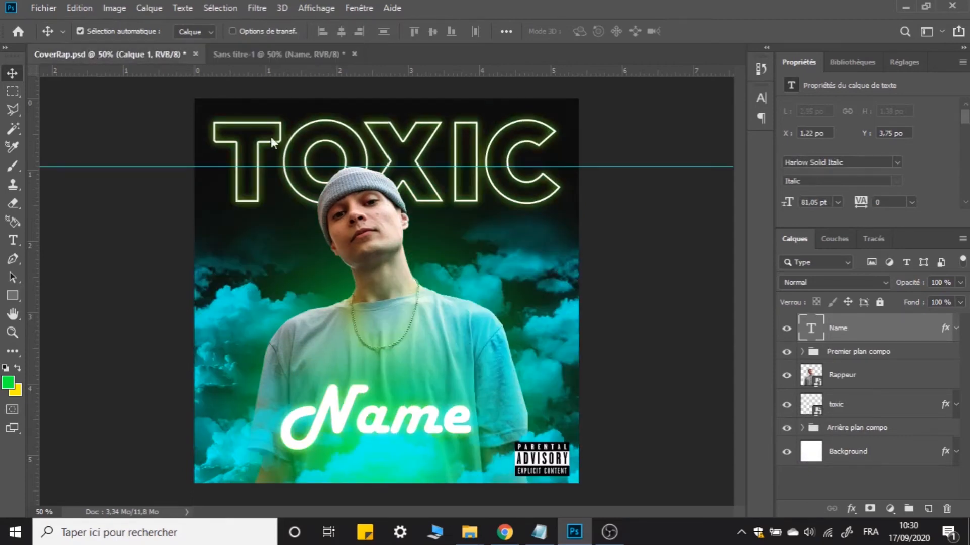
pyautogui.click(295, 57)
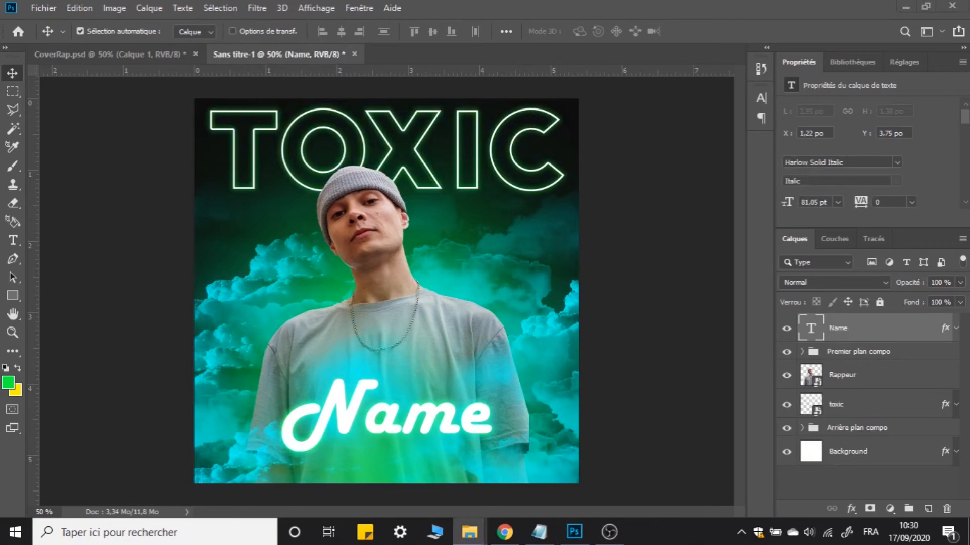
pyautogui.moveTo(495, 234); pyautogui.dragTo(440, 318)
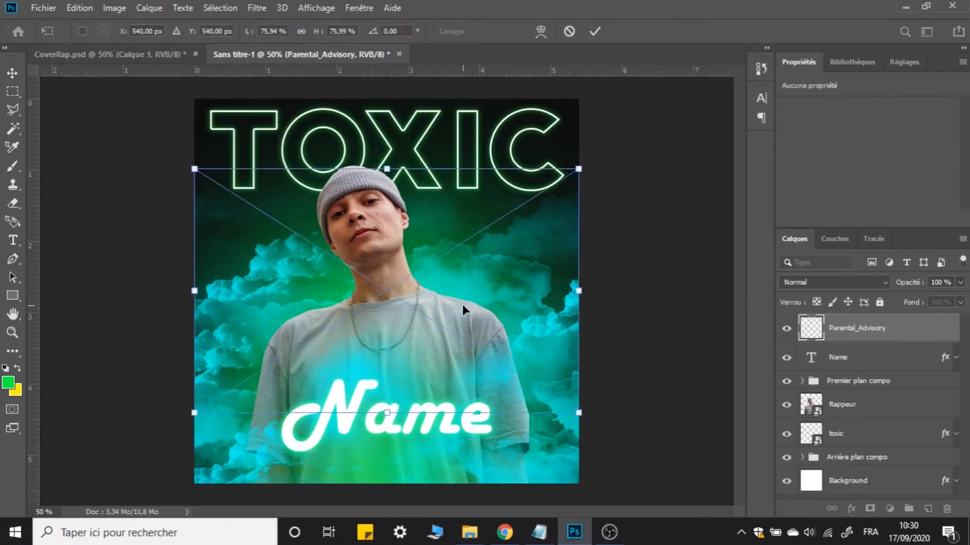
pyautogui.moveTo(581, 169); pyautogui.dragTo(263, 370)
pyautogui.click(590, 33)
# Move the Parental_Advisory badge to the cover's lower-right corner and set its scale to about 9.5%
pyautogui.moveTo(209, 390); pyautogui.dragTo(511, 451)
pyautogui.hotkey('ctrl', 't')
pyautogui.moveTo(565, 430); pyautogui.dragTo(556, 459)
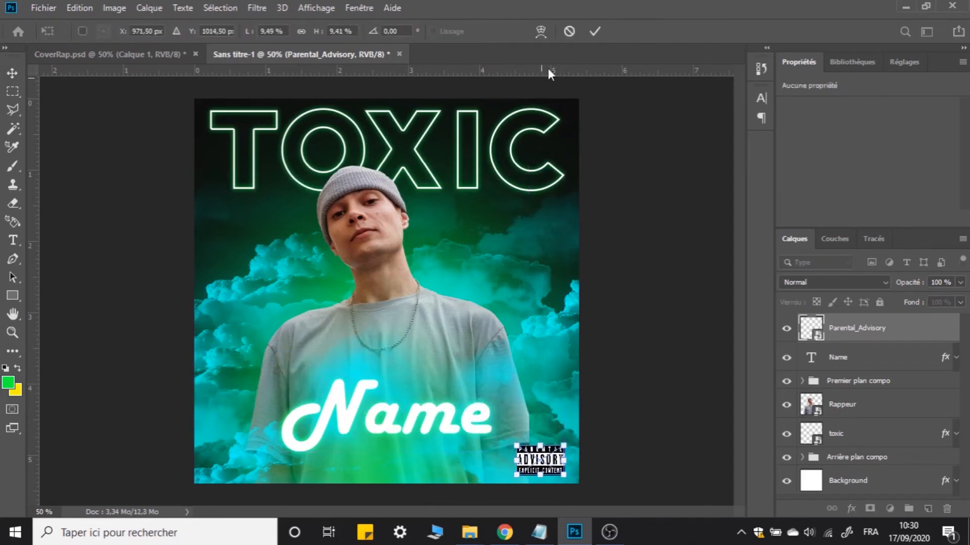
pyautogui.click(595, 31)
# Compare the badge with the one in CoverRap.psd and enlarge it in Sans titre-1 to about 0,745 × 0,47 po
pyautogui.click(111, 52)
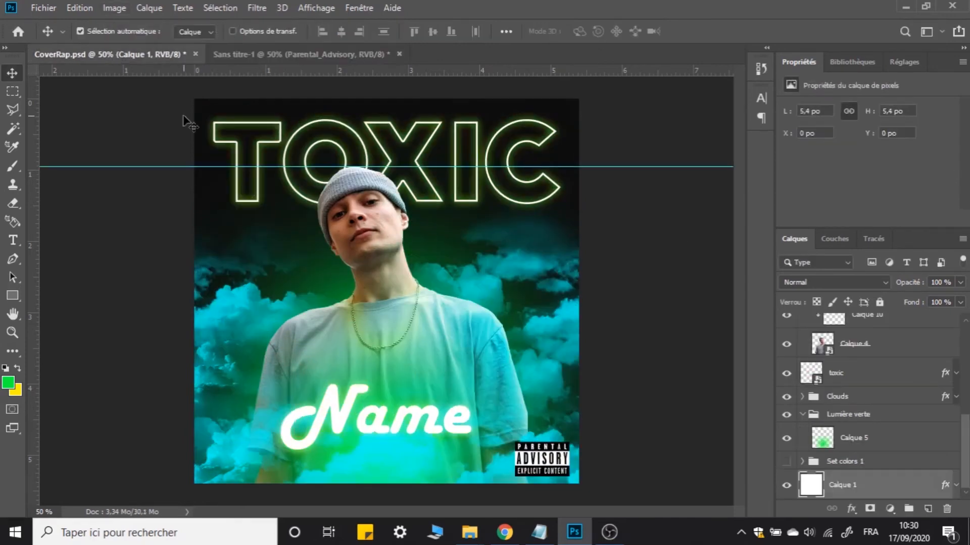
pyautogui.click(274, 56)
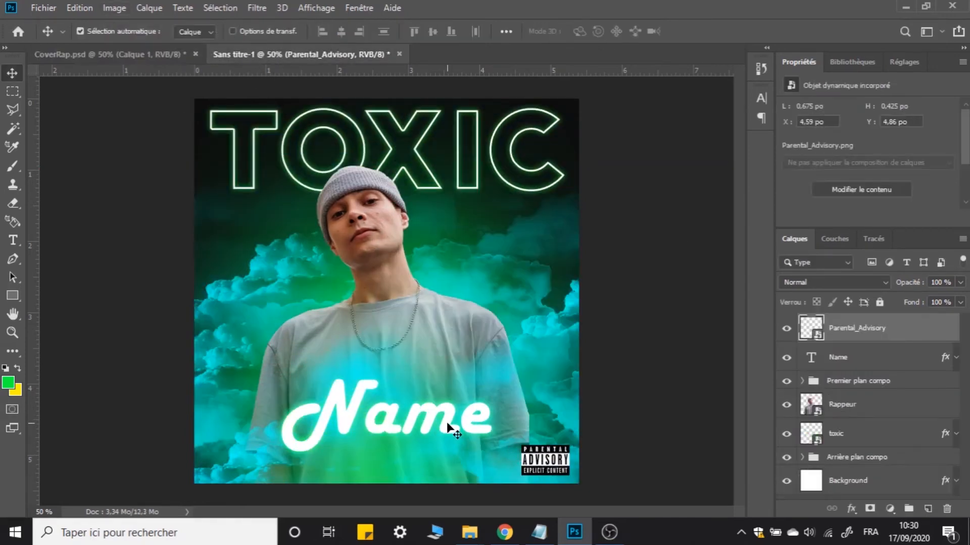
pyautogui.click(170, 56)
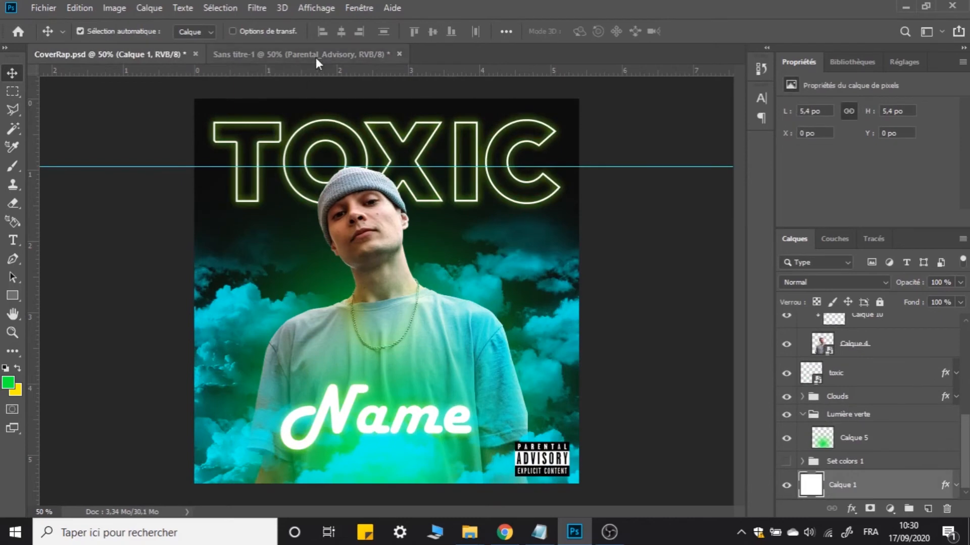
pyautogui.hotkey('ctrl', 't')
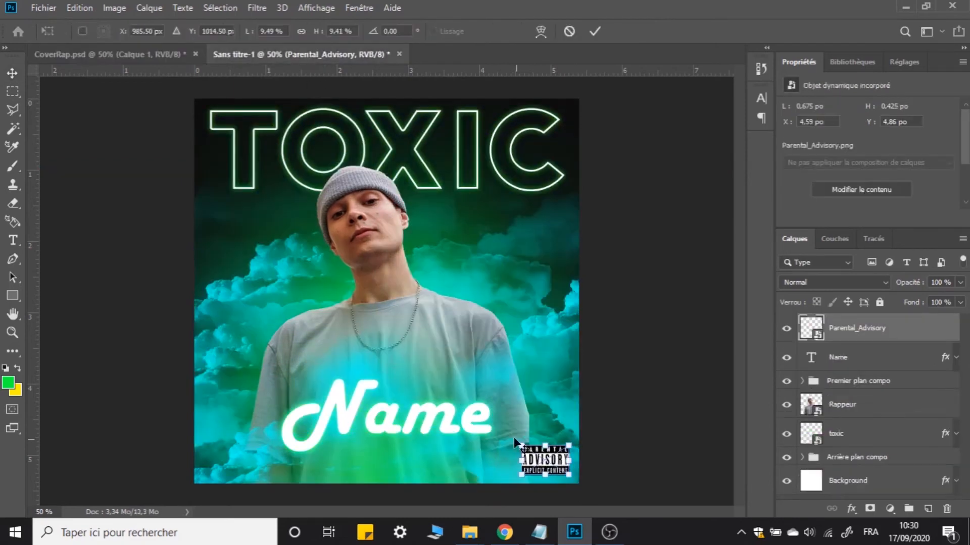
pyautogui.moveTo(519, 442); pyautogui.dragTo(513, 440)
pyautogui.click(595, 31)
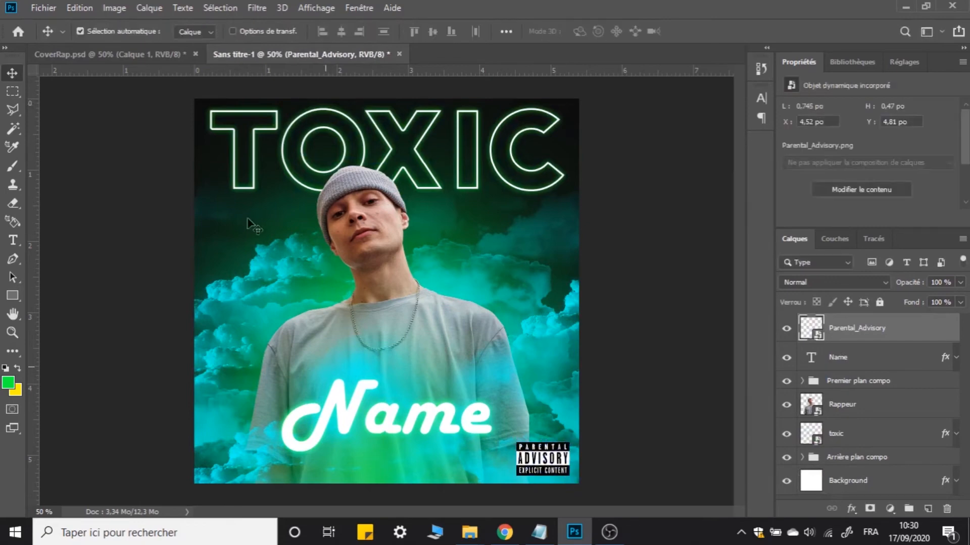
# Look up the outer glow (Lueur externe) colour code and opacity of the Name layer in CoverRap.psd
pyautogui.click(119, 53)
pyautogui.click(397, 427)
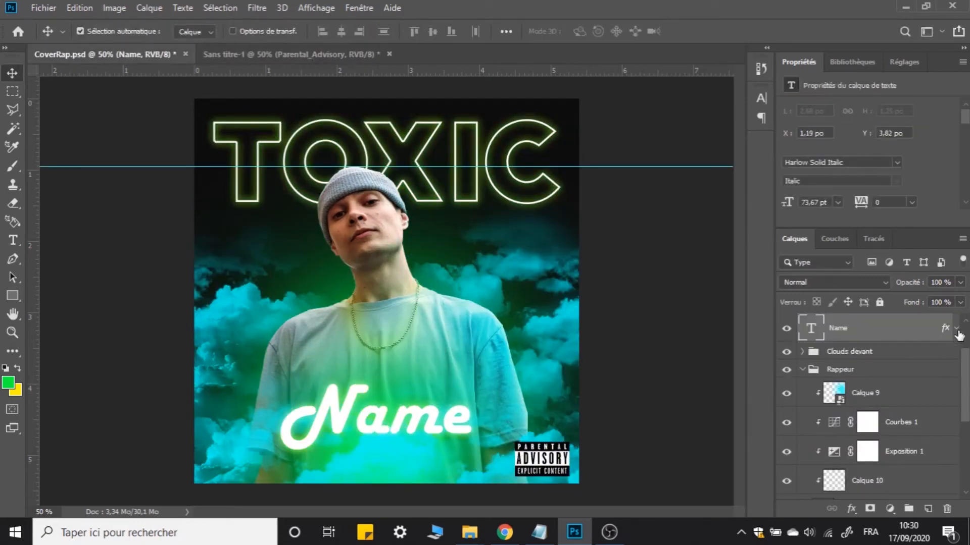
pyautogui.click(956, 329)
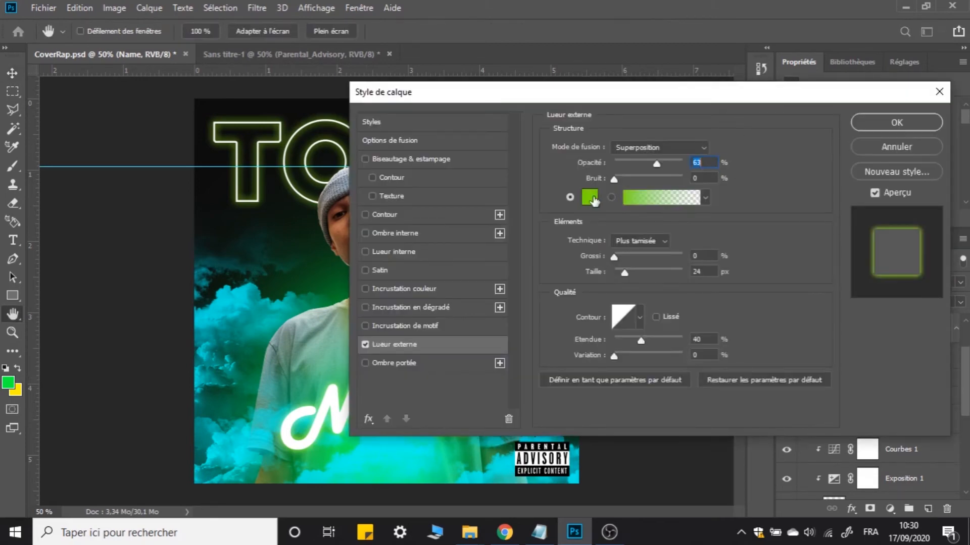
pyautogui.click(591, 198)
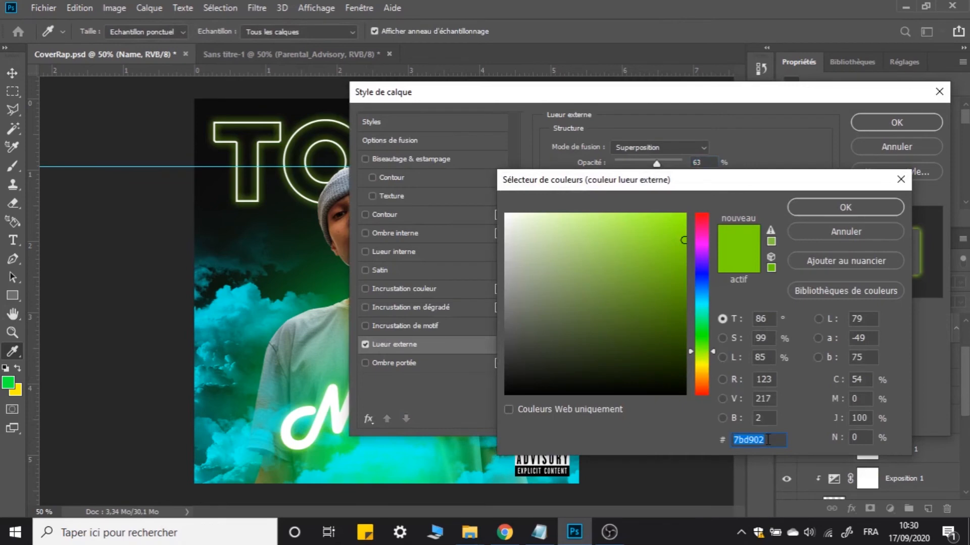
pyautogui.click(830, 206)
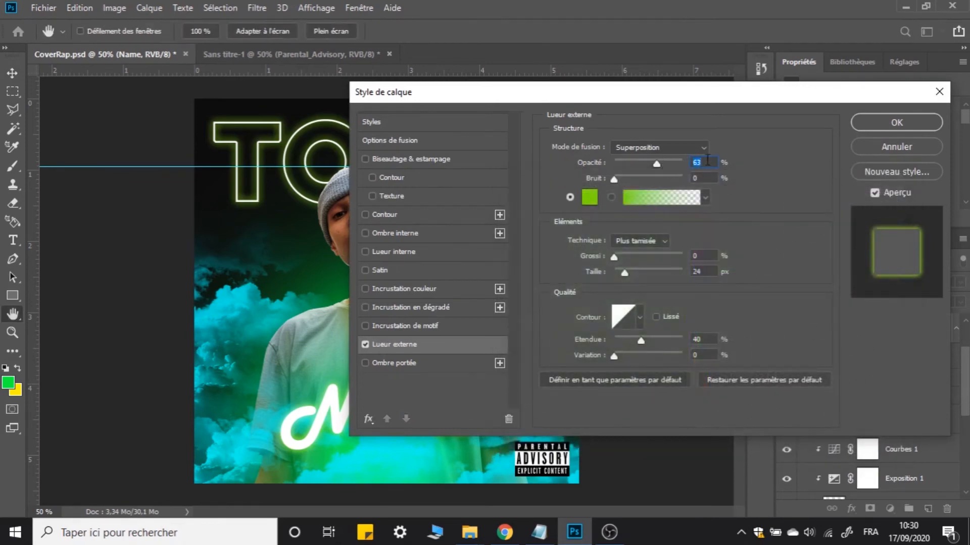
pyautogui.click(874, 123)
# Set the Name layer's outer glow colour in Sans titre-1 to 7bd902 and slightly lower the glow's opacity
pyautogui.click(333, 53)
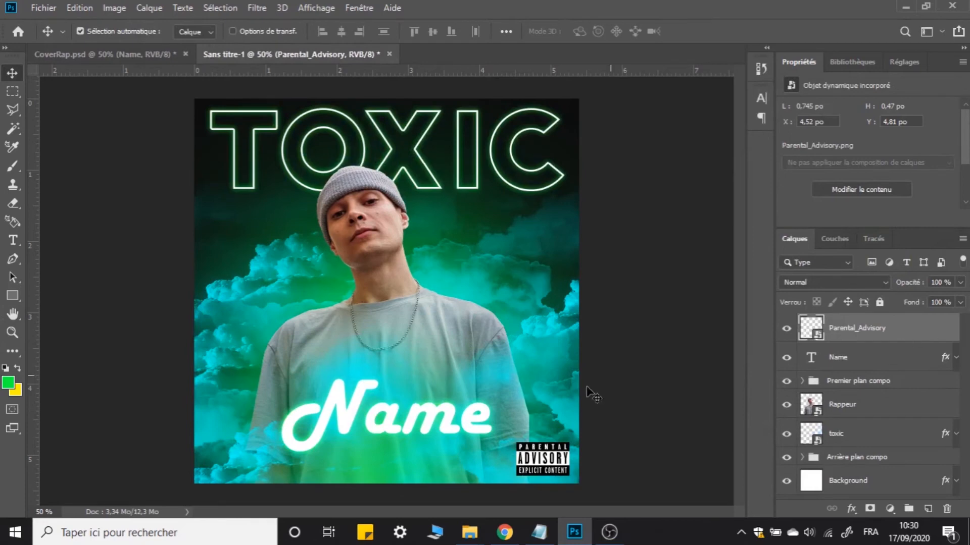
pyautogui.click(899, 364)
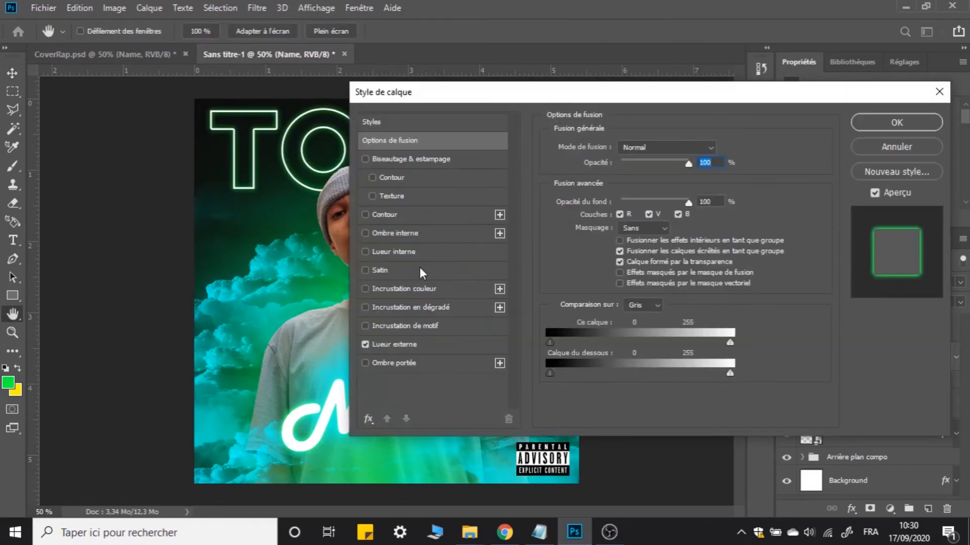
pyautogui.click(409, 342)
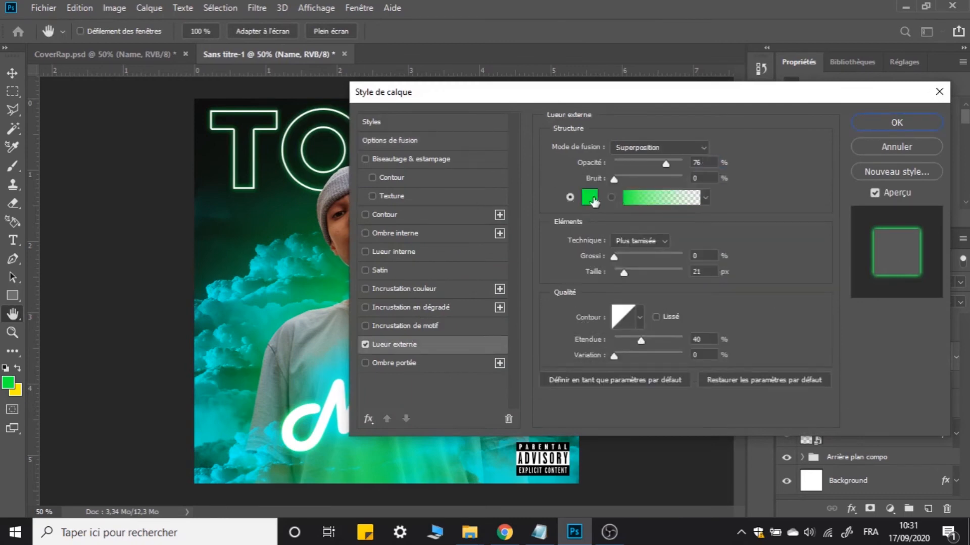
pyautogui.click(593, 201)
pyautogui.write('7bd902')
pyautogui.click(824, 214)
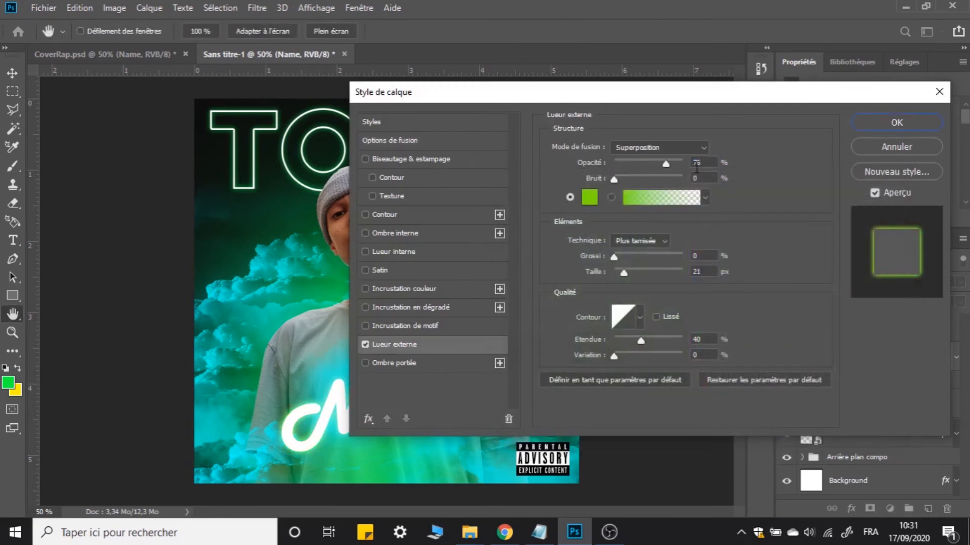
pyautogui.moveTo(668, 162)
pyautogui.mouseDown()
pyautogui.moveTo(616, 164)
pyautogui.moveTo(658, 163)
pyautogui.mouseUp()
pyautogui.click(890, 125)
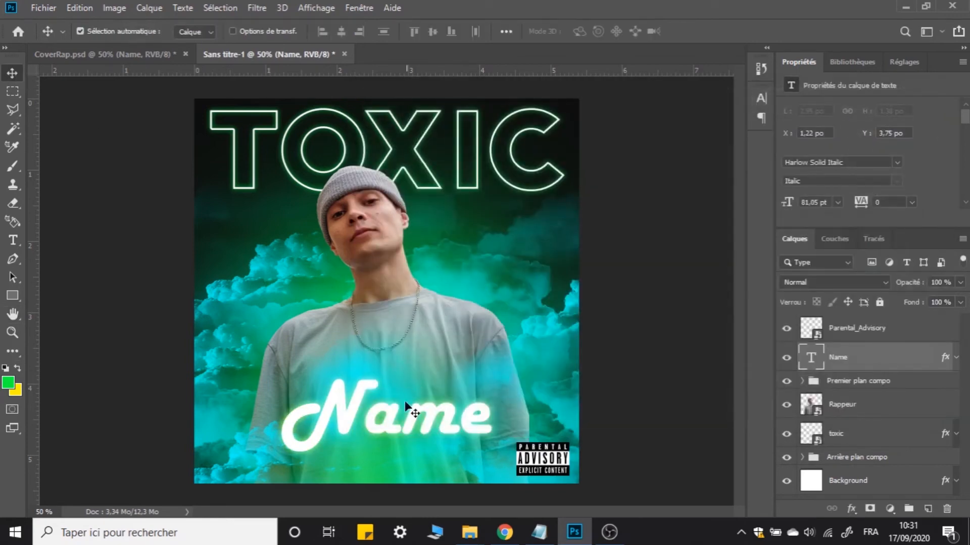
# Scale the Name text down to about 94% (76,1 pt) and compare its size with CoverRap.psd
pyautogui.click(87, 51)
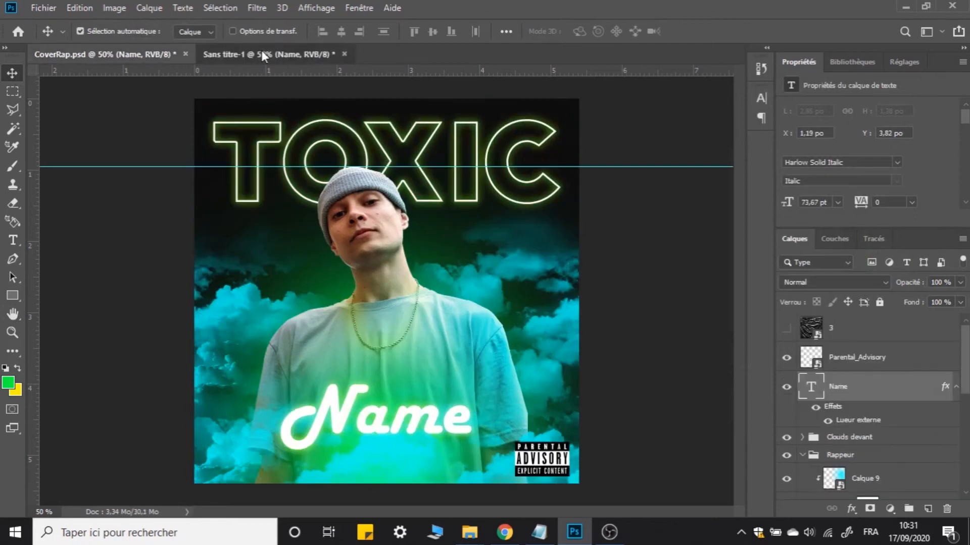
pyautogui.click(262, 51)
pyautogui.hotkey('ctrl', 't')
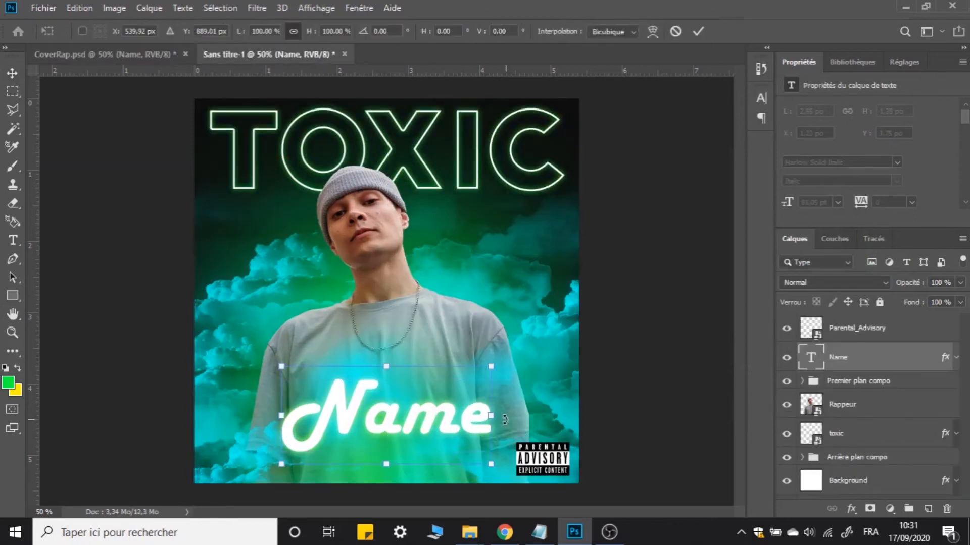
pyautogui.moveTo(491, 467); pyautogui.dragTo(477, 461)
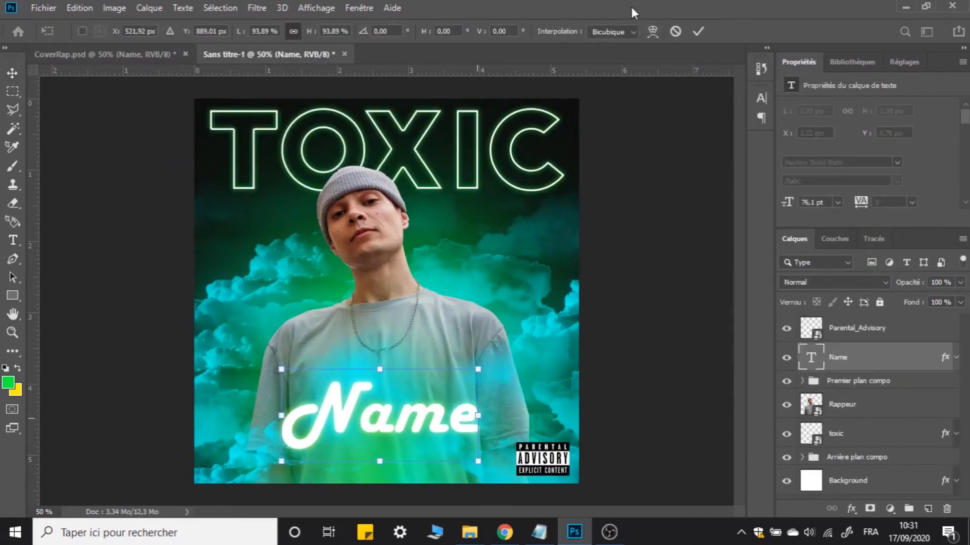
pyautogui.click(698, 32)
pyautogui.click(101, 54)
pyautogui.click(242, 54)
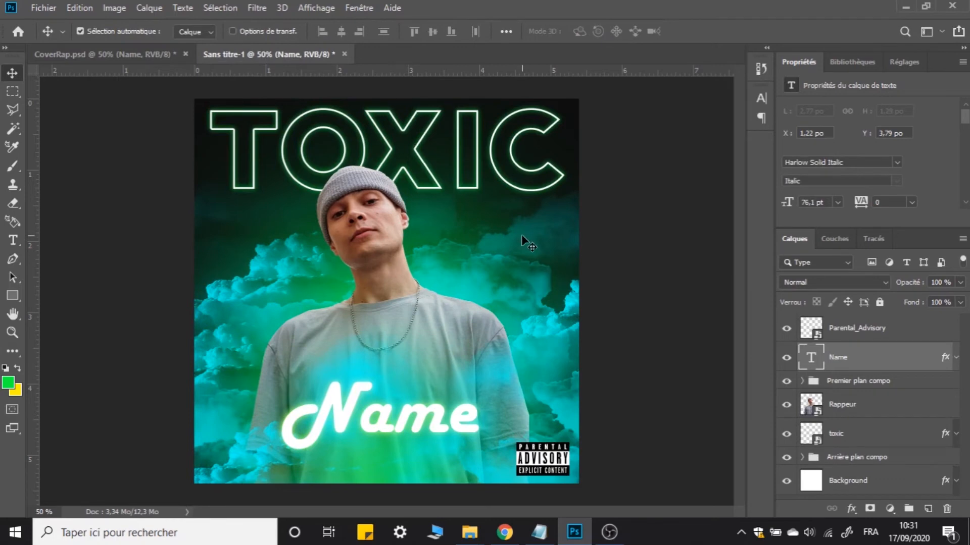
# Examine the Rappeur group's clipped layers in CoverRap.psd, including the Exposition 1 adjustment settings
pyautogui.click(145, 55)
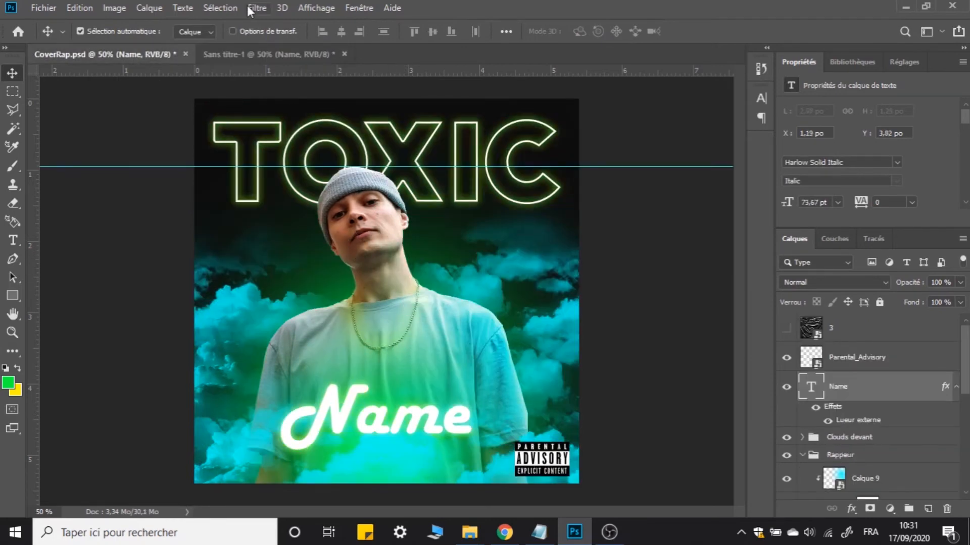
pyautogui.click(255, 57)
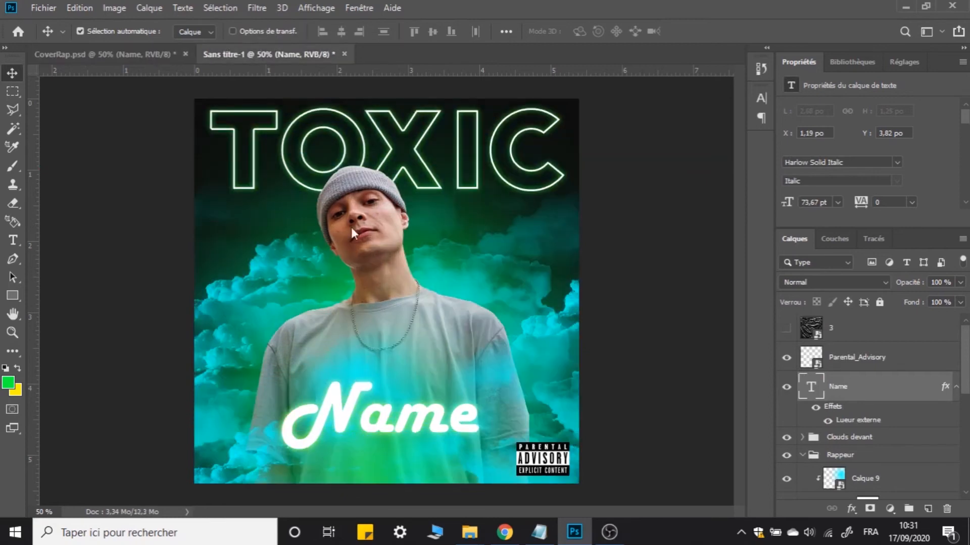
pyautogui.click(159, 57)
pyautogui.click(402, 317)
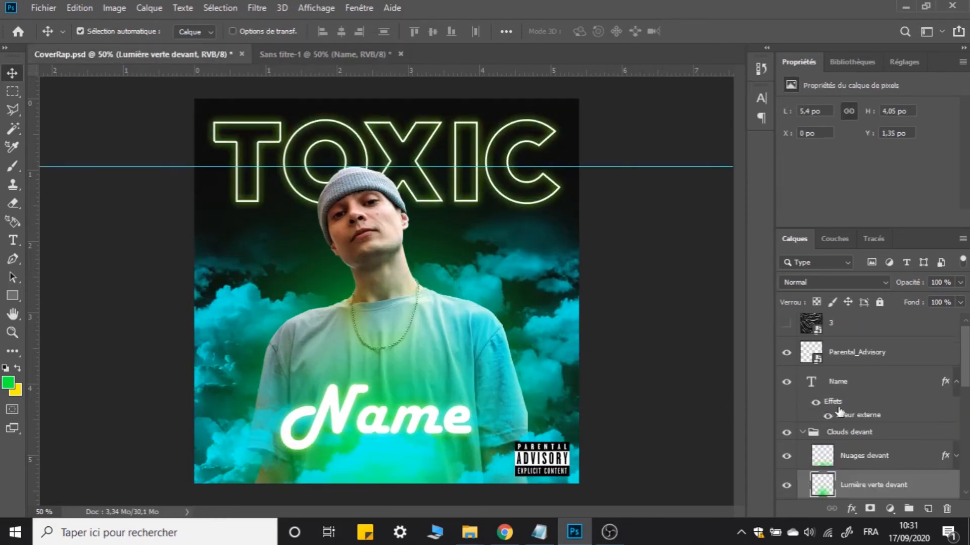
pyautogui.scroll(-1, 894, 429)
pyautogui.click(364, 219)
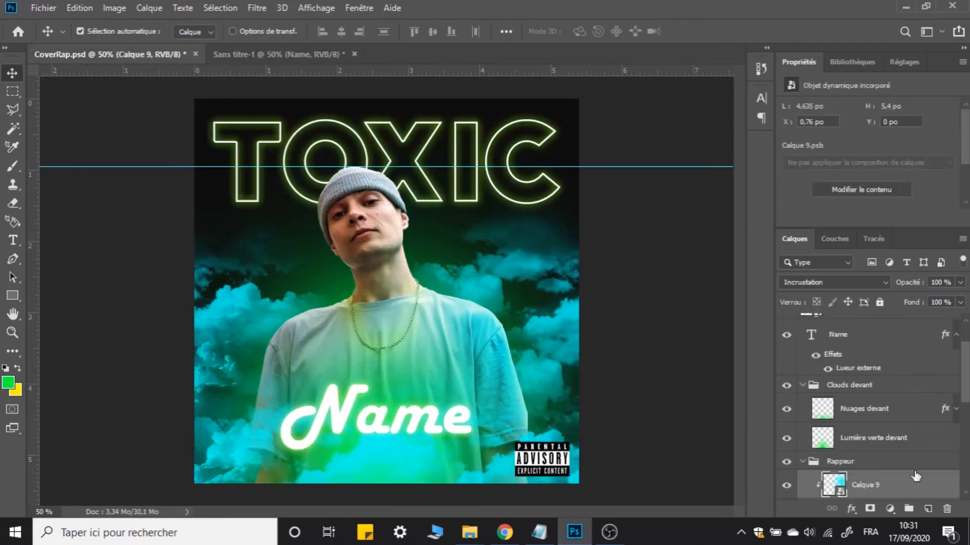
pyautogui.scroll(-2, 894, 440)
pyautogui.scroll(-2, 896, 420)
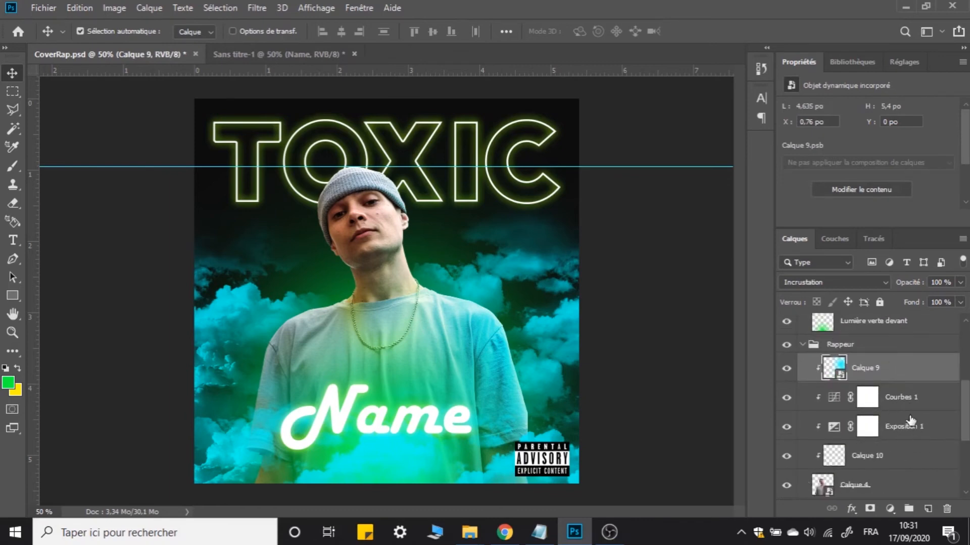
pyautogui.click(909, 417)
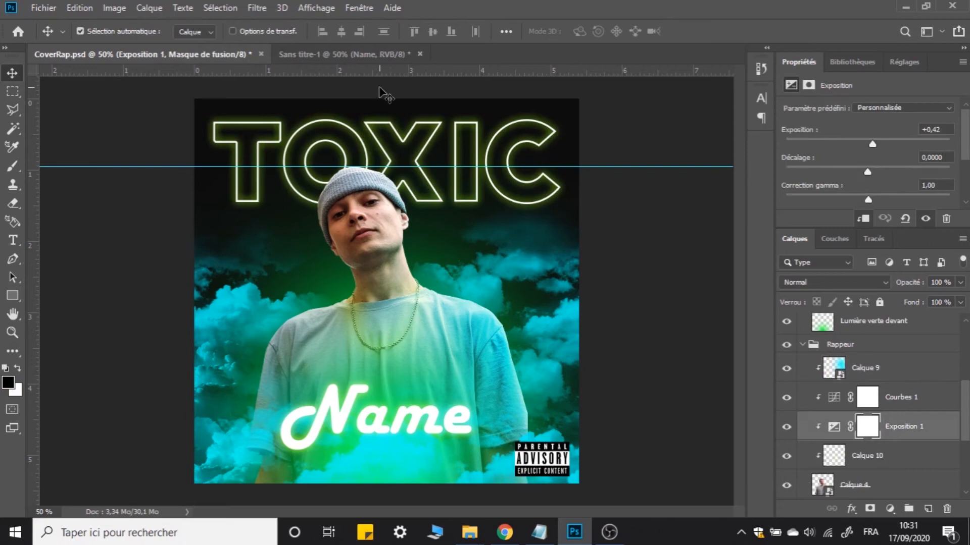
# Add a Courbes adjustment layer above the Rappeur layer in Sans titre-1 and clip it to that layer
pyautogui.click(356, 57)
pyautogui.click(376, 277)
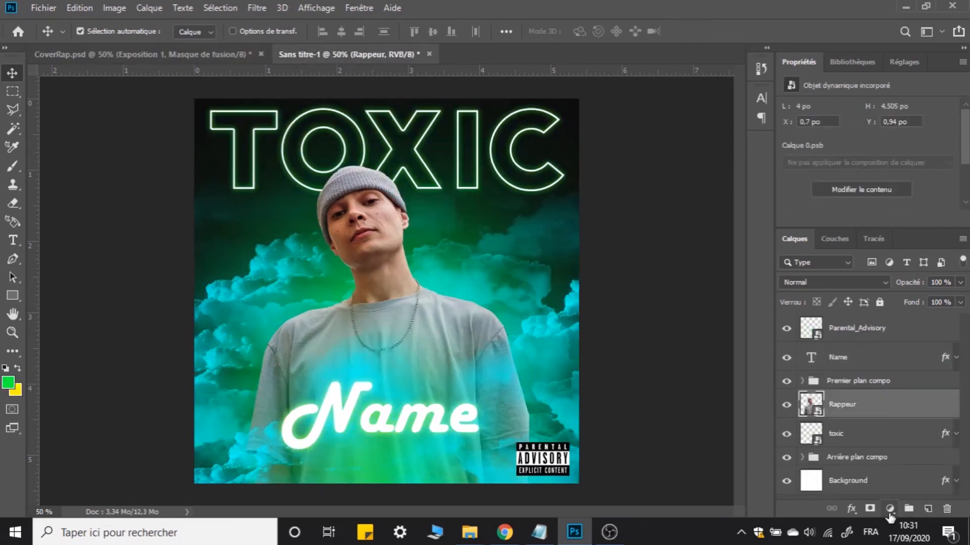
pyautogui.click(890, 508)
pyautogui.click(890, 508)
pyautogui.click(890, 508)
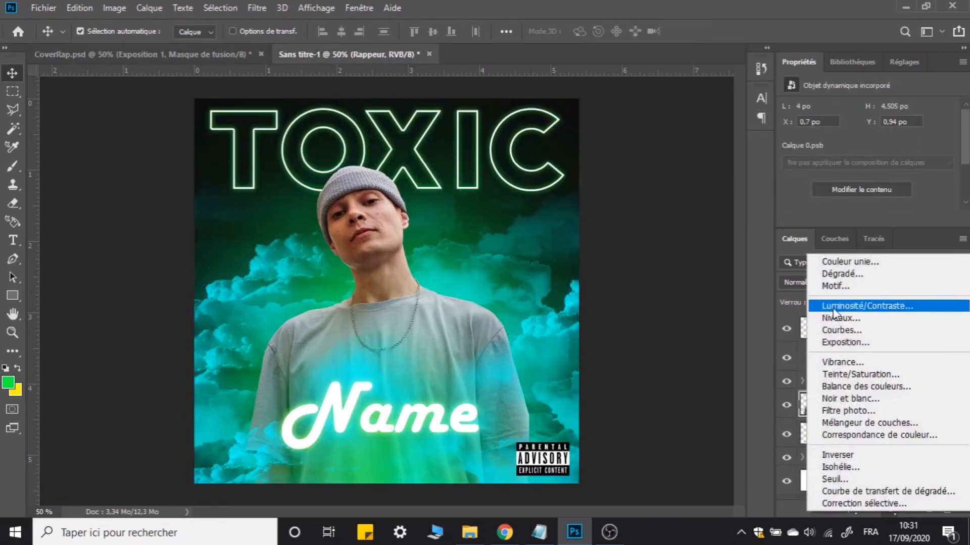
pyautogui.click(842, 329)
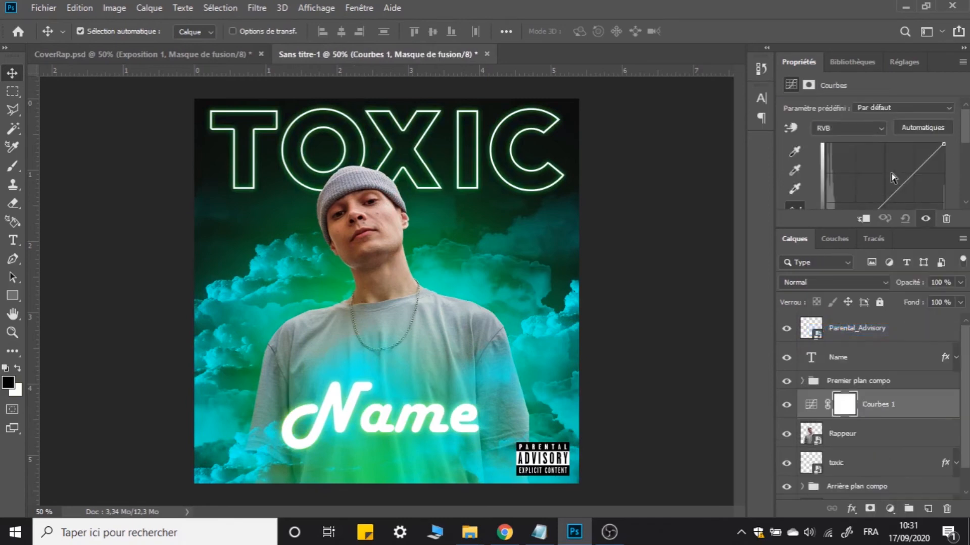
pyautogui.scroll(-3, 893, 177)
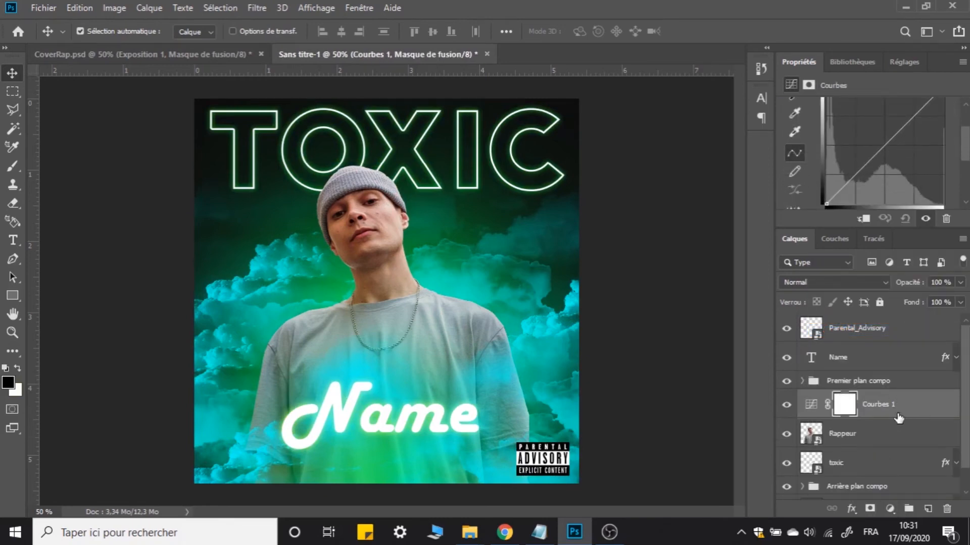
pyautogui.moveTo(903, 423); pyautogui.dragTo(899, 416)
pyautogui.keyDown('alt'); pyautogui.click(899, 415); pyautogui.keyUp('alt')
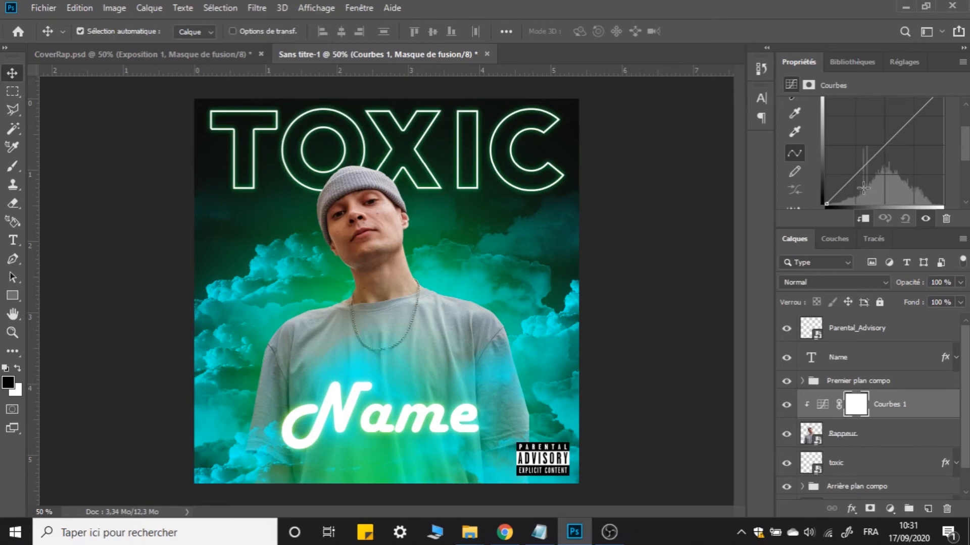
# Darken the rapper slightly by lowering the shadow part of the Courbes 1 curve, using the Courbes 1 curve in CoverRap.psd as reference
pyautogui.moveTo(863, 190); pyautogui.dragTo(879, 189)
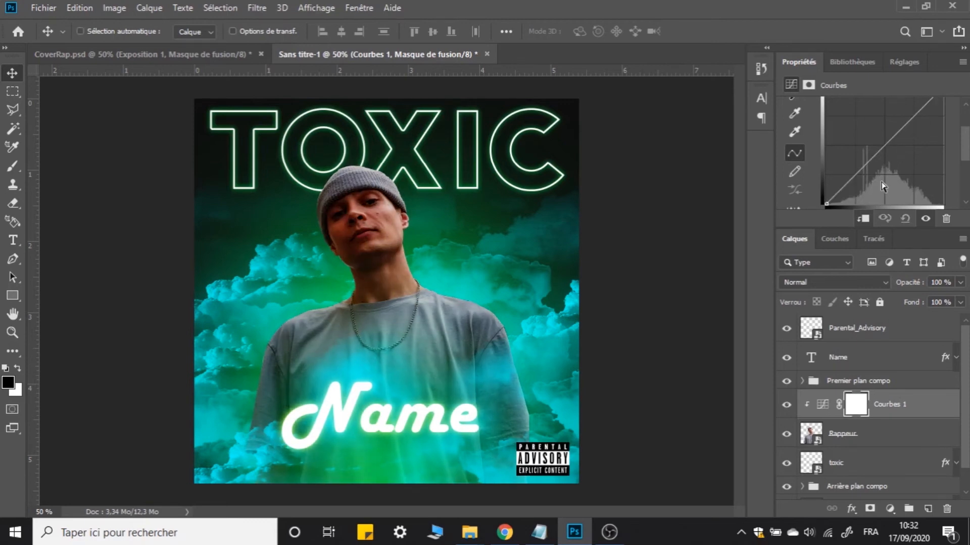
pyautogui.click(138, 54)
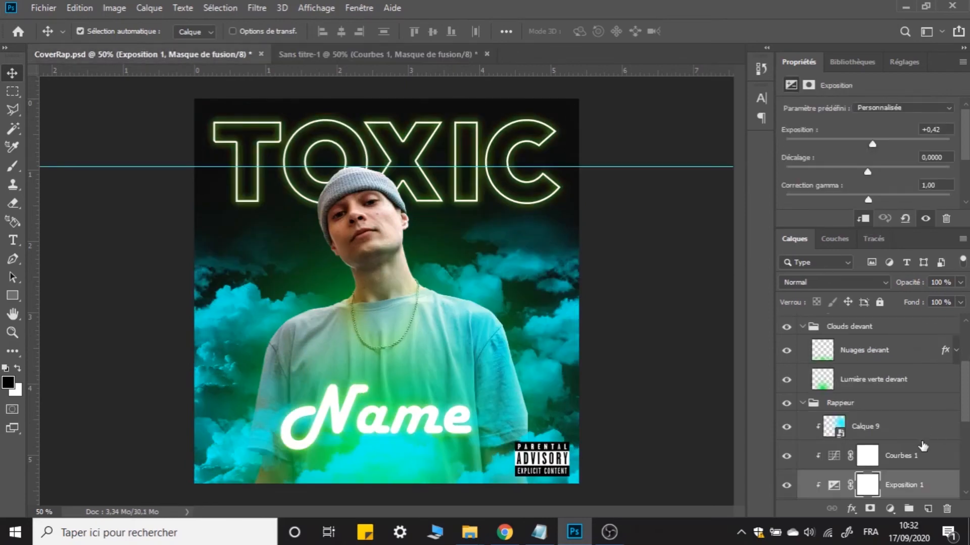
pyautogui.click(912, 461)
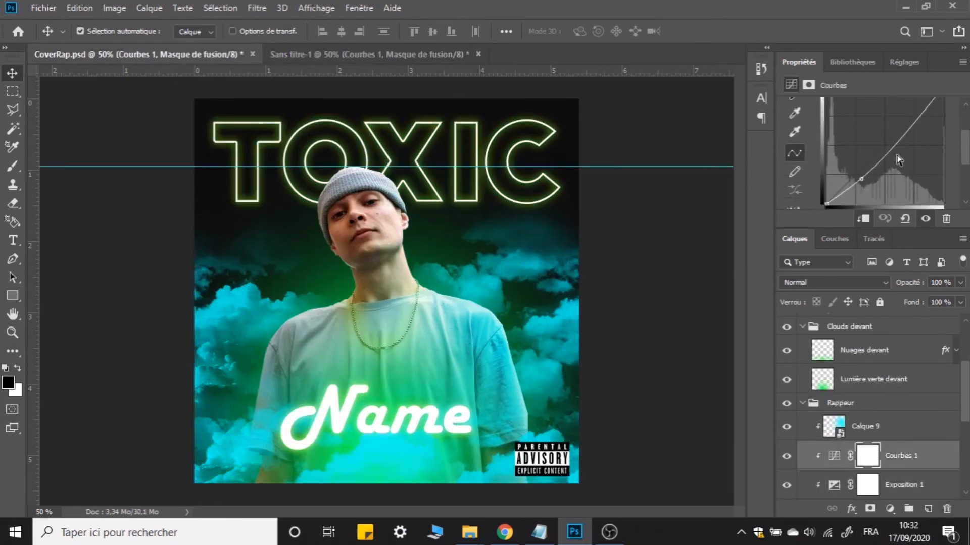
pyautogui.click(320, 54)
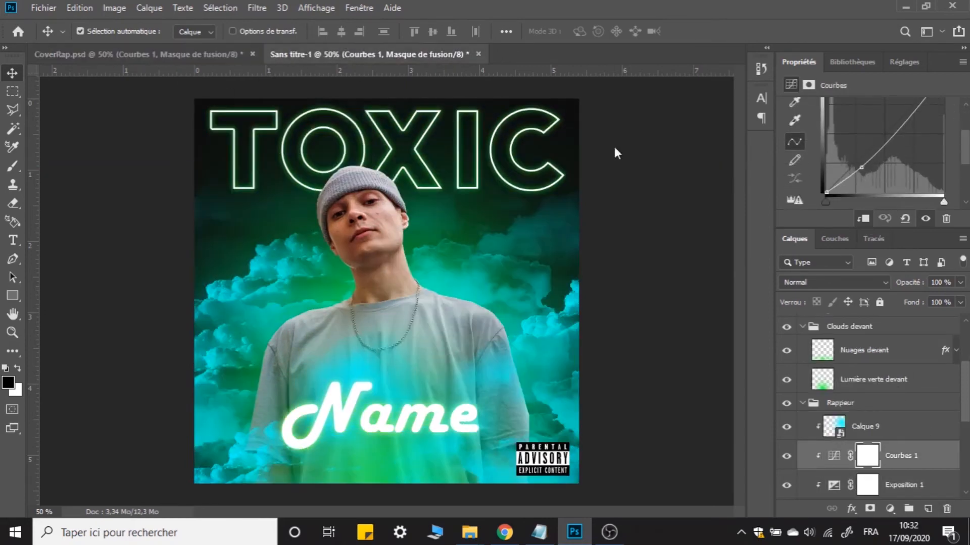
pyautogui.moveTo(861, 169); pyautogui.dragTo(857, 165)
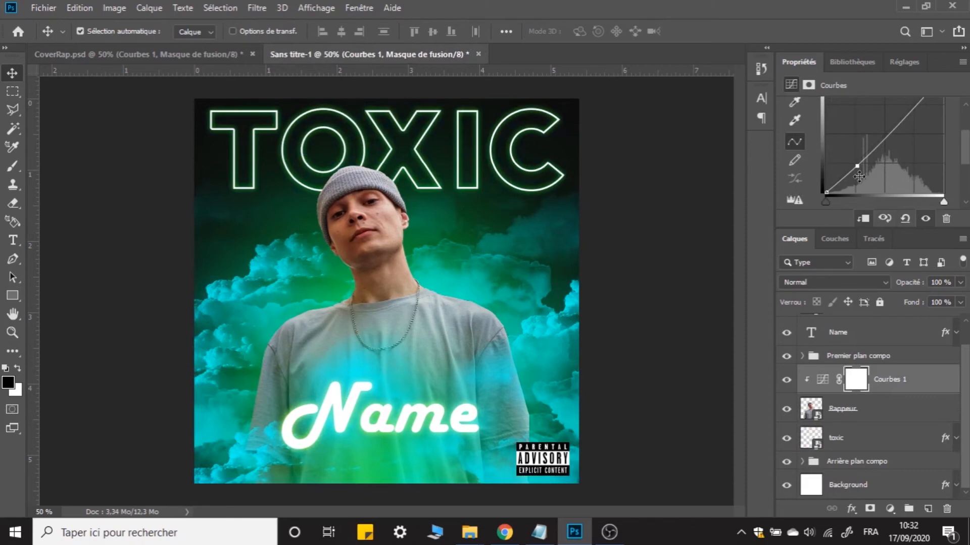
pyautogui.moveTo(861, 174); pyautogui.dragTo(862, 176)
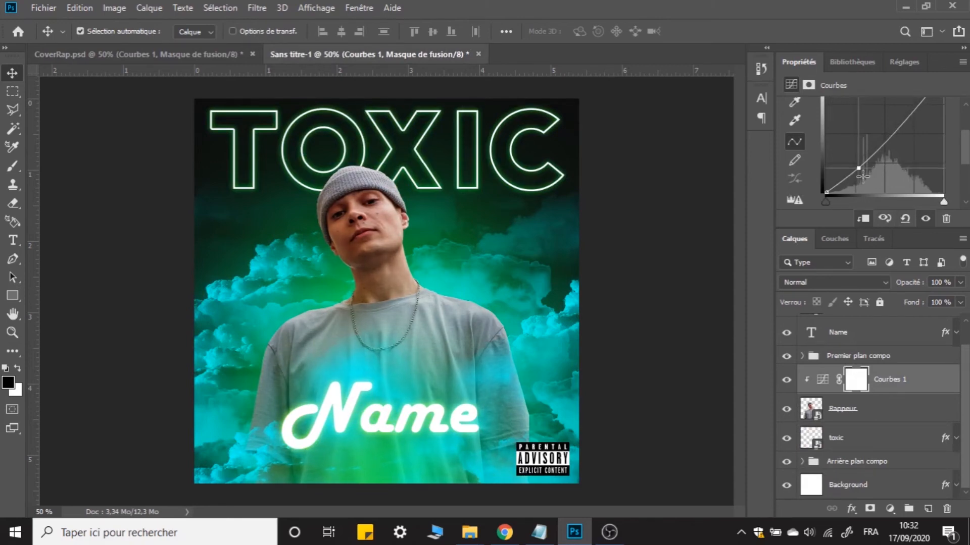
# Temporarily hide Exposition 1 in CoverRap.psd and compare the rapper's darkness between CoverRap.psd and Sans titre-1
pyautogui.click(119, 52)
pyautogui.scroll(-3, 863, 390)
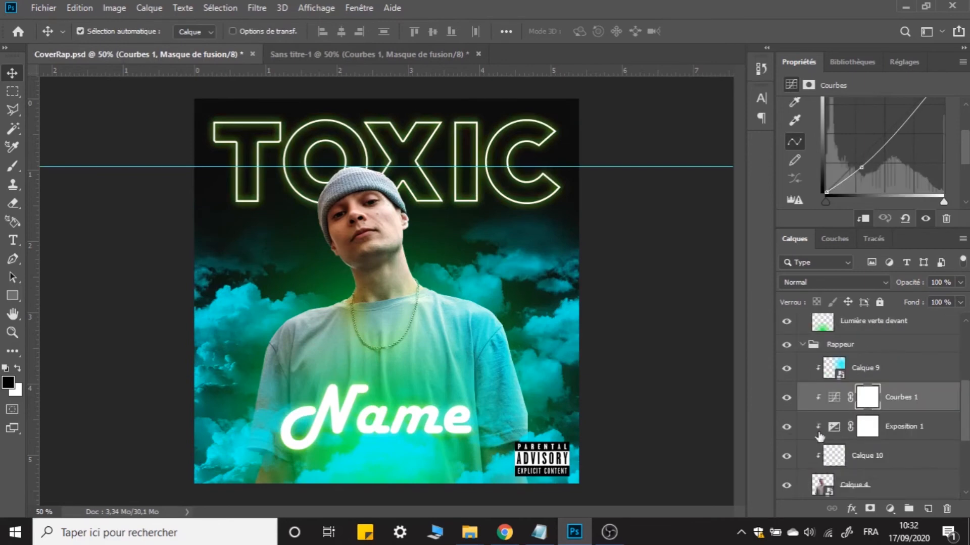
pyautogui.click(787, 427)
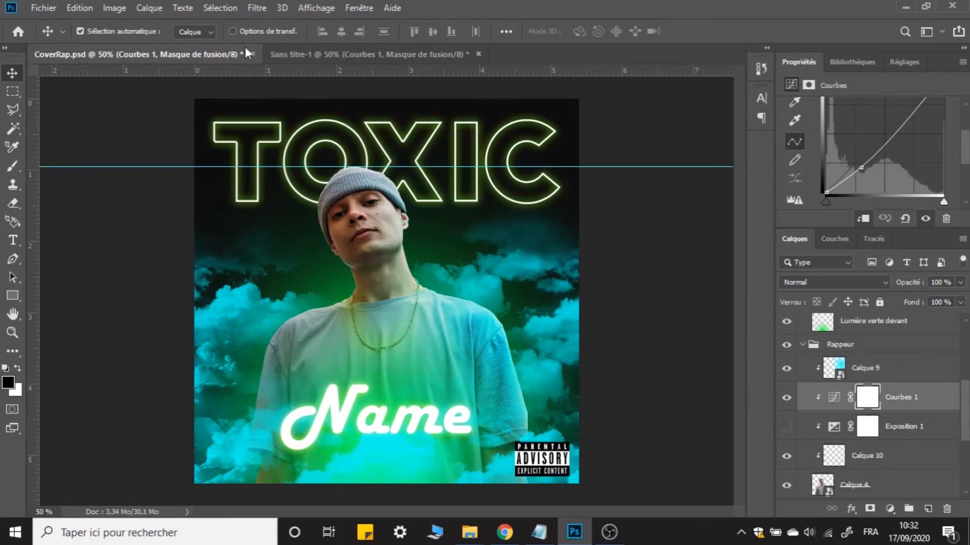
pyautogui.click(296, 55)
pyautogui.click(151, 55)
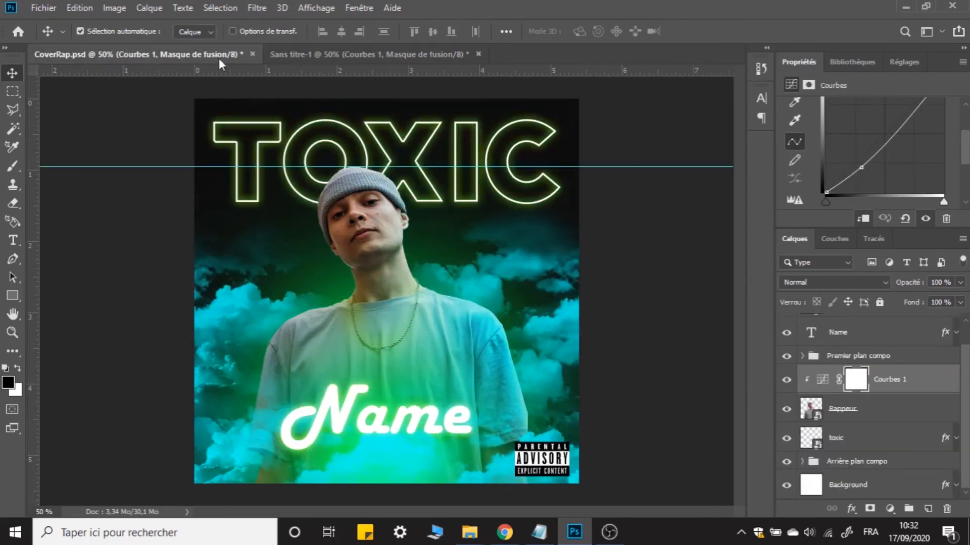
pyautogui.click(311, 57)
pyautogui.click(212, 55)
pyautogui.scroll(-3, 805, 380)
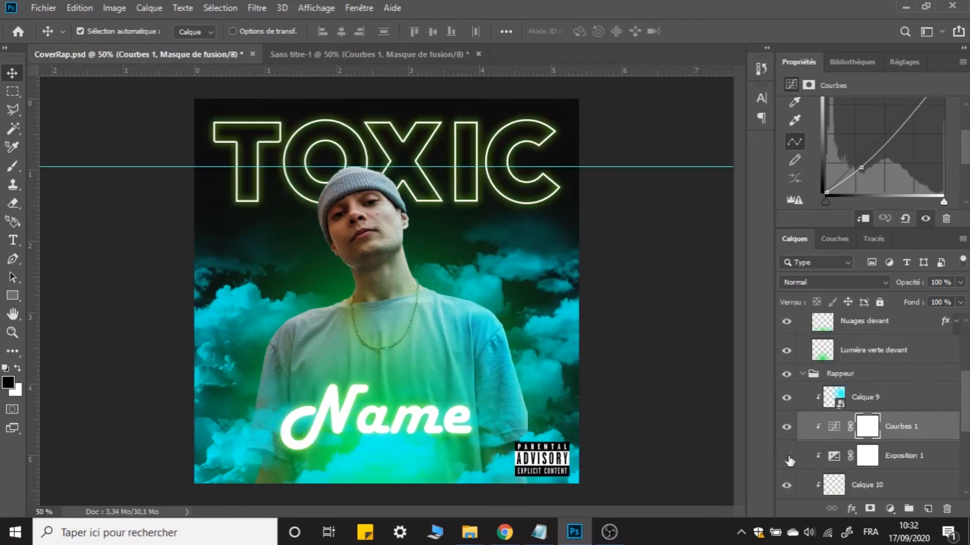
pyautogui.click(328, 55)
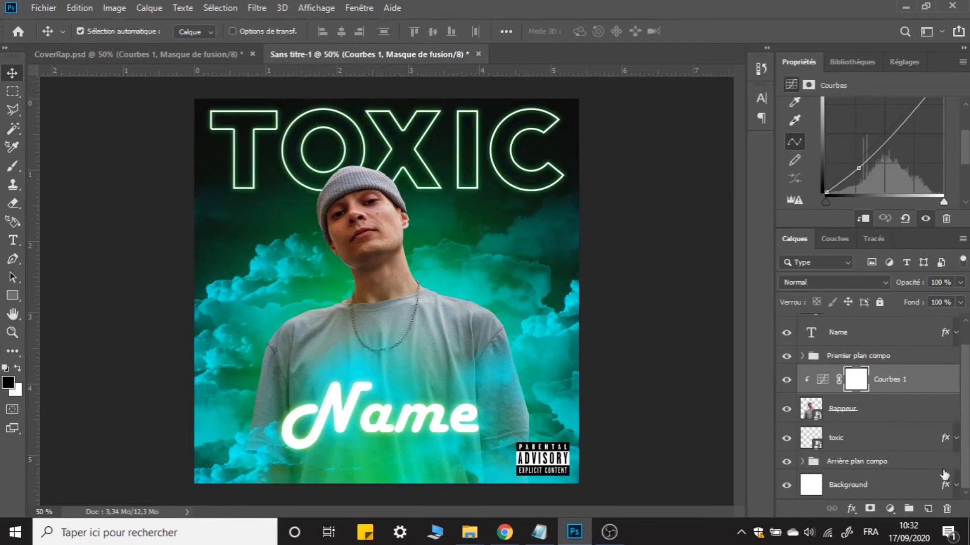
# Add an Exposition adjustment of +0,70 above Courbes 1 in Sans titre-1, clip it to the rapper, and compare the image with and without it
pyautogui.click(889, 509)
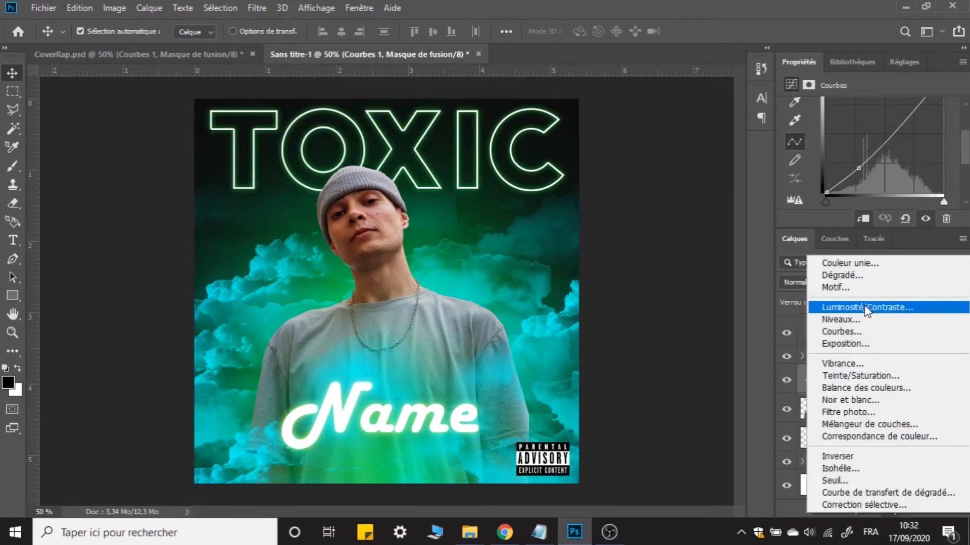
pyautogui.click(867, 346)
pyautogui.moveTo(871, 143); pyautogui.dragTo(876, 144)
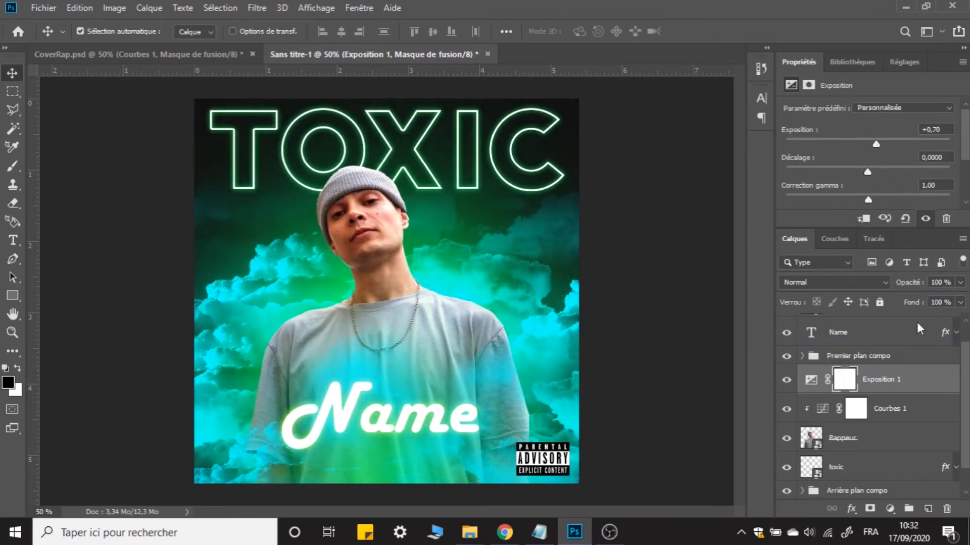
pyautogui.keyDown('alt'); pyautogui.click(934, 392); pyautogui.keyUp('alt')
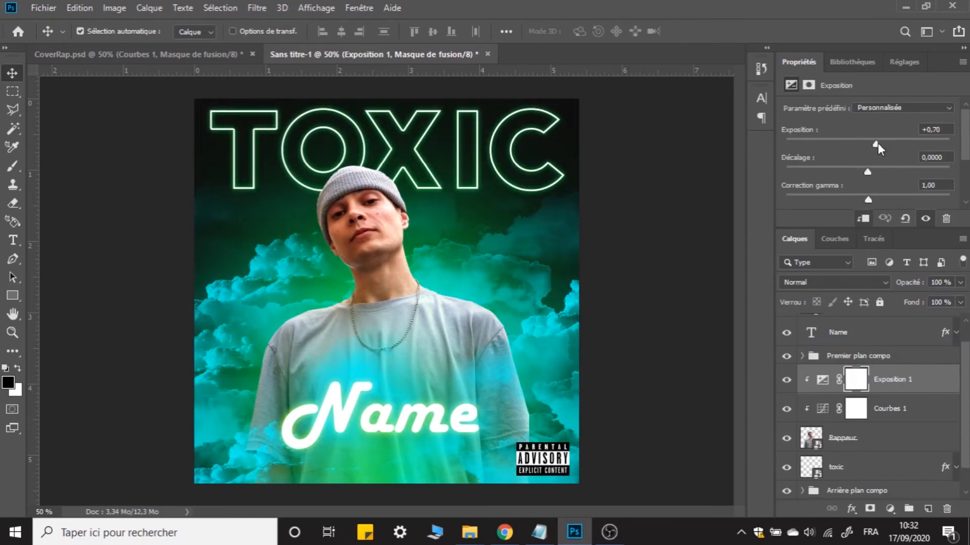
pyautogui.click(787, 382)
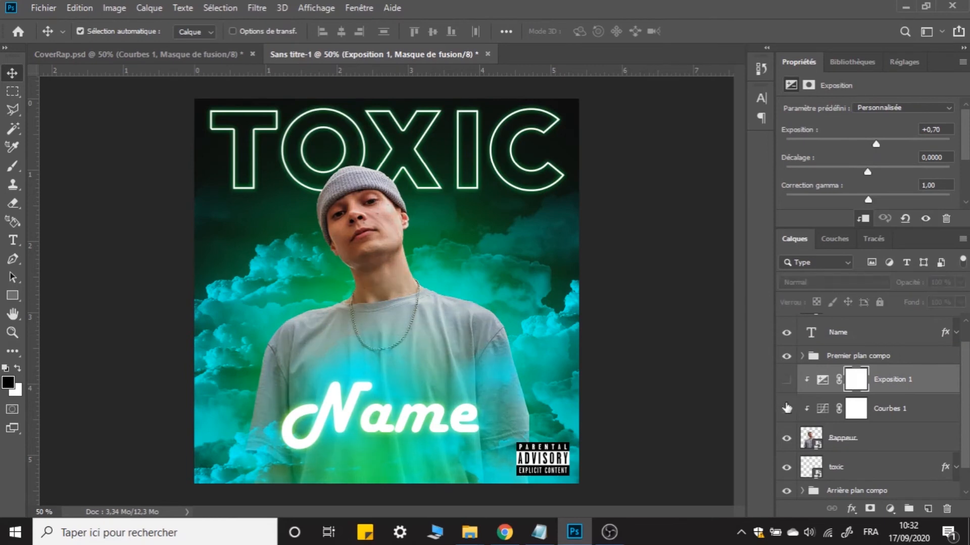
pyautogui.click(785, 384)
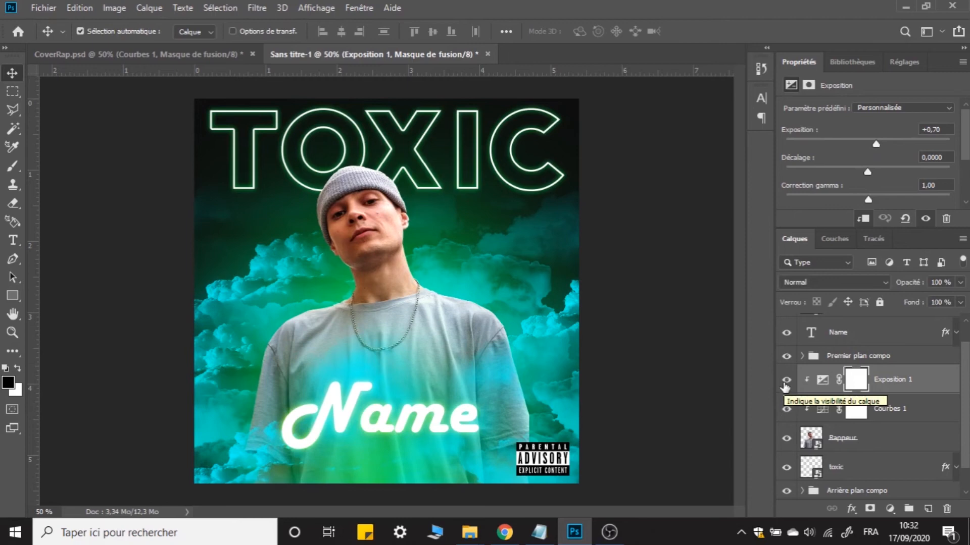
# Try CoverRap.psd's exposure value of +0,42 on Exposition 1 in Sans titre-1, and return it to +0,7
pyautogui.click(115, 54)
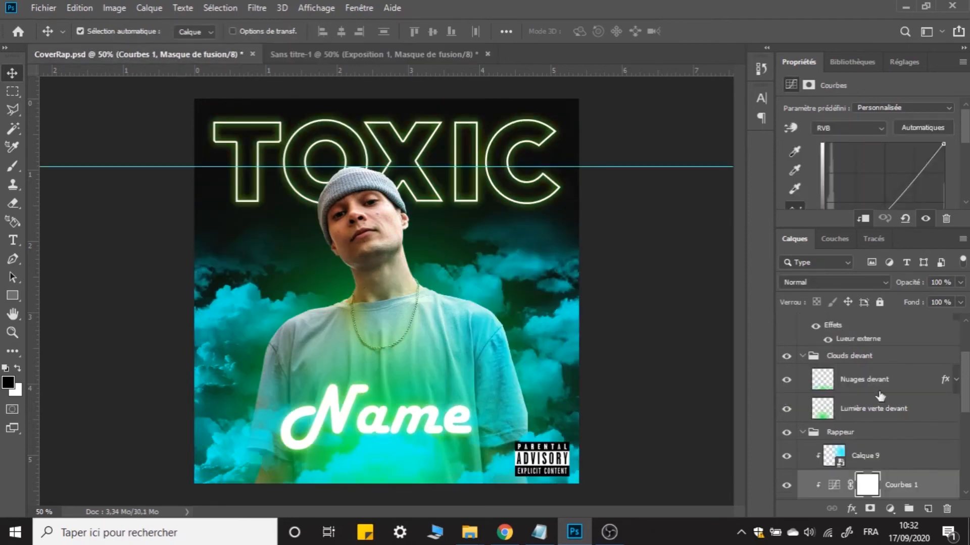
pyautogui.scroll(-3, 880, 396)
pyautogui.click(916, 429)
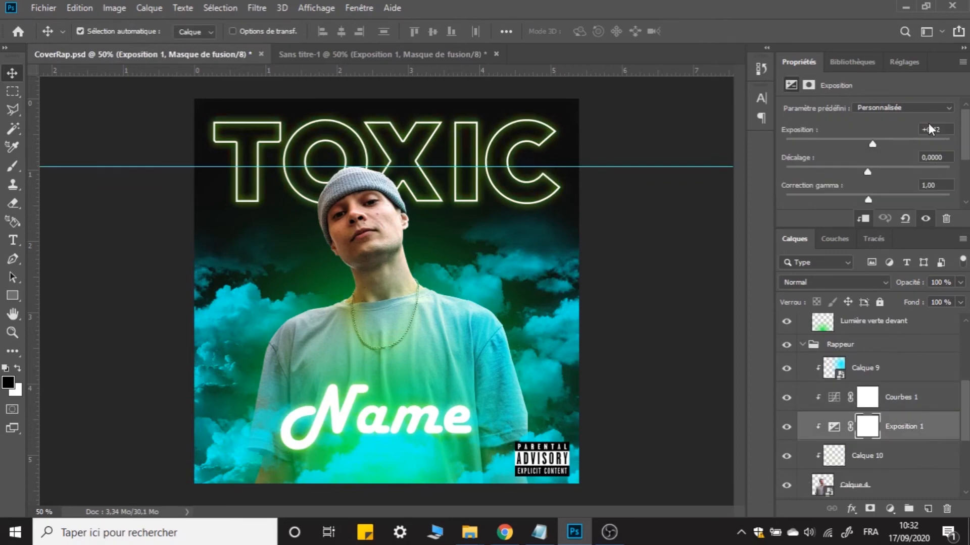
pyautogui.click(436, 54)
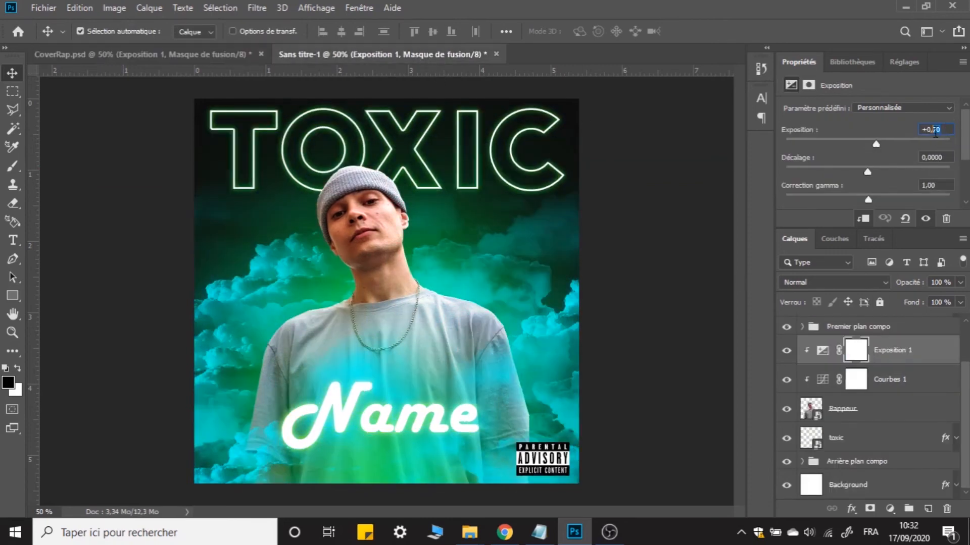
pyautogui.write('42')
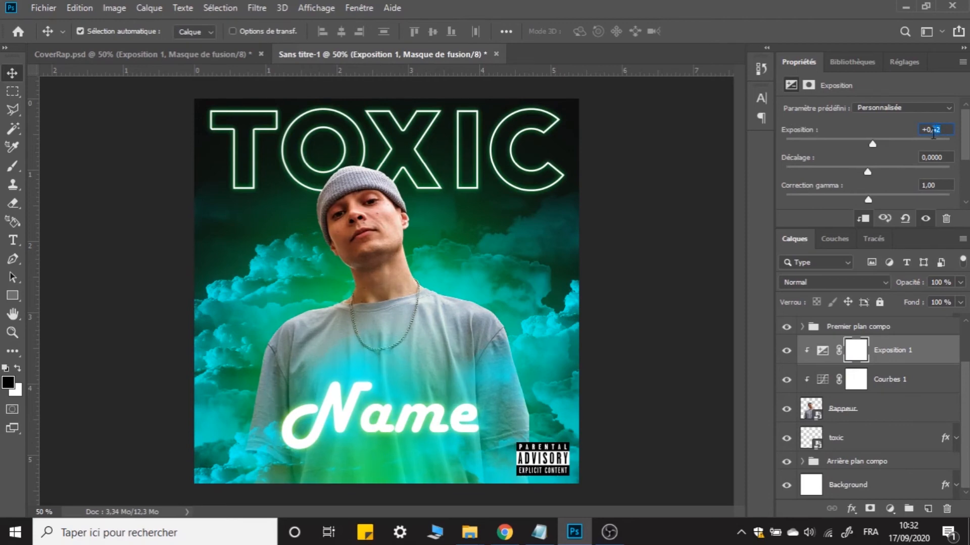
pyautogui.write('7')
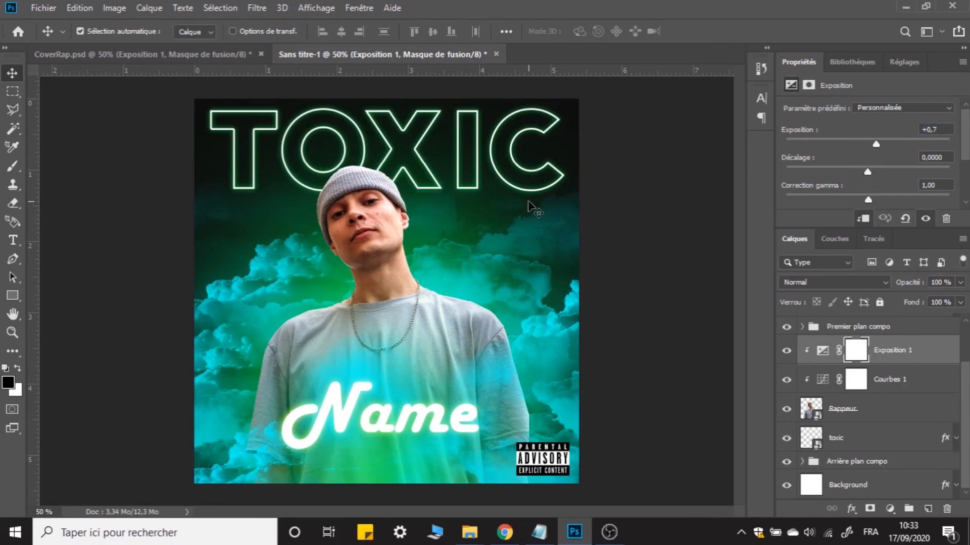
# Compare the rapper's lighting in both documents and examine the effect of the clipped Calque 9 light layer in CoverRap.psd
pyautogui.click(152, 54)
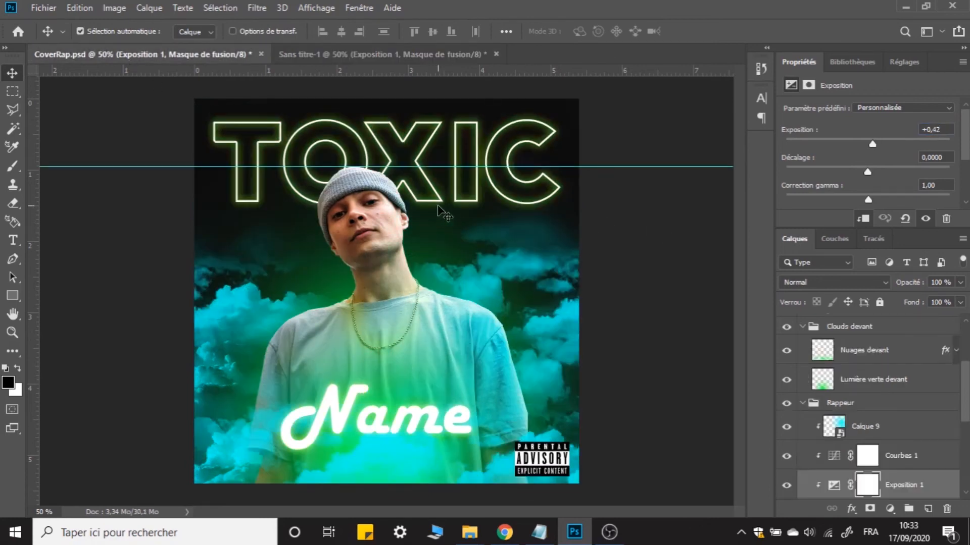
pyautogui.click(461, 347)
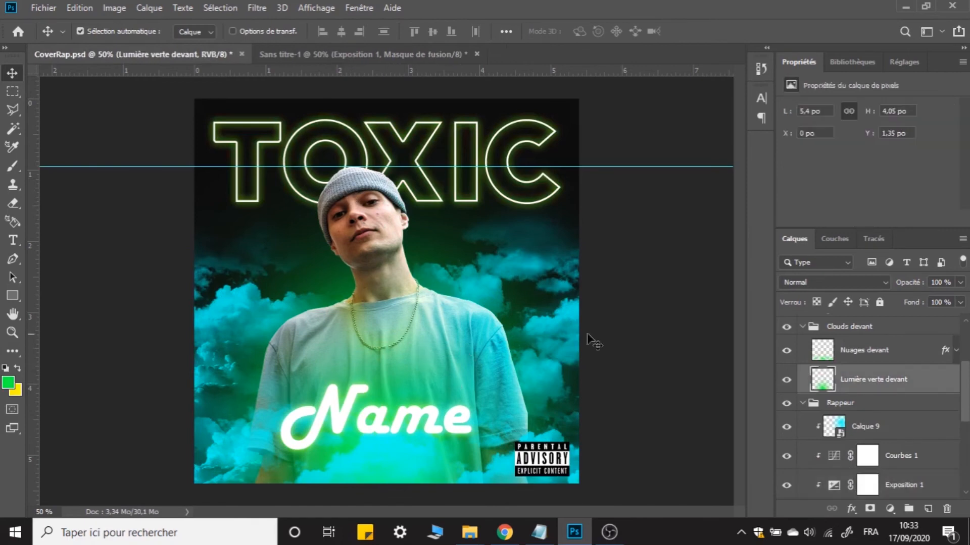
pyautogui.click(304, 51)
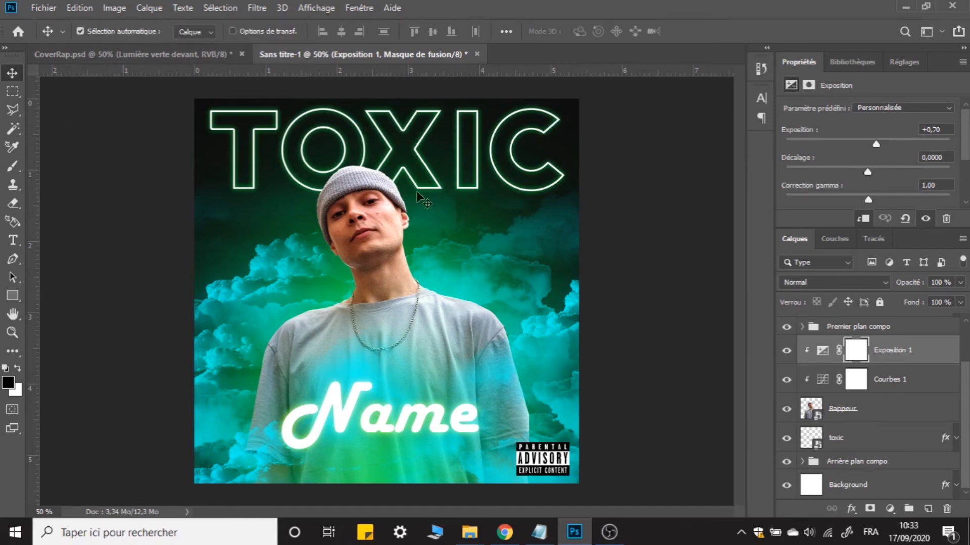
pyautogui.click(140, 56)
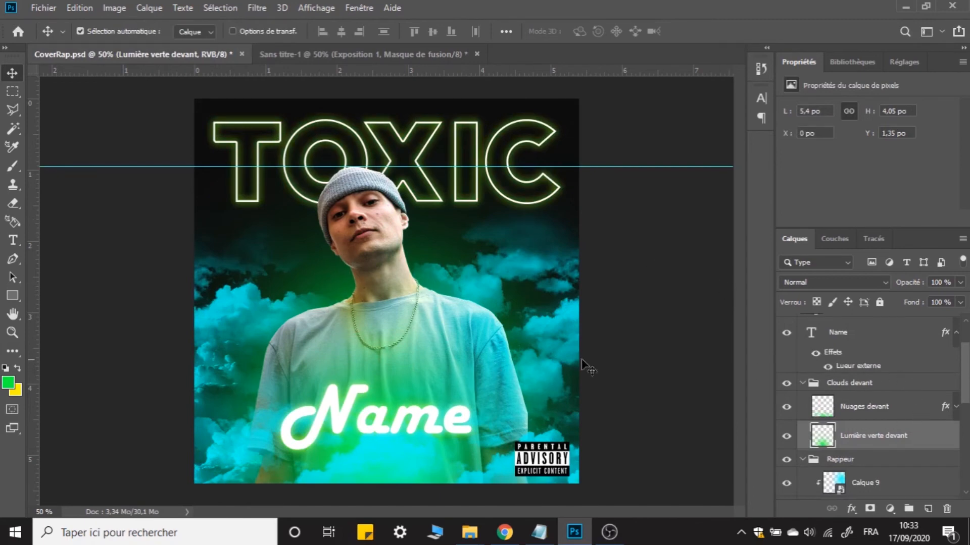
pyautogui.scroll(-2, 873, 374)
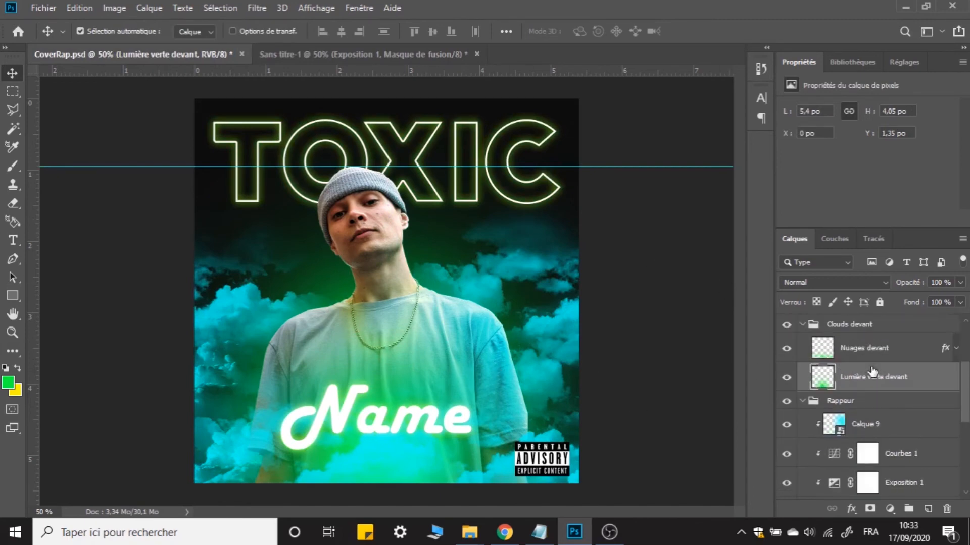
pyautogui.click(879, 429)
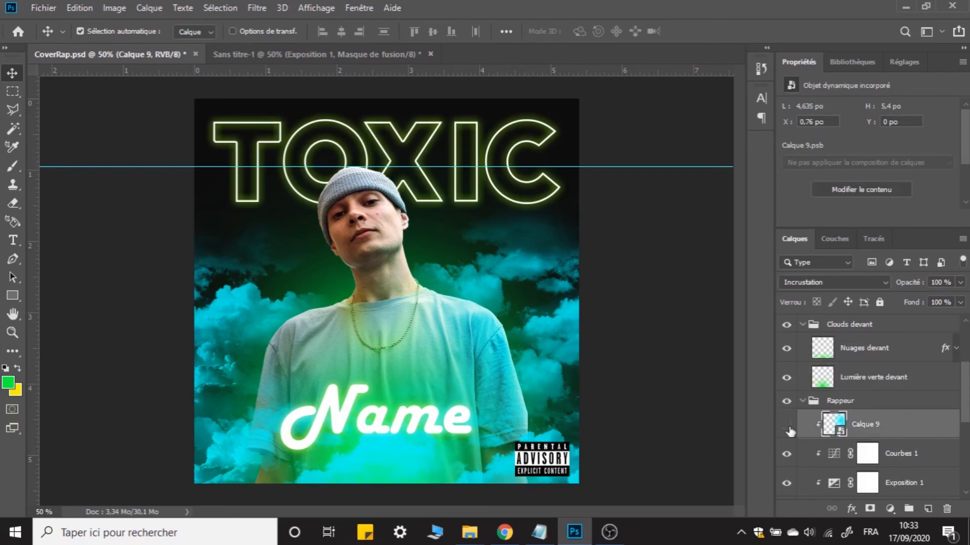
pyautogui.click(787, 426)
pyautogui.click(787, 425)
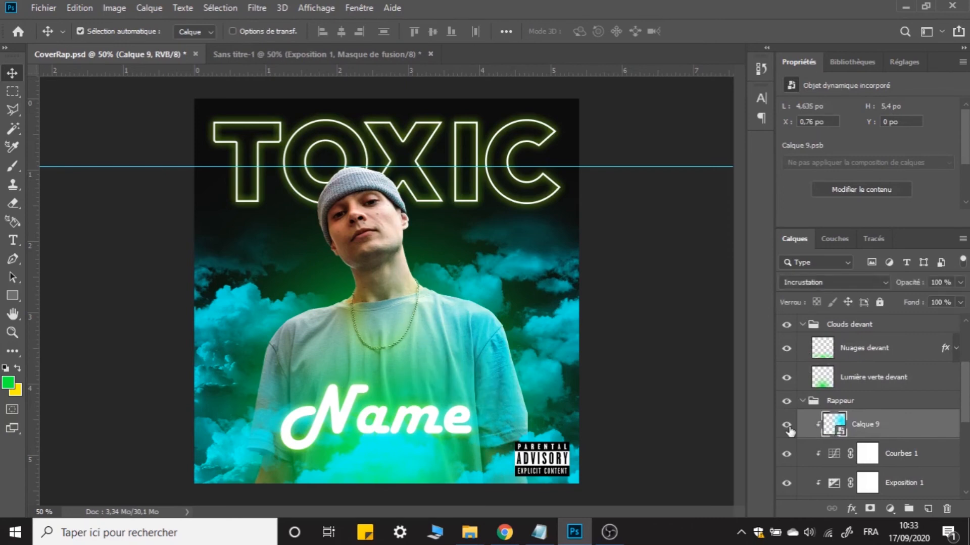
# Add an empty layer above Exposition 1 in Sans titre-1 and clip it to the rapper
pyautogui.click(292, 56)
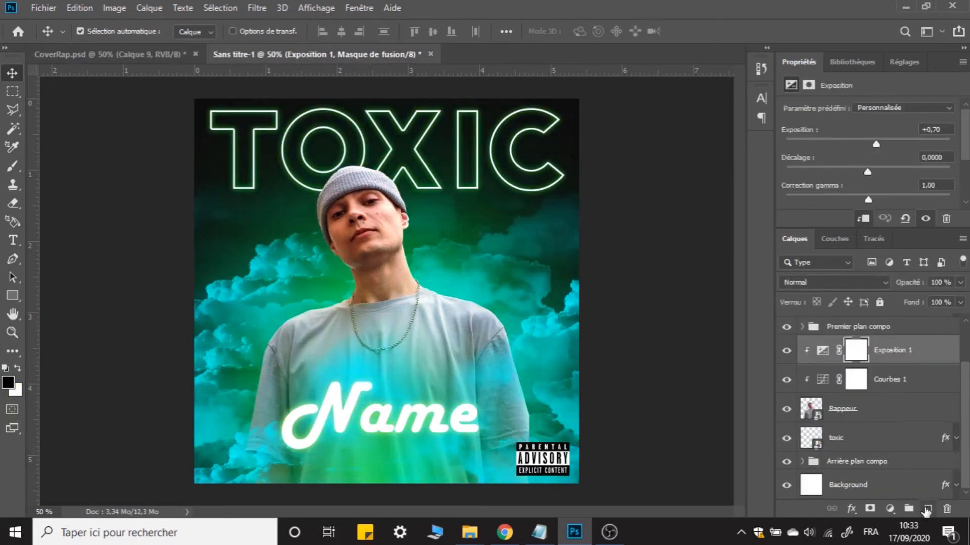
pyautogui.click(927, 509)
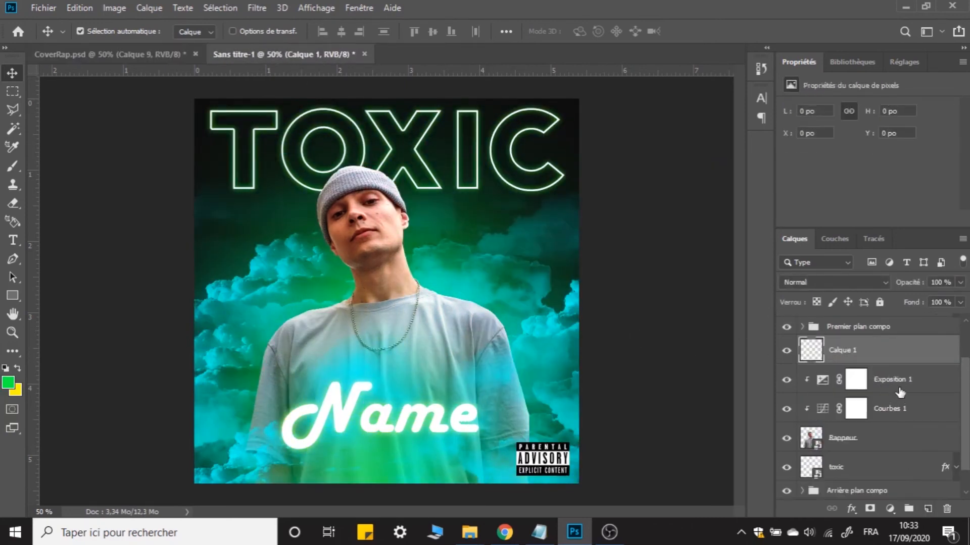
pyautogui.keyDown('alt'); pyautogui.click(889, 360); pyautogui.keyUp('alt')
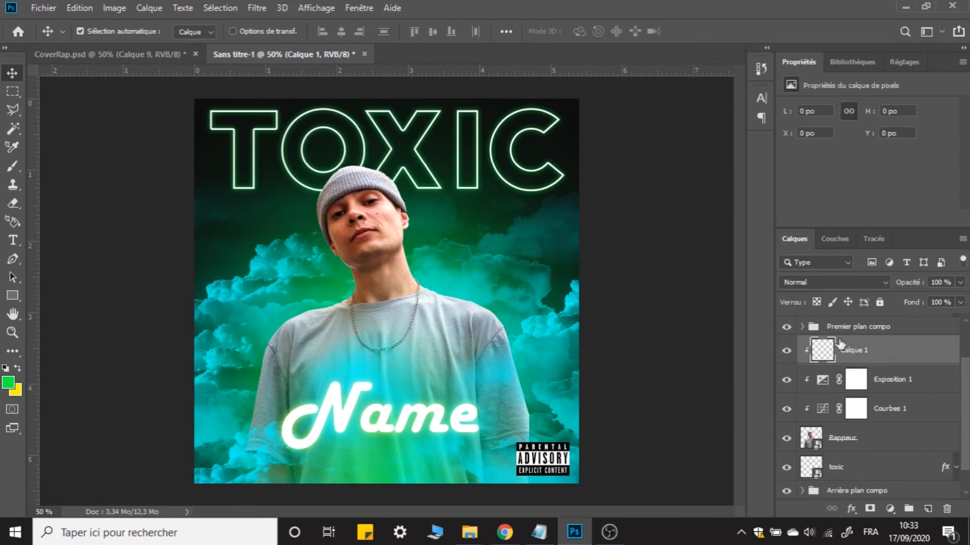
# Paint turquoise light over the rapper's shoulder and sleeve on the image's right side with a soft 500 px brush
pyautogui.click(13, 167)
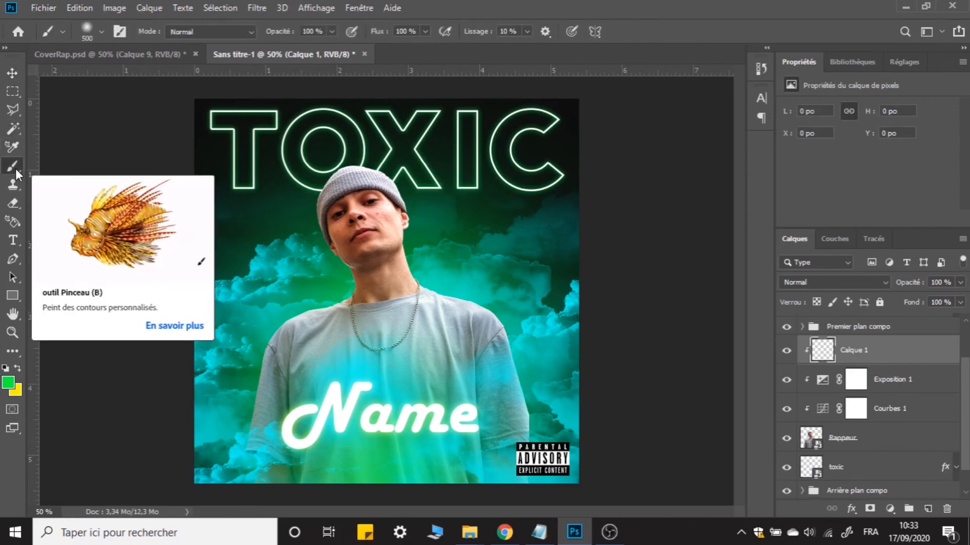
pyautogui.click(94, 30)
pyautogui.click(94, 31)
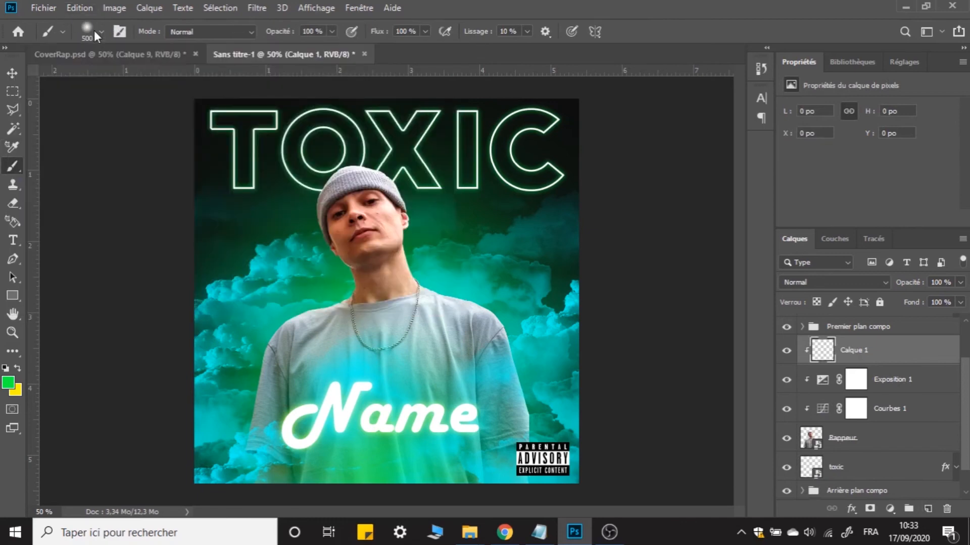
pyautogui.click(8, 382)
pyautogui.moveTo(693, 306); pyautogui.dragTo(702, 314)
pyautogui.click(859, 204)
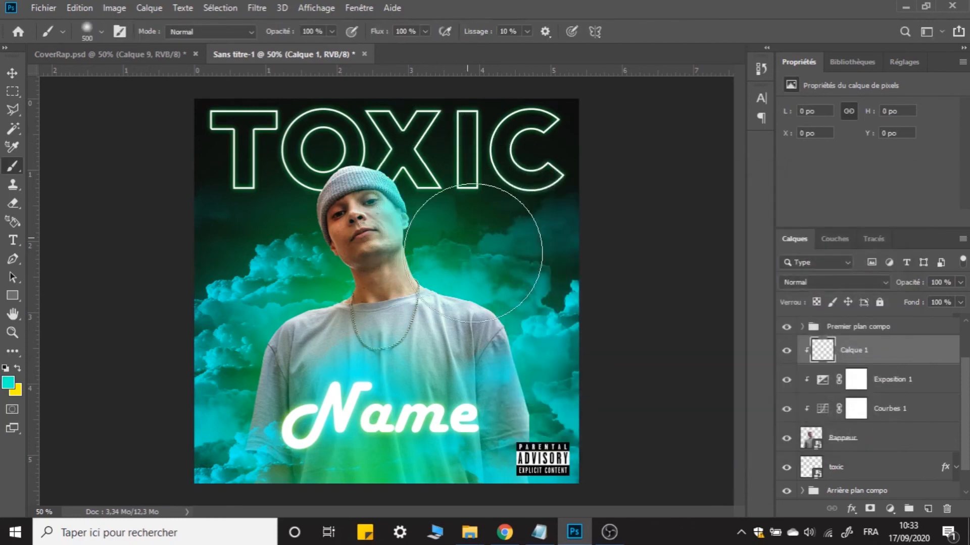
pyautogui.moveTo(473, 253)
pyautogui.mouseDown()
pyautogui.moveTo(552, 400)
pyautogui.moveTo(574, 369)
pyautogui.mouseUp()
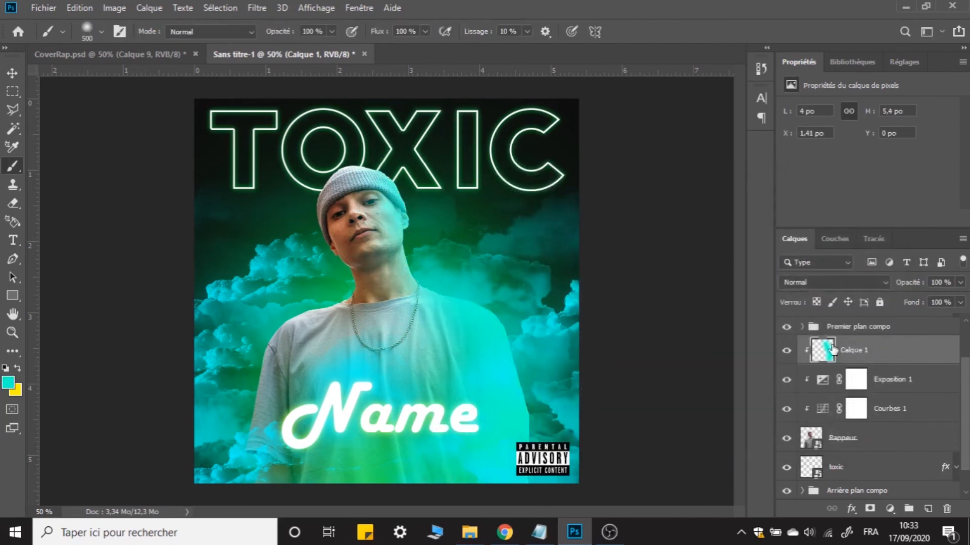
# Compare the painted light with CoverRap.psd and set Calque 1 in Sans titre-1 to the Incrustation blend mode
pyautogui.click(115, 55)
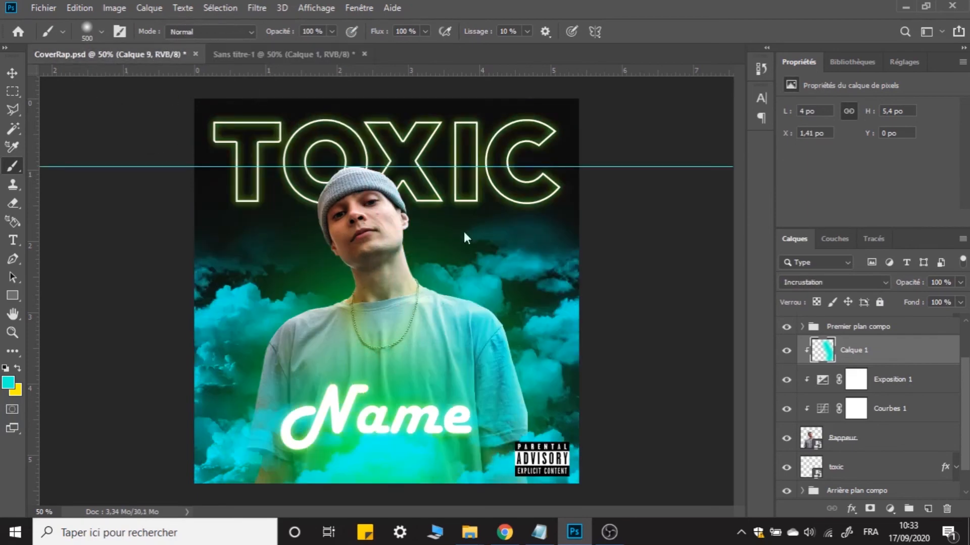
pyautogui.click(303, 55)
pyautogui.click(840, 283)
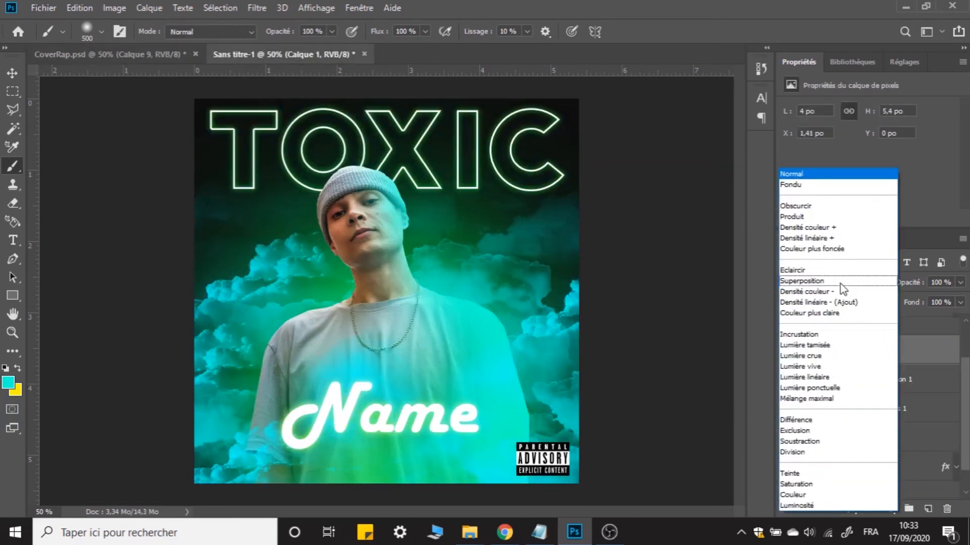
pyautogui.click(808, 335)
# Examine the effect of Calque 9 in CoverRap.psd by hiding and showing it, and return to Sans titre-1
pyautogui.click(109, 54)
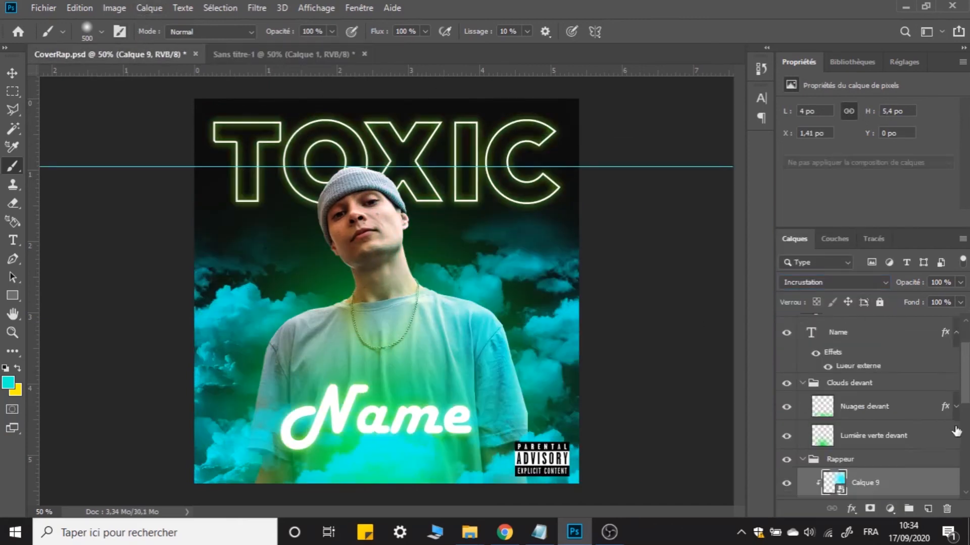
pyautogui.scroll(-1, 880, 406)
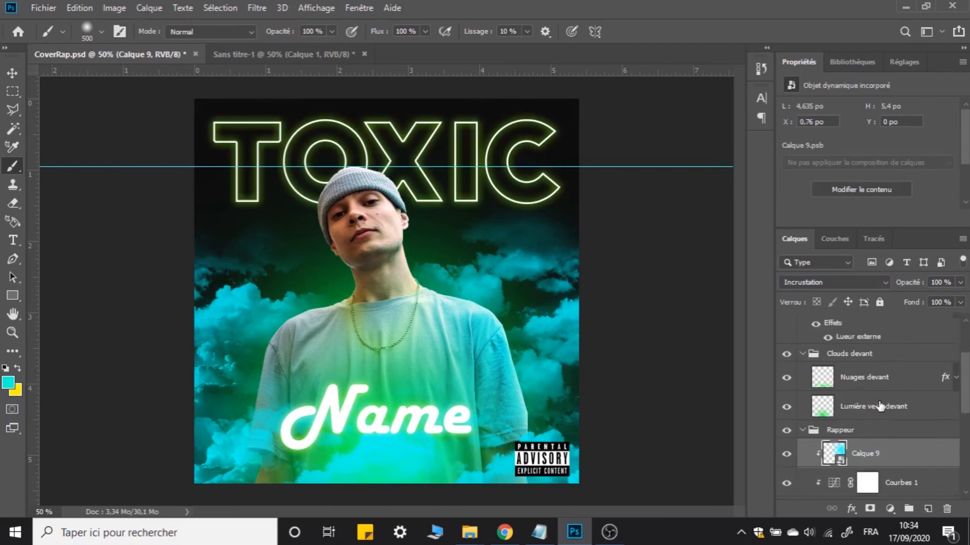
pyautogui.click(781, 454)
pyautogui.click(780, 453)
pyautogui.click(269, 55)
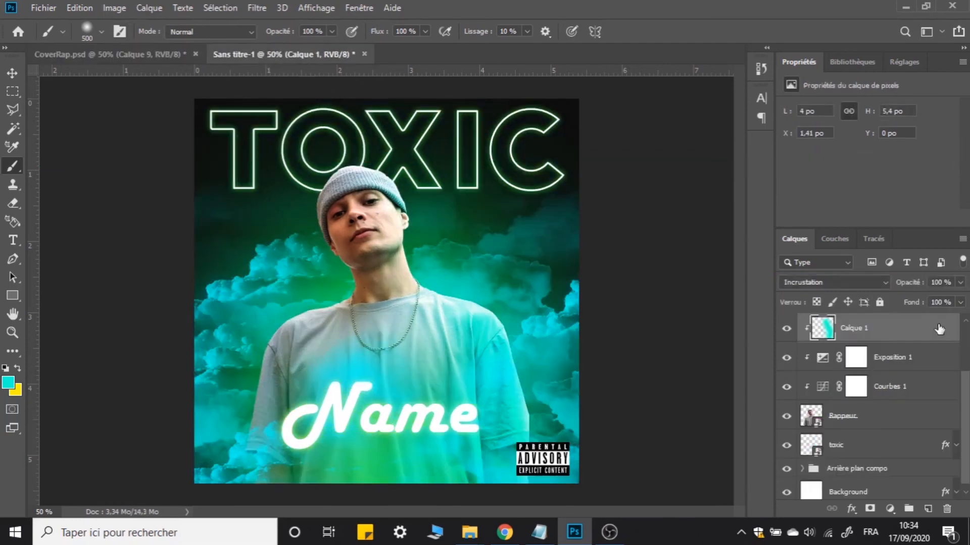
# Lower Calque 1's opacity, trying 20 % and settling on 50 %, and compare the rapper with and without the layer
pyautogui.click(943, 279)
pyautogui.write('20')
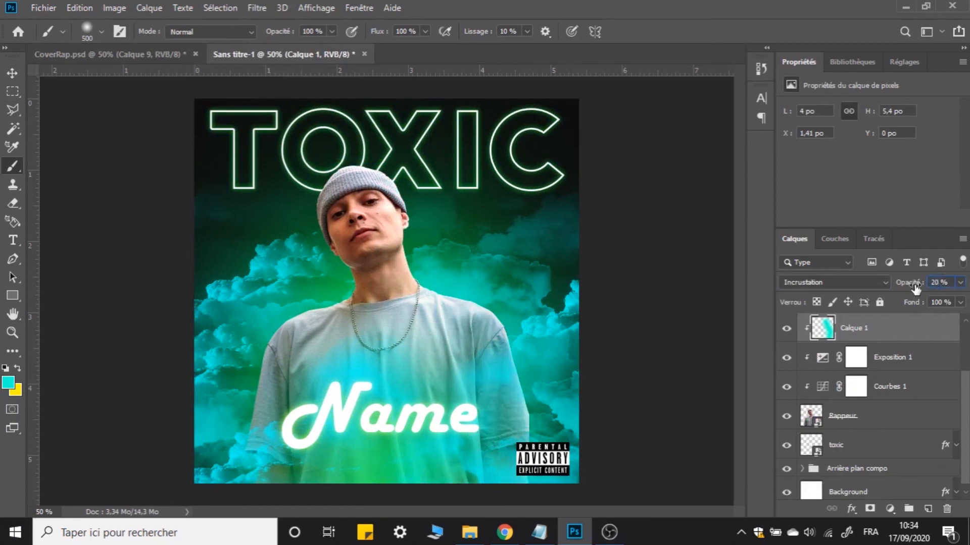
pyautogui.click(786, 328)
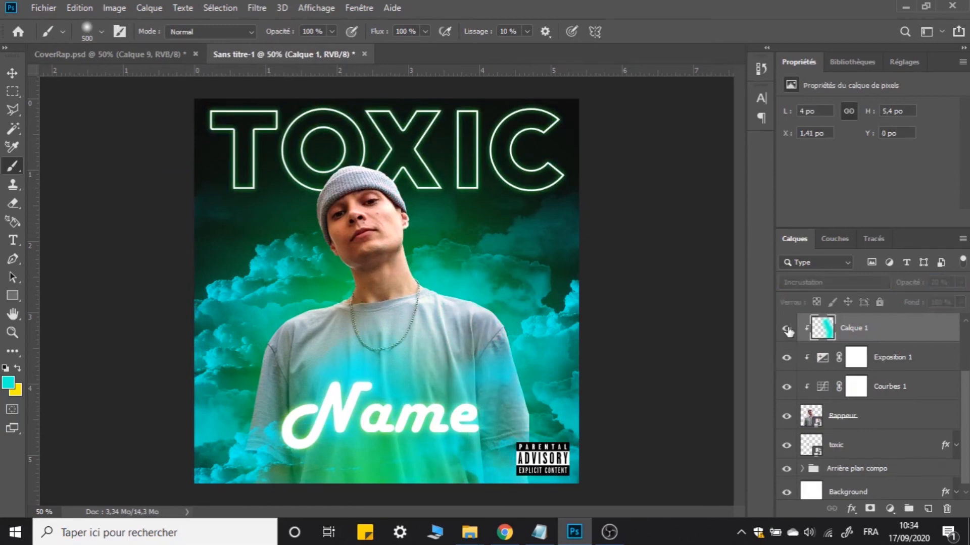
pyautogui.click(787, 329)
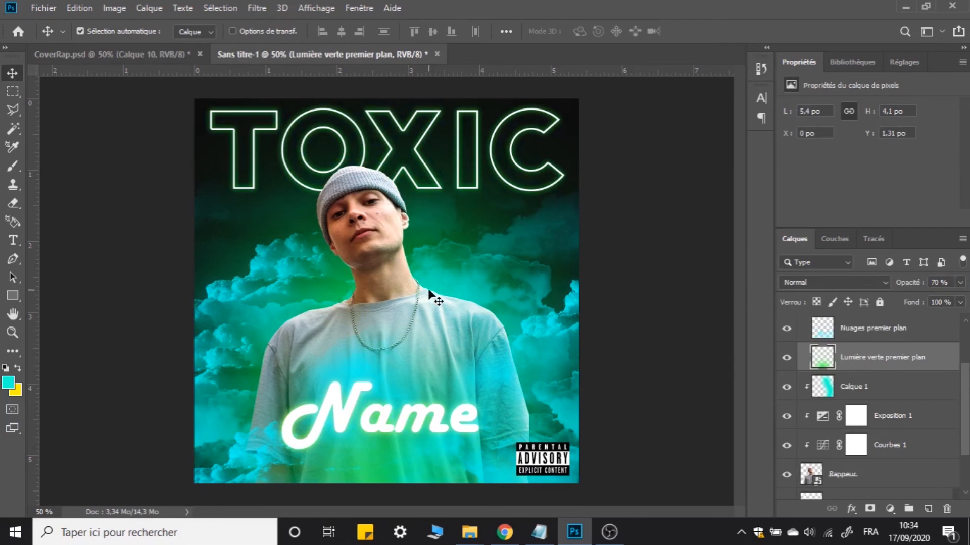
pyautogui.click(862, 391)
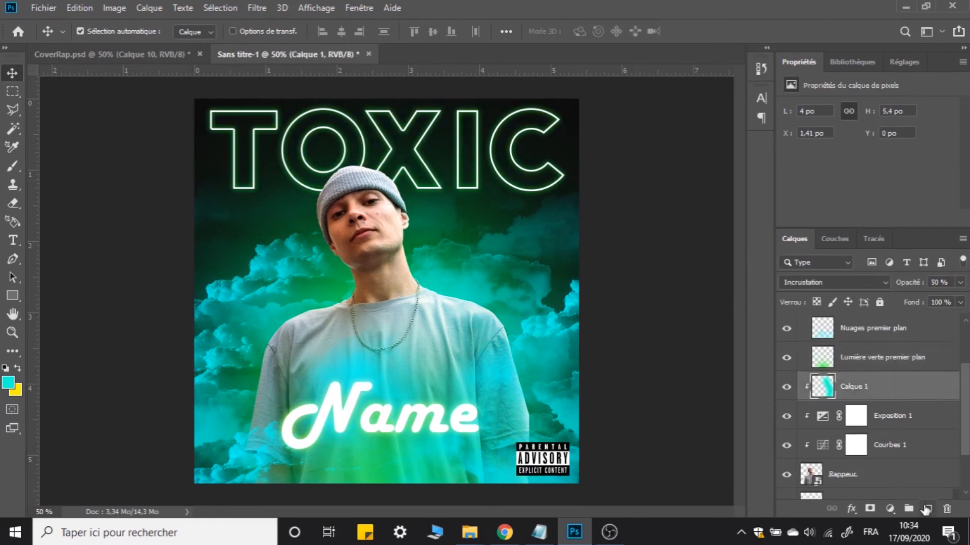
pyautogui.click(928, 509)
pyautogui.keyDown('alt'); pyautogui.click(873, 399); pyautogui.keyUp('alt')
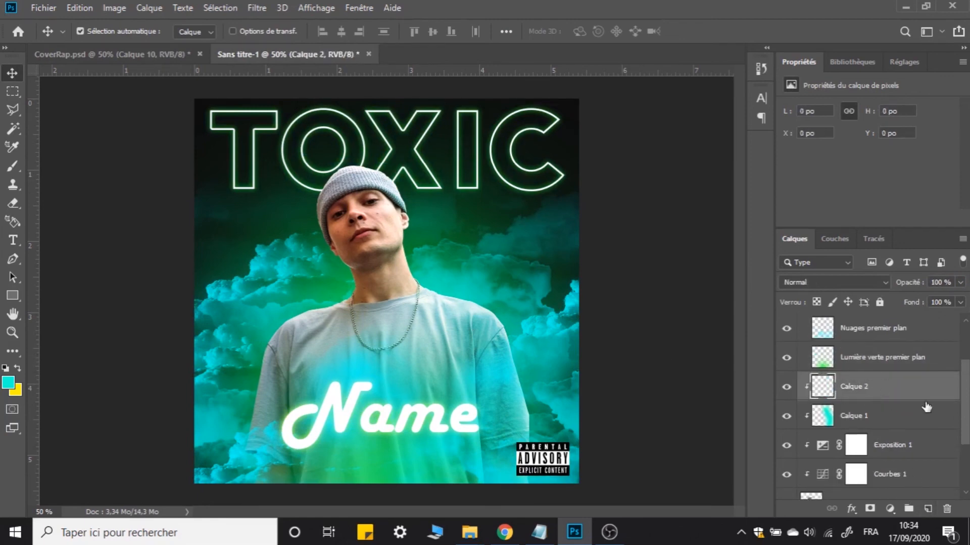
pyautogui.scroll(1, 924, 406)
pyautogui.hotkey('ctrl', 'z')
pyautogui.hotkey('ctrl', 'z')
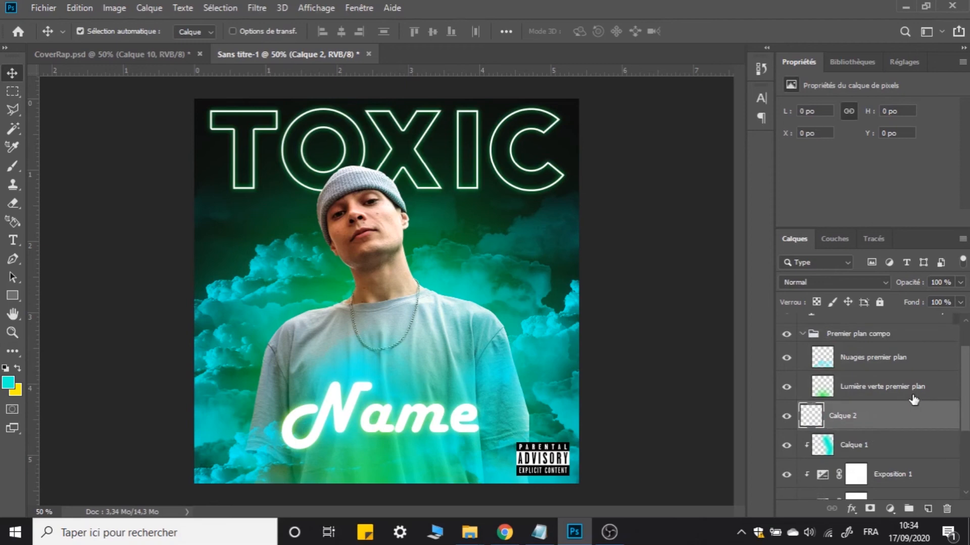
# Group the rapper layer with Courbes 1, Exposition 1 and Calque 1, and name the group Rappeur
pyautogui.scroll(-2, 791, 426)
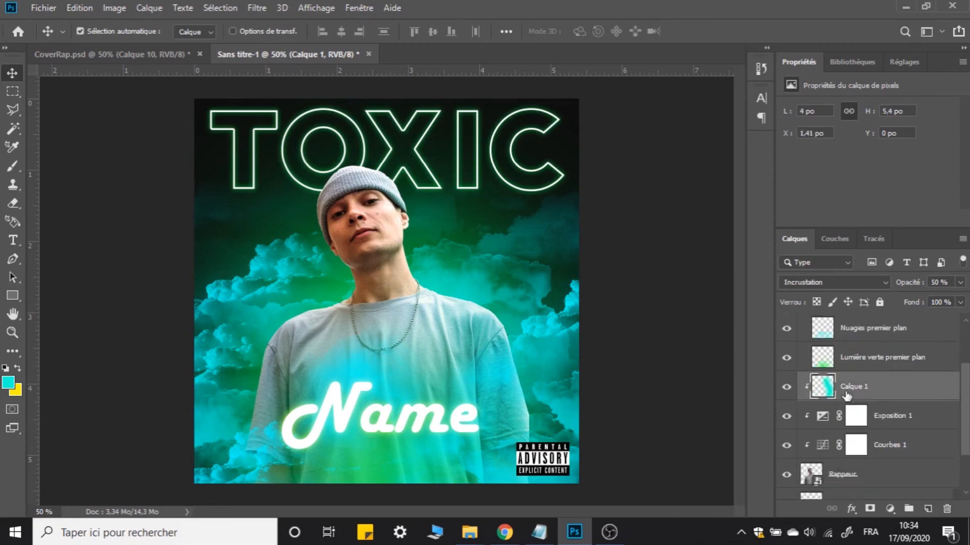
pyautogui.click(858, 454)
pyautogui.keyDown('shift'); pyautogui.click(881, 368); pyautogui.keyUp('shift')
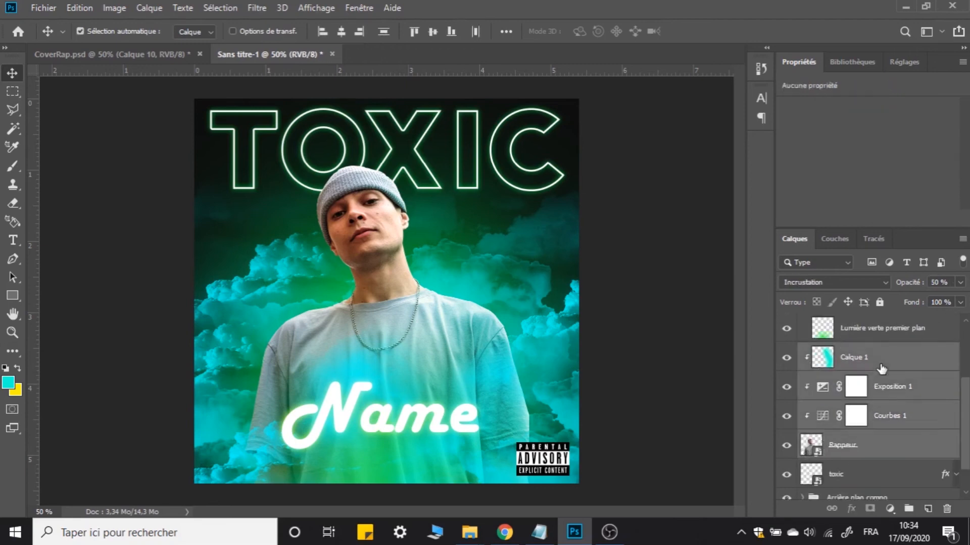
pyautogui.hotkey('ctrl', 'g')
pyautogui.doubleClick(847, 414)
pyautogui.write('R')
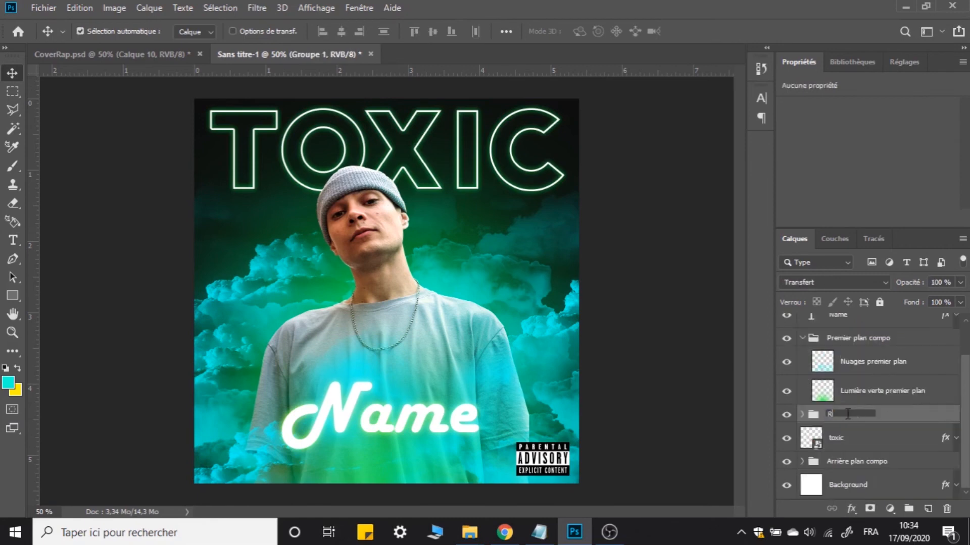
pyautogui.write('appeur')
pyautogui.press('Return')
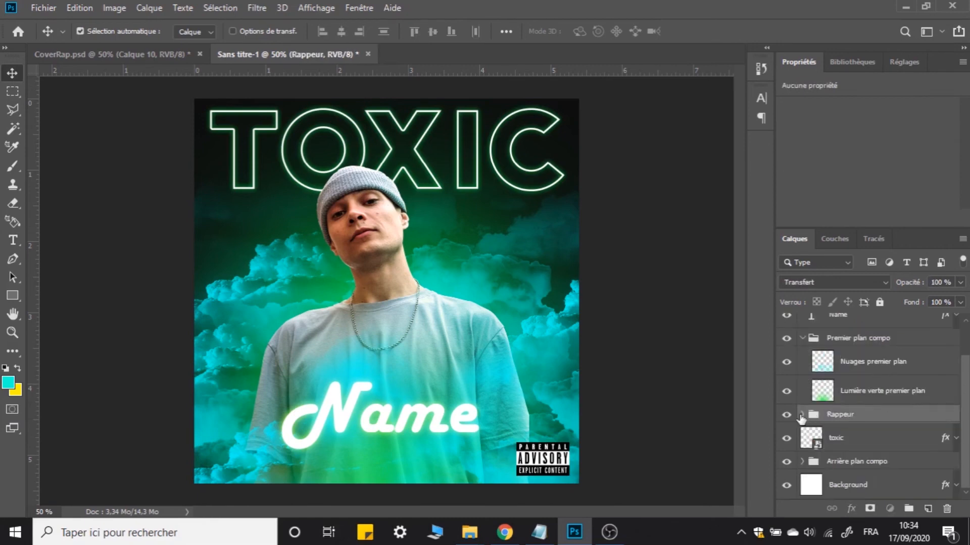
# Add a clipped layer above Calque 1 inside the Rappeur group and set the brush colour to green 00ff36
pyautogui.click(802, 415)
pyautogui.click(853, 438)
pyautogui.click(928, 509)
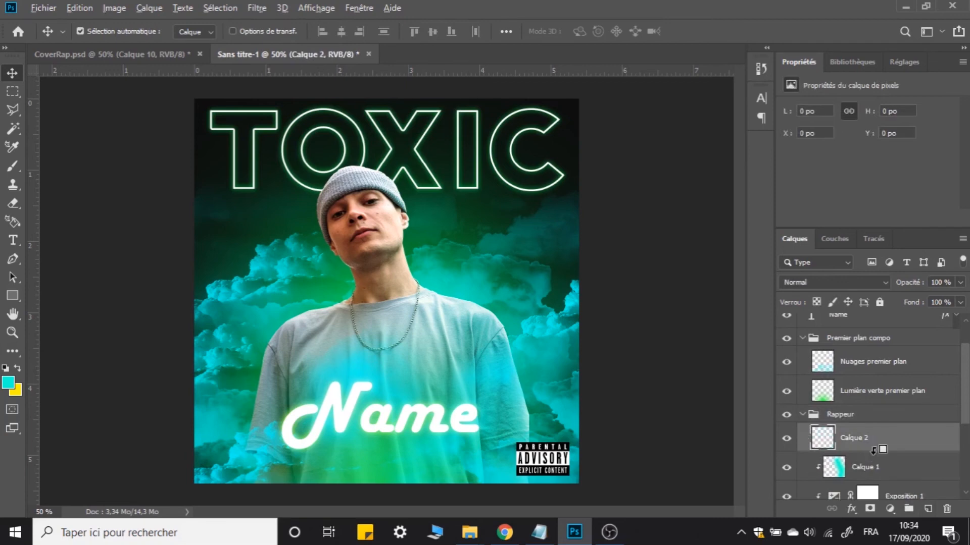
pyautogui.click(8, 382)
pyautogui.click(705, 325)
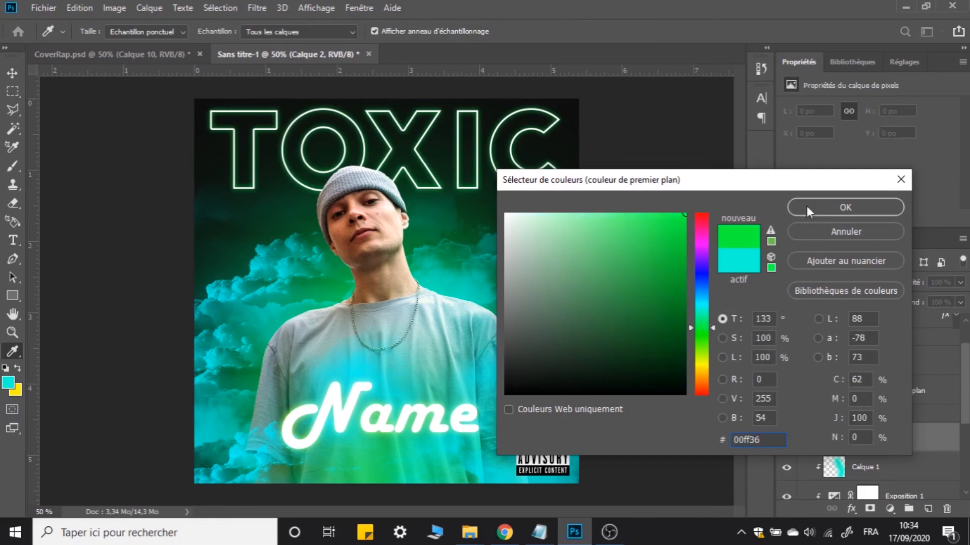
pyautogui.click(808, 207)
pyautogui.click(12, 167)
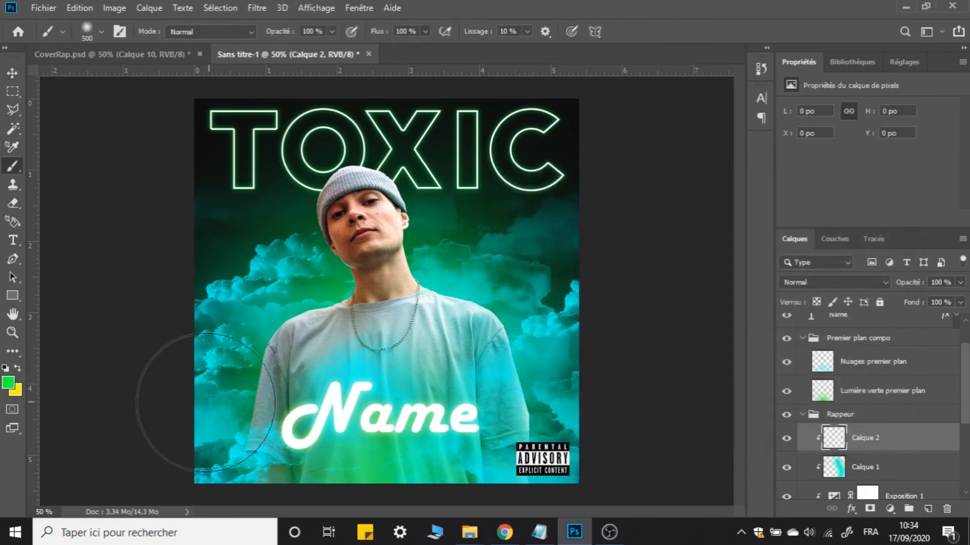
pyautogui.moveTo(205, 364); pyautogui.dragTo(207, 278)
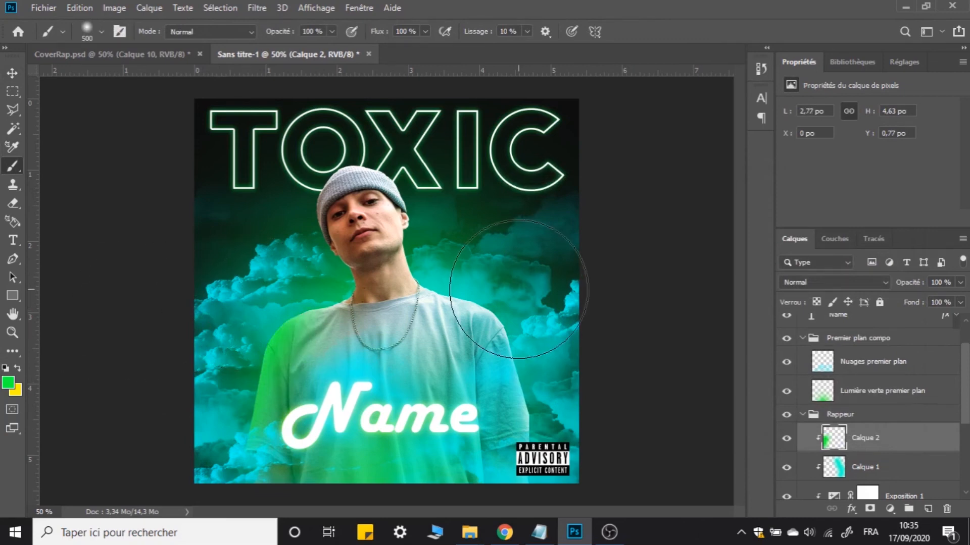
pyautogui.hotkey('ctrl', 'z')
pyautogui.hotkey('ctrl', 'z')
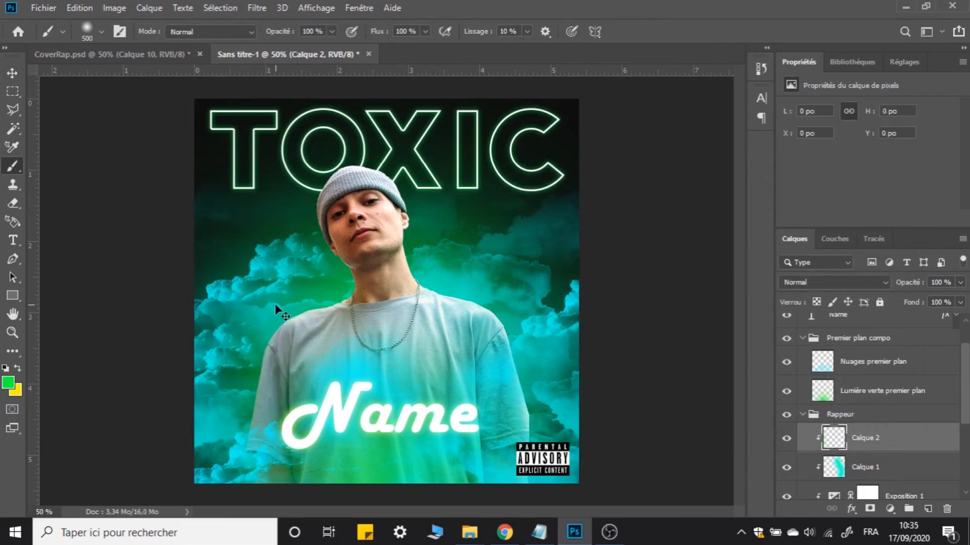
# Paint green light on Calque 2 over the rapper's sleeve on the image's left side and set its blend mode to Incrustation
pyautogui.moveTo(221, 348); pyautogui.dragTo(195, 426)
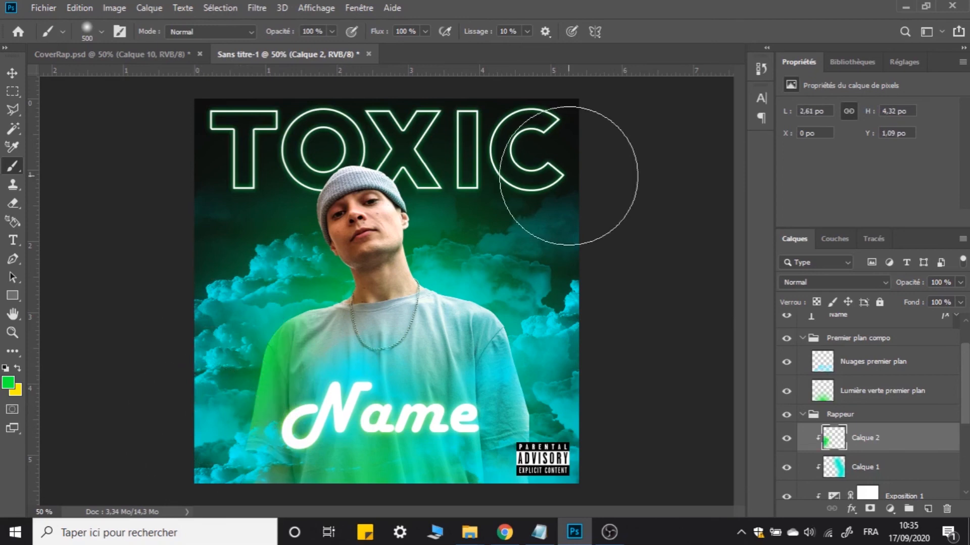
pyautogui.click(251, 282)
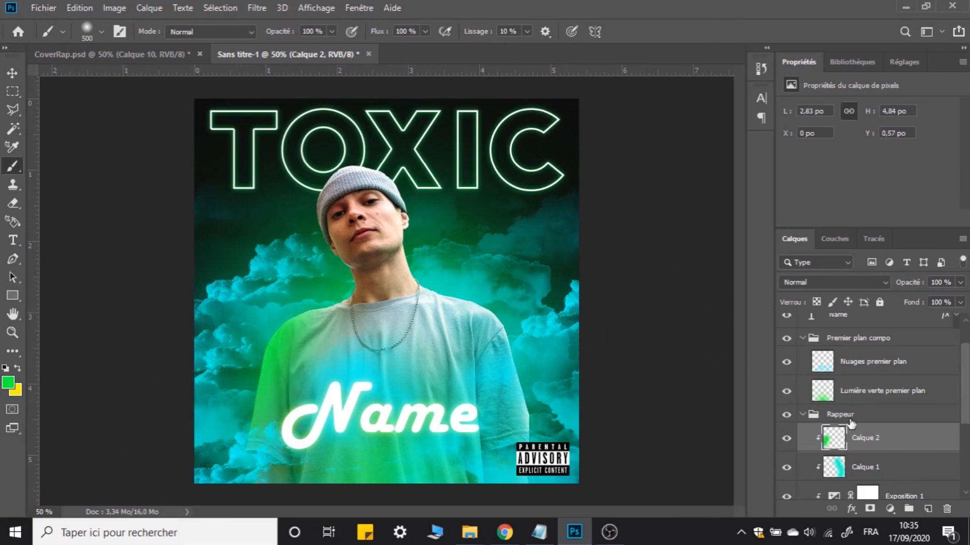
pyautogui.click(850, 282)
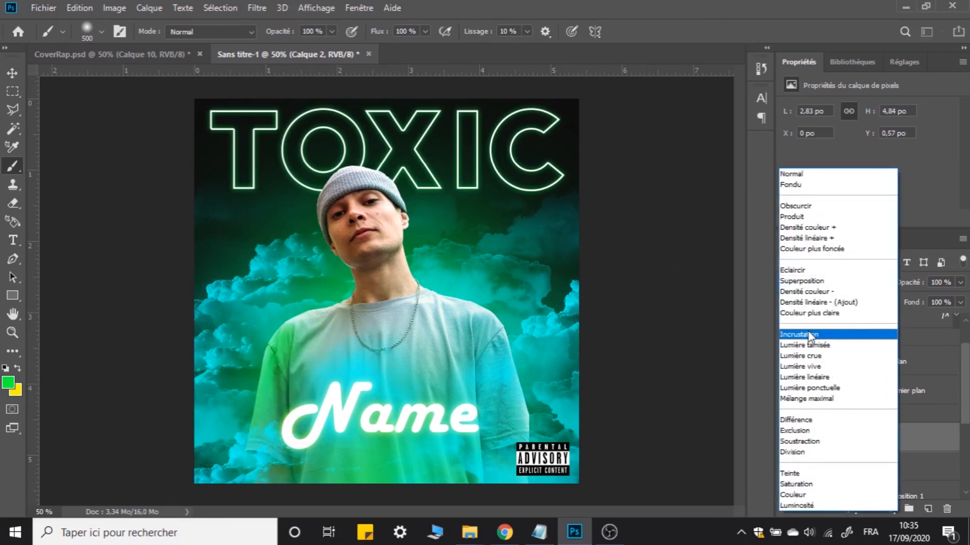
pyautogui.click(810, 335)
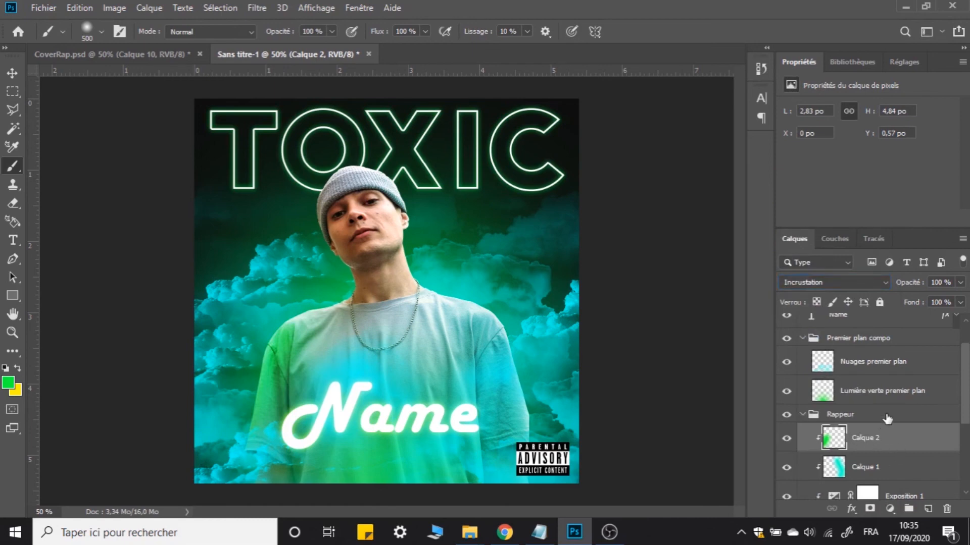
# Adjust Calque 2's opacity, trying 10 % and 50 % and settling on 30 %, and compare the rapper with and without it
pyautogui.write('10')
pyautogui.click(786, 438)
pyautogui.click(785, 439)
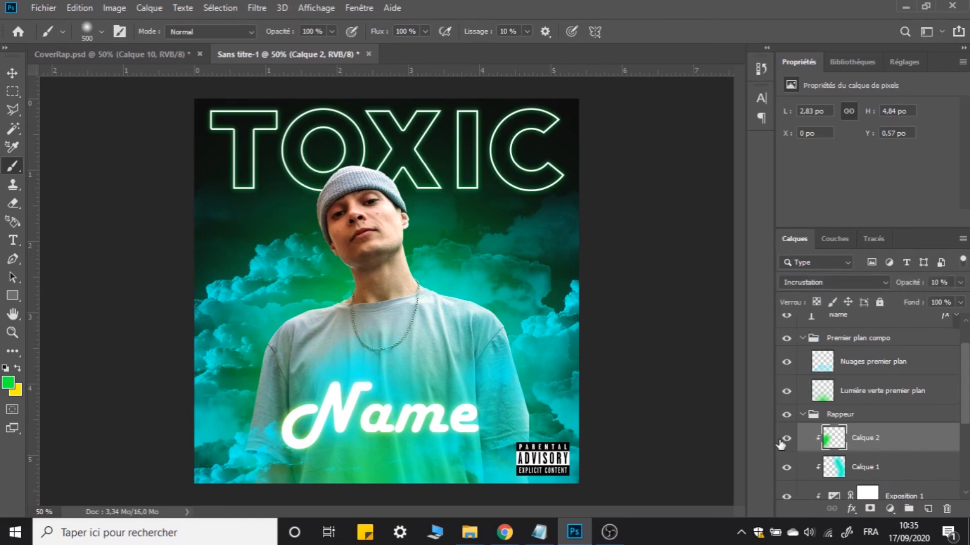
pyautogui.doubleClick(938, 281)
pyautogui.write('50')
pyautogui.click(786, 443)
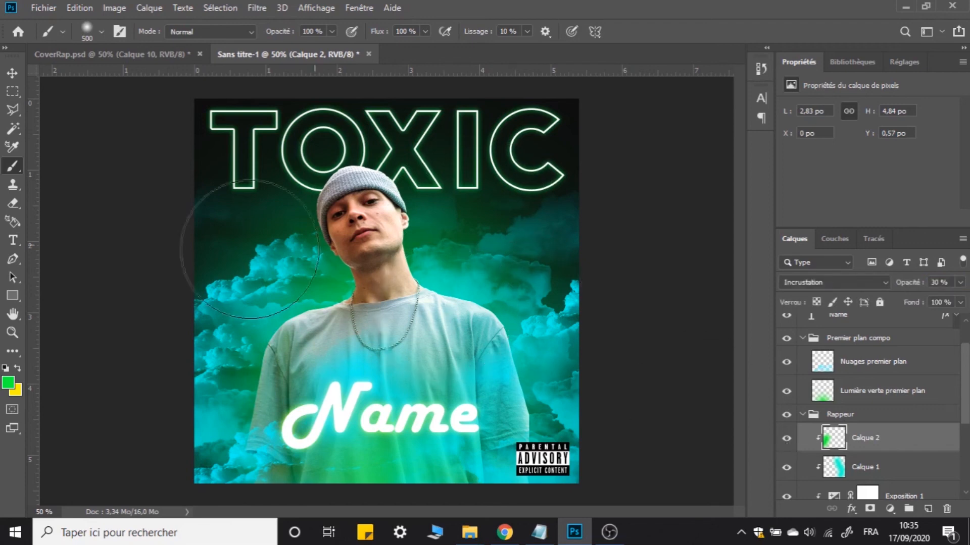
# Compare the new cover with the CoverRap.psd reference by switching between the two documents
pyautogui.press('v')
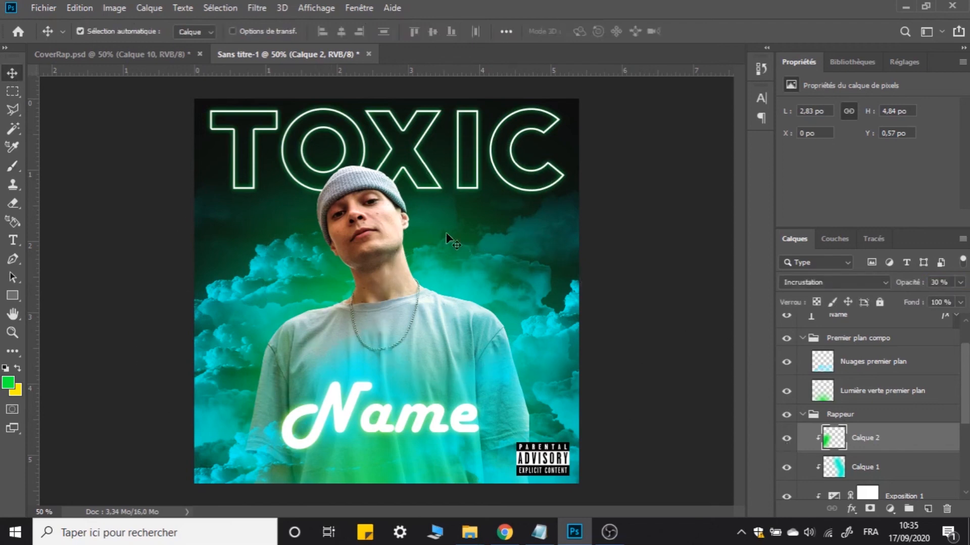
pyautogui.click(133, 55)
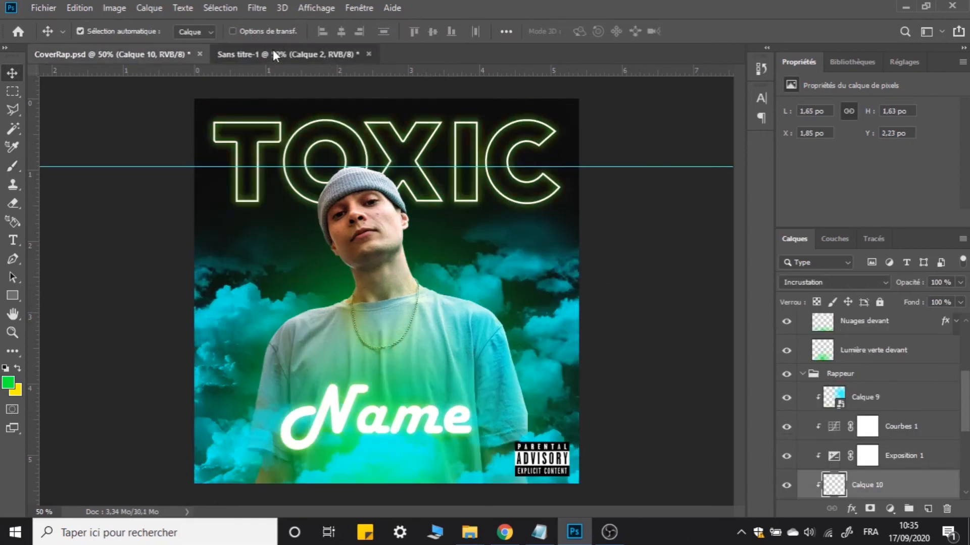
pyautogui.click(273, 54)
pyautogui.click(91, 56)
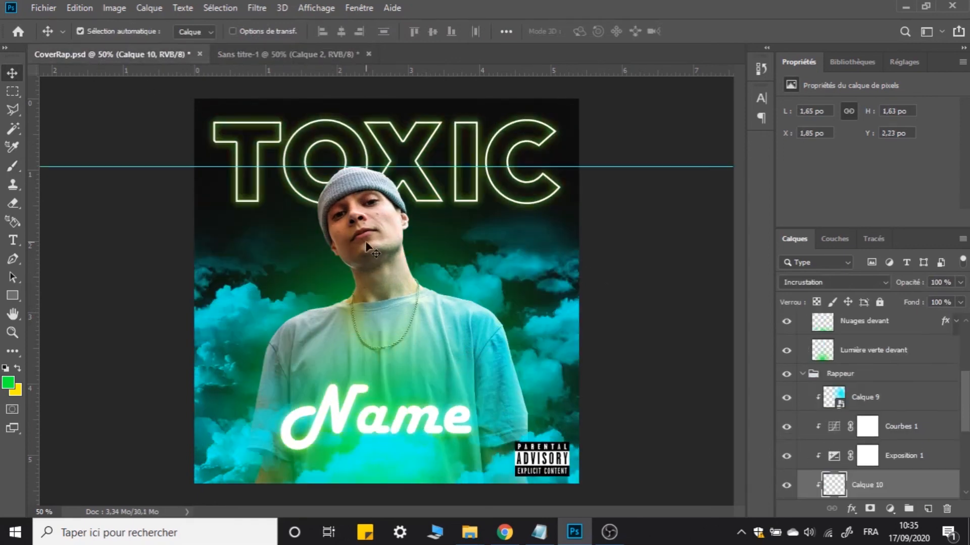
pyautogui.click(251, 57)
# Set the exposure of the Exposition 1 adjustment layer in the Rappeur group to +0,5
pyautogui.click(904, 371)
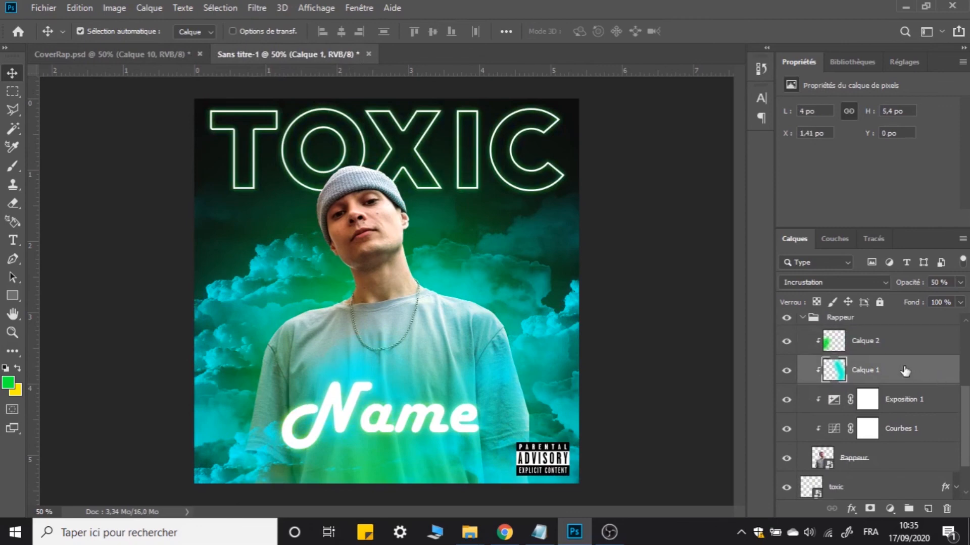
pyautogui.click(901, 410)
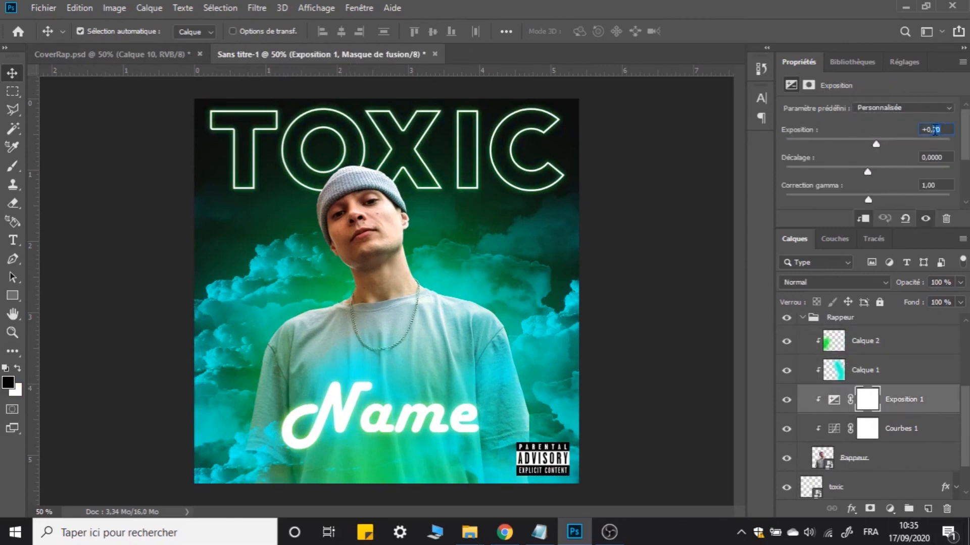
pyautogui.write('5')
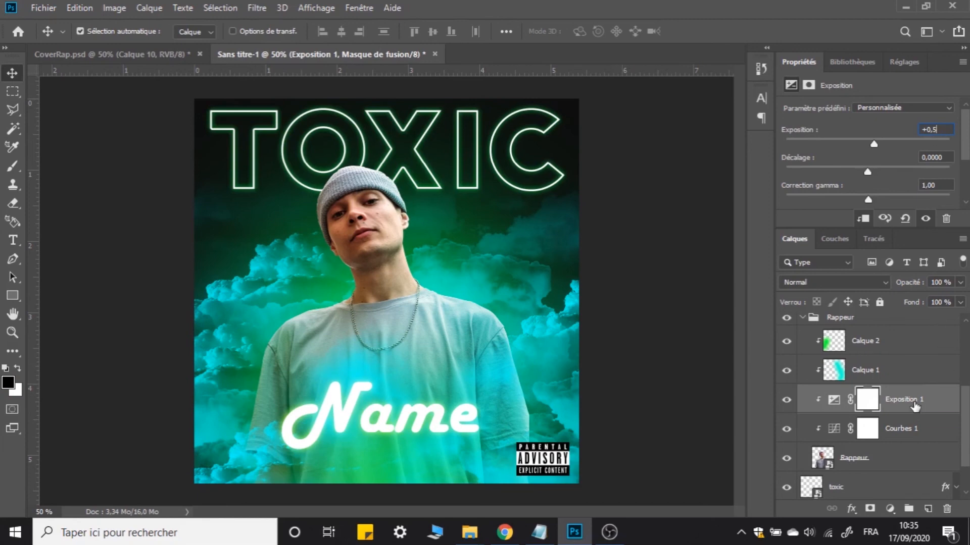
# Hide the horizontal guide in CoverRap.psd and return to the new cover document
pyautogui.click(136, 54)
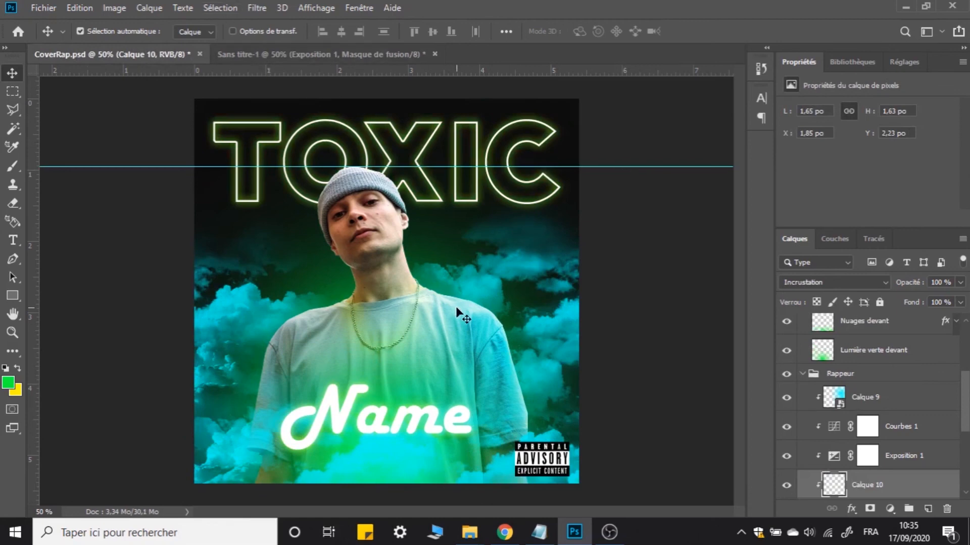
pyautogui.hotkey('ctrl', 'h')
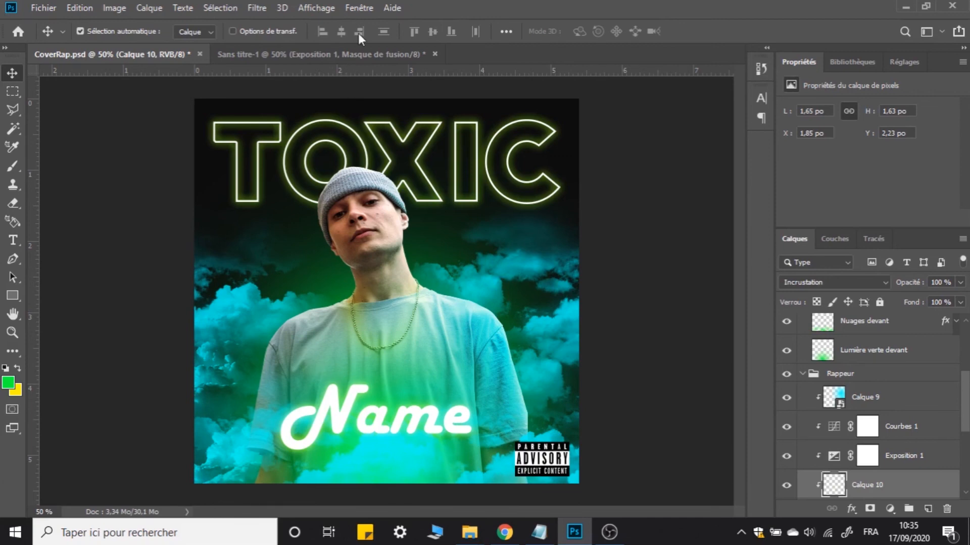
pyautogui.click(377, 54)
# Try to enlarge the TOXIC title to about 109 % and check the CoverRap.psd reference
pyautogui.click(416, 151)
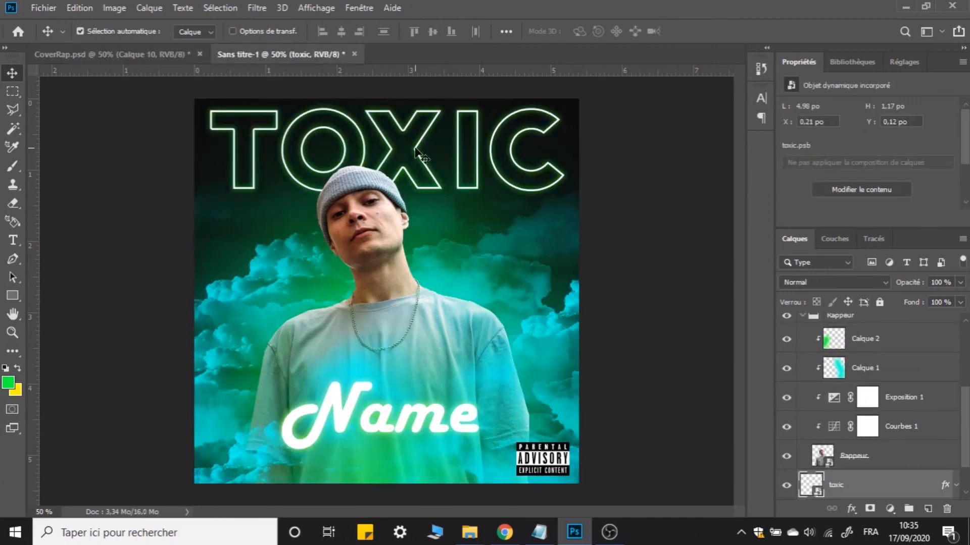
pyautogui.hotkey('ctrl', 't')
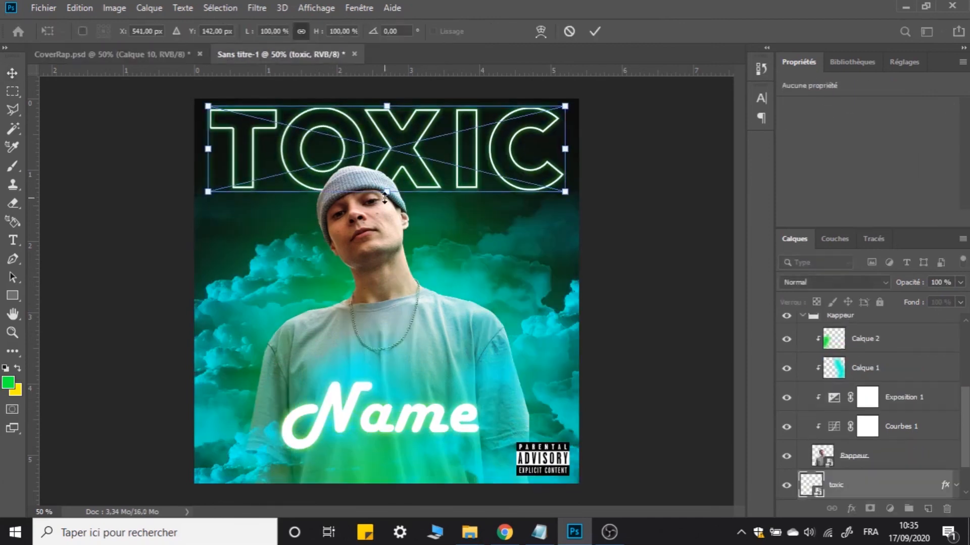
pyautogui.moveTo(385, 197); pyautogui.dragTo(386, 199)
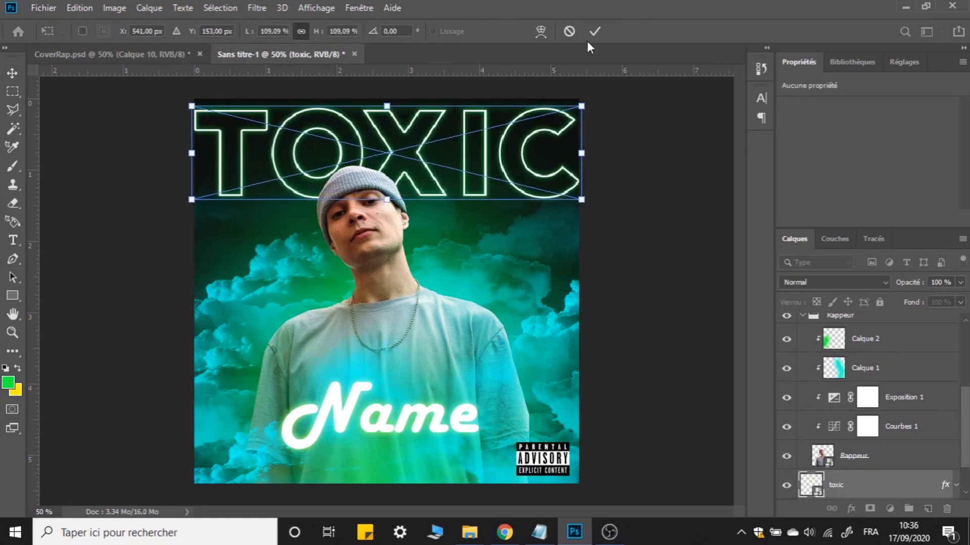
pyautogui.click(595, 31)
pyautogui.click(53, 59)
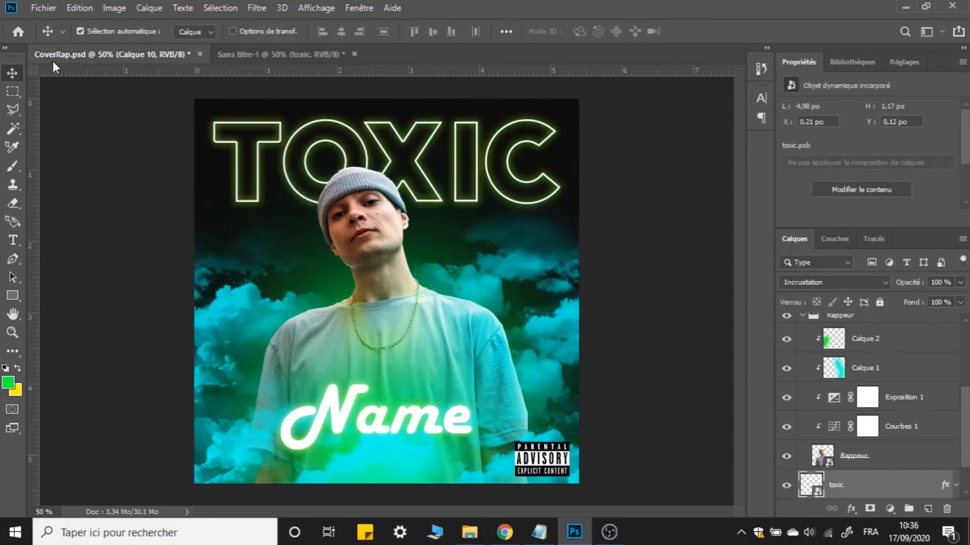
pyautogui.click(234, 53)
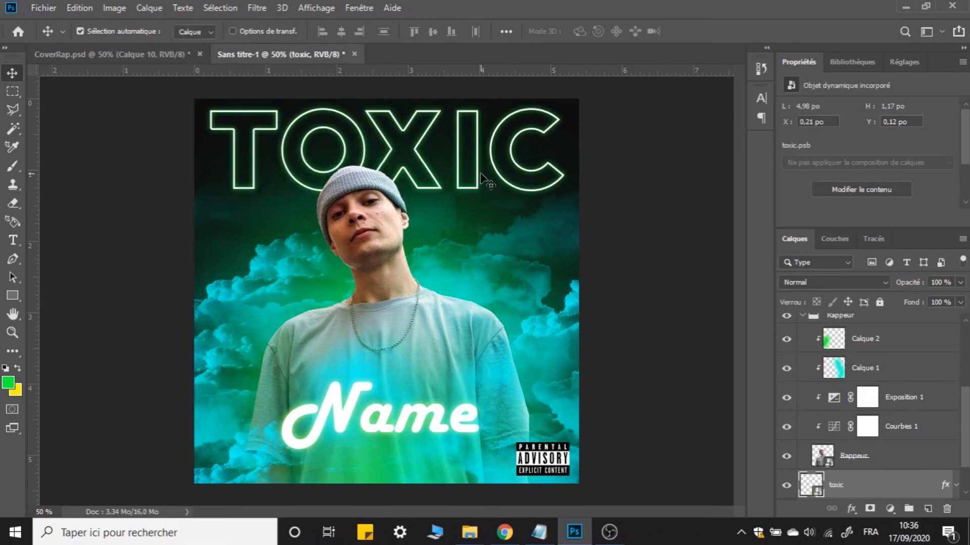
# Add a clipped layer directly above the rapper's image layer, below Courbes 1, to colour the neck chain
pyautogui.click(417, 297)
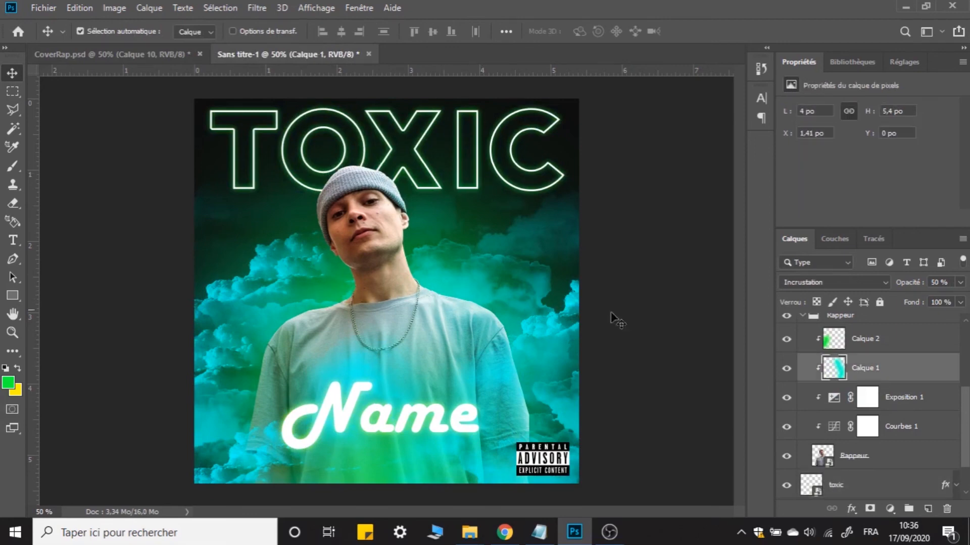
pyautogui.click(869, 451)
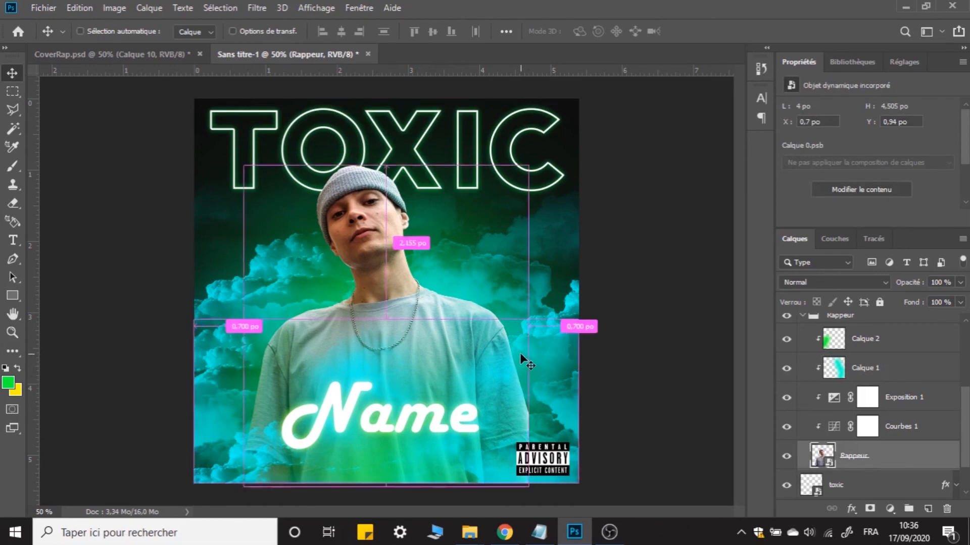
pyautogui.scroll(3, 519, 352)
pyautogui.hotkey('ctrl', 'h')
pyautogui.scroll(-2, 521, 333)
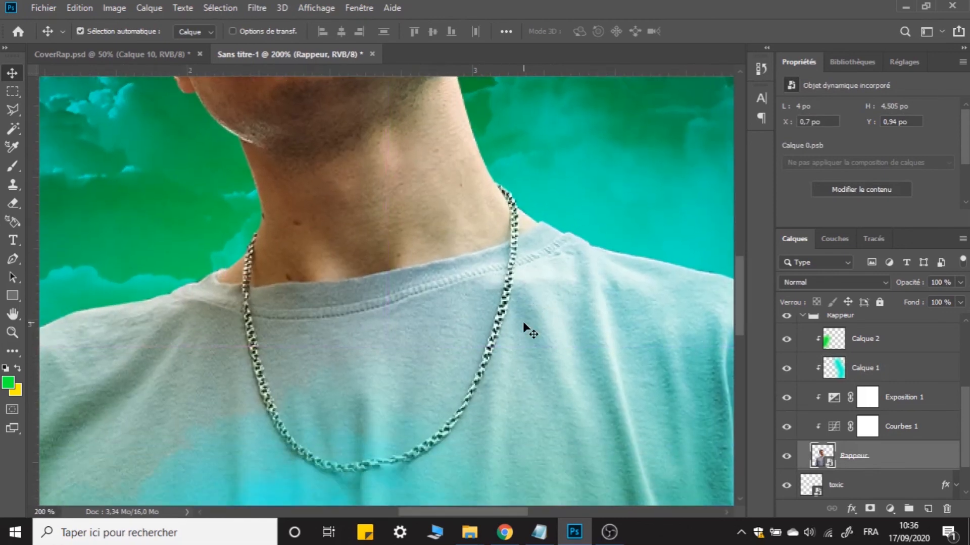
pyautogui.click(928, 509)
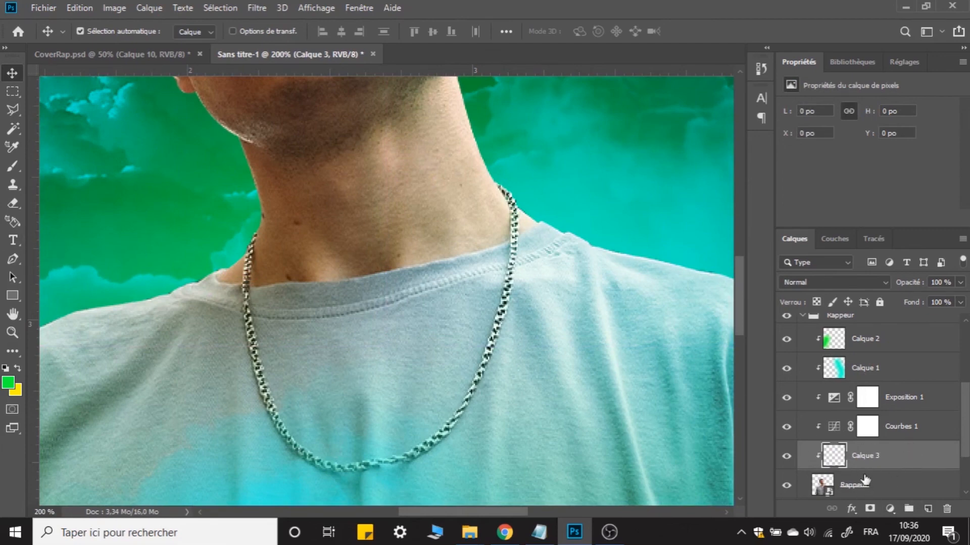
# Set the soft round brush to 30 px for the chain, trying 50 px and 20 px first
pyautogui.click(12, 165)
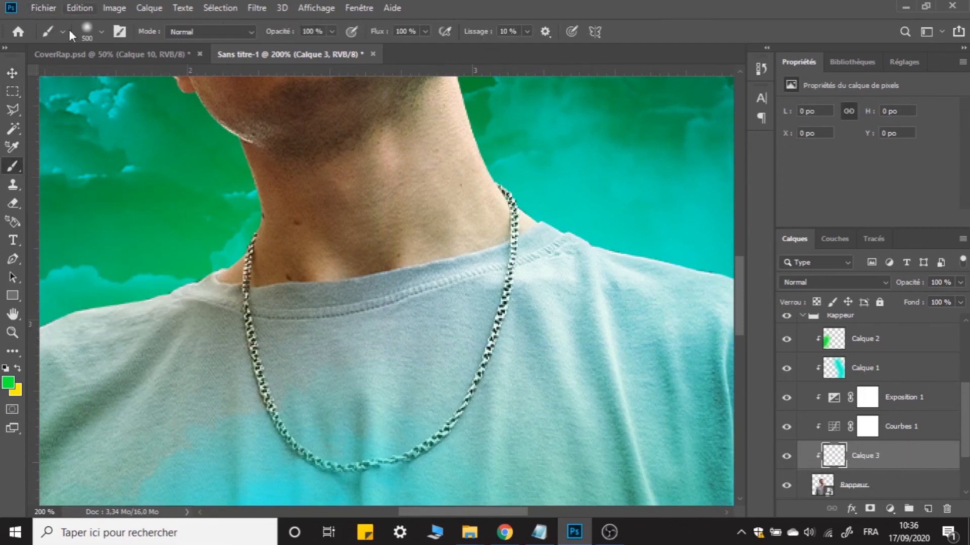
pyautogui.click(87, 31)
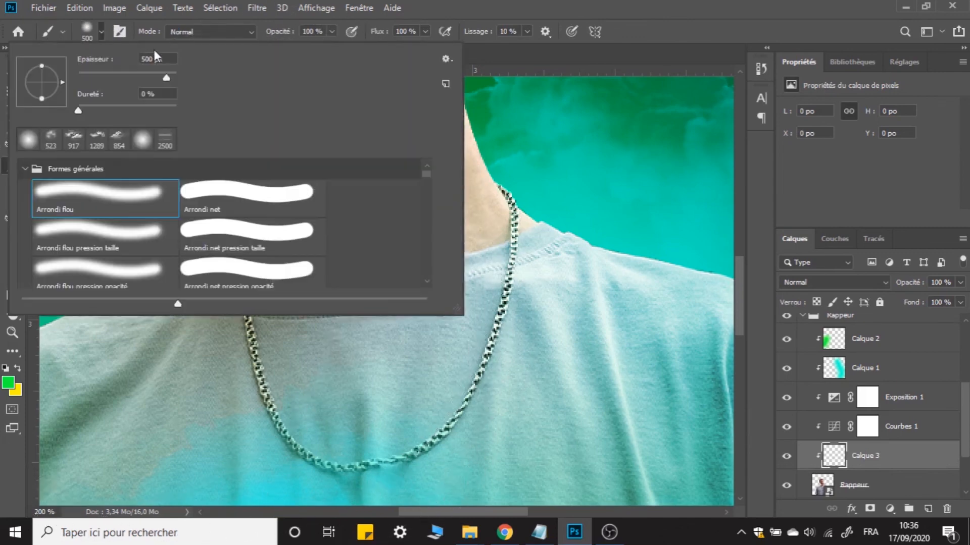
pyautogui.press('BackSpace')
pyautogui.press('Return')
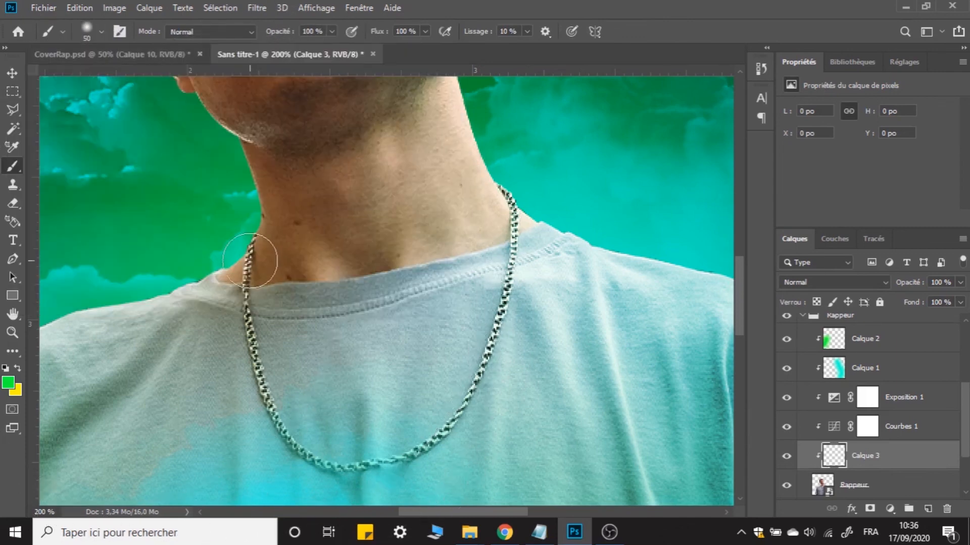
pyautogui.click(87, 29)
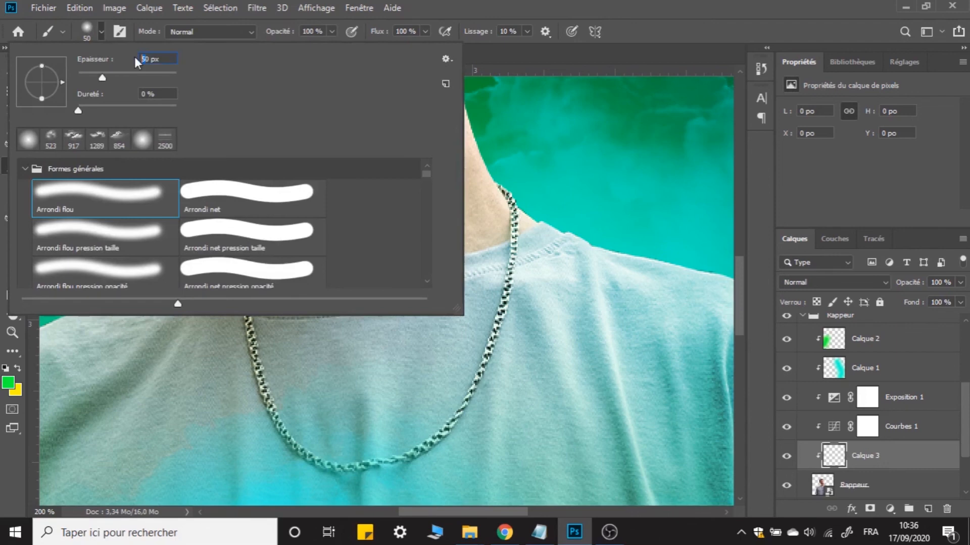
pyautogui.write('20')
pyautogui.press('Return')
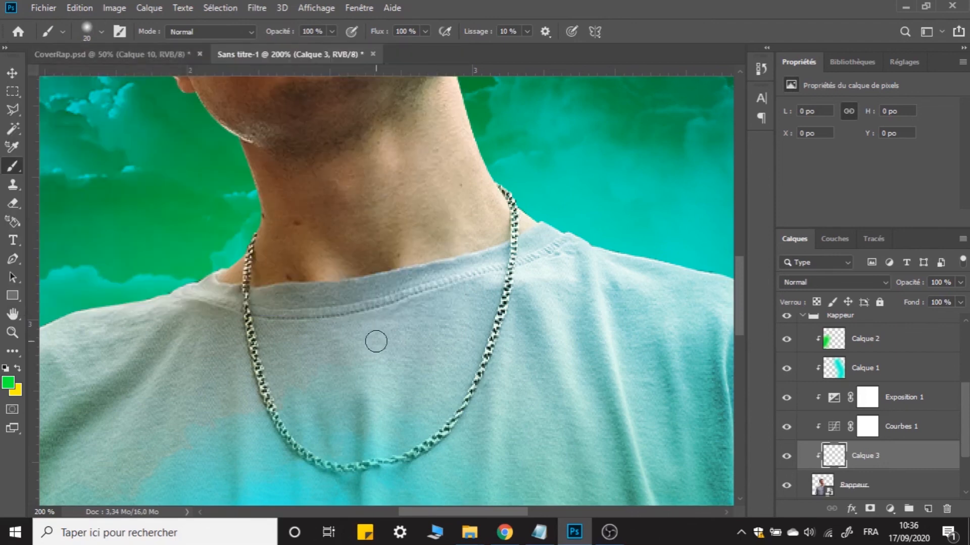
pyautogui.click(102, 32)
pyautogui.write('30')
pyautogui.press('Return')
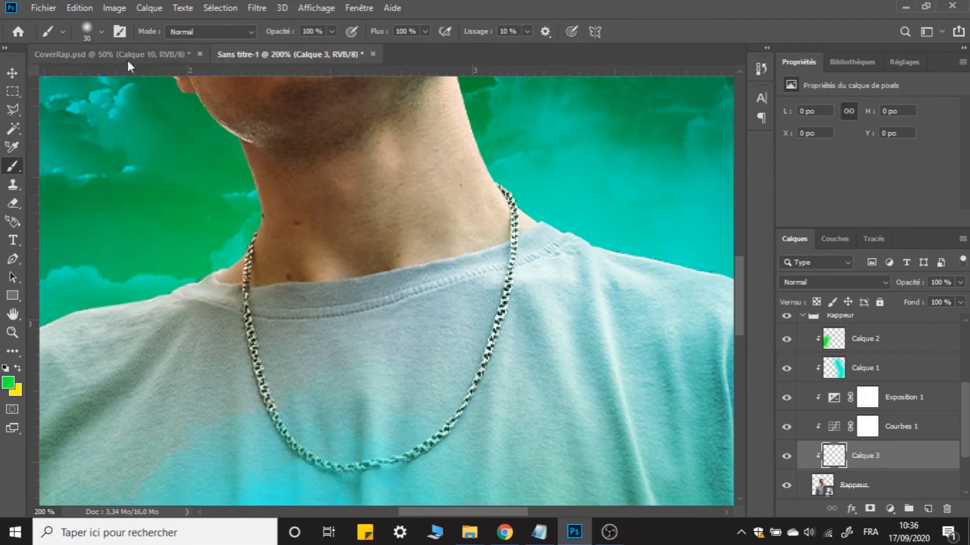
# Set the brush colour to yellow fff000 and paint along the whole neck chain on Calque 3
pyautogui.click(18, 369)
pyautogui.click(8, 384)
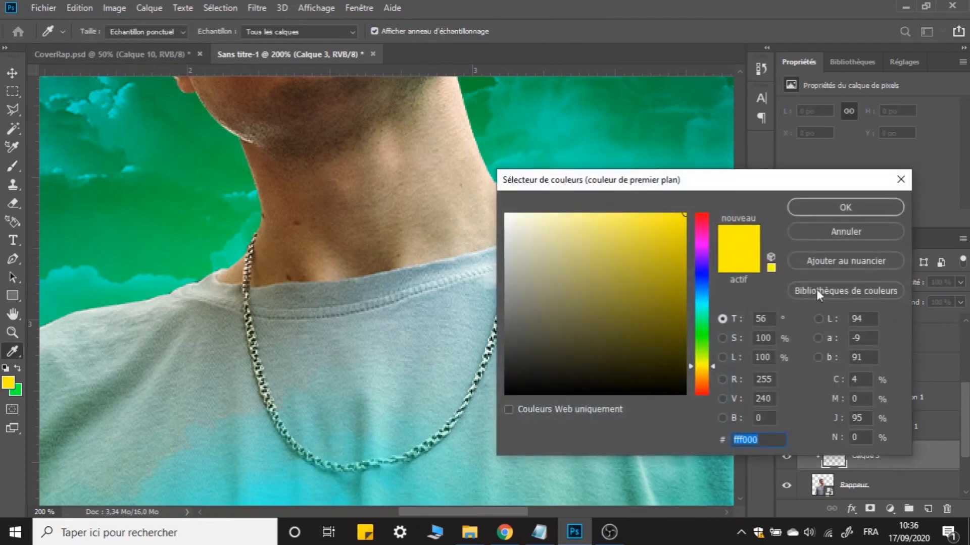
pyautogui.click(826, 207)
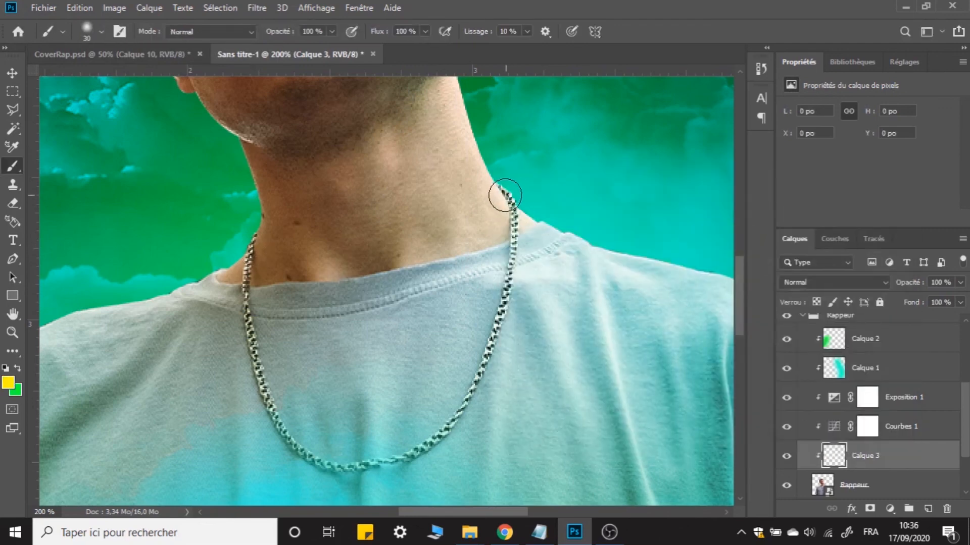
pyautogui.moveTo(505, 193)
pyautogui.mouseDown()
pyautogui.moveTo(512, 210)
pyautogui.moveTo(480, 380)
pyautogui.moveTo(429, 446)
pyautogui.moveTo(394, 465)
pyautogui.moveTo(258, 374)
pyautogui.moveTo(243, 299)
pyautogui.moveTo(255, 220)
pyautogui.mouseUp()
pyautogui.scroll(-2, 318, 277)
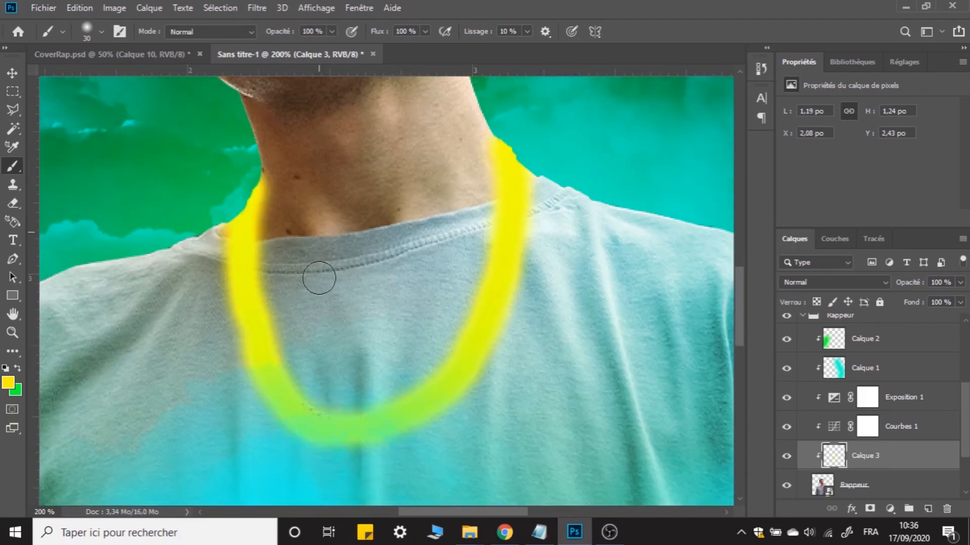
# Set Calque 3's blend mode to Incrustation so the yellow tints the chain
pyautogui.click(847, 286)
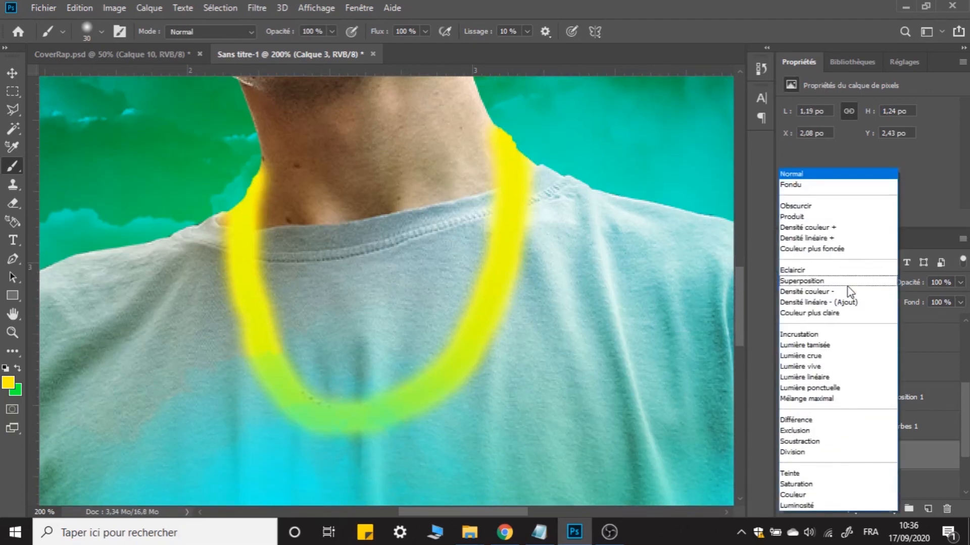
pyautogui.click(799, 335)
pyautogui.hotkey('ctrl', '-')
pyautogui.hotkey('ctrl', '-')
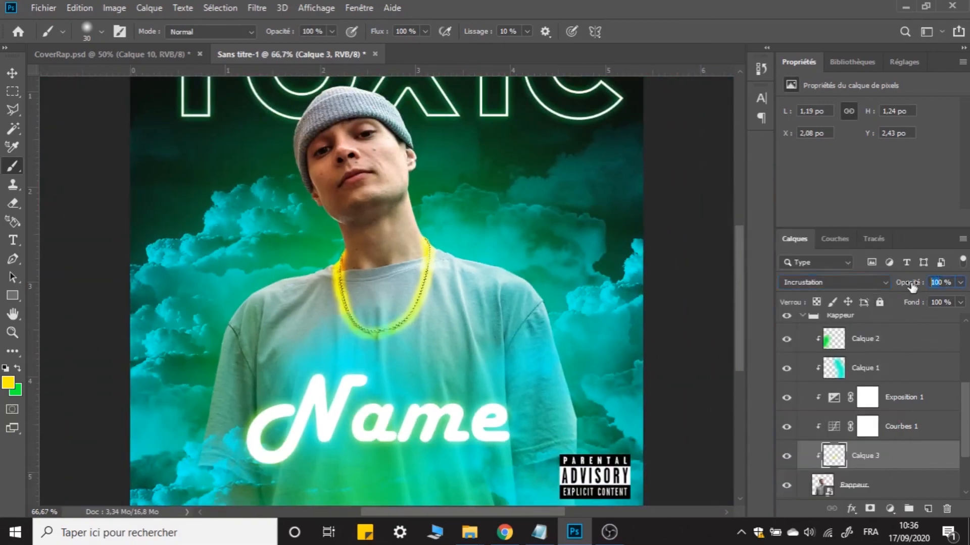
# Reduce Calque 3's opacity to 20 %
pyautogui.write('10')
pyautogui.press('Return')
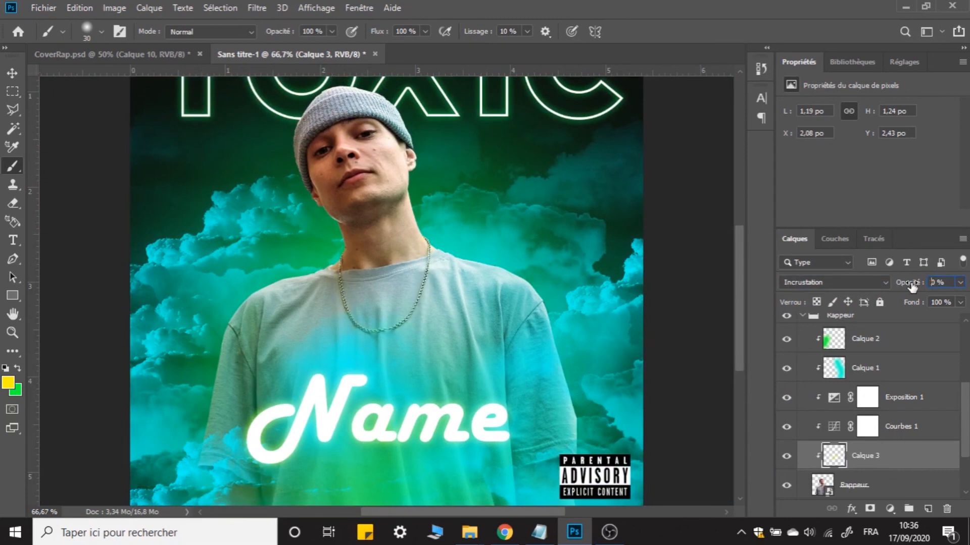
pyautogui.write('5')
pyautogui.press('BackSpace')
pyautogui.write('2')
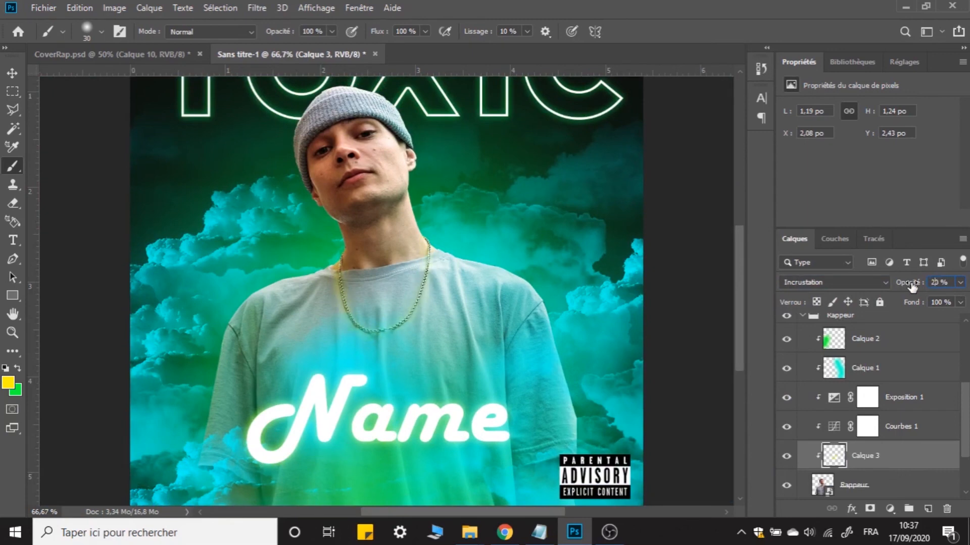
pyautogui.hotkey('ctrl', '-')
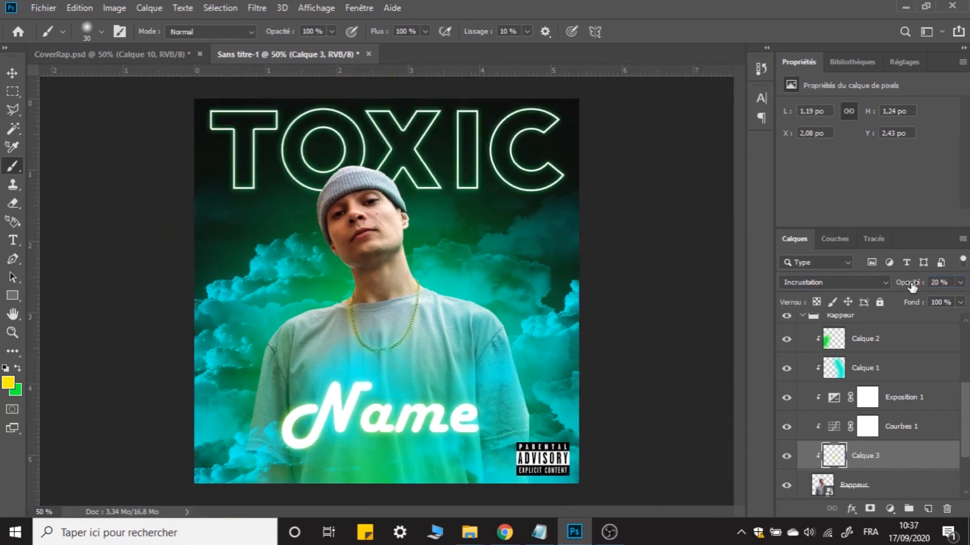
# Compare the gold chain with the one in CoverRap.psd and inspect it up close on the new cover
pyautogui.click(109, 55)
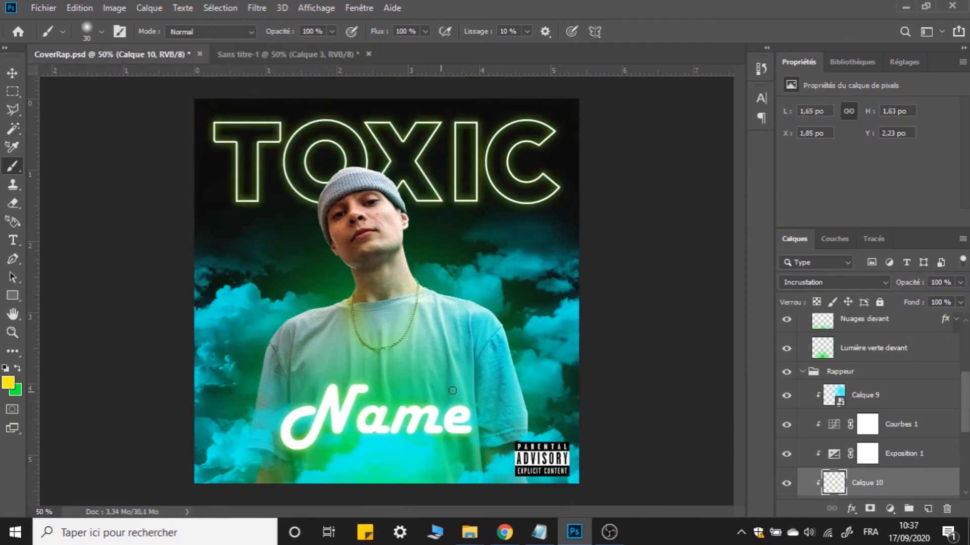
pyautogui.click(268, 54)
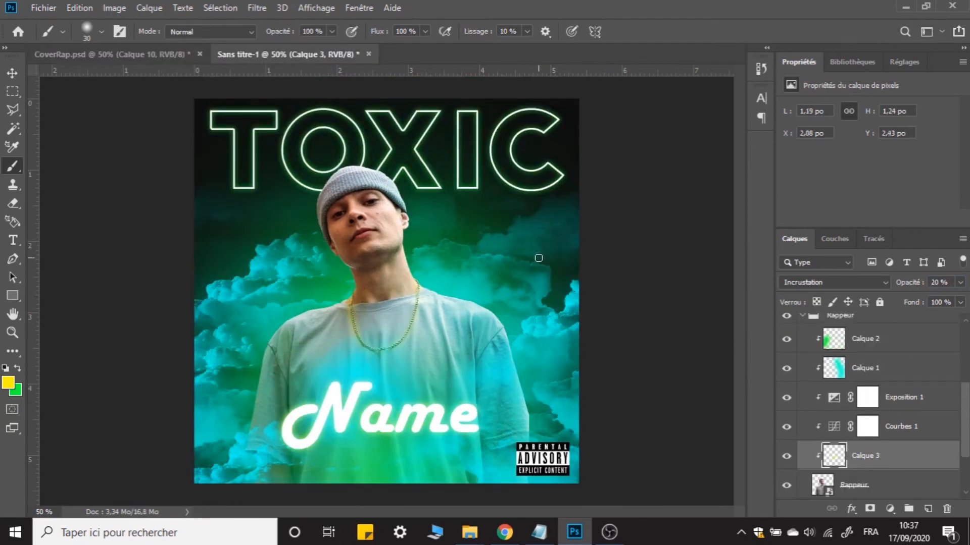
pyautogui.click(12, 72)
pyautogui.hotkey('ctrl', '+')
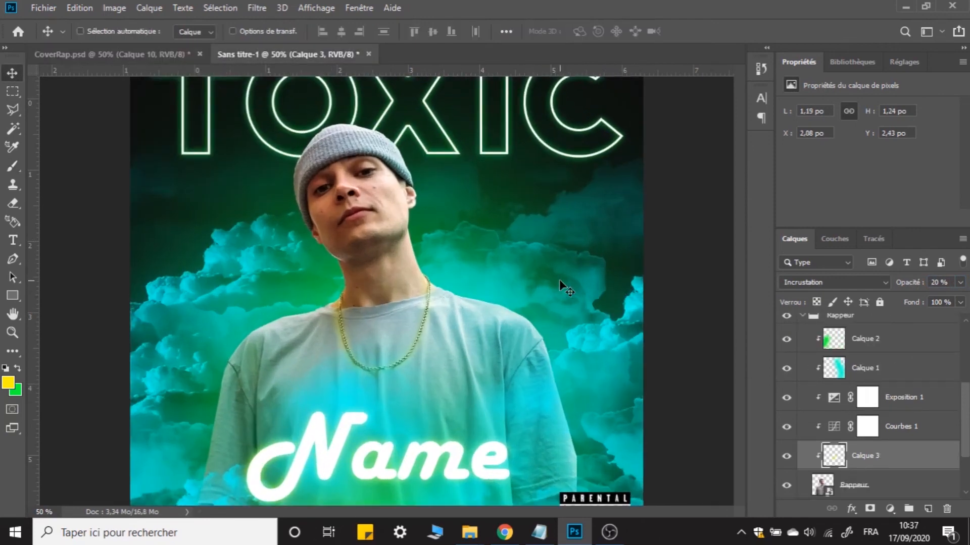
pyautogui.hotkey('ctrl', '+')
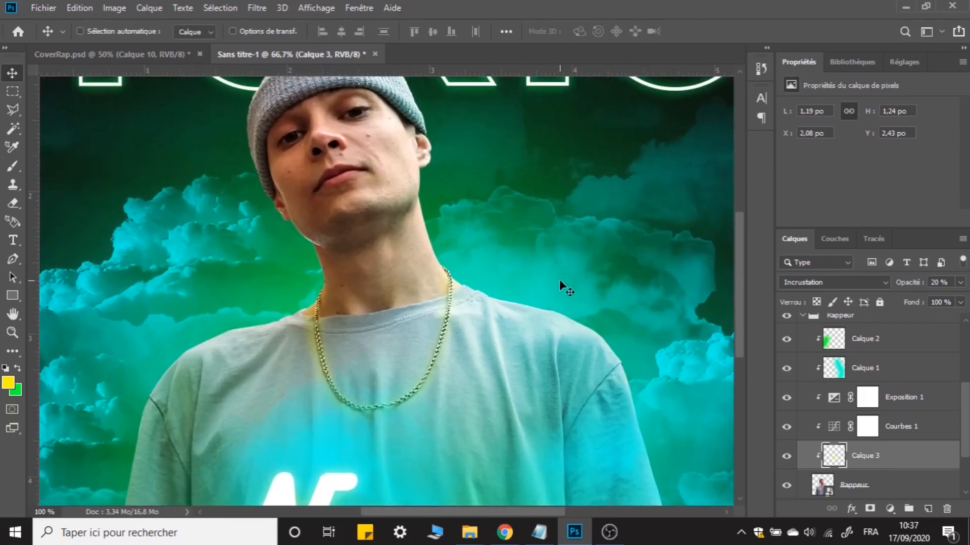
# Set the opacity of the chain's yellow tint layer, Calque 3, to 23 %
pyautogui.hotkey('ctrl', '-')
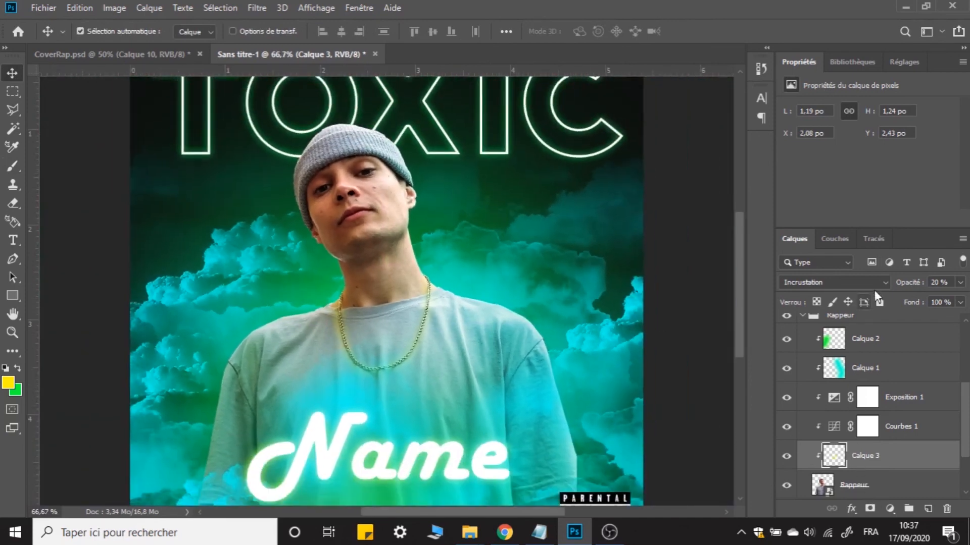
pyautogui.moveTo(958, 286); pyautogui.dragTo(941, 303)
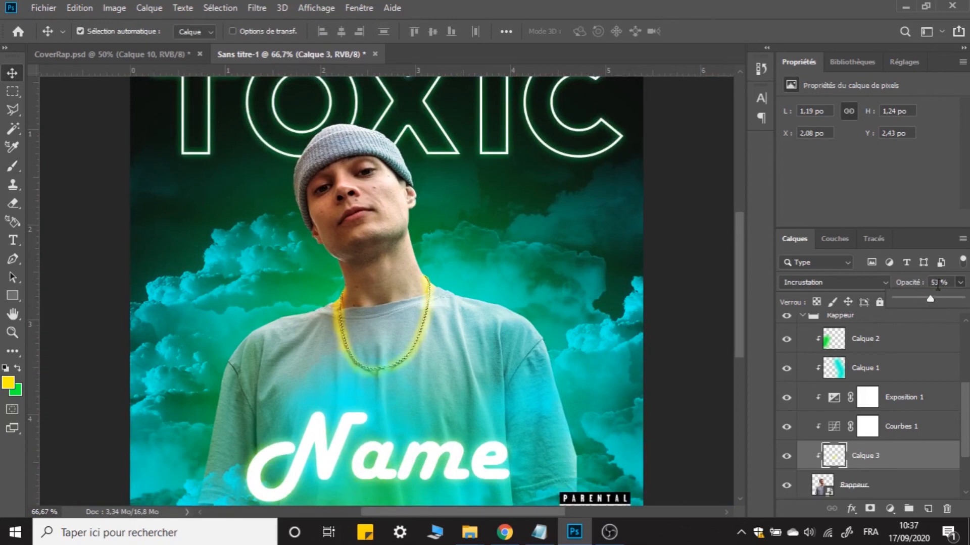
pyautogui.click(938, 286)
pyautogui.moveTo(930, 288); pyautogui.dragTo(914, 287)
pyautogui.scroll(-2, 574, 200)
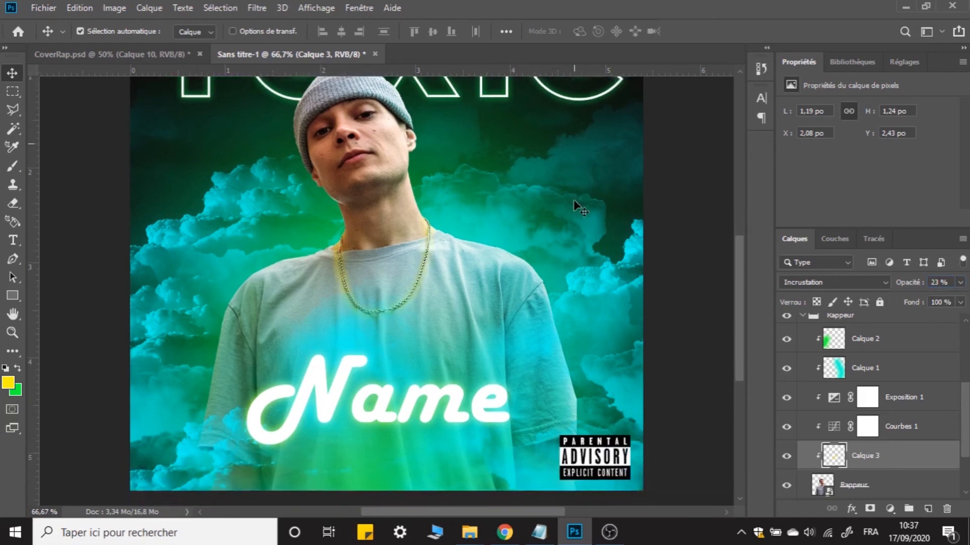
pyautogui.scroll(2, 574, 201)
pyautogui.scroll(-1, 574, 201)
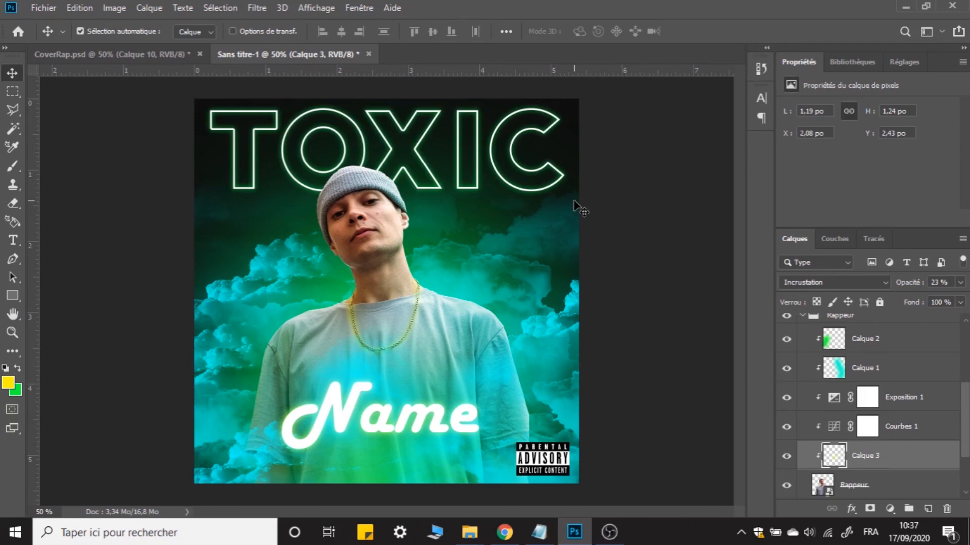
pyautogui.click(45, 8)
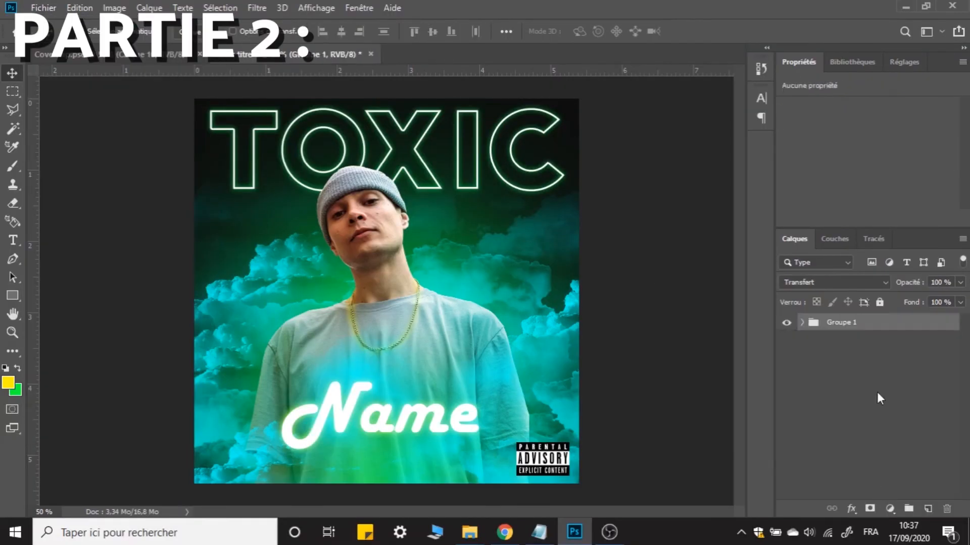
# Set the plastic texture layer 3 above the Cover group to Lumière linéaire, reduce its opacity and compare the cover with and without it
pyautogui.click(876, 392)
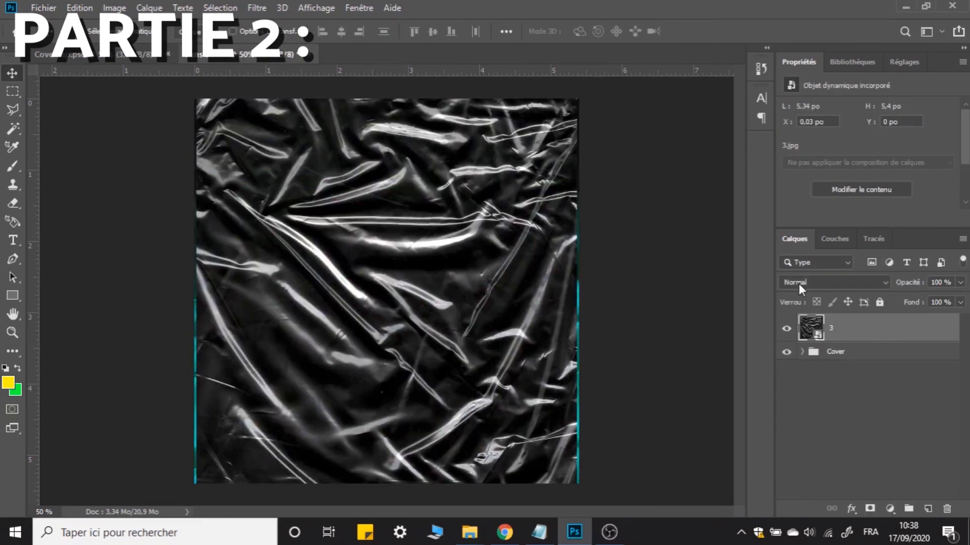
pyautogui.click(799, 283)
pyautogui.click(819, 379)
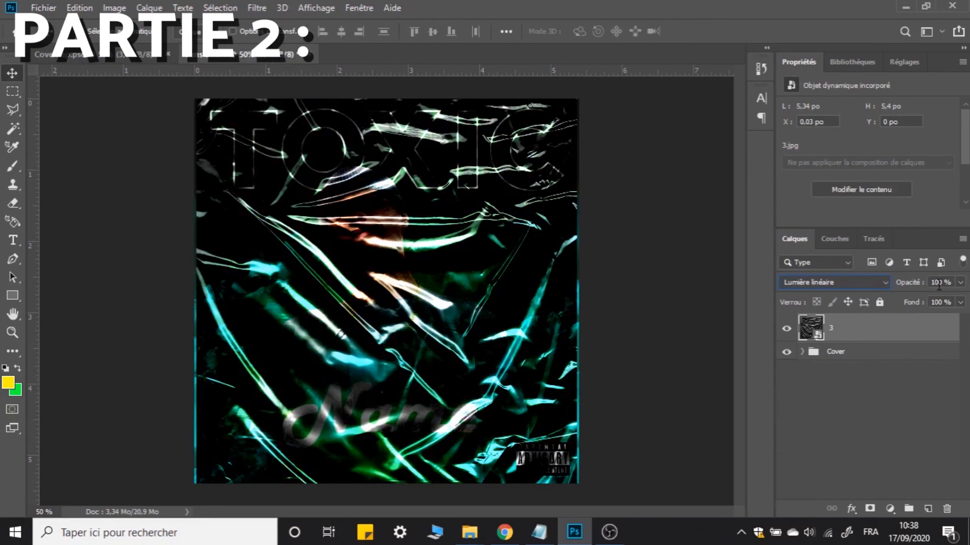
pyautogui.moveTo(917, 284); pyautogui.dragTo(878, 285)
pyautogui.click(828, 404)
pyautogui.click(786, 329)
pyautogui.click(785, 329)
# Create a new 3240 x 1080 px document at 200 pixels/inch and convert its background into a regular layer
pyautogui.hotkey('ctrl', 'n')
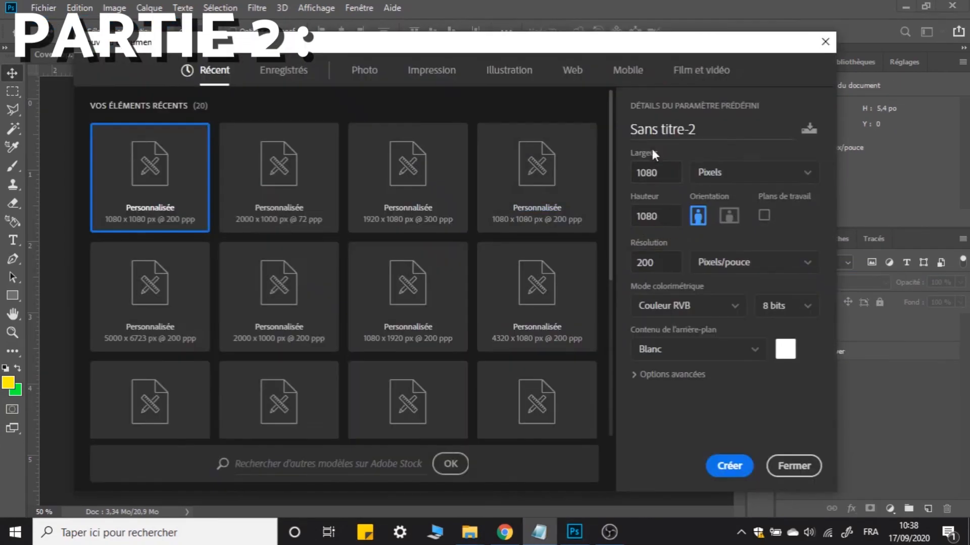
pyautogui.doubleClick(658, 215)
pyautogui.doubleClick(654, 173)
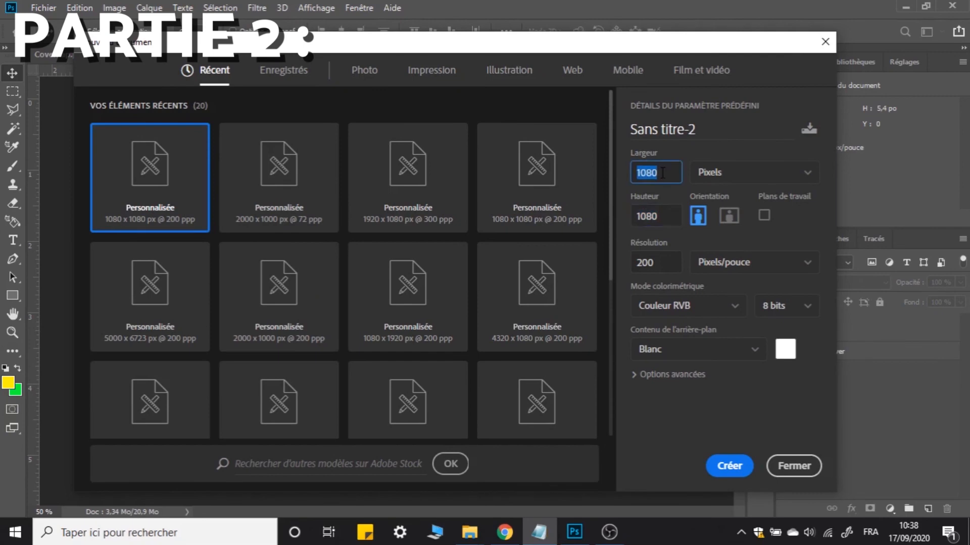
pyautogui.write('3240')
pyautogui.click(729, 465)
pyautogui.doubleClick(859, 322)
pyautogui.press('Return')
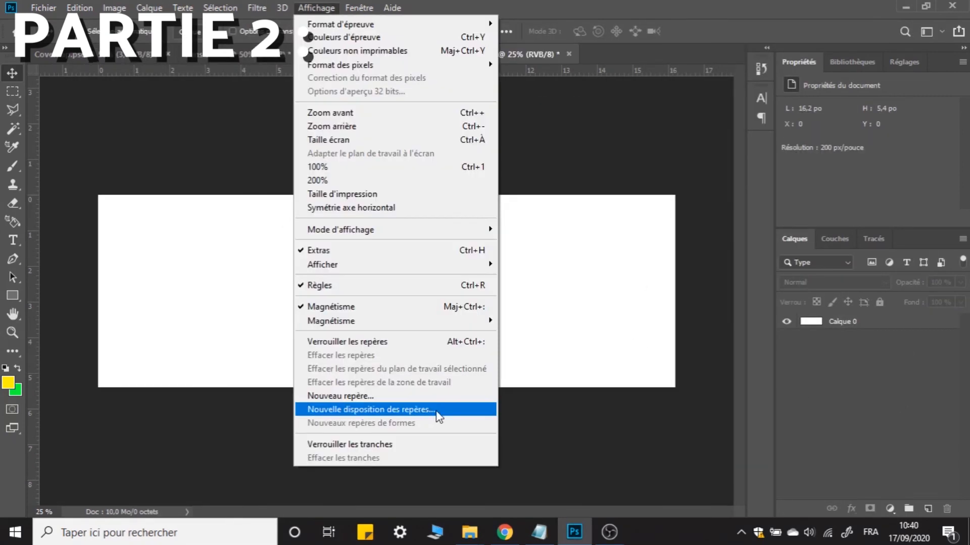
# Add a guide layout that divides the new document into 3 columns
pyautogui.click(437, 412)
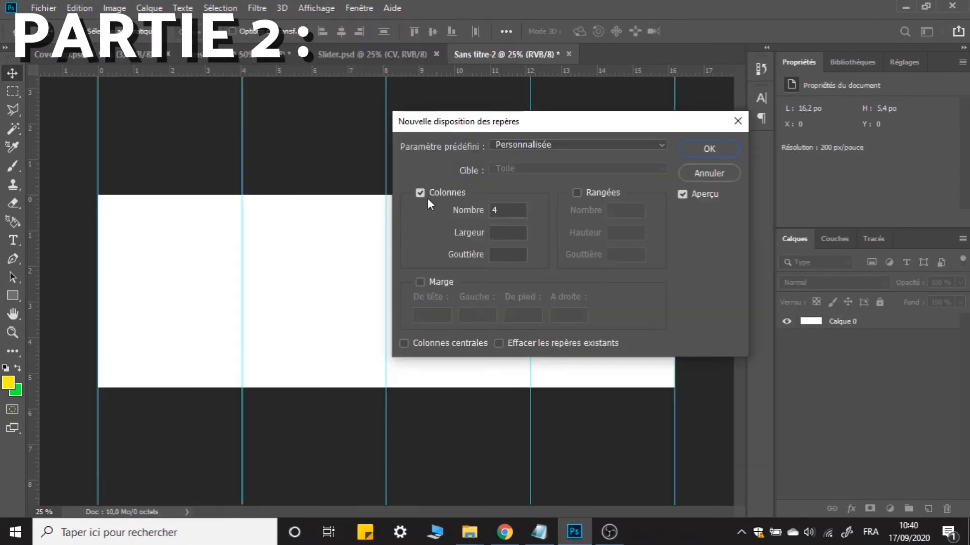
pyautogui.doubleClick(494, 210)
pyautogui.write('3')
pyautogui.moveTo(535, 121); pyautogui.dragTo(622, 139)
pyautogui.press('Tab')
pyautogui.press('Tab')
pyautogui.press('Return')
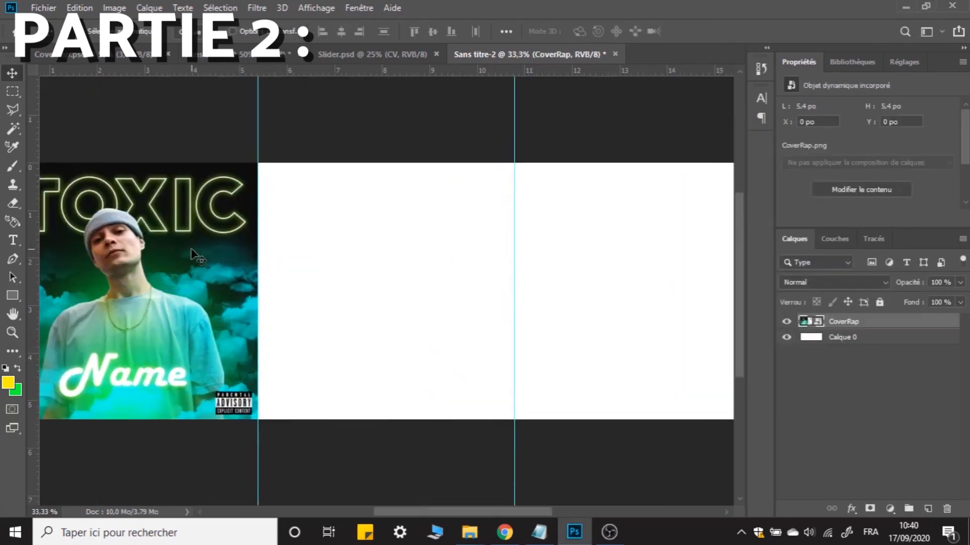
# Apply a dark Incrustation couleur (colour overlay) effect to the white layer Calque 0
pyautogui.scroll(1, 192, 249)
pyautogui.scroll(-1, 261, 271)
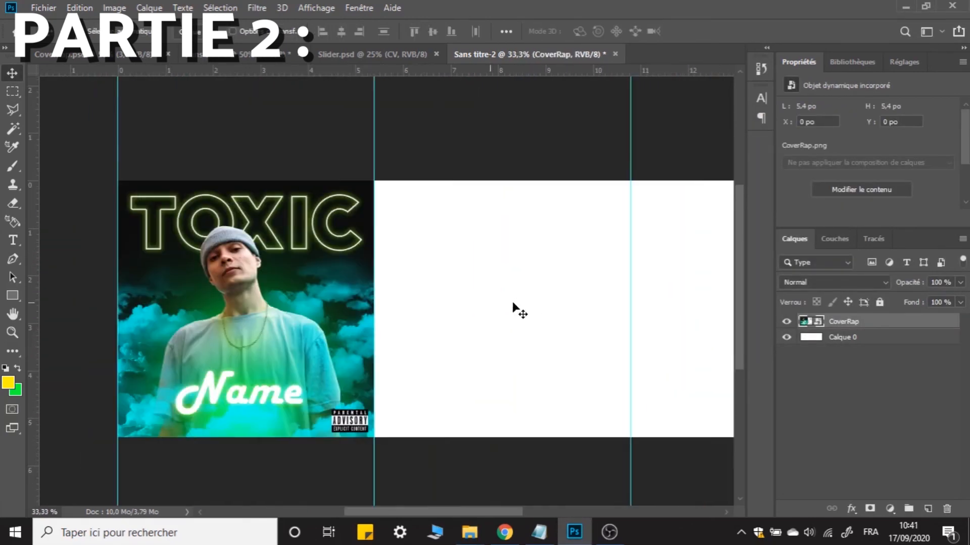
pyautogui.click(316, 8)
pyautogui.click(332, 303)
pyautogui.click(862, 407)
pyautogui.doubleClick(895, 343)
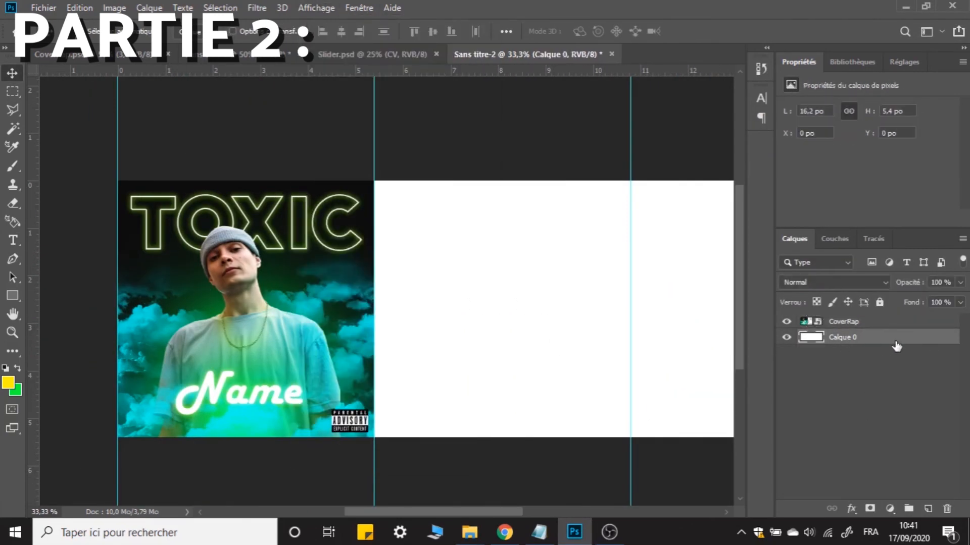
pyautogui.click(418, 285)
pyautogui.moveTo(598, 89); pyautogui.dragTo(827, 94)
pyautogui.click(934, 108)
pyautogui.click(864, 420)
pyautogui.doubleClick(868, 365)
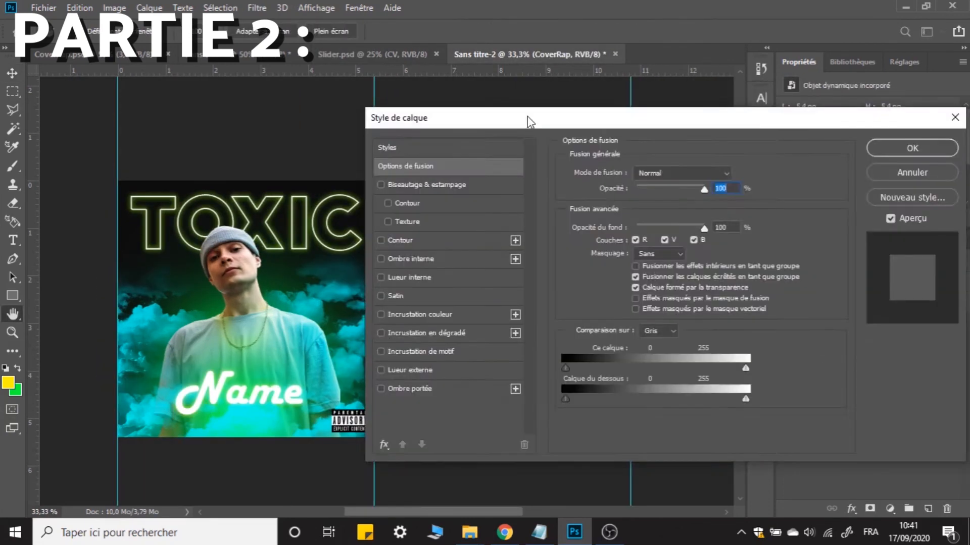
# Give the CoverRap layer a drop shadow with 49 % opacity and increase the shadow's size
pyautogui.press('Return')
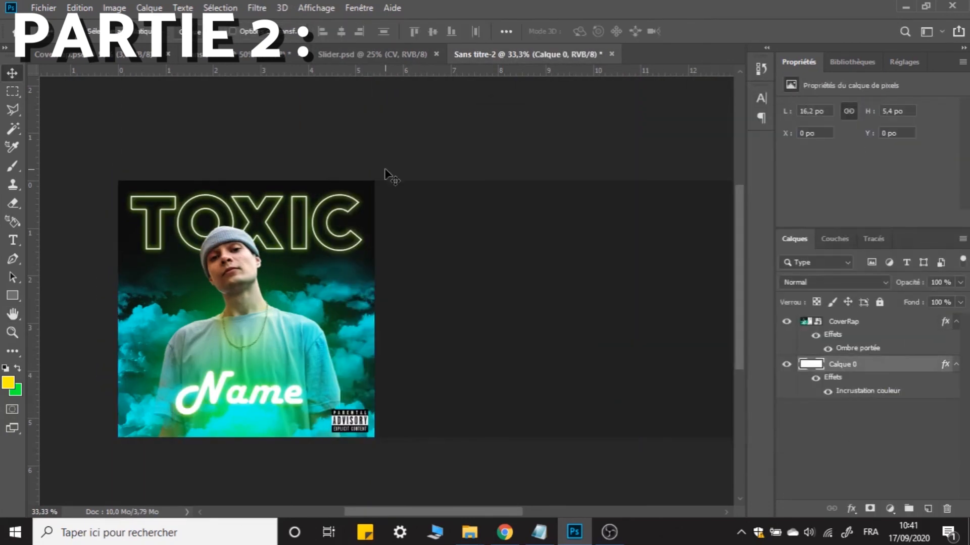
pyautogui.click(860, 337)
pyautogui.doubleClick(860, 338)
pyautogui.moveTo(813, 260); pyautogui.dragTo(823, 260)
pyautogui.moveTo(817, 184); pyautogui.dragTo(838, 184)
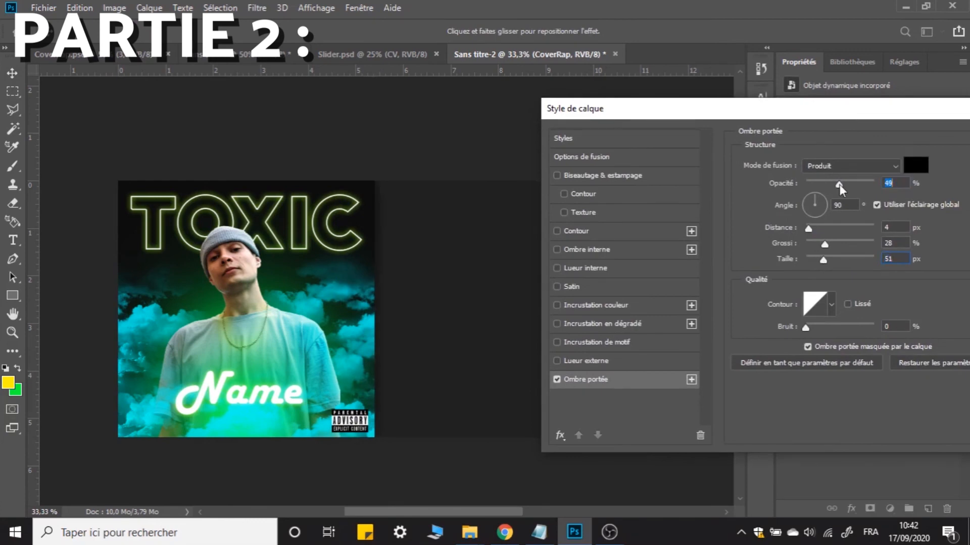
pyautogui.moveTo(824, 260); pyautogui.dragTo(829, 259)
pyautogui.moveTo(695, 112); pyautogui.dragTo(535, 108)
pyautogui.click(940, 121)
# Collapse Calque 0's effects and change the plastic texture layer 3's blend mode to merge it into the dark background
pyautogui.click(955, 364)
pyautogui.click(941, 385)
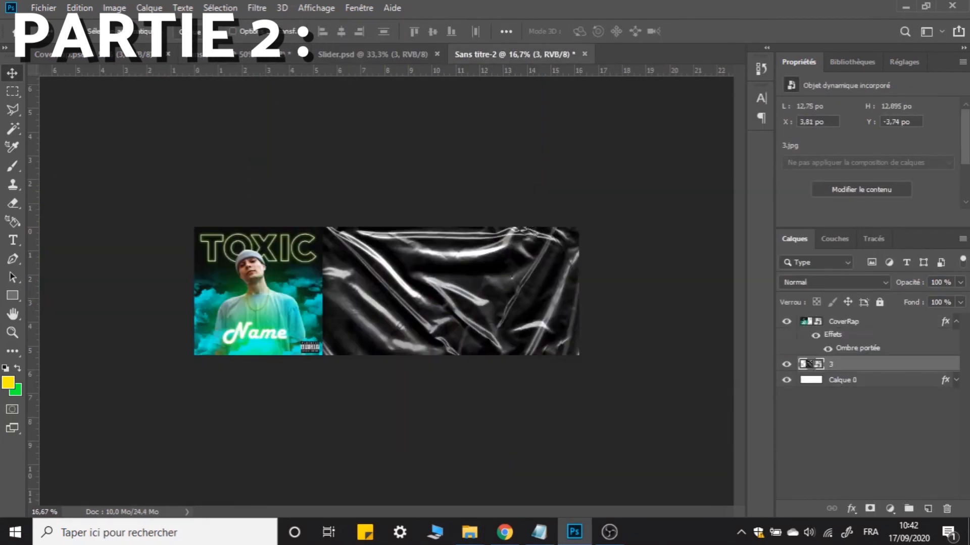
pyautogui.click(834, 281)
pyautogui.click(833, 398)
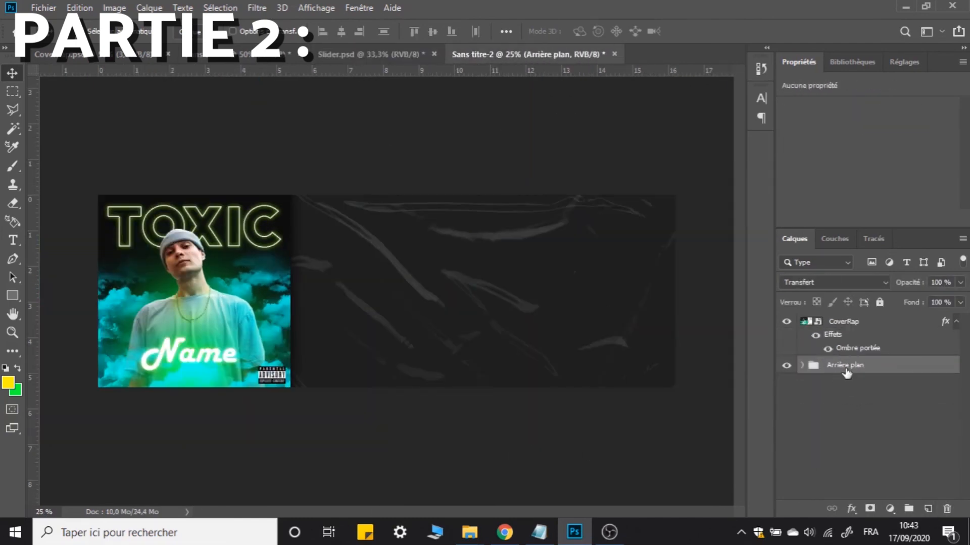
# Rename the new layer between 3 and Background in the Arrière plan group as Lueur blue
pyautogui.doubleClick(853, 397)
pyautogui.write('Lueur blue')
pyautogui.press('Return')
# Select the sketchy brush preset and set the foreground colour to cyan for painting on the Lueur blue layer
pyautogui.click(12, 167)
pyautogui.click(91, 34)
pyautogui.moveTo(426, 177); pyautogui.dragTo(426, 276)
pyautogui.scroll(1, 331, 244)
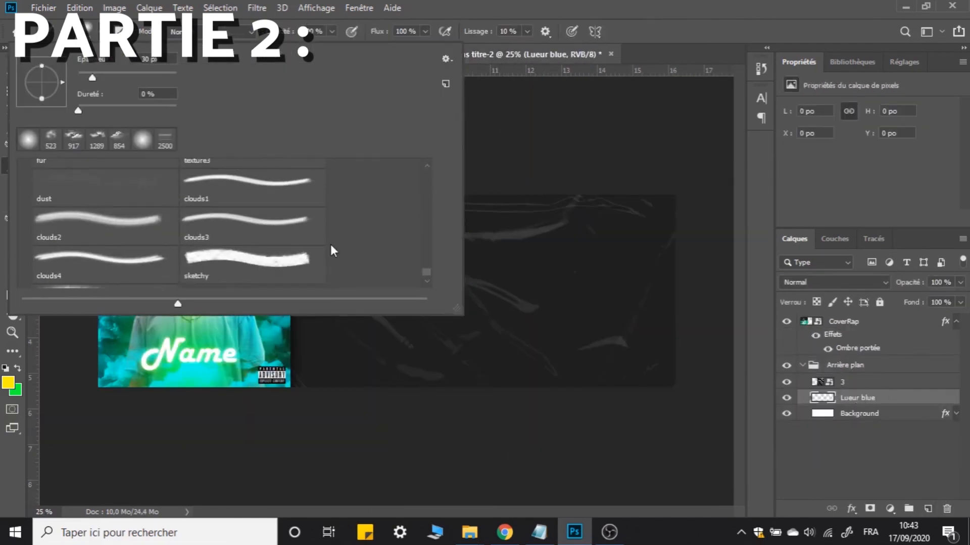
pyautogui.scroll(-1, 330, 244)
pyautogui.click(263, 230)
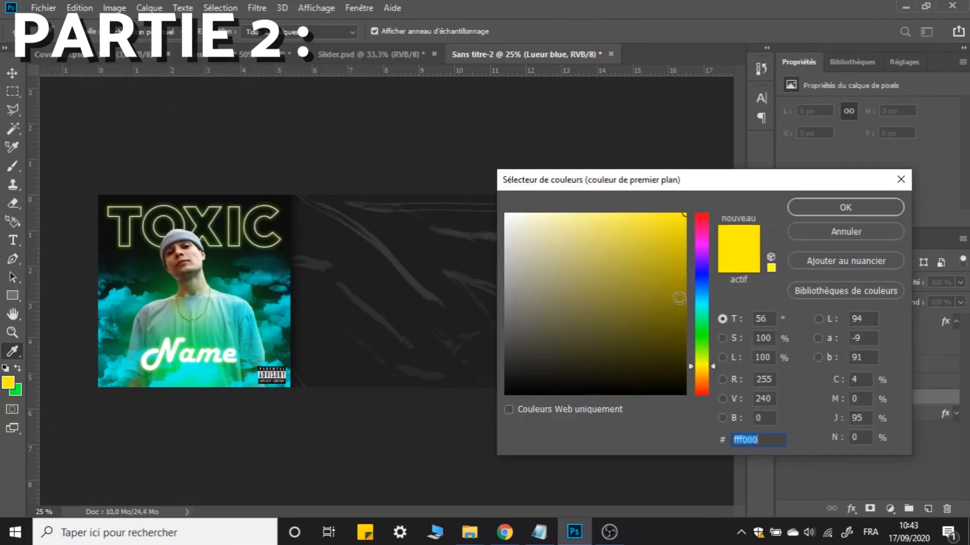
pyautogui.moveTo(699, 368); pyautogui.dragTo(697, 303)
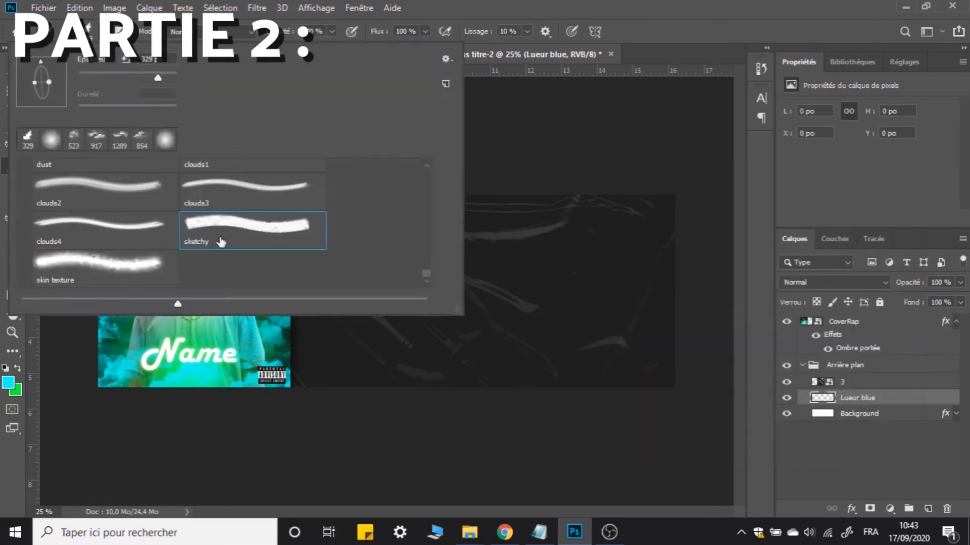